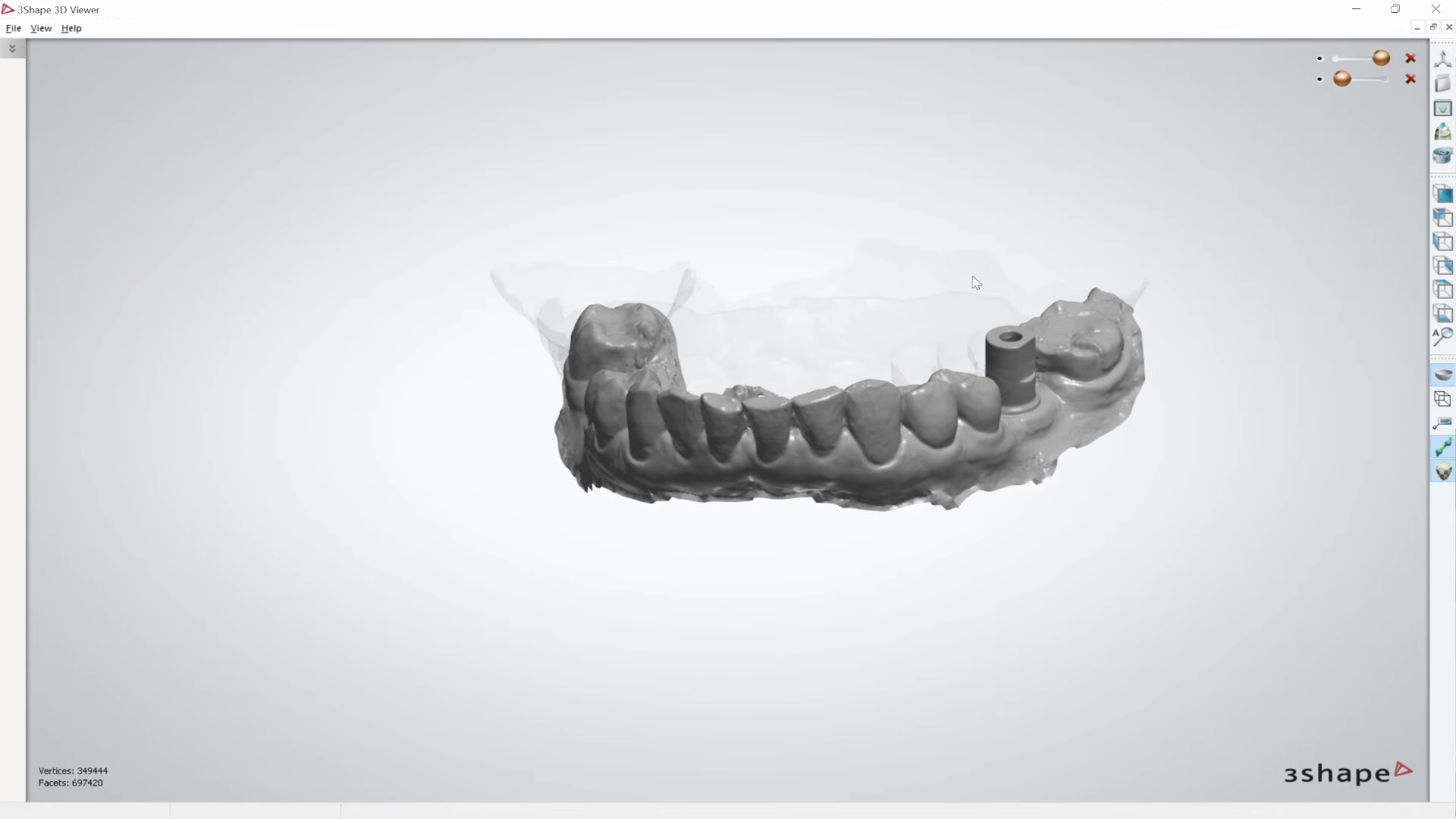
right_click_drag(955, 197, 830, 313)
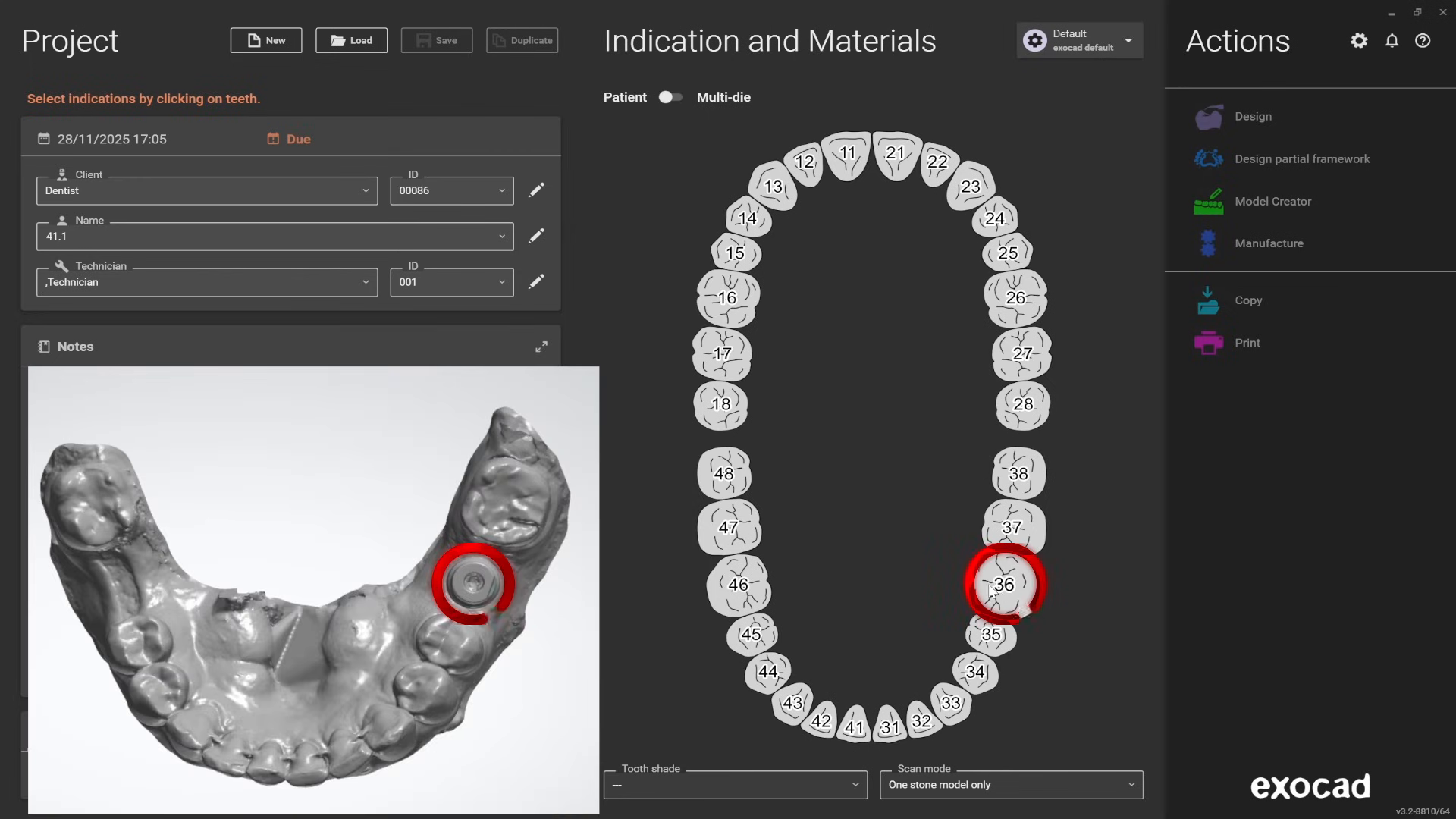
- Assign an anatomic crown in Zirconia to tooth 36
left_click(997, 586)
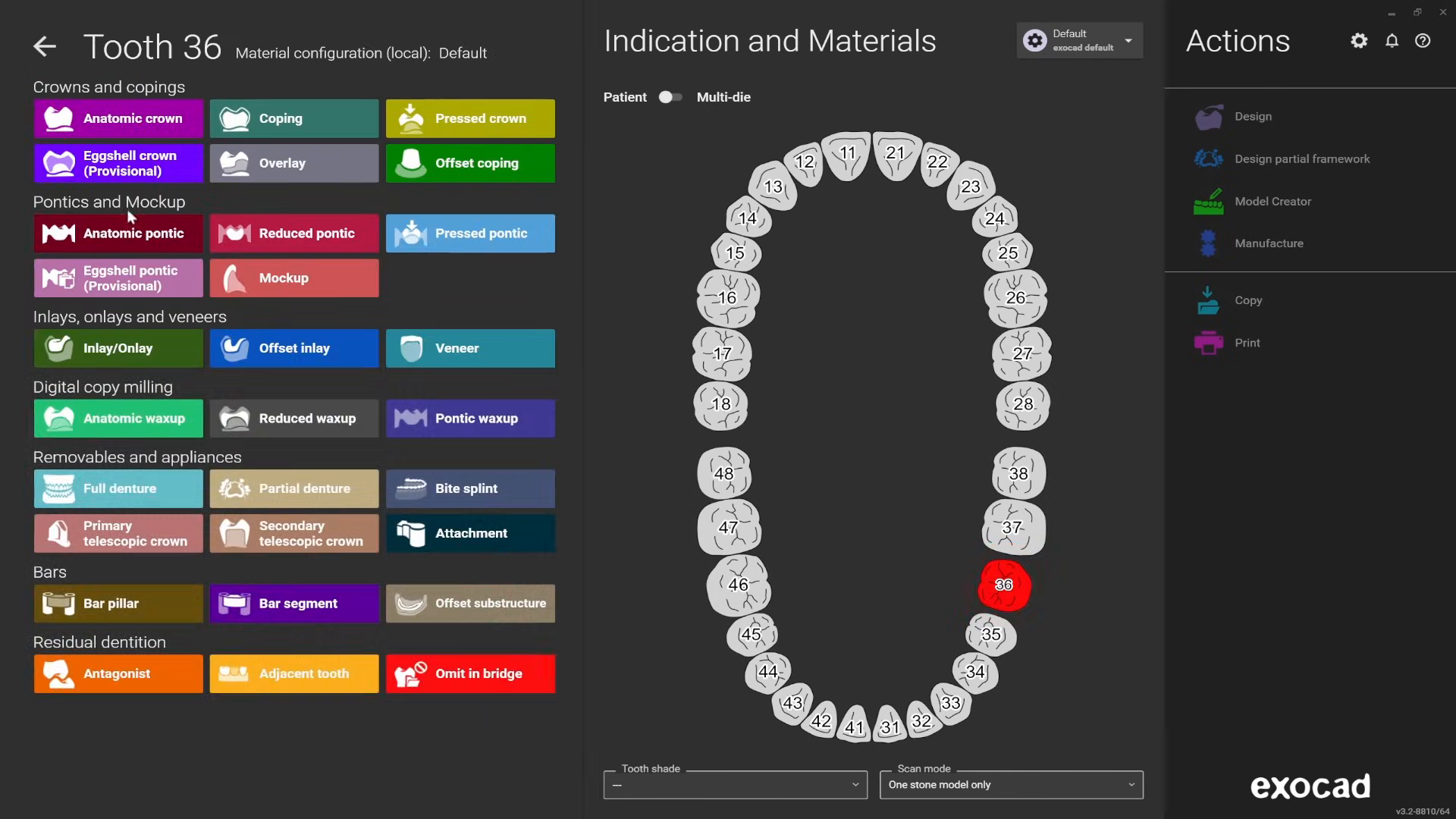
left_click(111, 125)
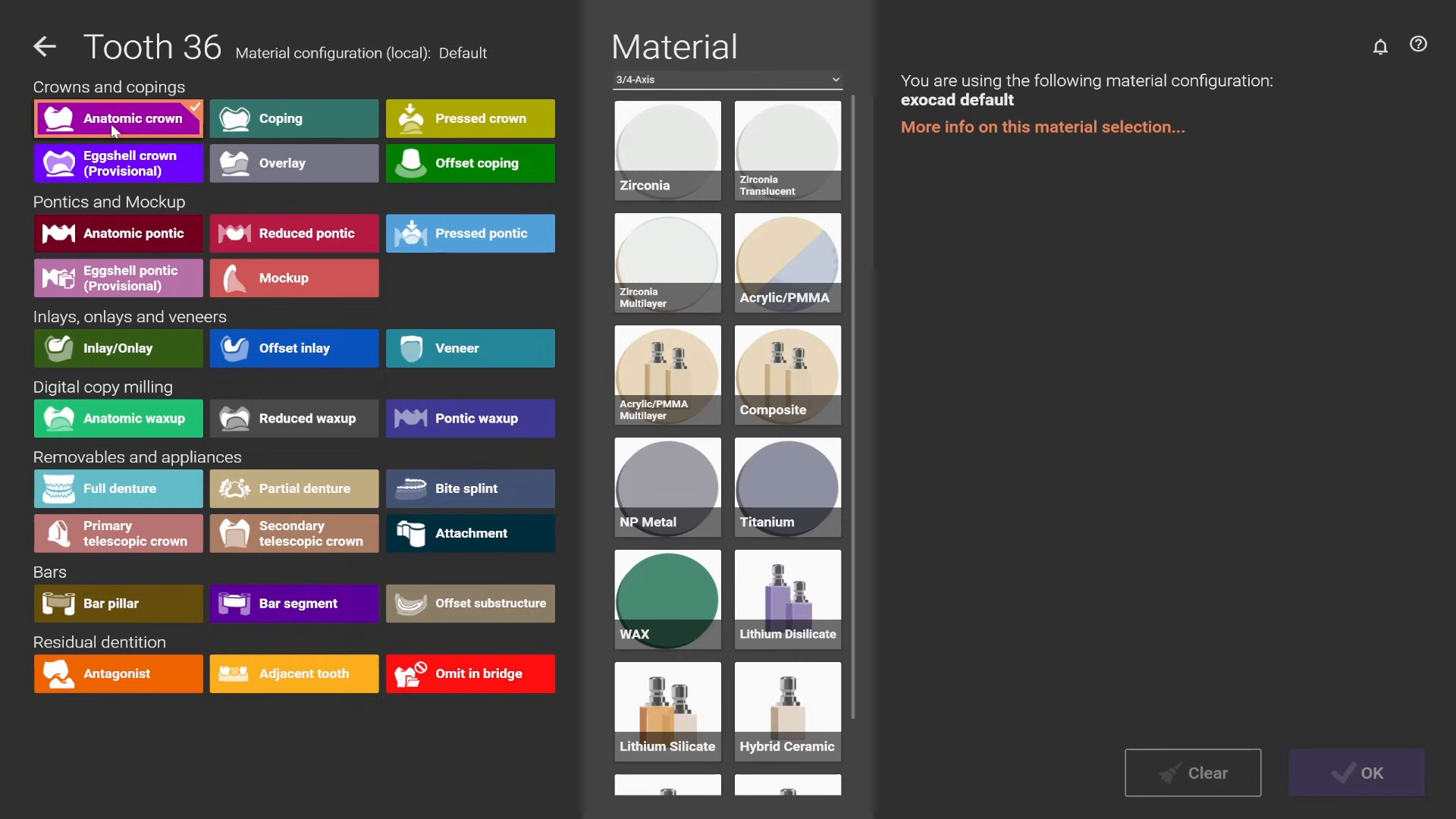
left_click(672, 157)
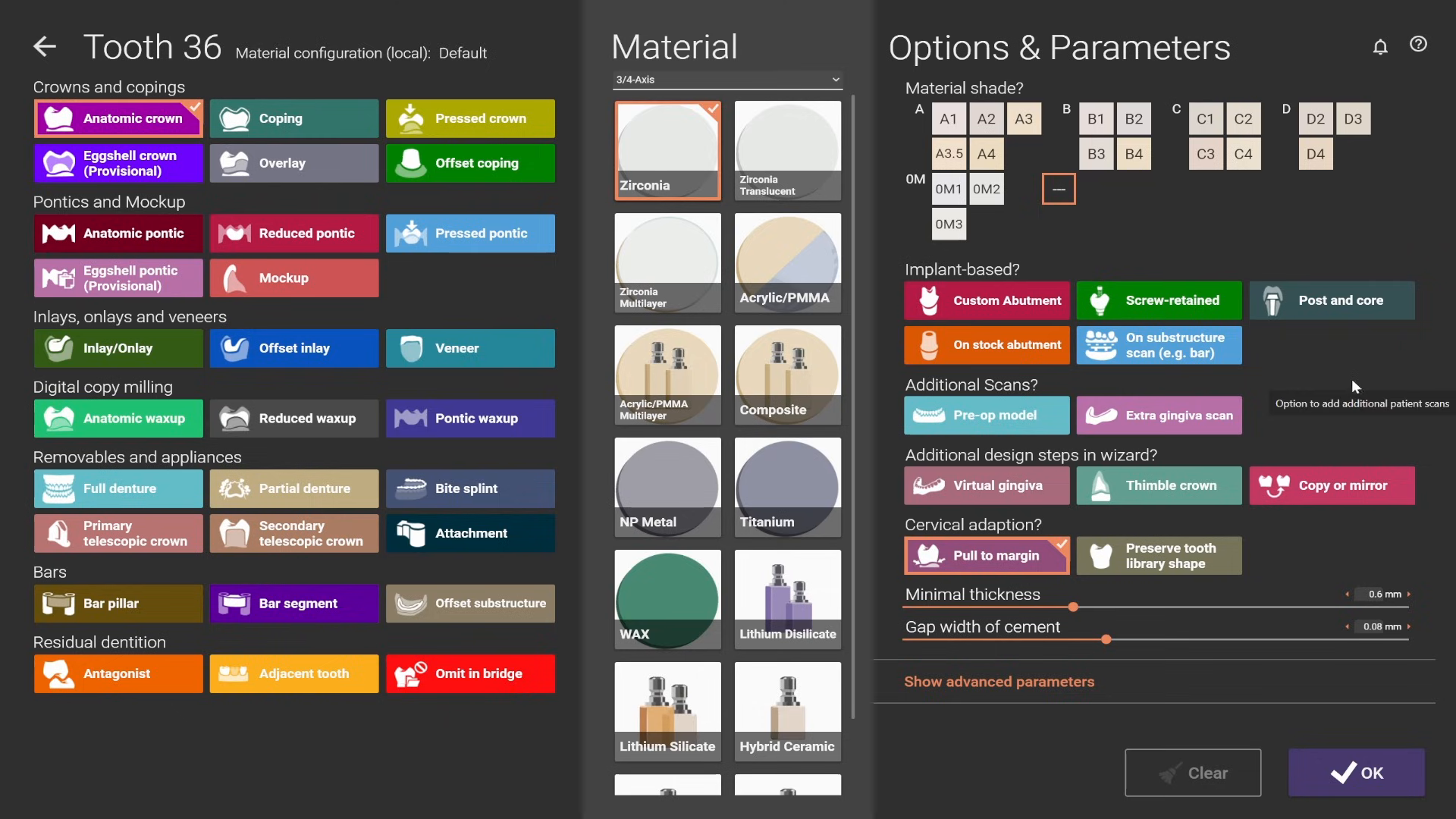
- Make the tooth 36 crown screw-retained using Scan Body in Main Scan and confirm the tooth's settings
left_click(1140, 307)
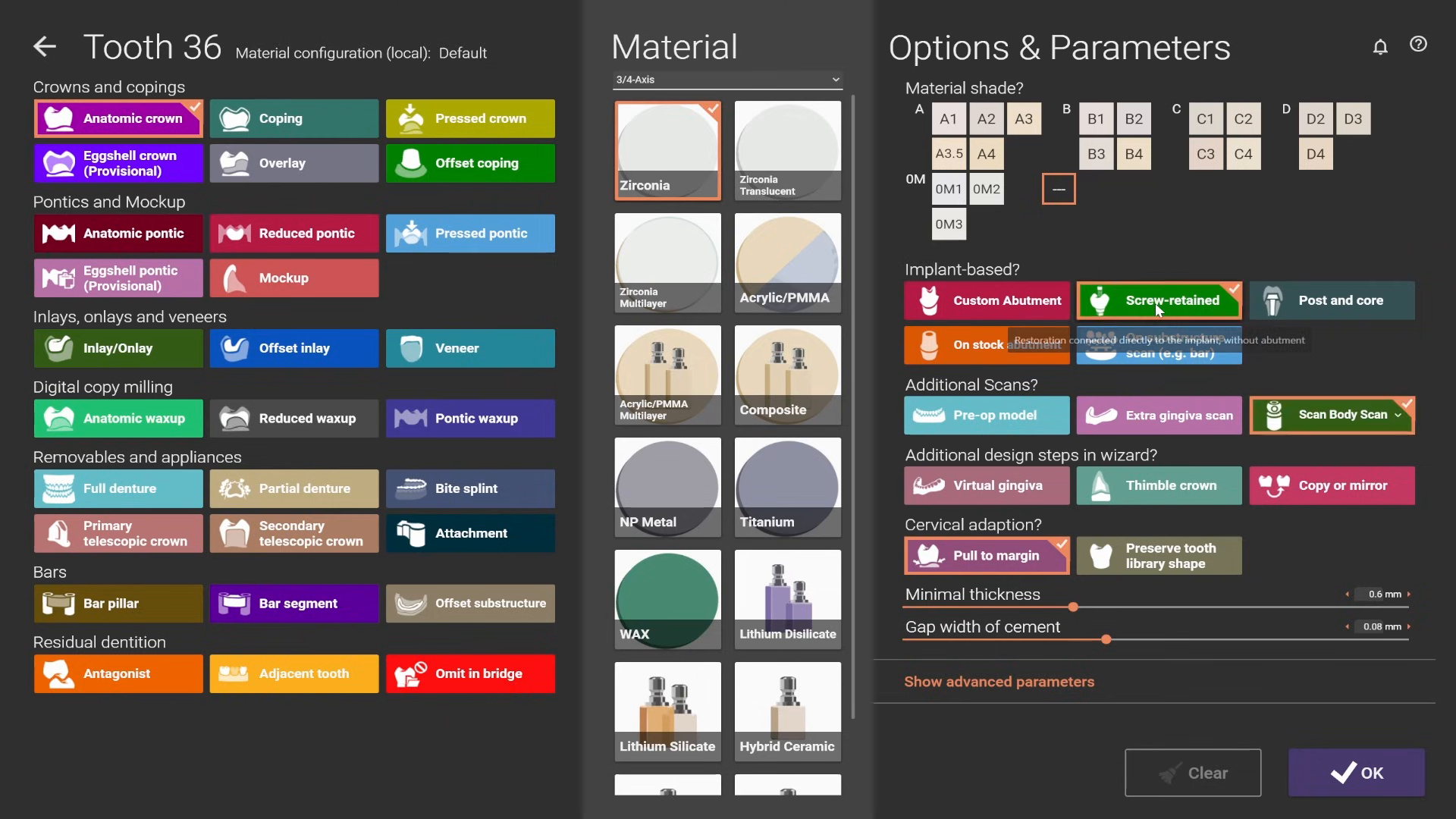
left_click(1392, 419)
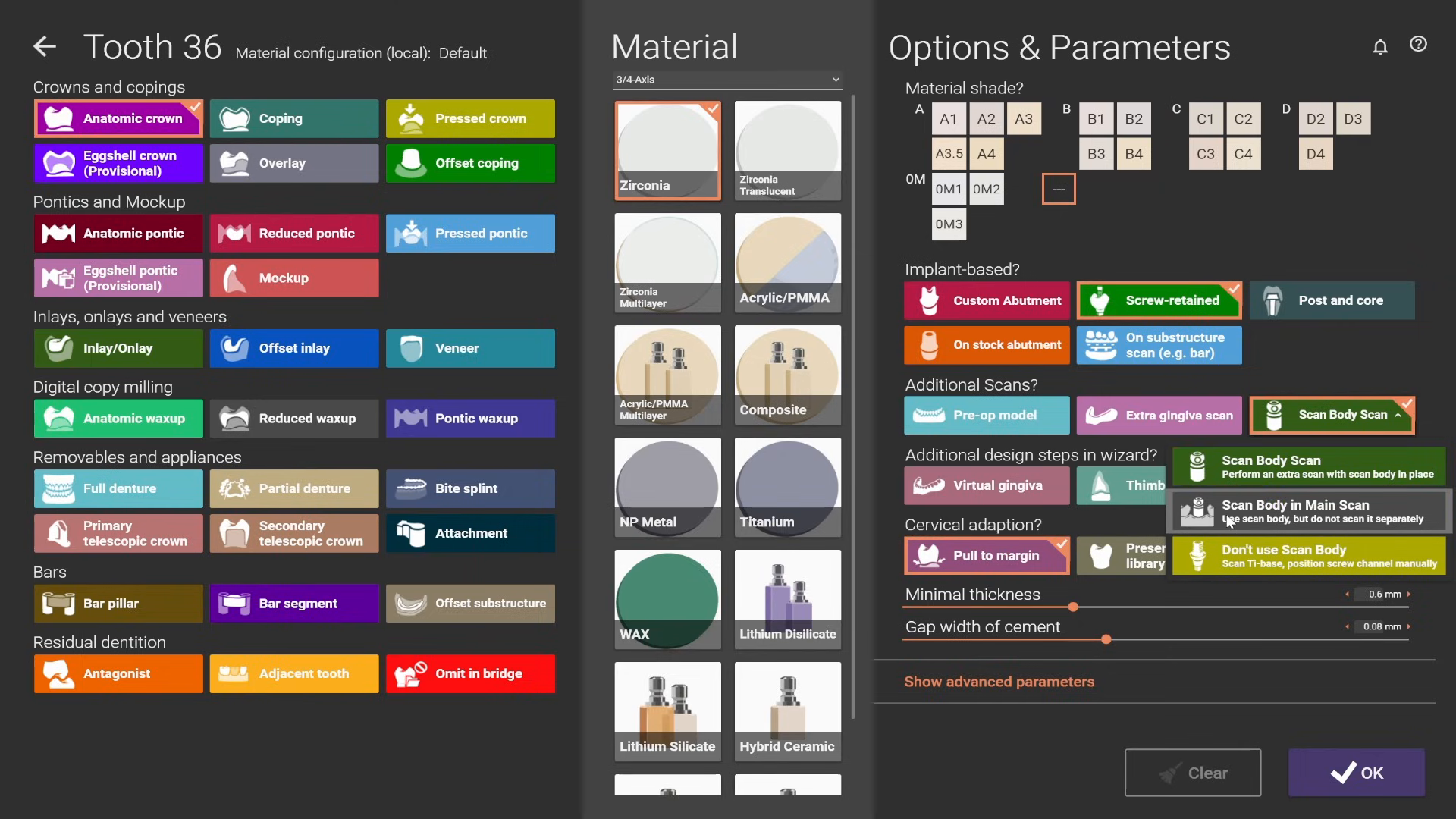
left_click(1329, 520)
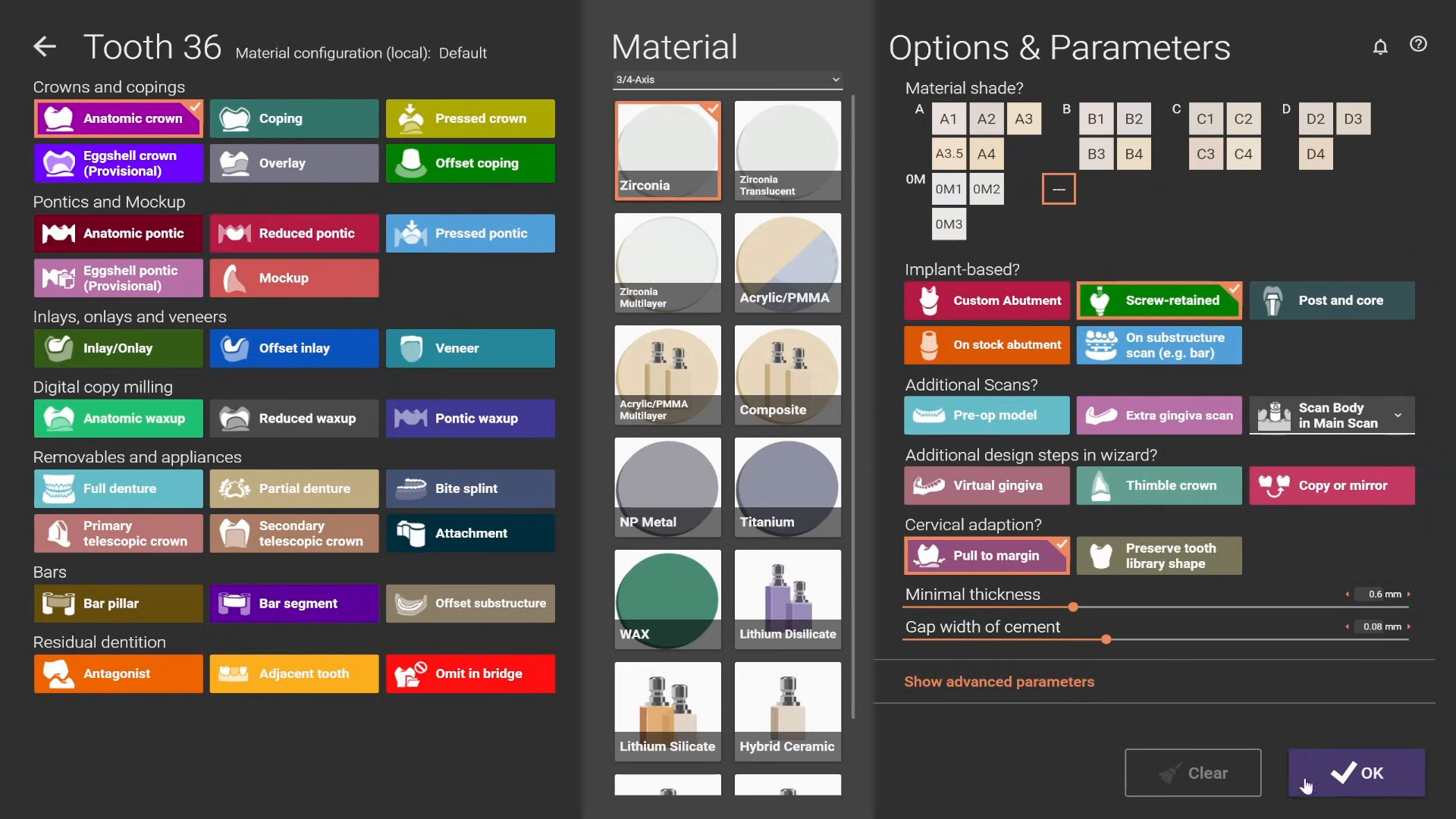
left_click(1353, 785)
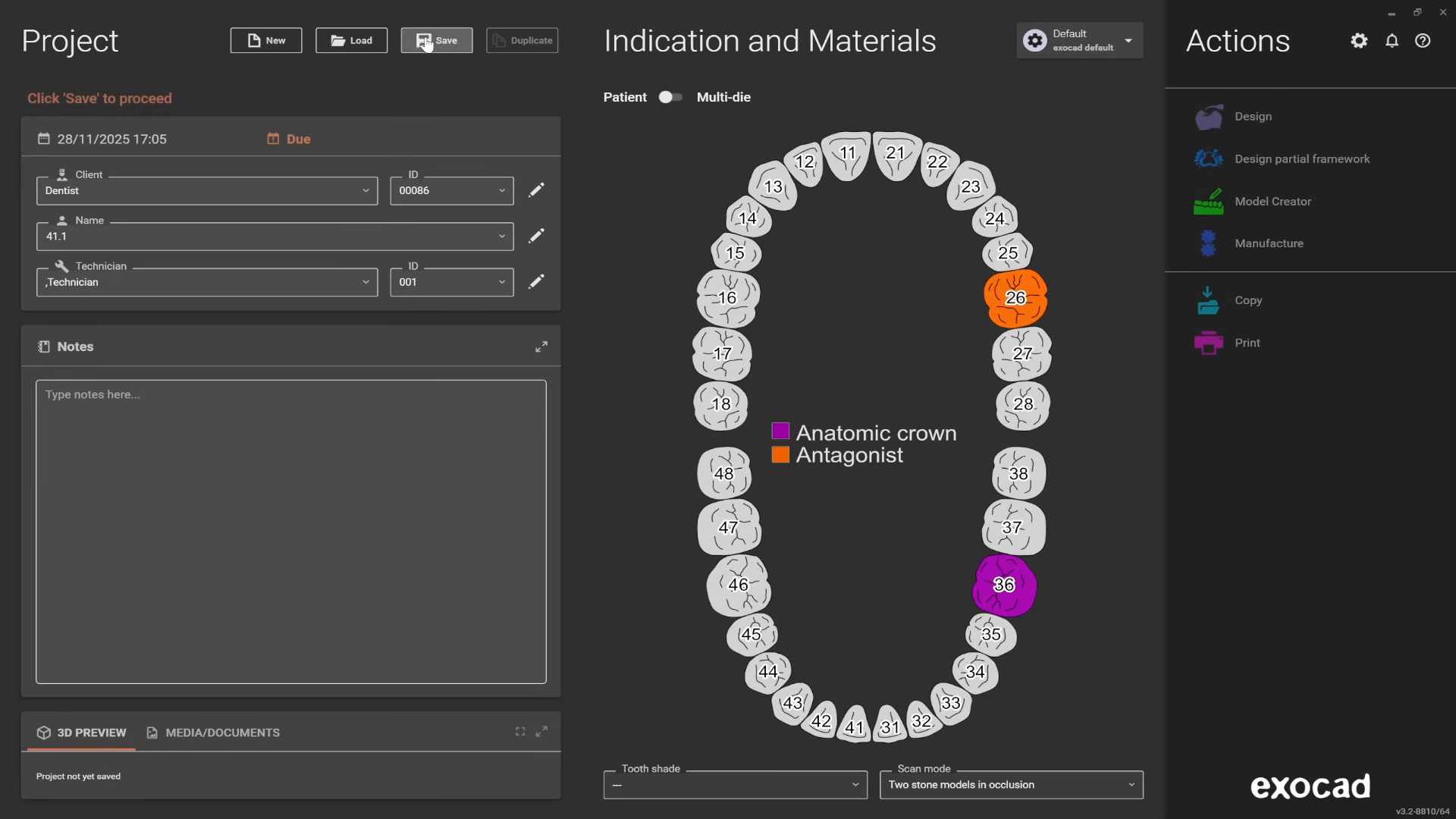
- Save the project and start its design
left_click(438, 43)
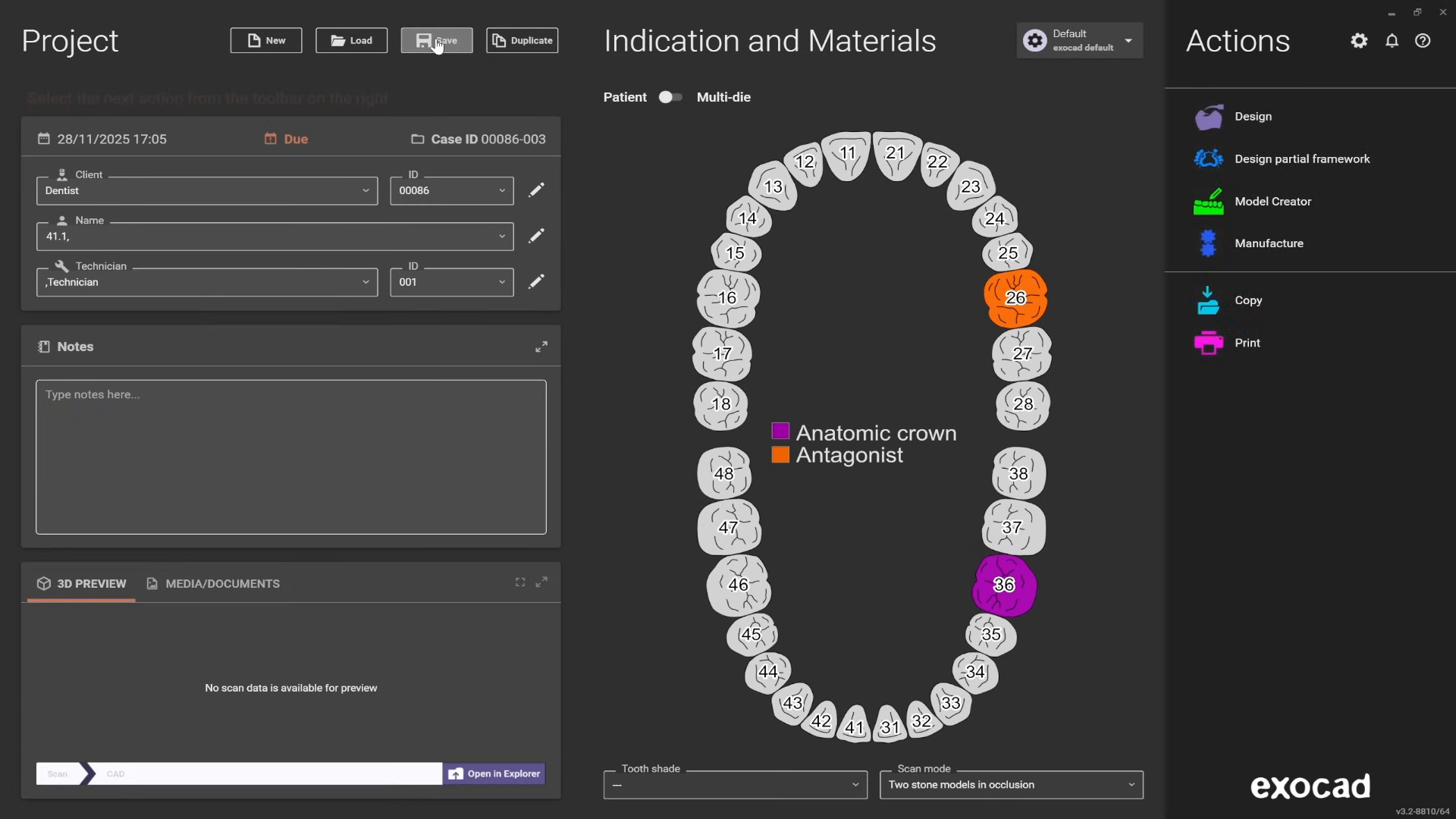
left_click(1281, 116)
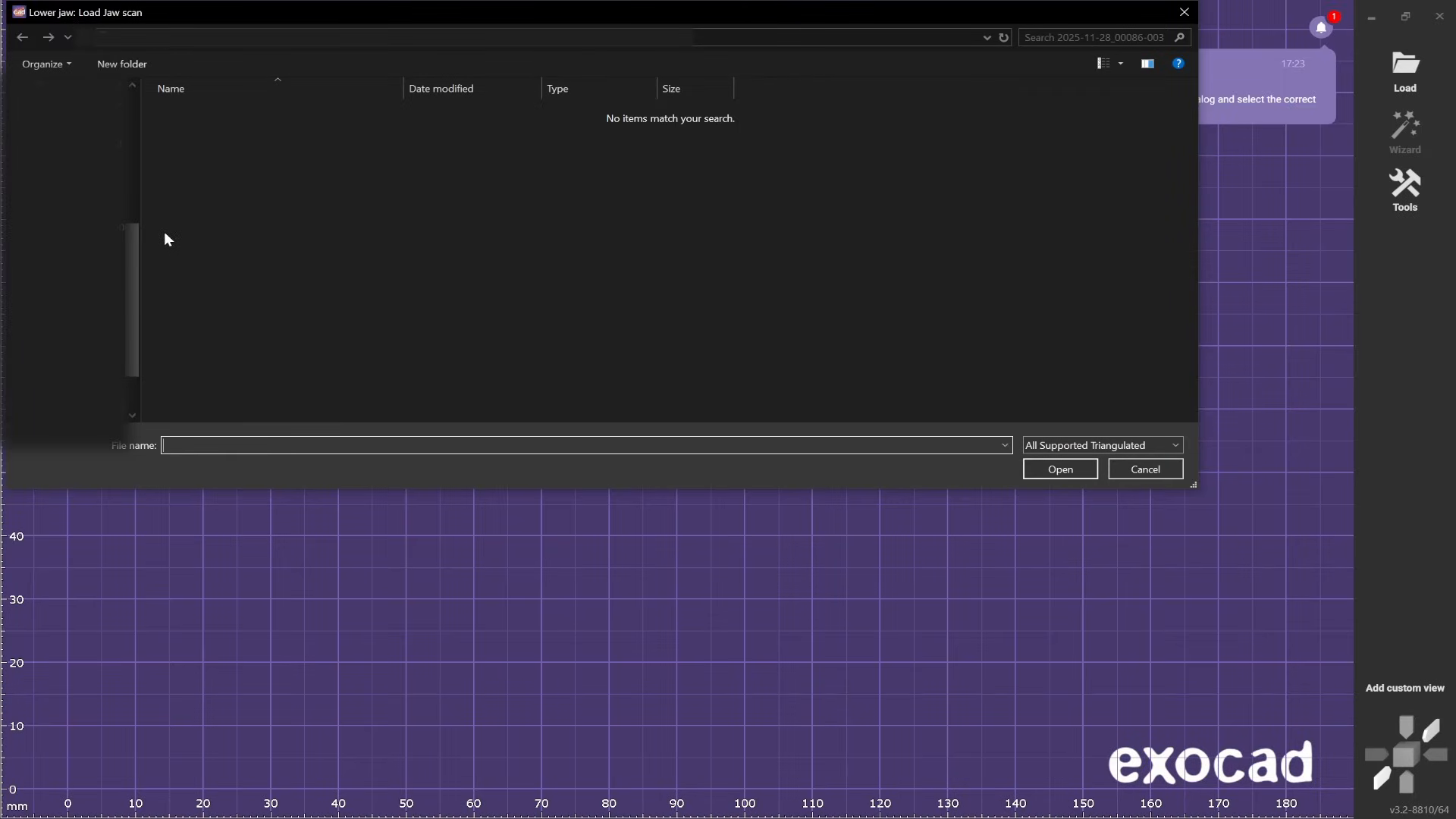
- Load lower_jaw_without_ditch as the lower jaw scan and upper_jaw_without_ditch as the antagonist
scroll(133, 271, "up", 1)
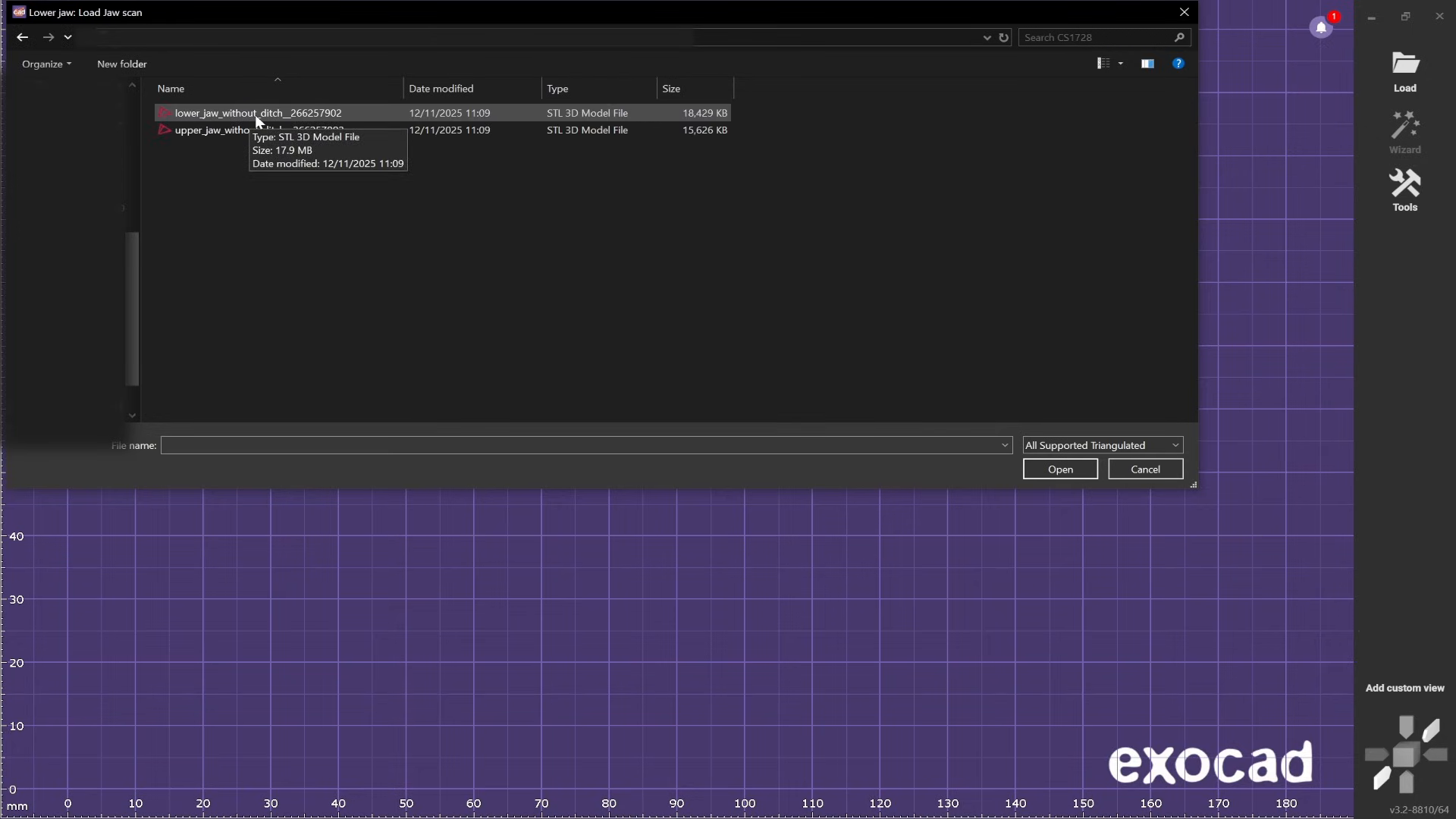
double_click(255, 113)
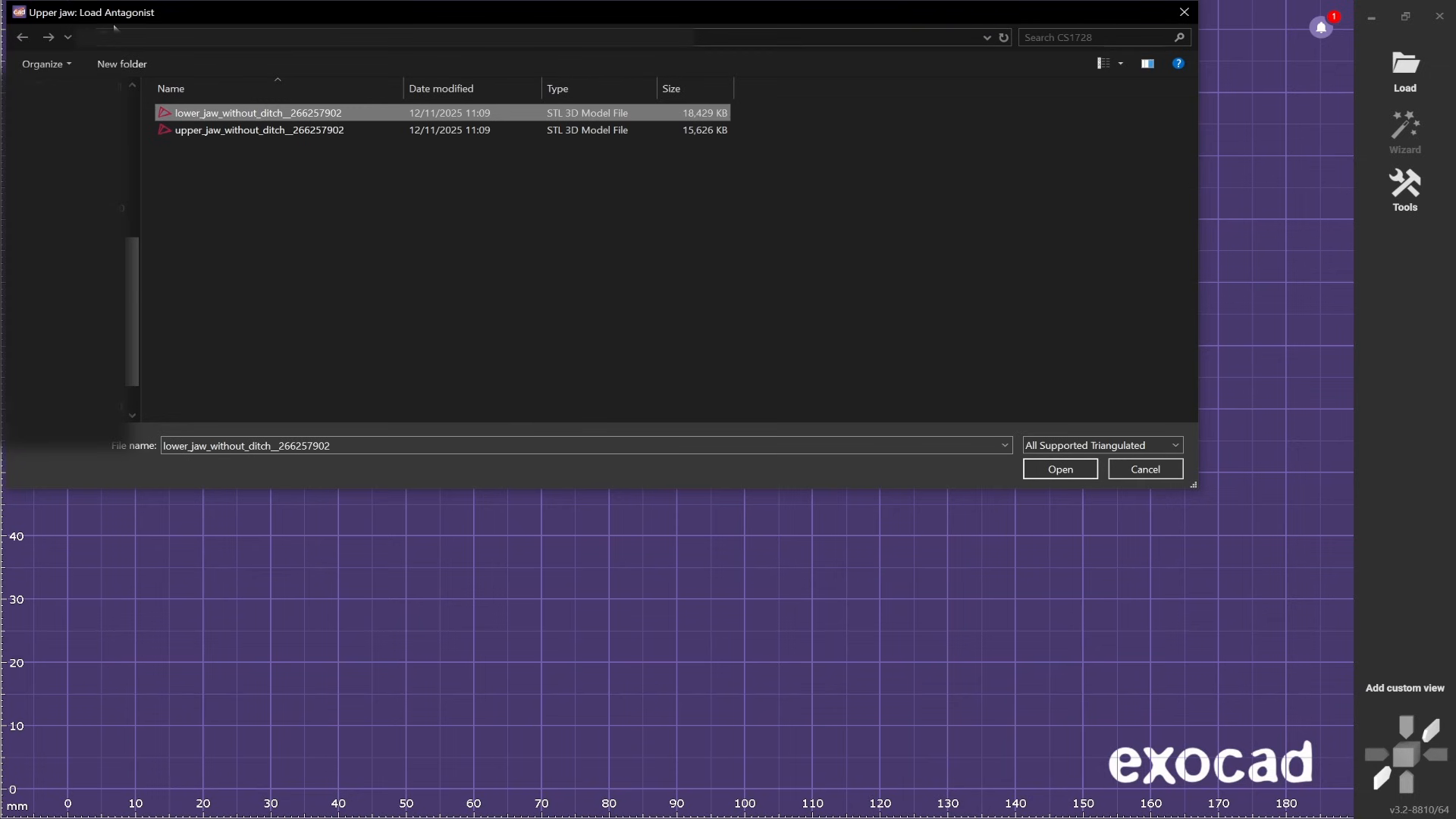
double_click(249, 134)
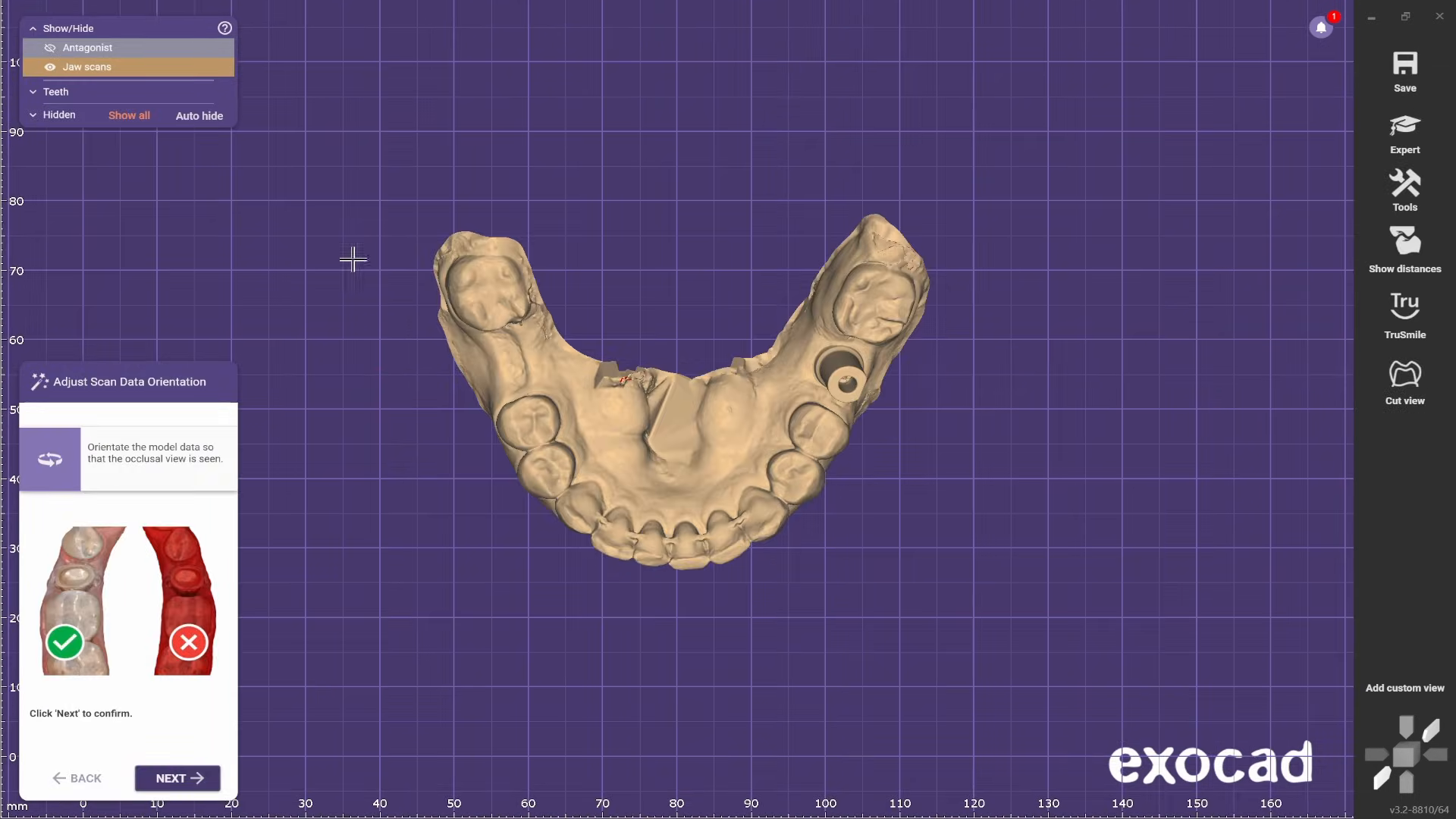
- Orient the lower jaw scan to the occlusal view, looking straight down on the scan body, and confirm the orientation
right_click_drag(616, 307, 778, 269)
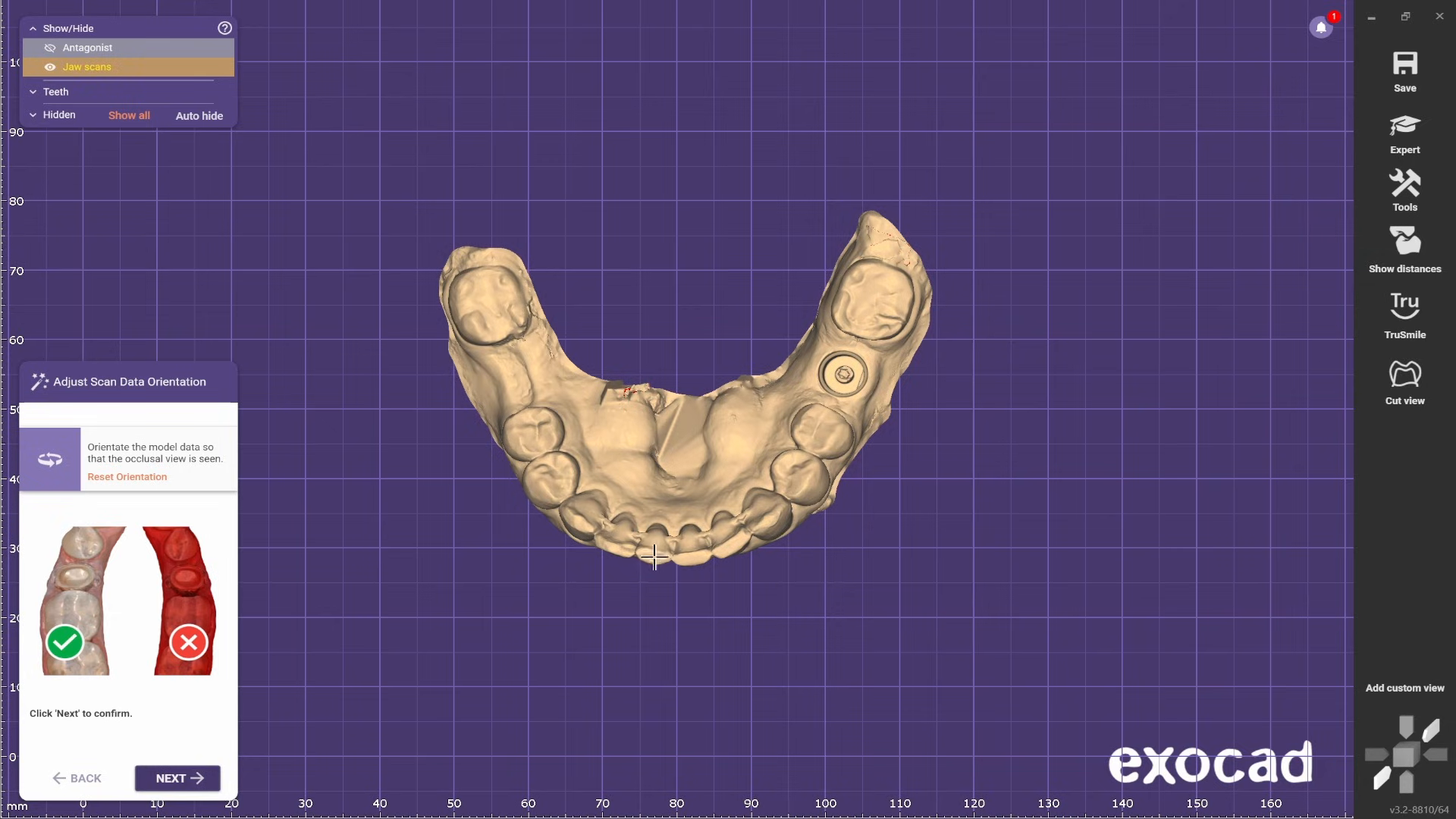
right_click_drag(653, 553, 665, 546)
right_click_drag(697, 354, 698, 351)
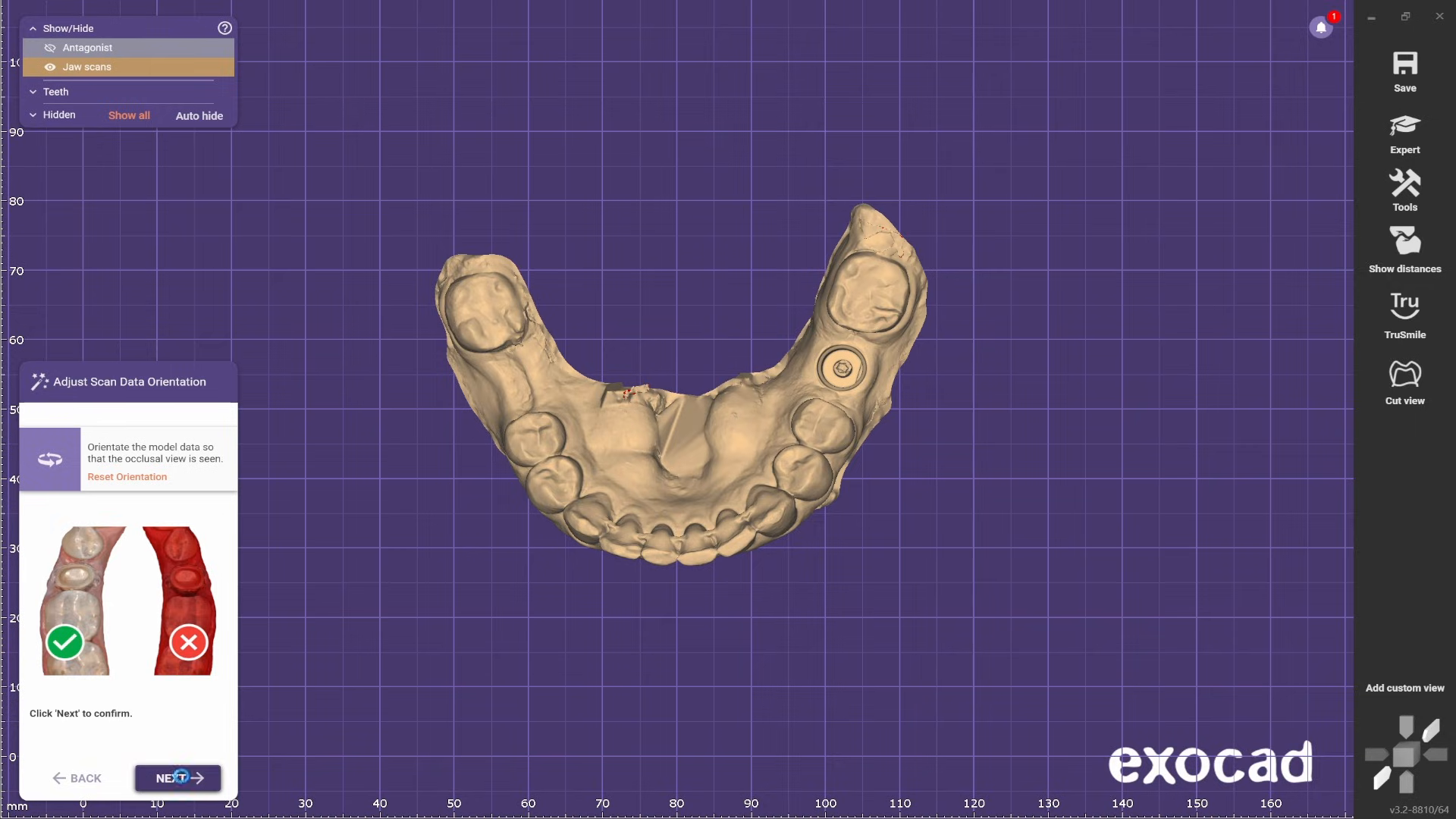
left_click(181, 776)
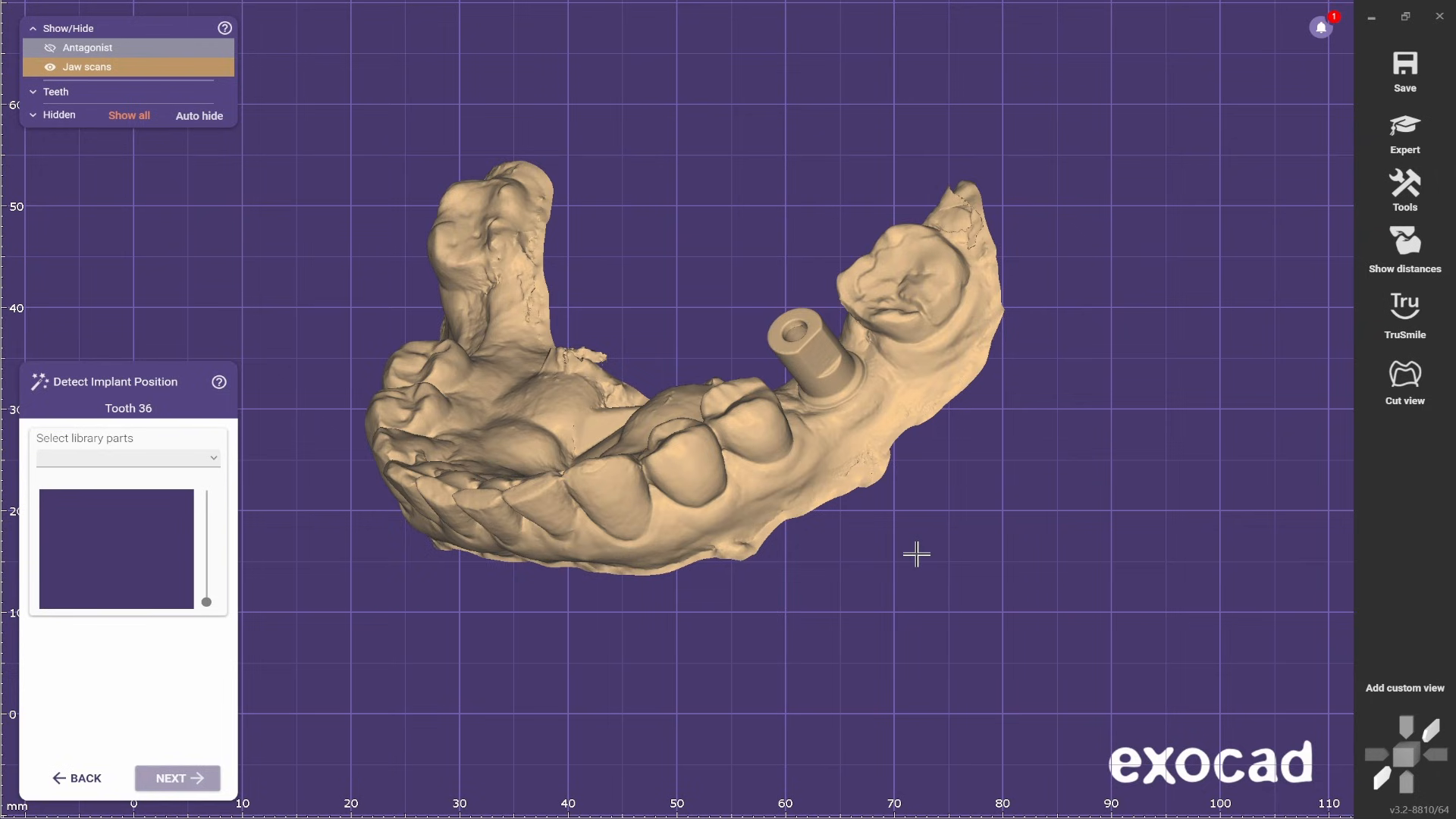
- Find the Straumann implant libraries and choose Straumann® - Variobase® (Local Milling) for tooth 36
left_click(216, 461)
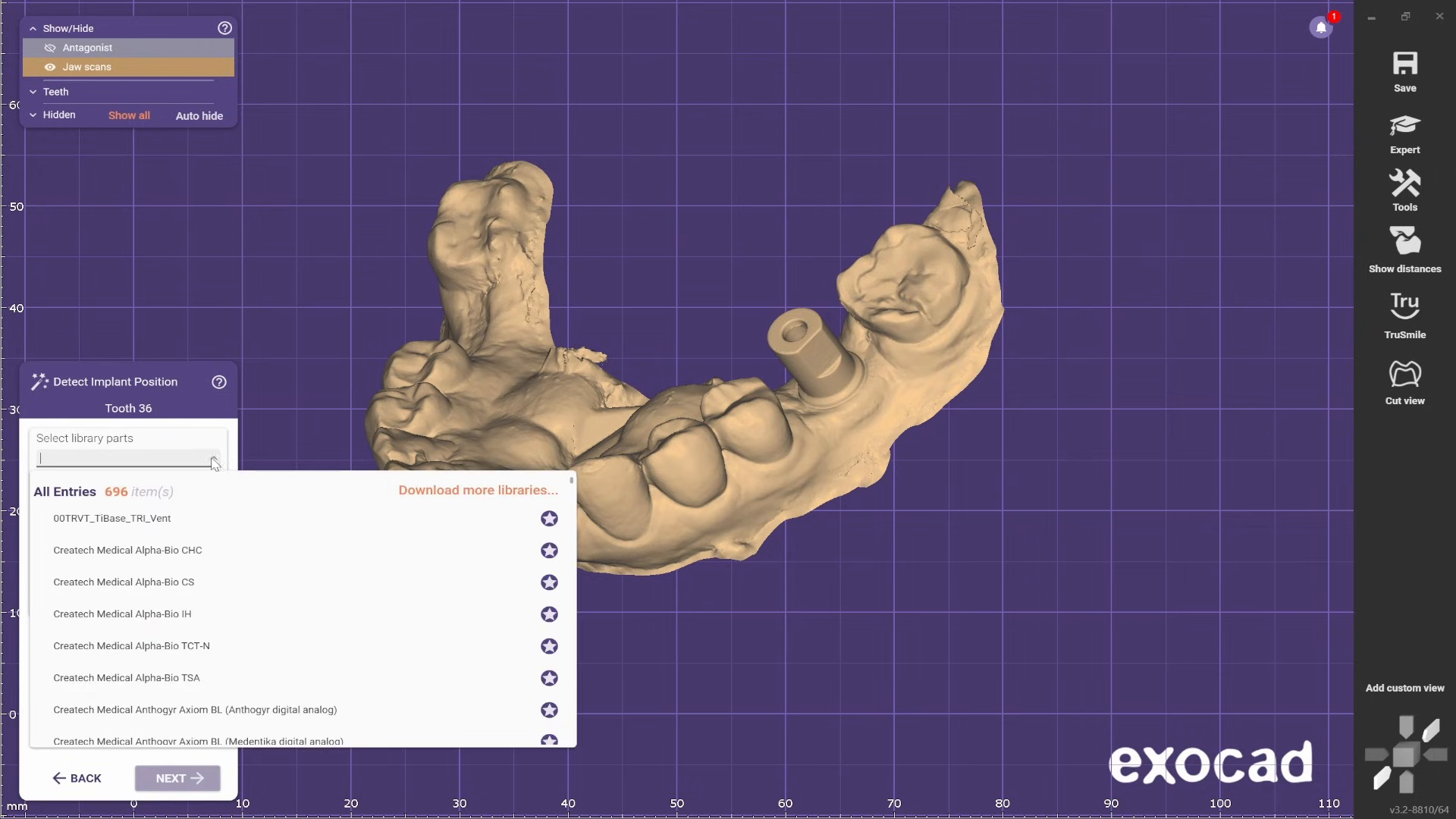
type("straumann")
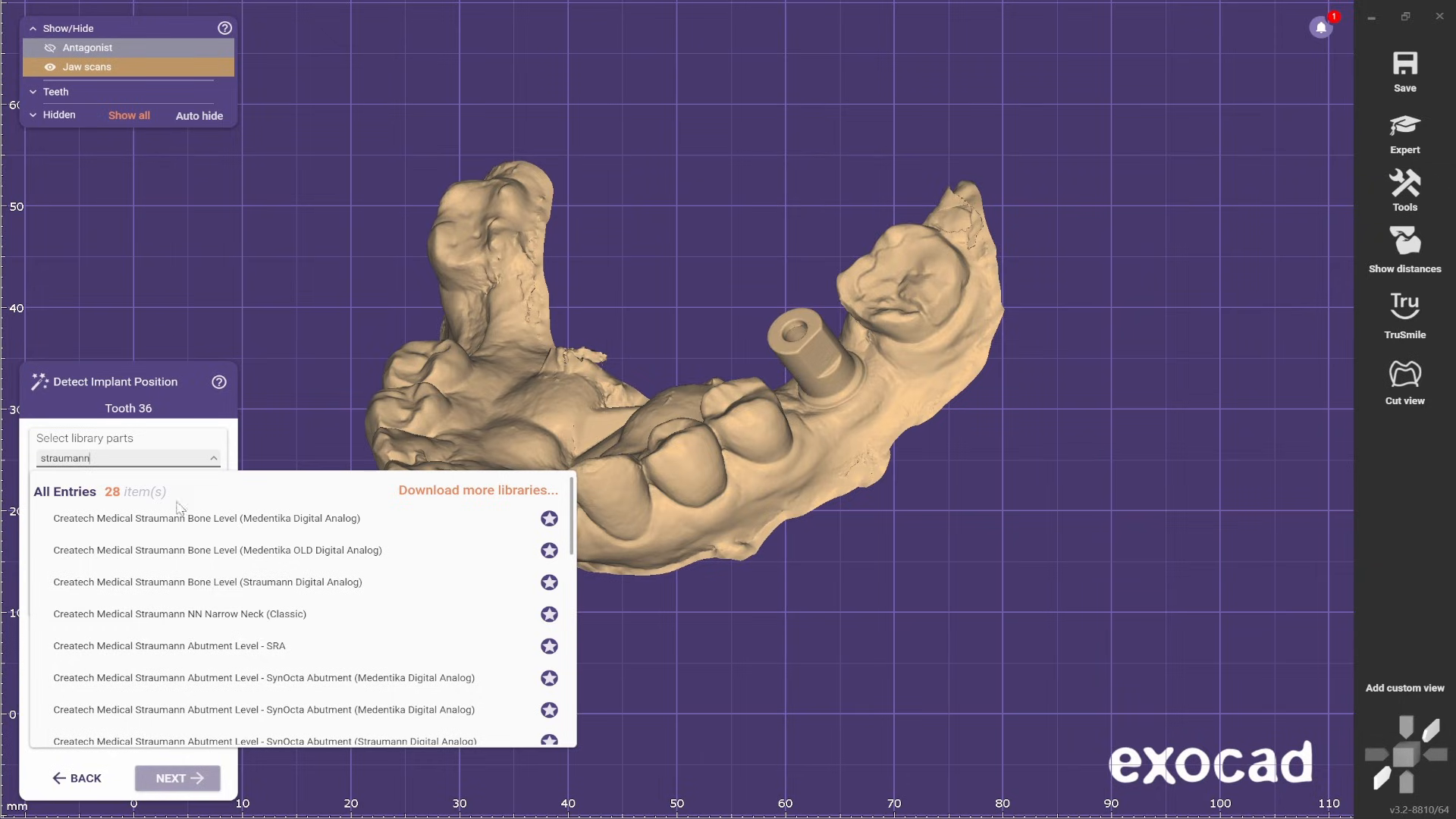
scroll(151, 645, "down", 8)
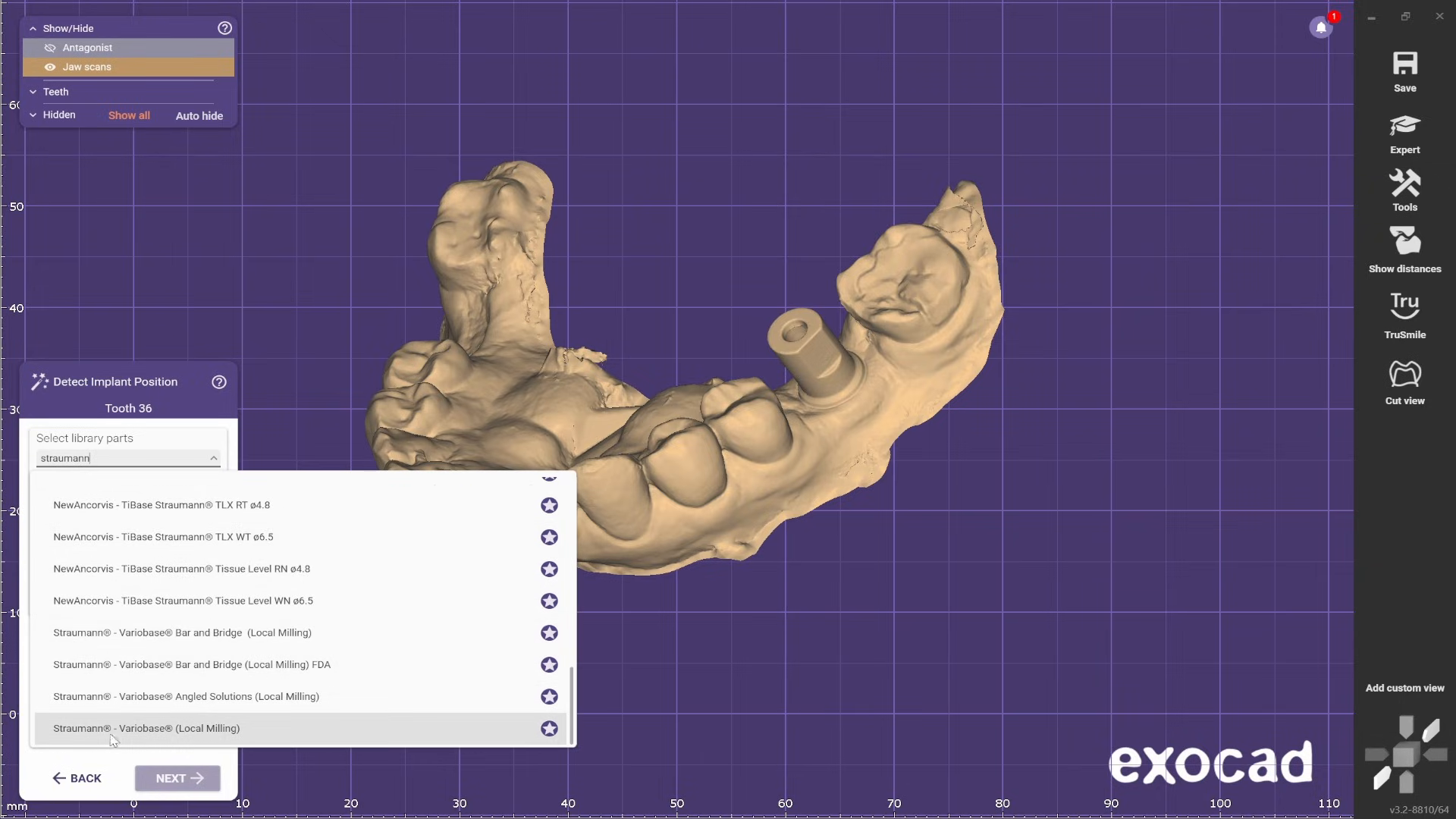
left_click(175, 737)
- Choose WN Wide Neck - Straumann Metal Scanbody - SB 048.385 with size D7.0 AH4.5 for tooth 36
left_click(136, 481)
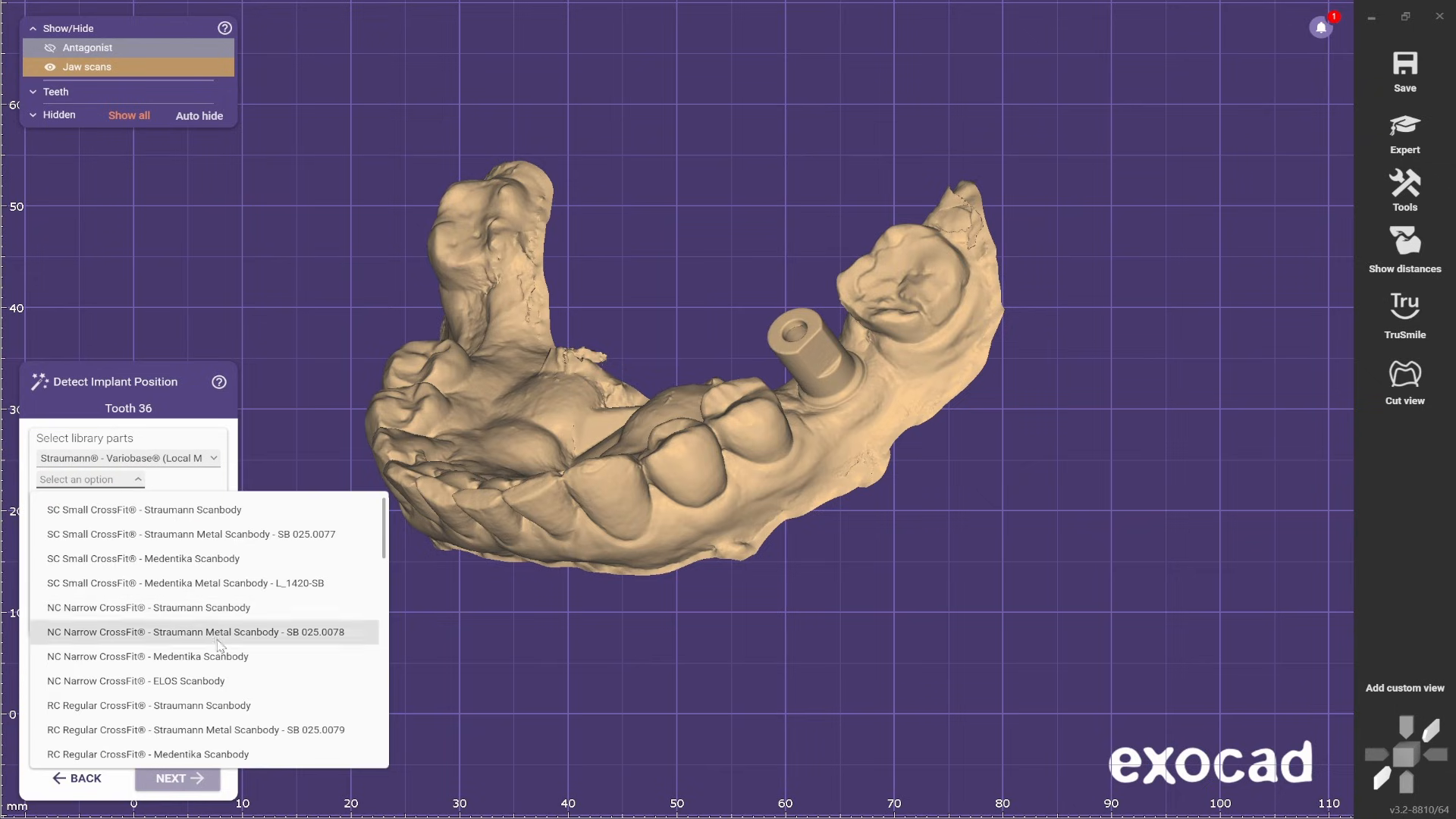
scroll(180, 641, "down", 5)
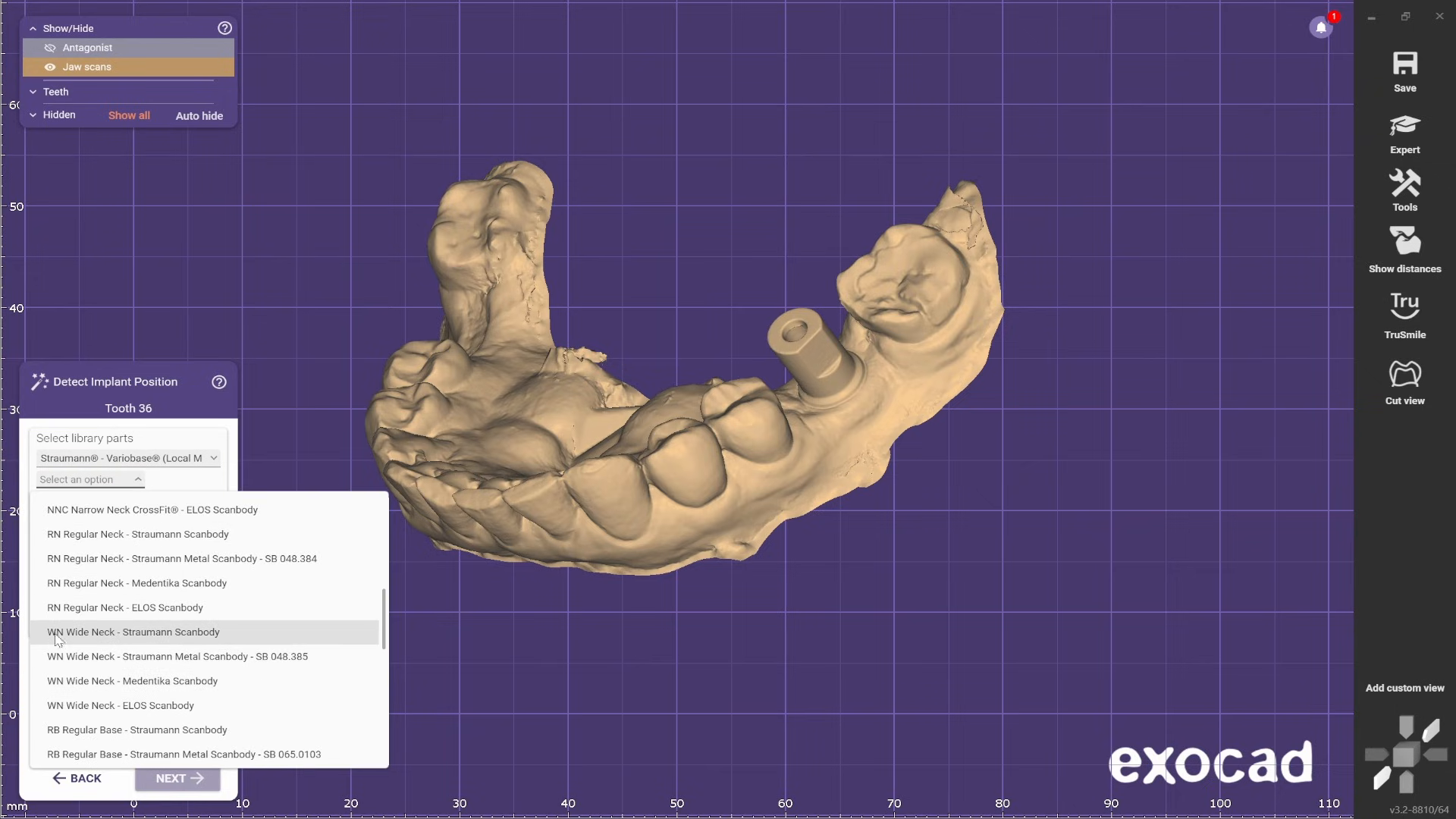
left_click(79, 661)
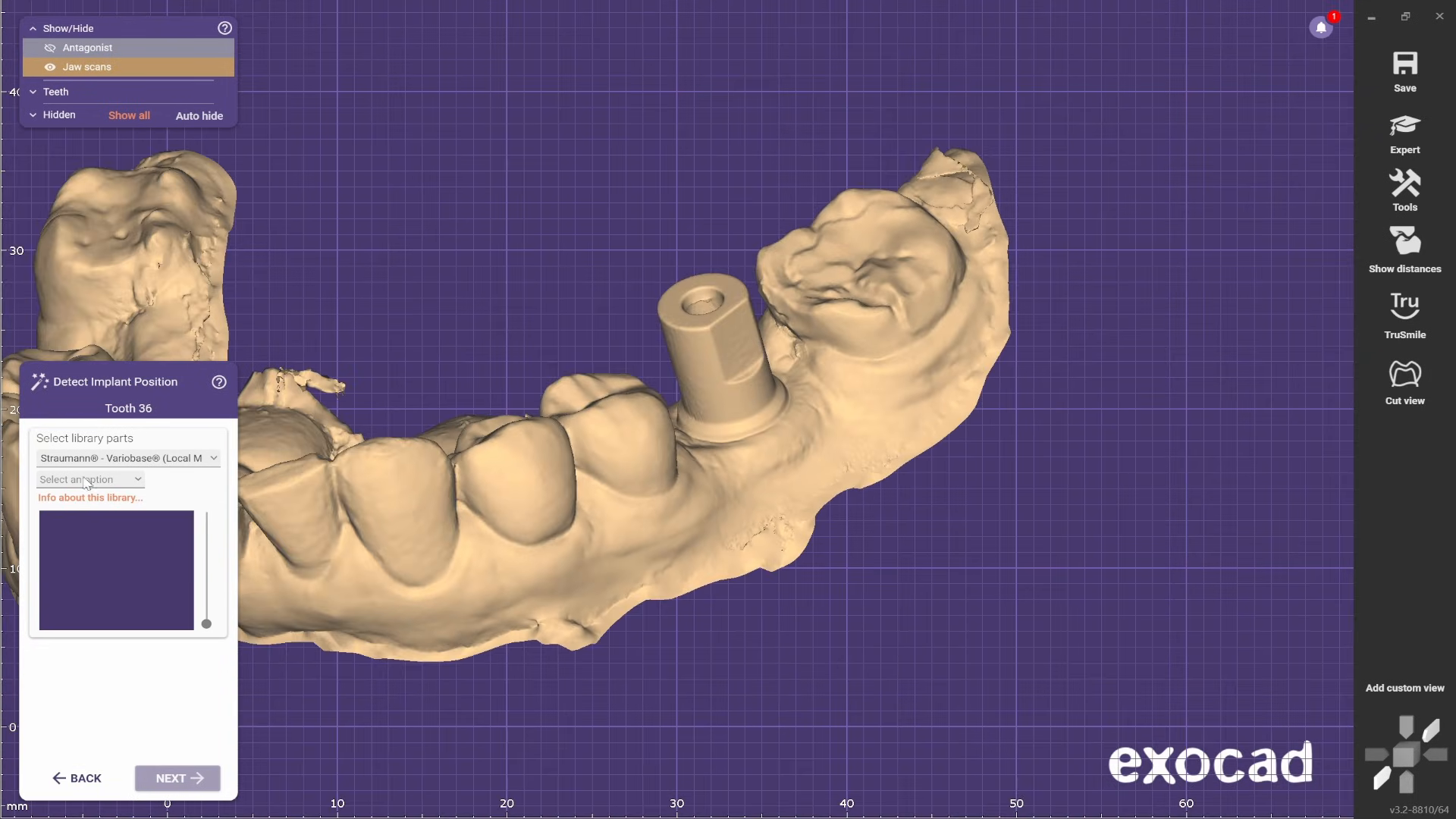
left_click(86, 484)
scroll(171, 618, "down", 3)
left_click(172, 626)
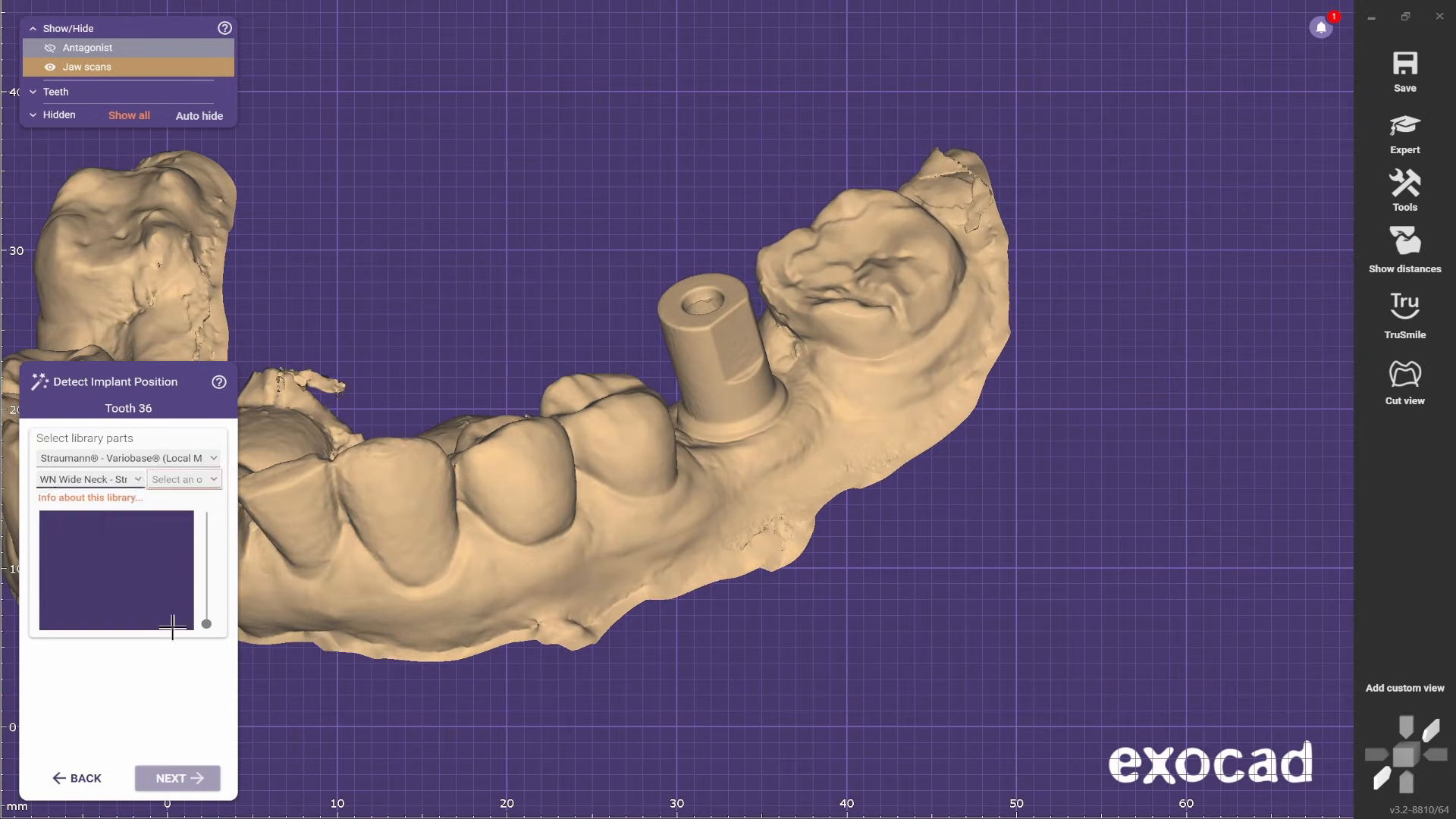
left_click(184, 479)
left_click(191, 514)
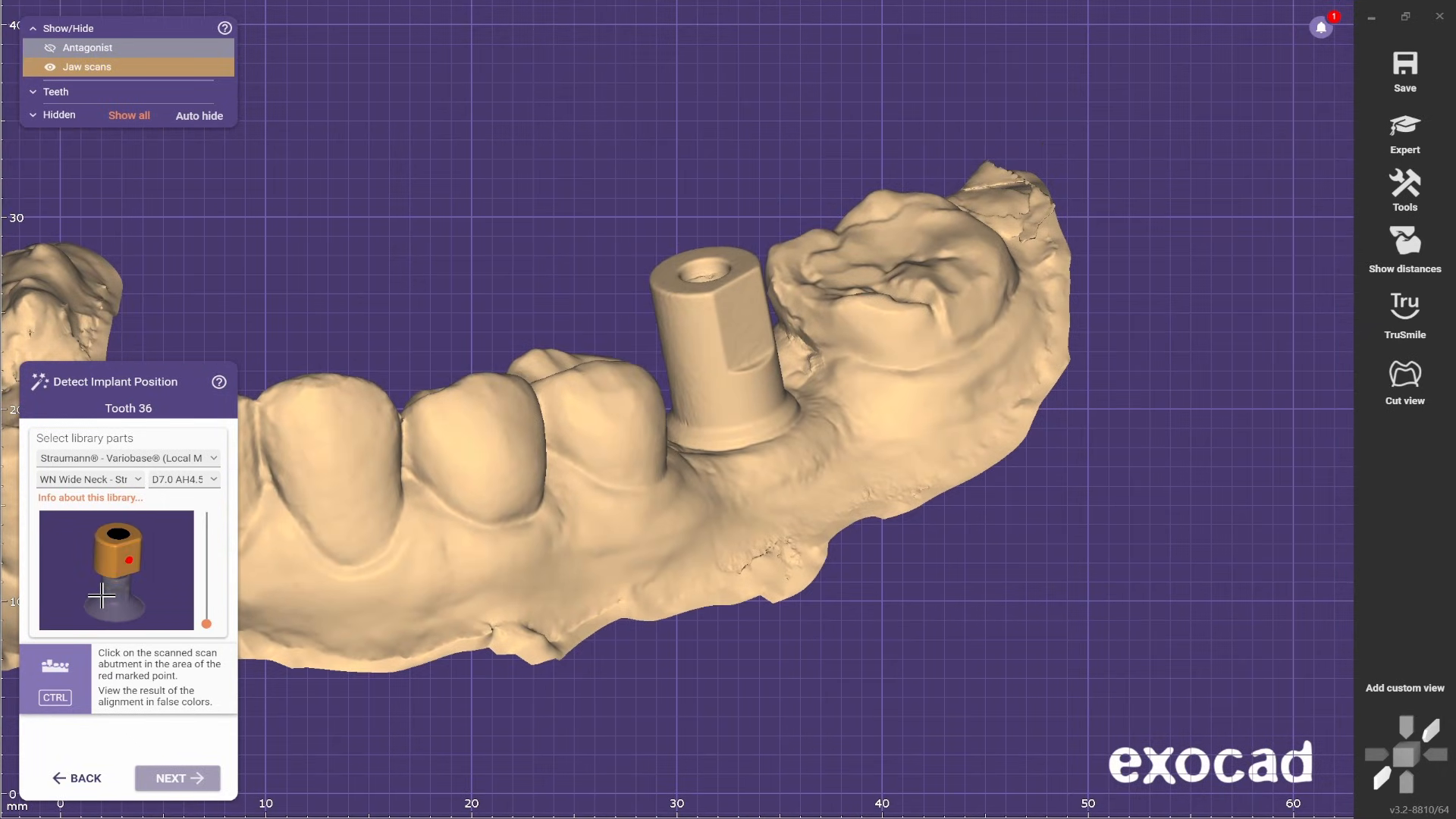
- Try the WN Wide Neck - Straumann Scanbody with size D7.0 AH4.5 to compare its shape
left_click(91, 479)
scroll(175, 599, "up", 1)
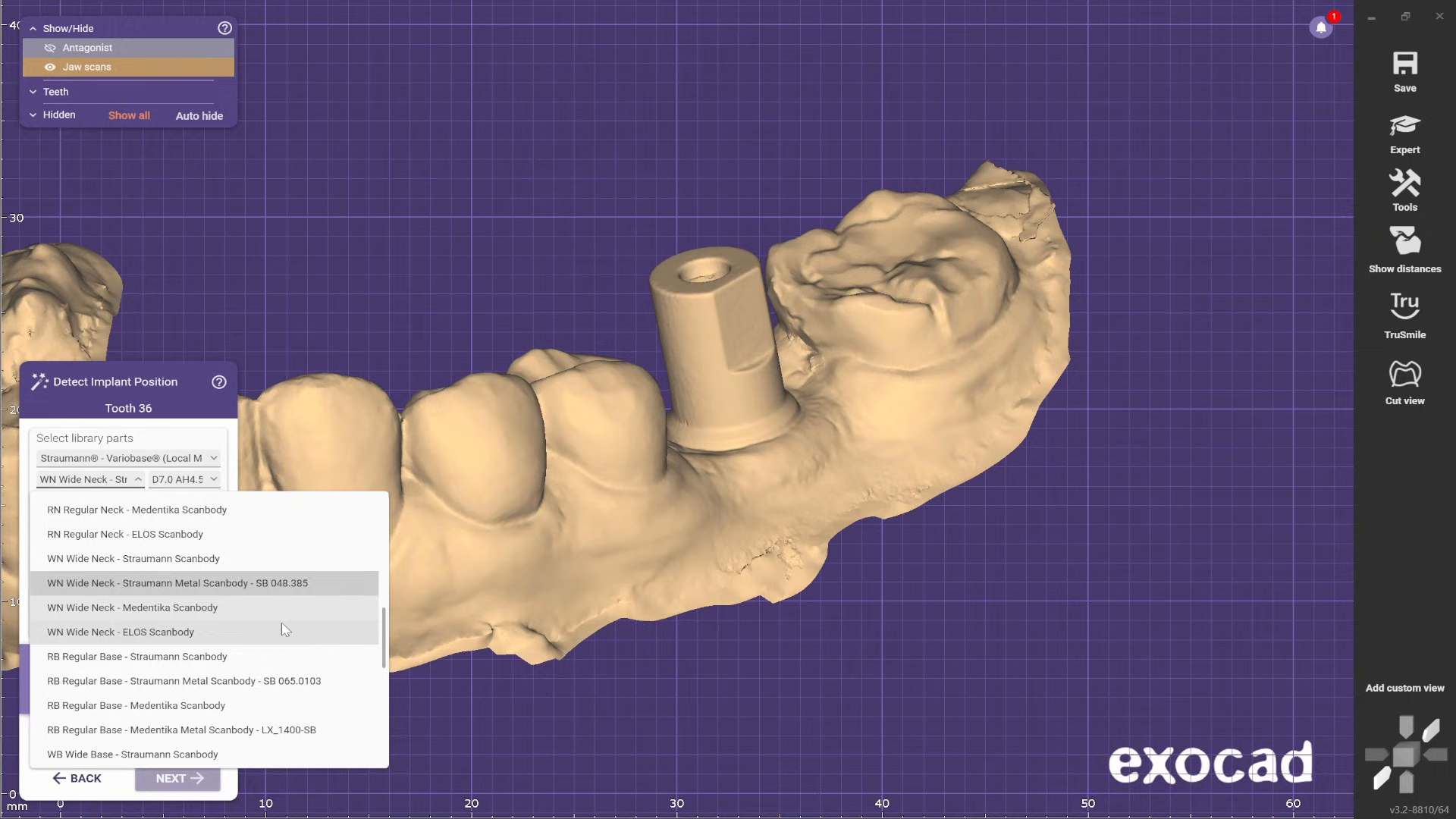
left_click(175, 575)
left_click(194, 481)
left_click(200, 525)
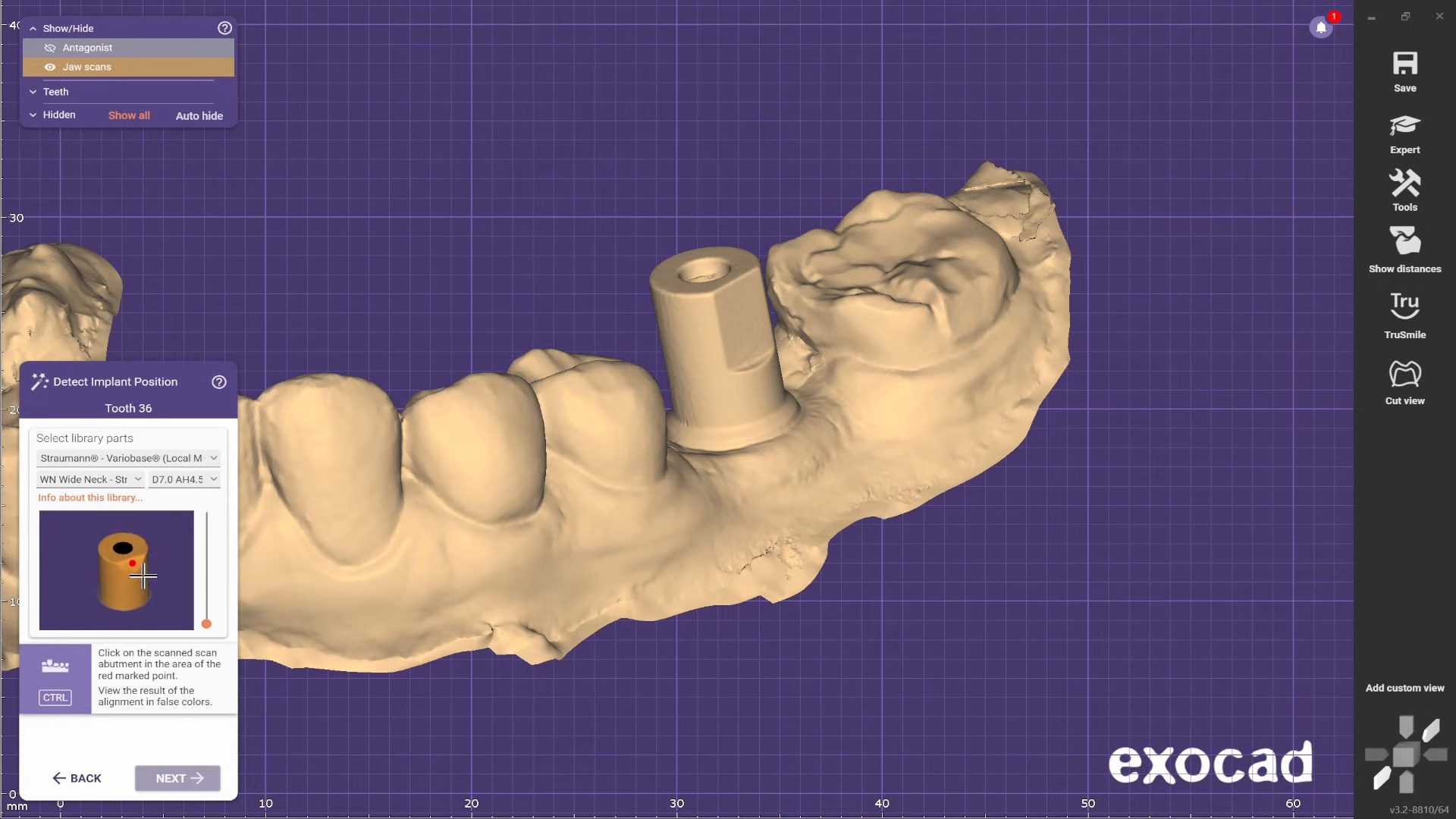
- Switch the library part back to WN Wide Neck - Straumann Metal Scanbody - SB 048.385 with size D7.0 AH4.5
left_click(138, 479)
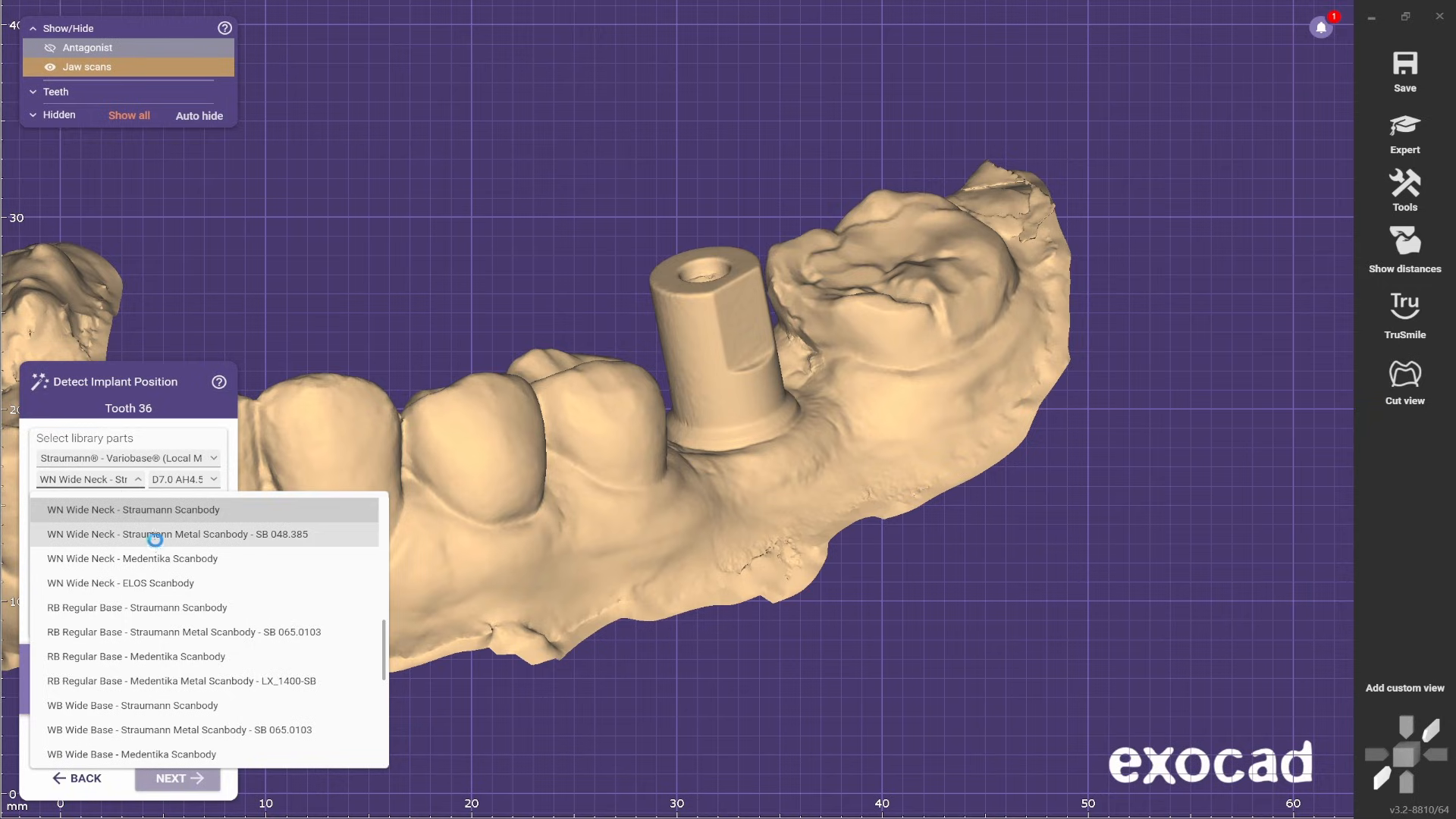
left_click(154, 538)
left_click(195, 485)
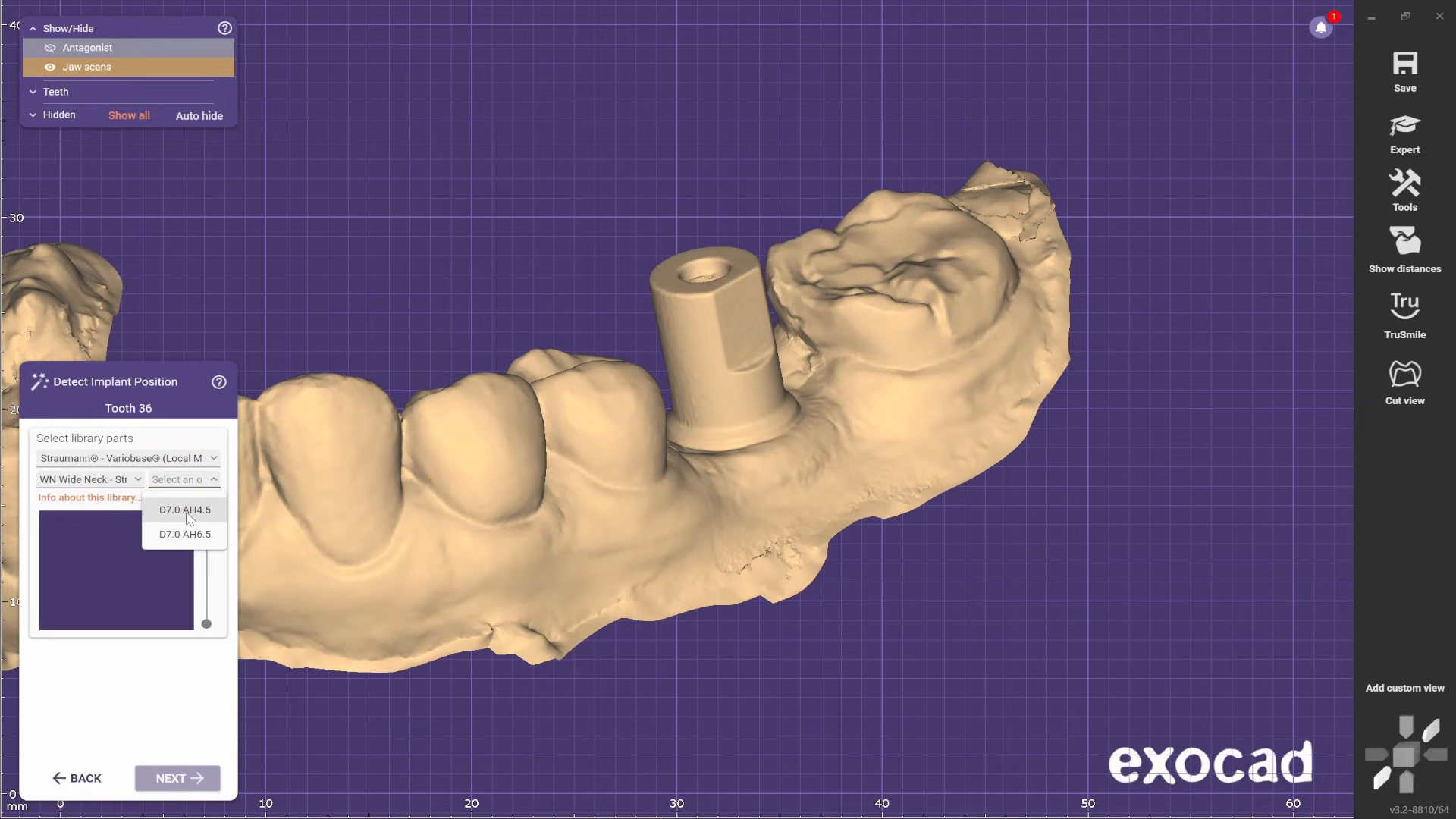
left_click(189, 510)
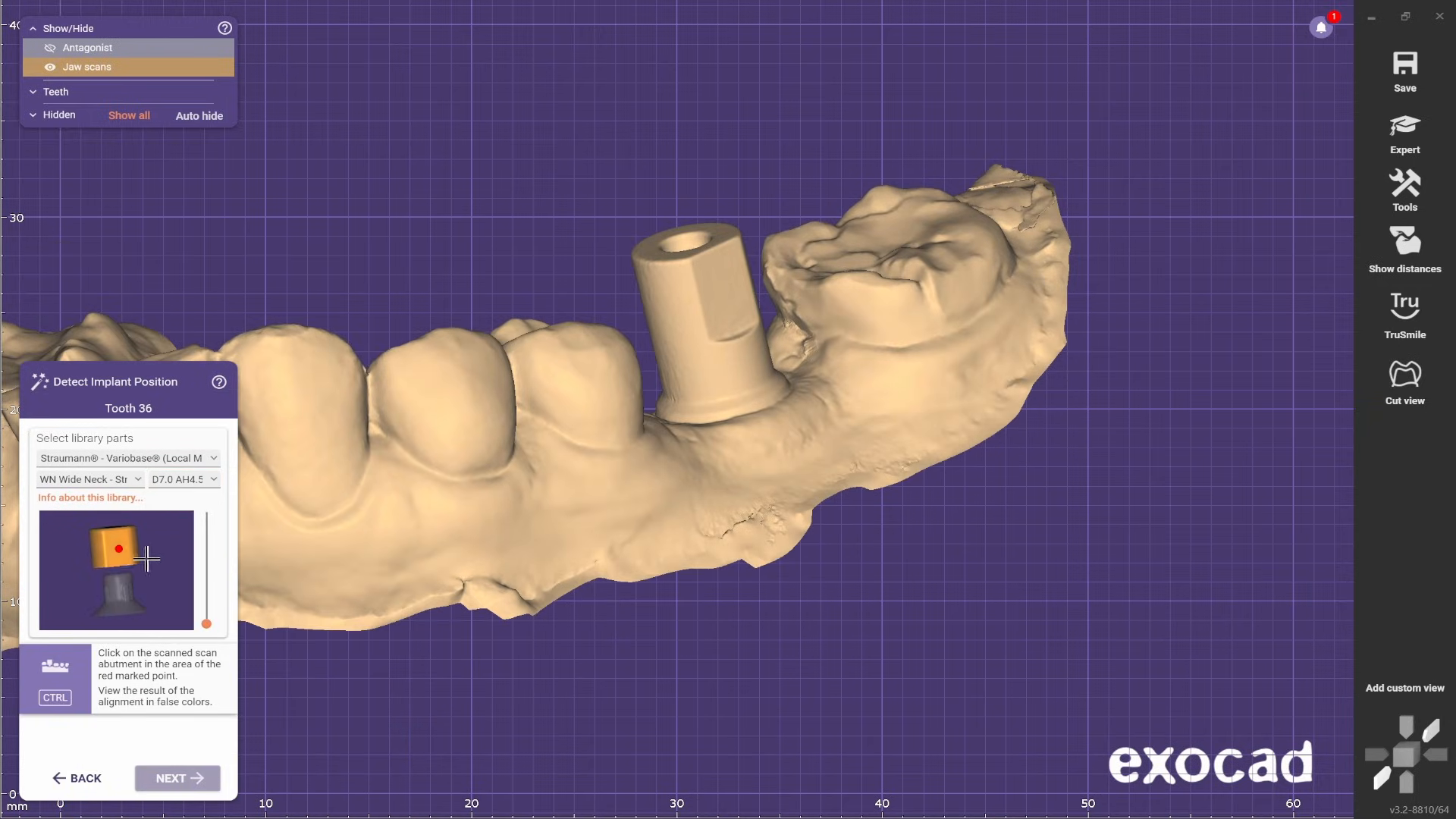
- Keep size D7.0 AH4.5 and match the library scan body to the flat side of the scanned one at tooth 36
scroll(553, 371, "down", 3)
right_click_drag(553, 371, 601, 409)
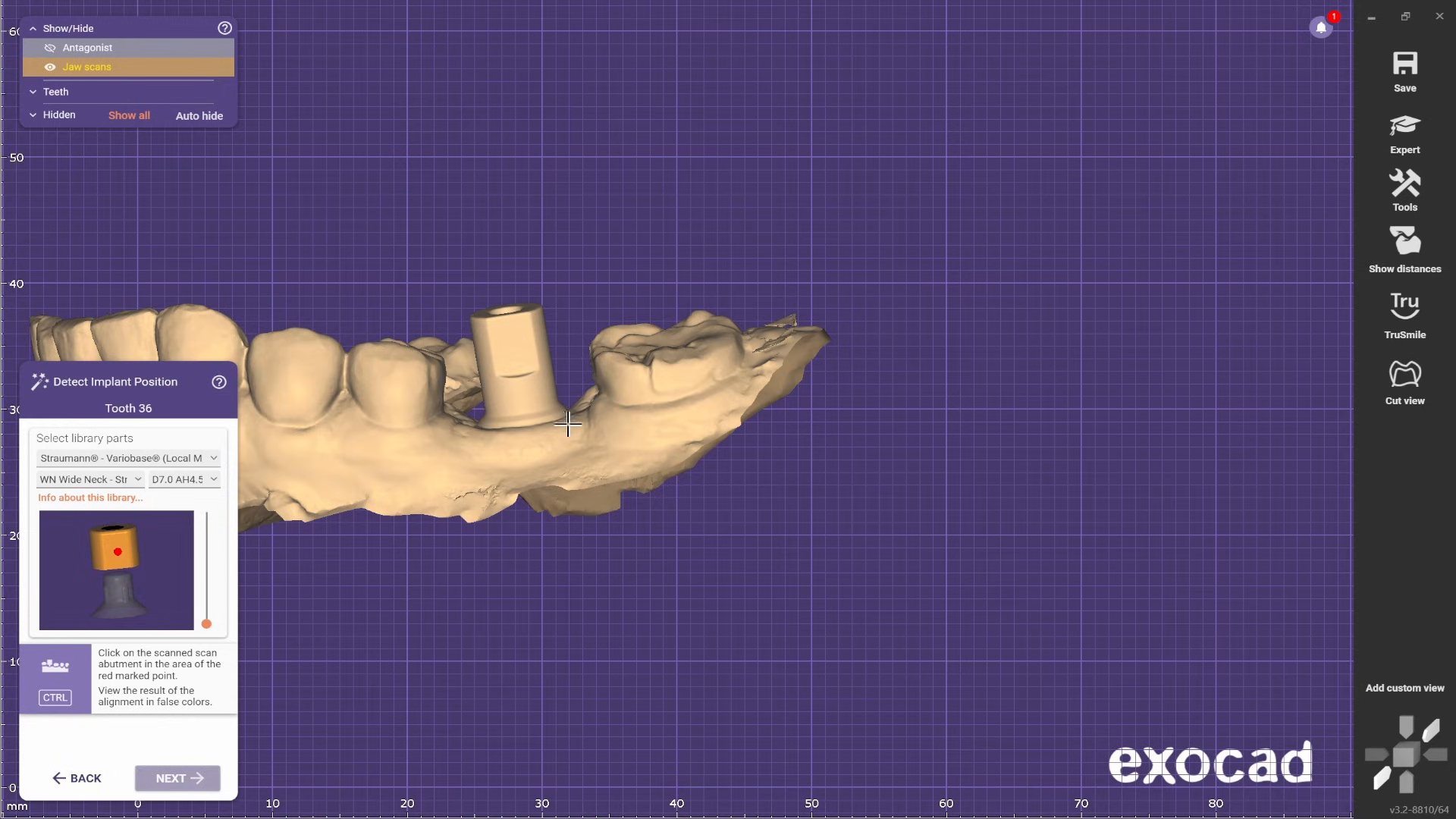
left_click(214, 480)
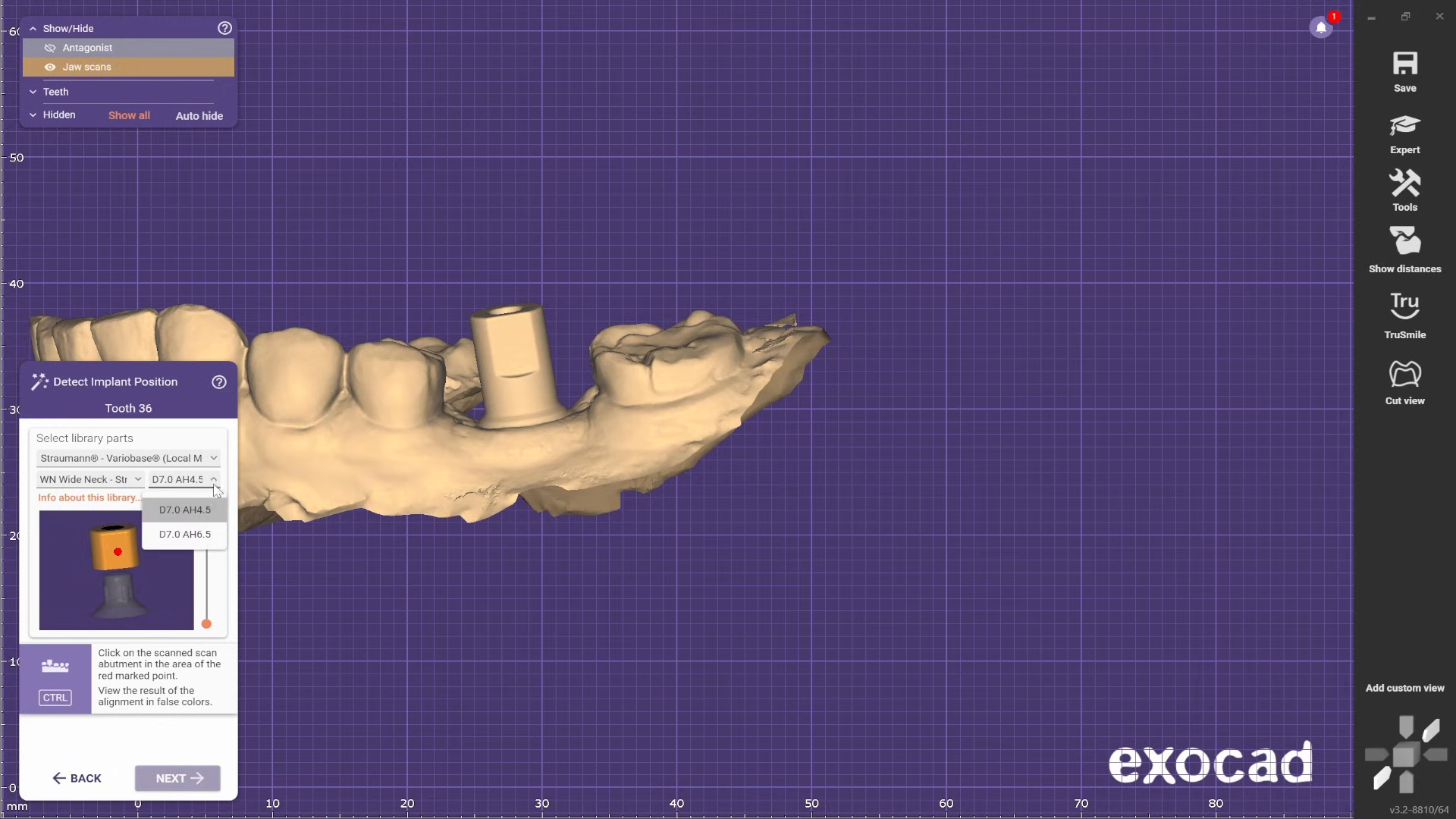
left_click(201, 512)
left_click(515, 334)
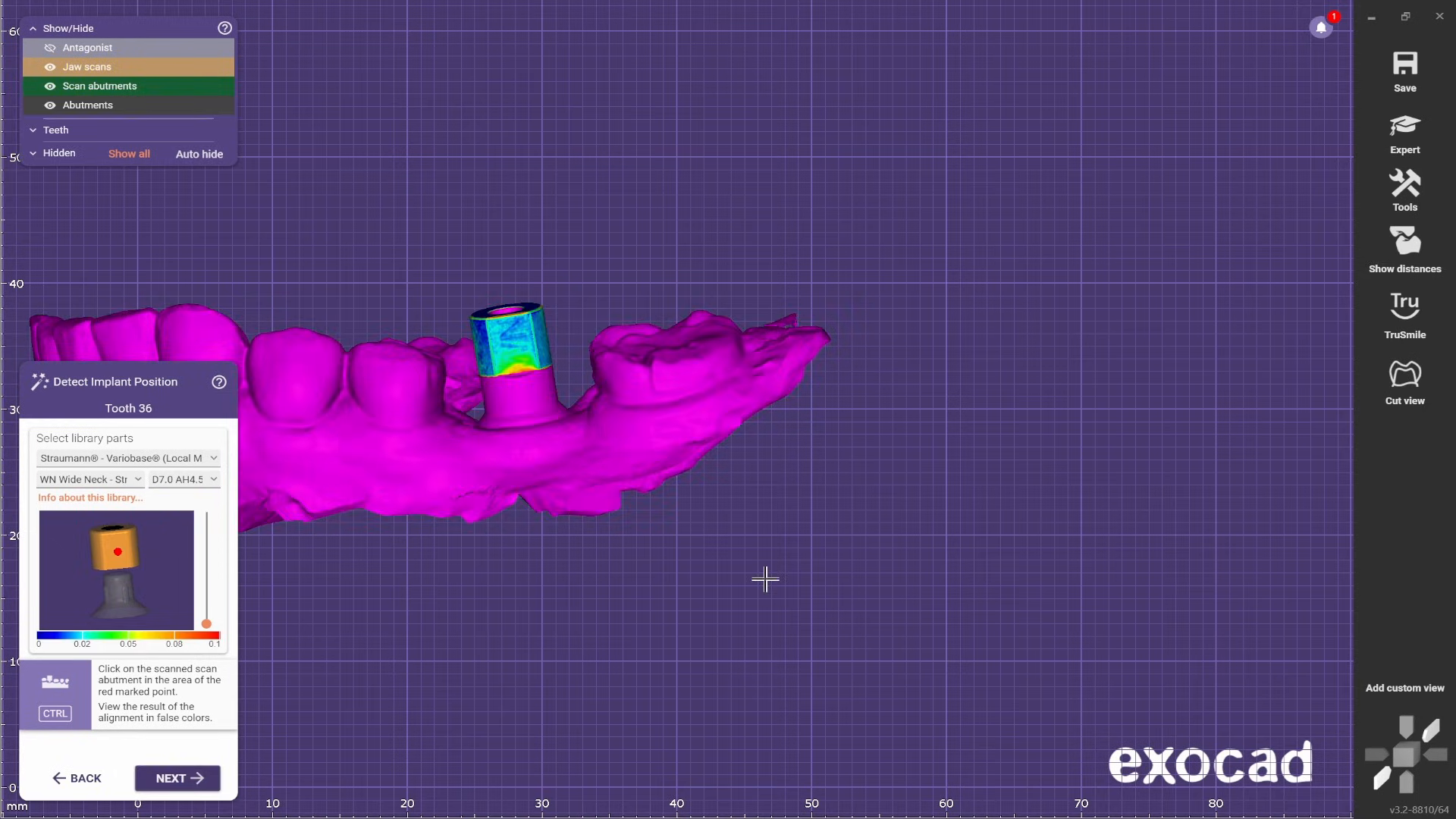
- Set the jaw scans to 50% opacity, show the antagonist and examine the abutment's height below the opposing teeth
left_click_drag(185, 67, 135, 77)
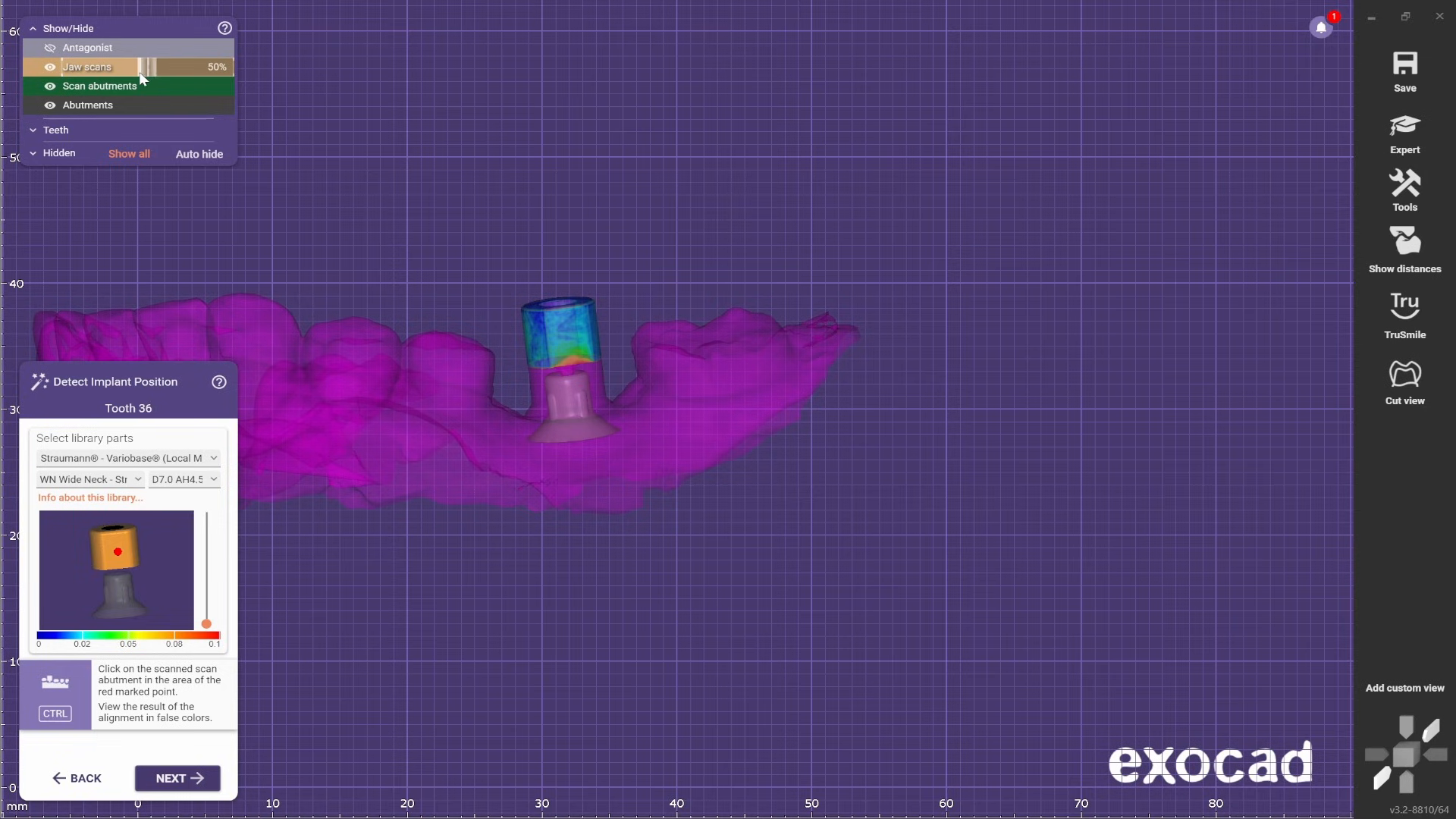
key("a")
right_click_drag(810, 511, 801, 509)
scroll(570, 341, "up", 5)
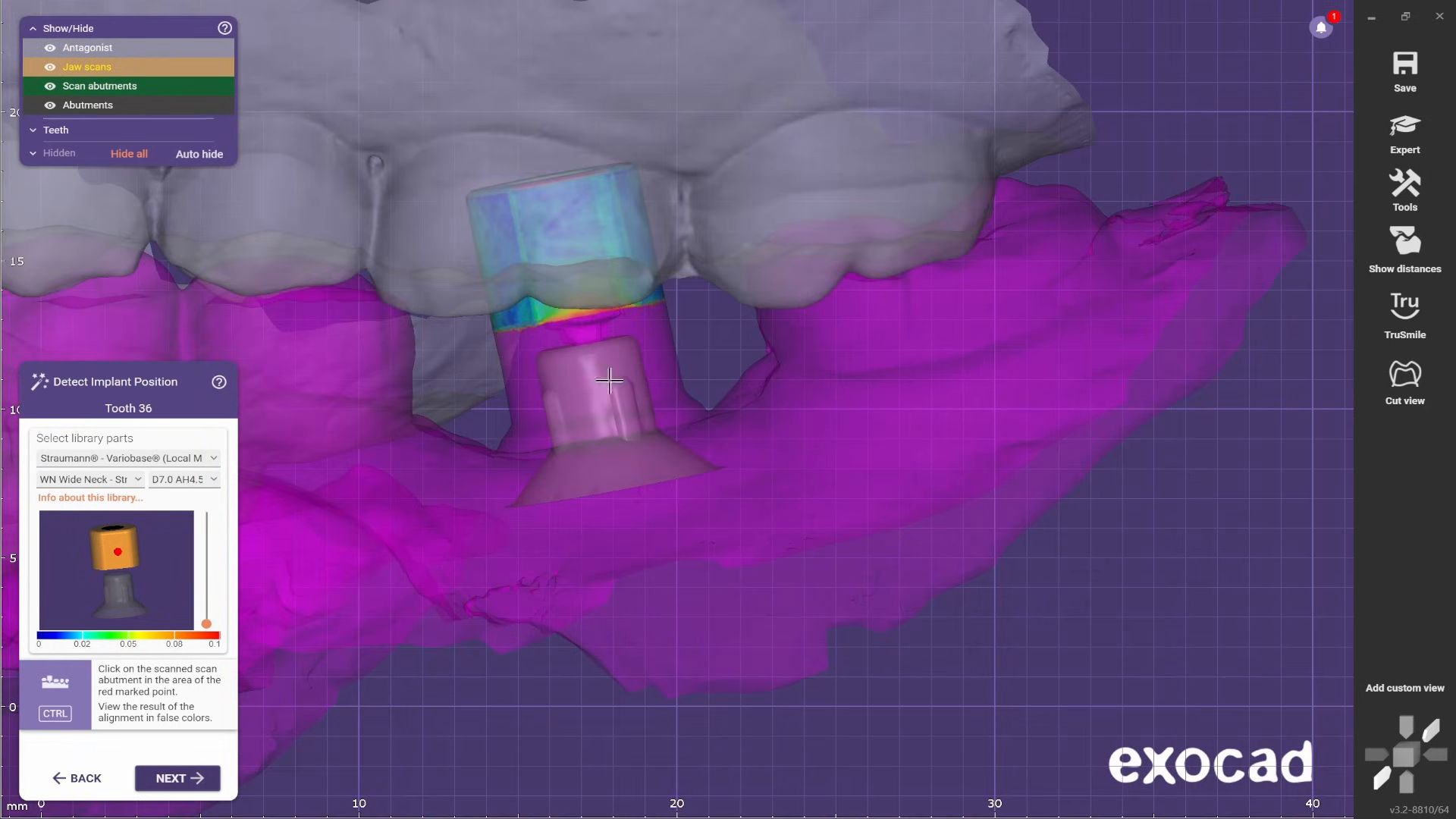
right_click_drag(610, 381, 727, 342)
- Try size D7.0 AH6.5 for the library part and match it to the scanned scan body at tooth 36
left_click(211, 480)
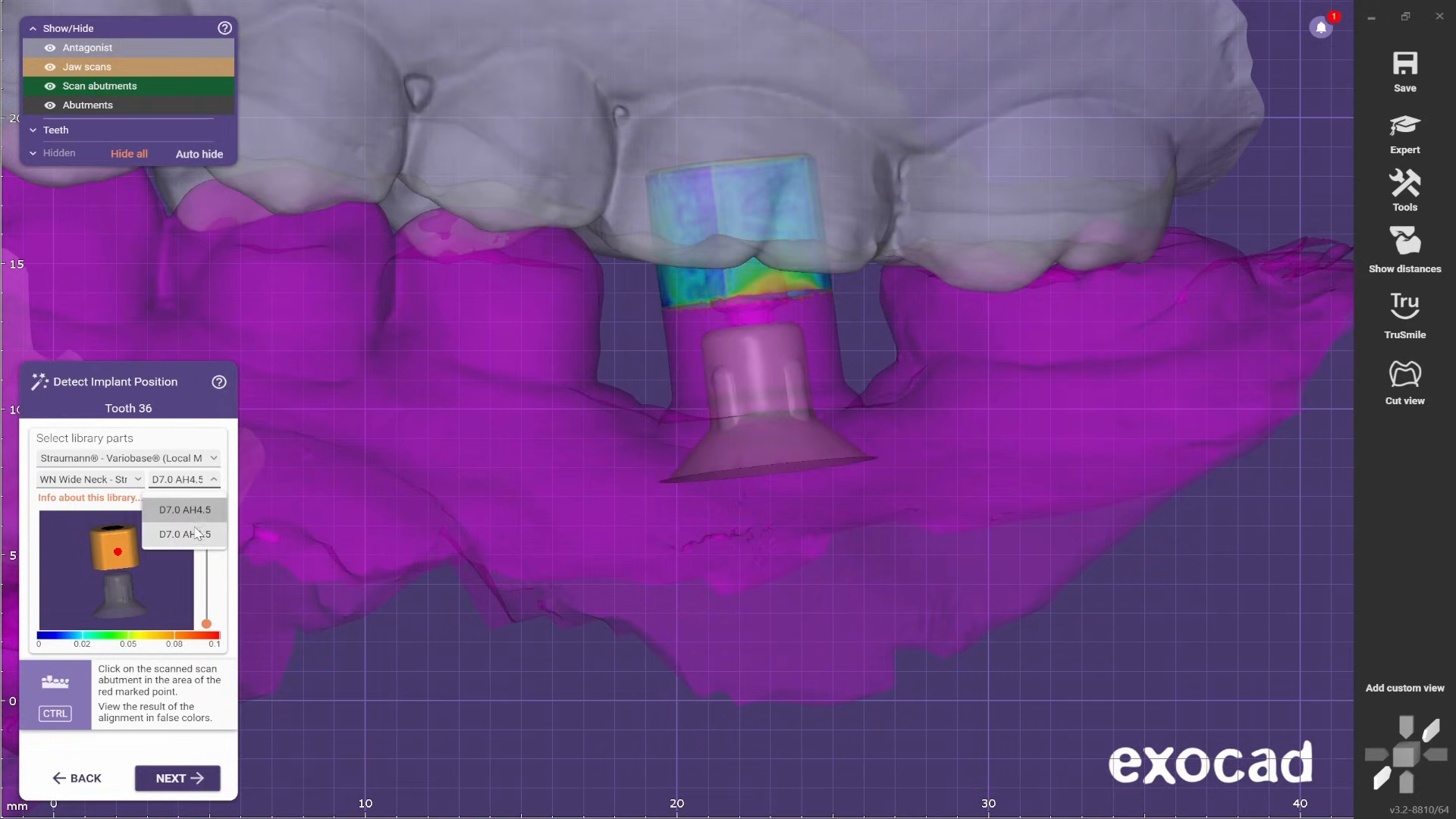
left_click(182, 535)
right_click_drag(277, 521, 601, 341)
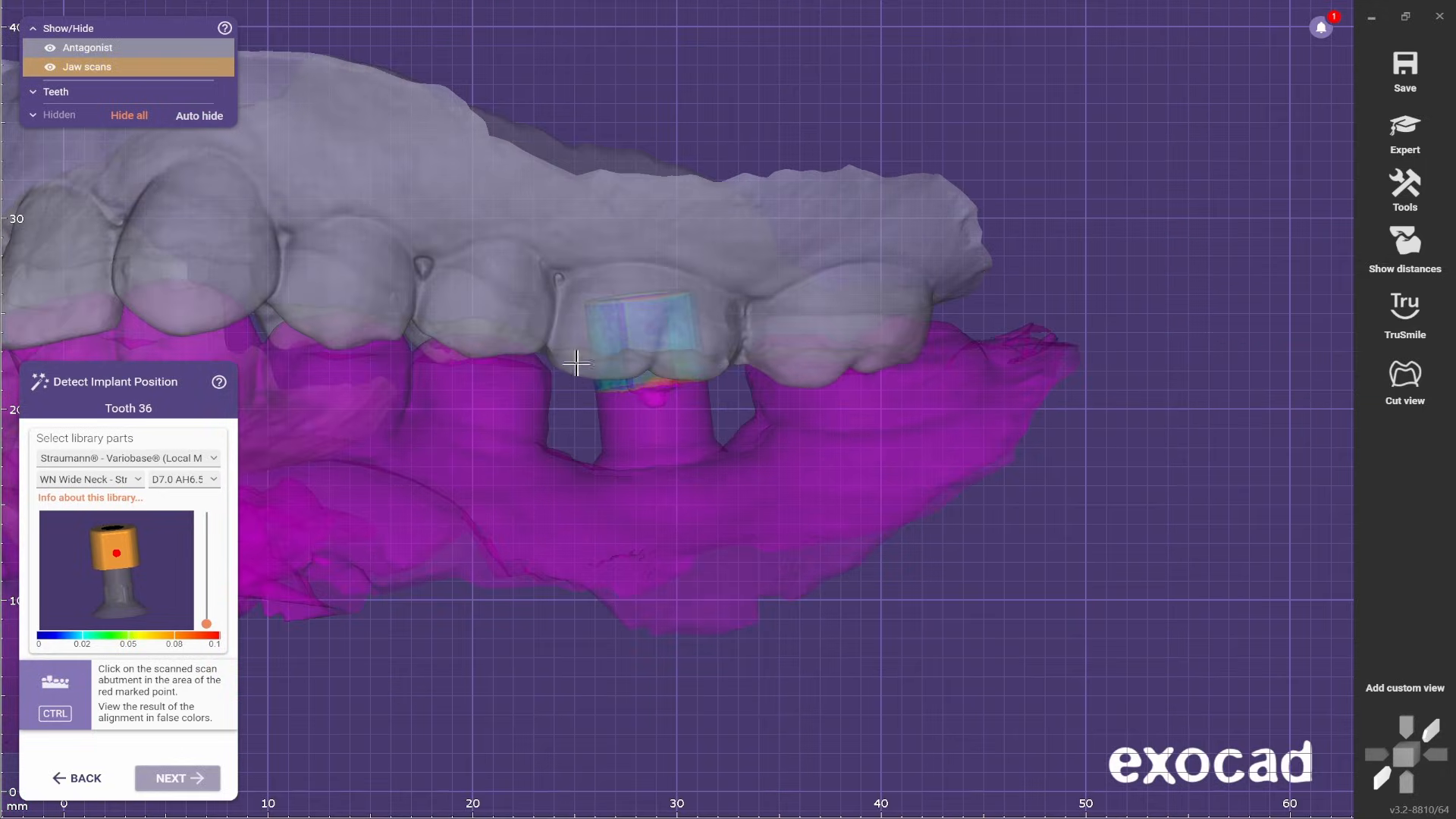
middle_click(601, 341, "ctrl")
left_click(644, 328, "ctrl")
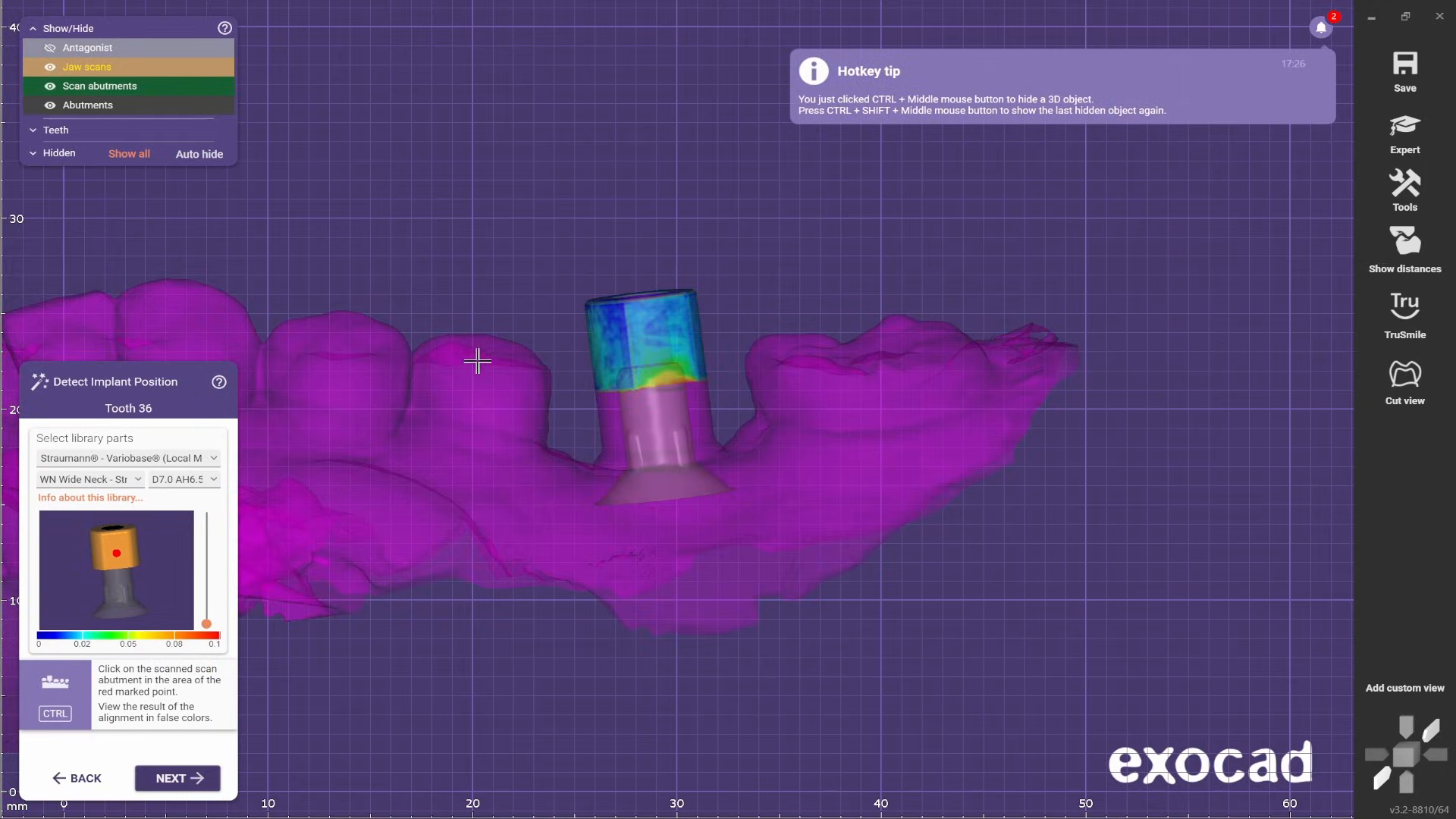
- Isolate the taller abutment by hiding the jaw scans and scan abutments, and compare its height with the antagonist shown again
left_click(47, 70)
left_click(49, 86)
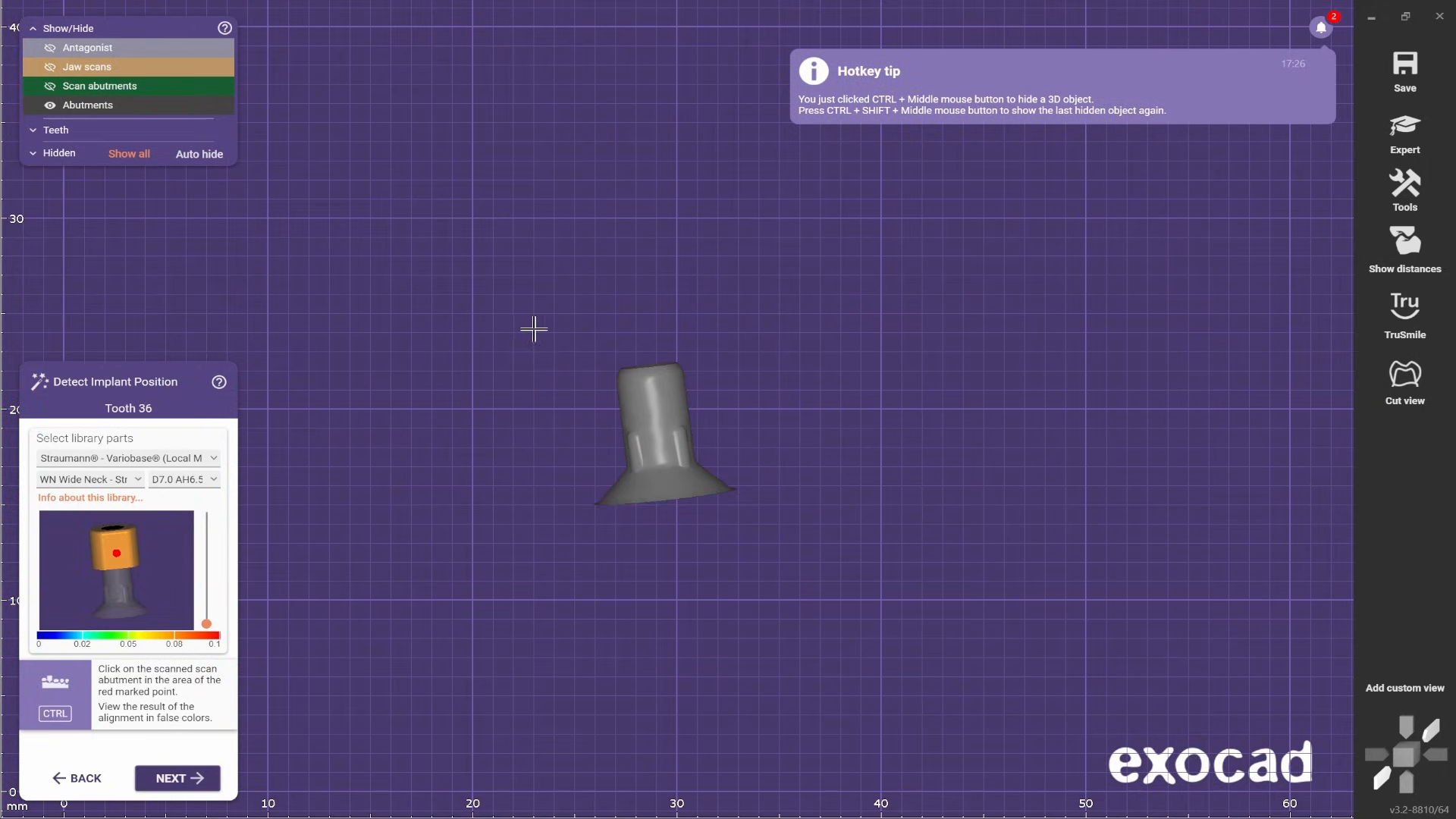
key("ctrl")
middle_click(344, 254, "ctrl+shift")
scroll(344, 253, "down", 2)
right_click_drag(344, 253, 605, 477)
scroll(679, 513, "down", 2)
scroll(623, 483, "up", 3)
key("ctrl")
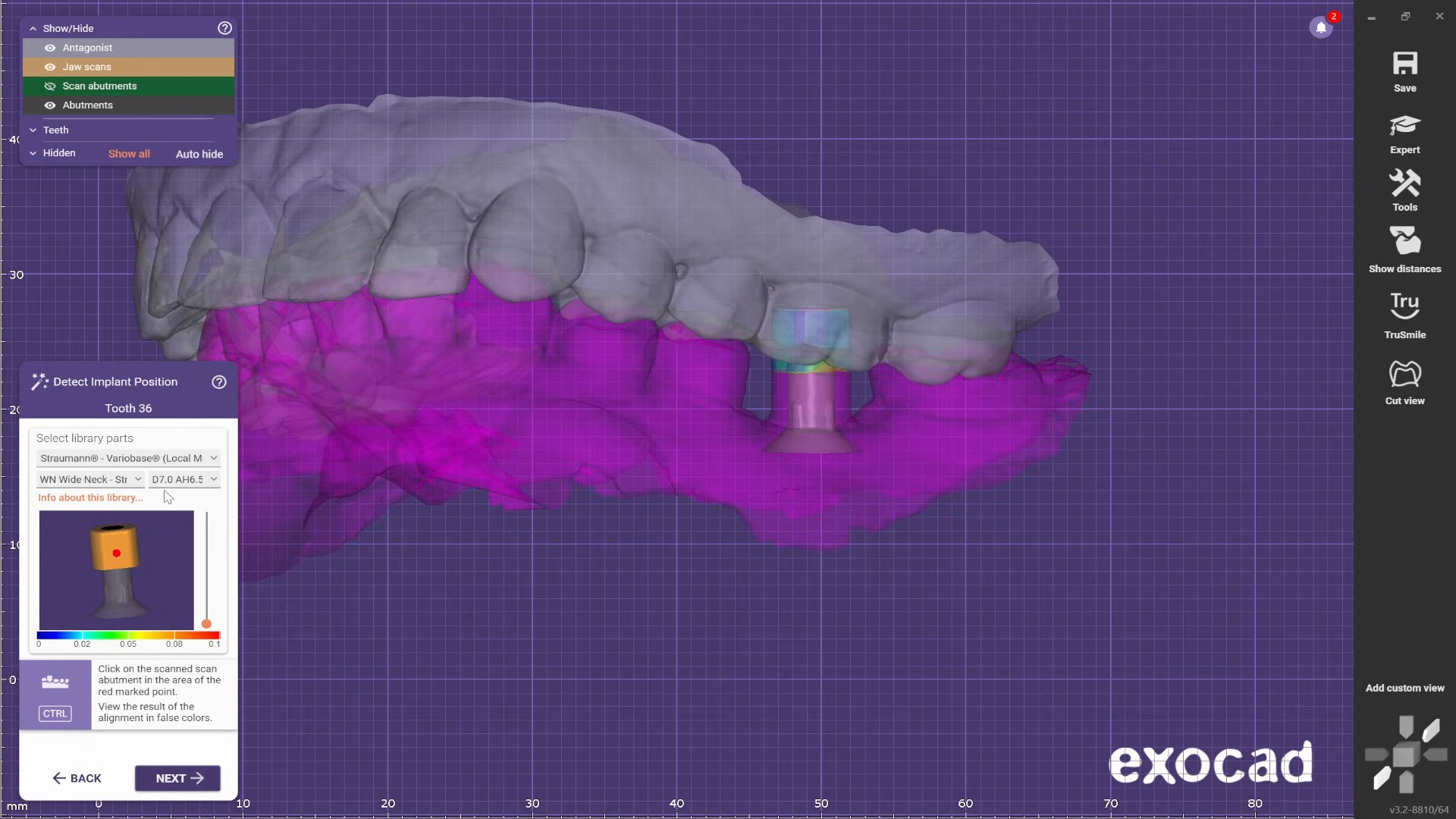
- Set the library part's size back to D7.0 AH4.5 and match it to the scanned scan body at tooth 36
left_click(216, 482)
left_click(201, 510)
right_click_drag(633, 529, 643, 568)
scroll(842, 338, "up", 3)
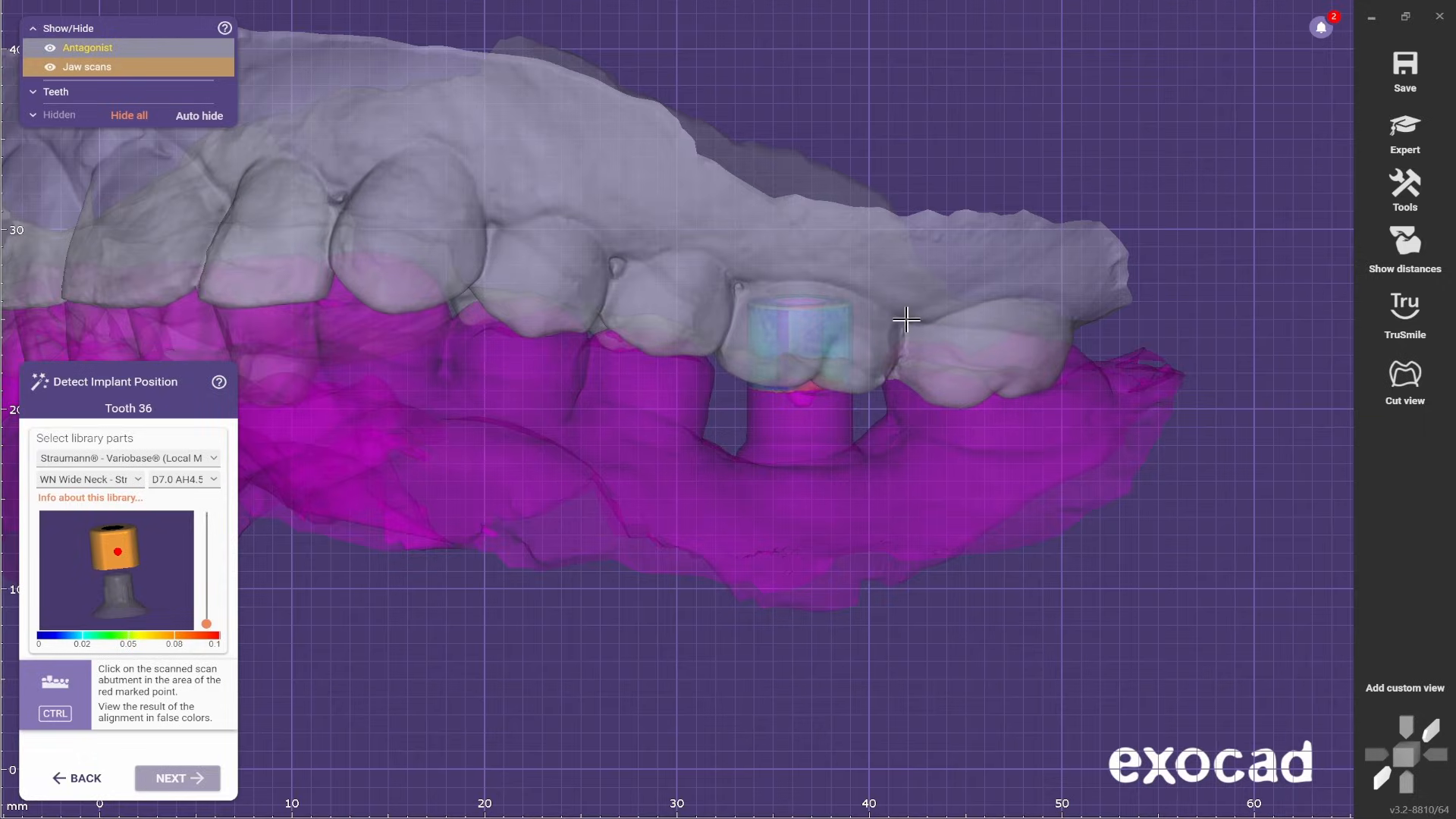
left_click(819, 338)
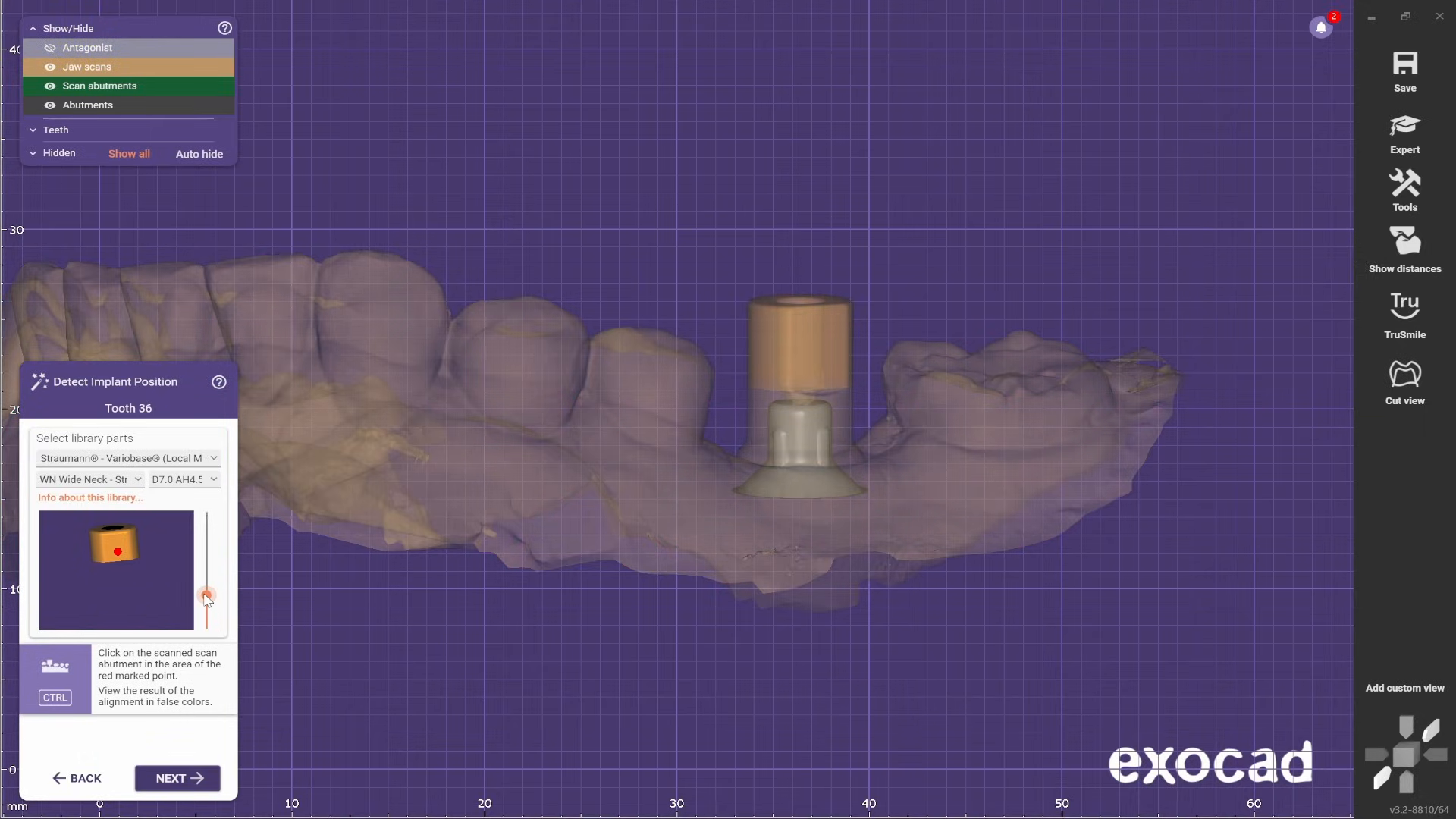
- Inspect the scan body's alignment at tooth 36 in false colors from the side and from above
right_click_drag(900, 308, 913, 315)
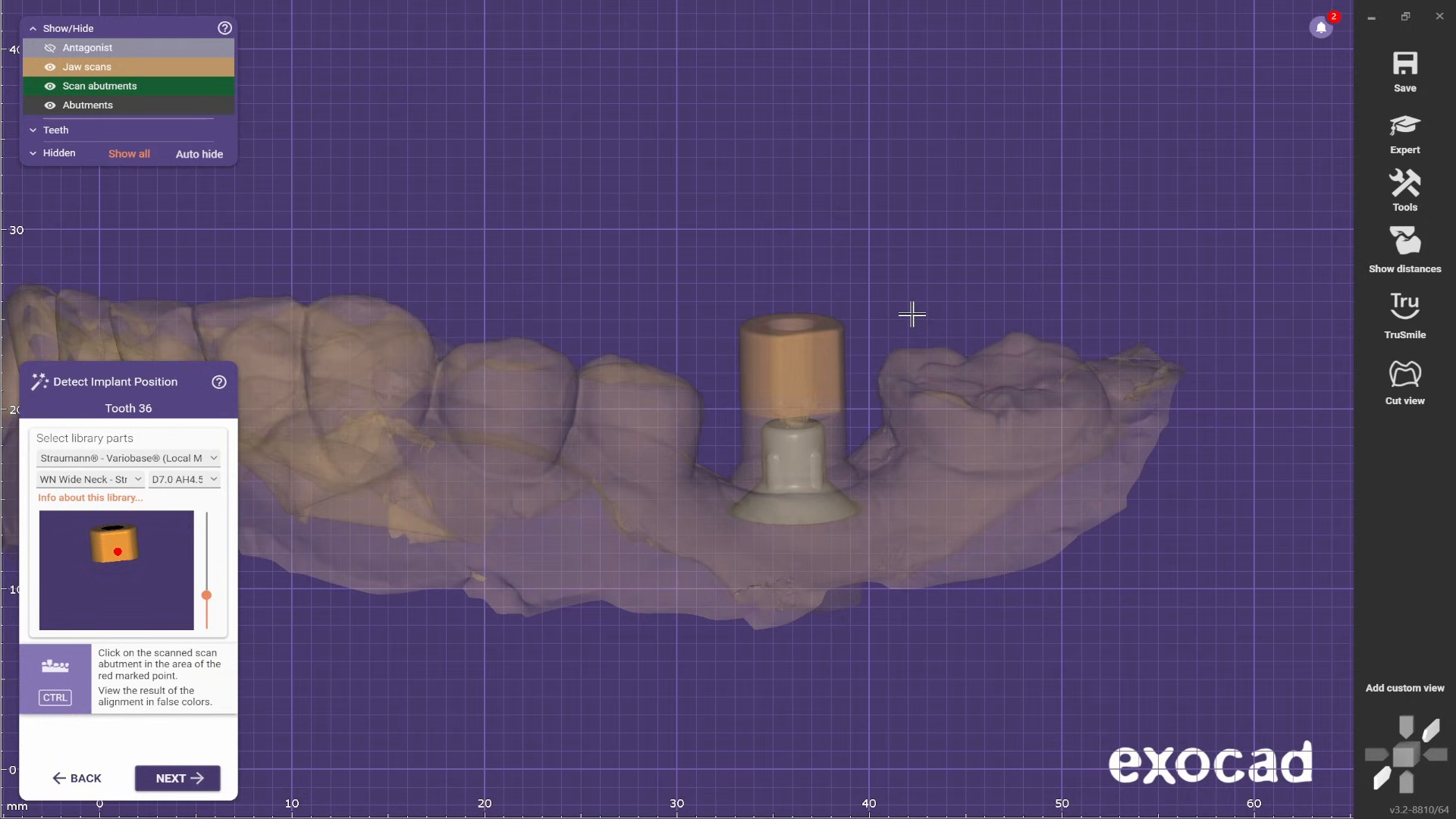
left_click(809, 349, "ctrl")
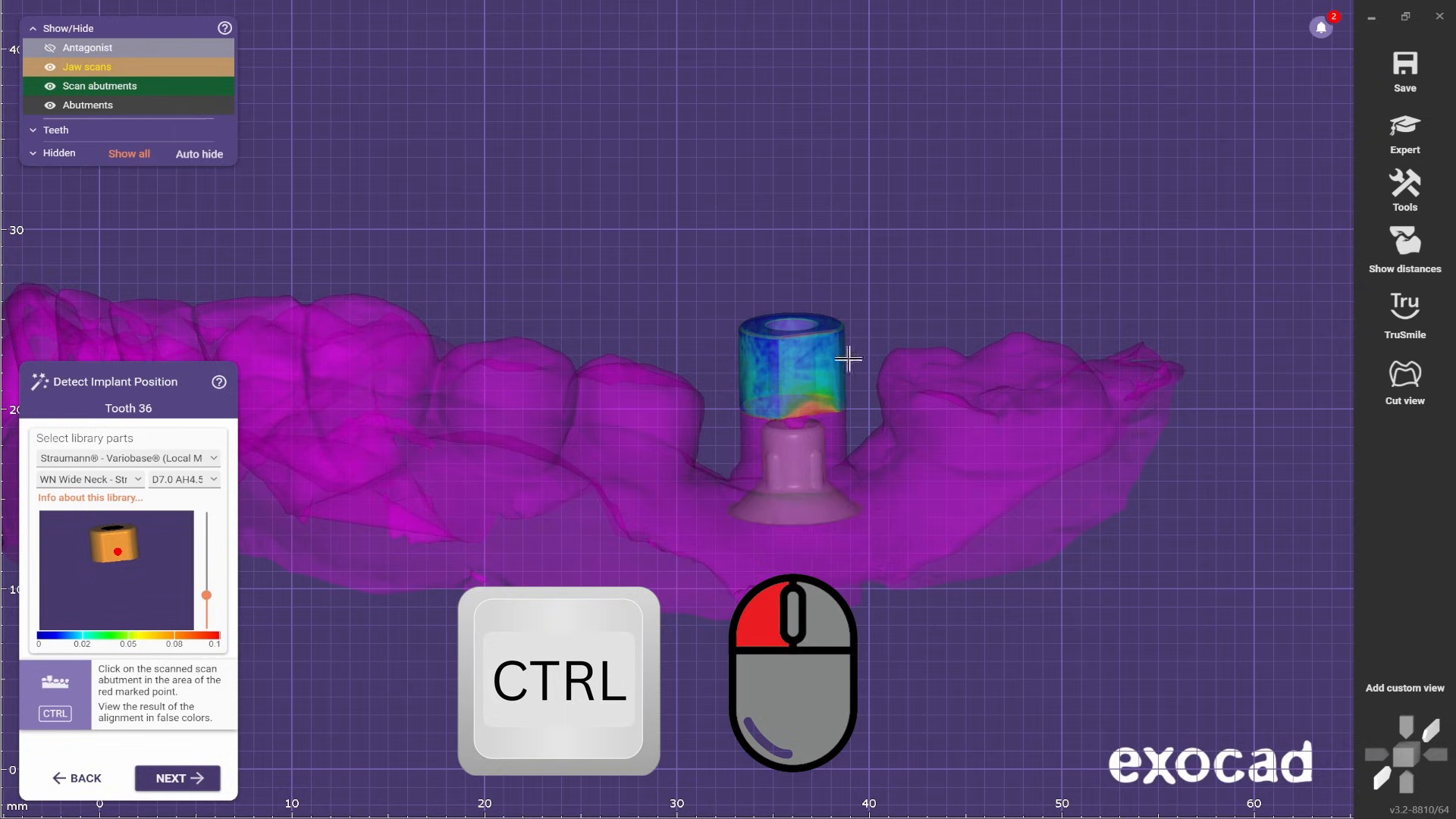
right_click_drag(844, 351, 735, 384)
scroll(735, 384, "up", 5)
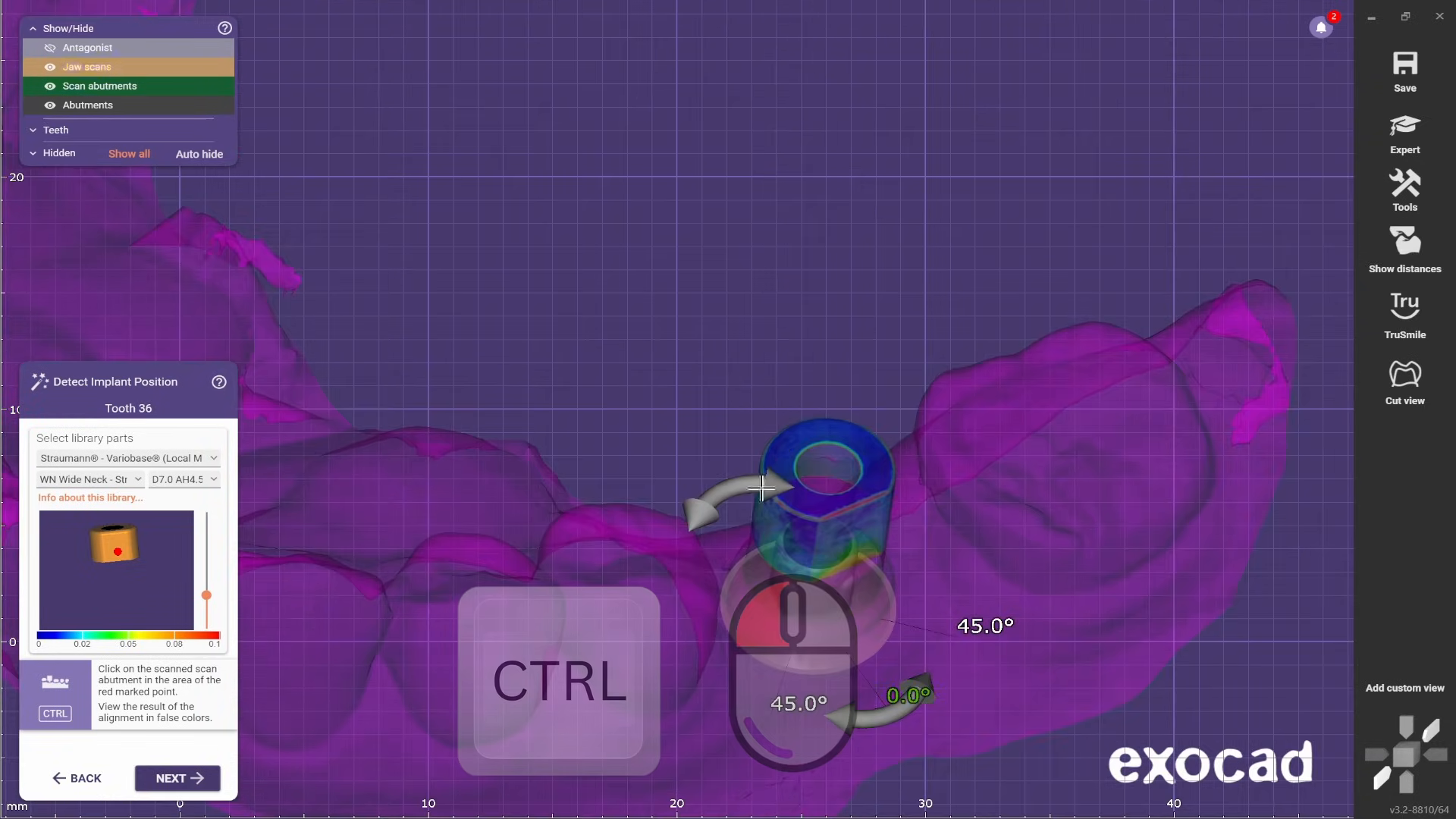
scroll(781, 447, "down", 3)
right_click_drag(781, 448, 825, 579)
scroll(832, 589, "down", 4)
- Show the antagonist to check the abutment's clearance, and accept the implant position for tooth 36
key("a")
middle_click_drag(825, 579, 932, 559)
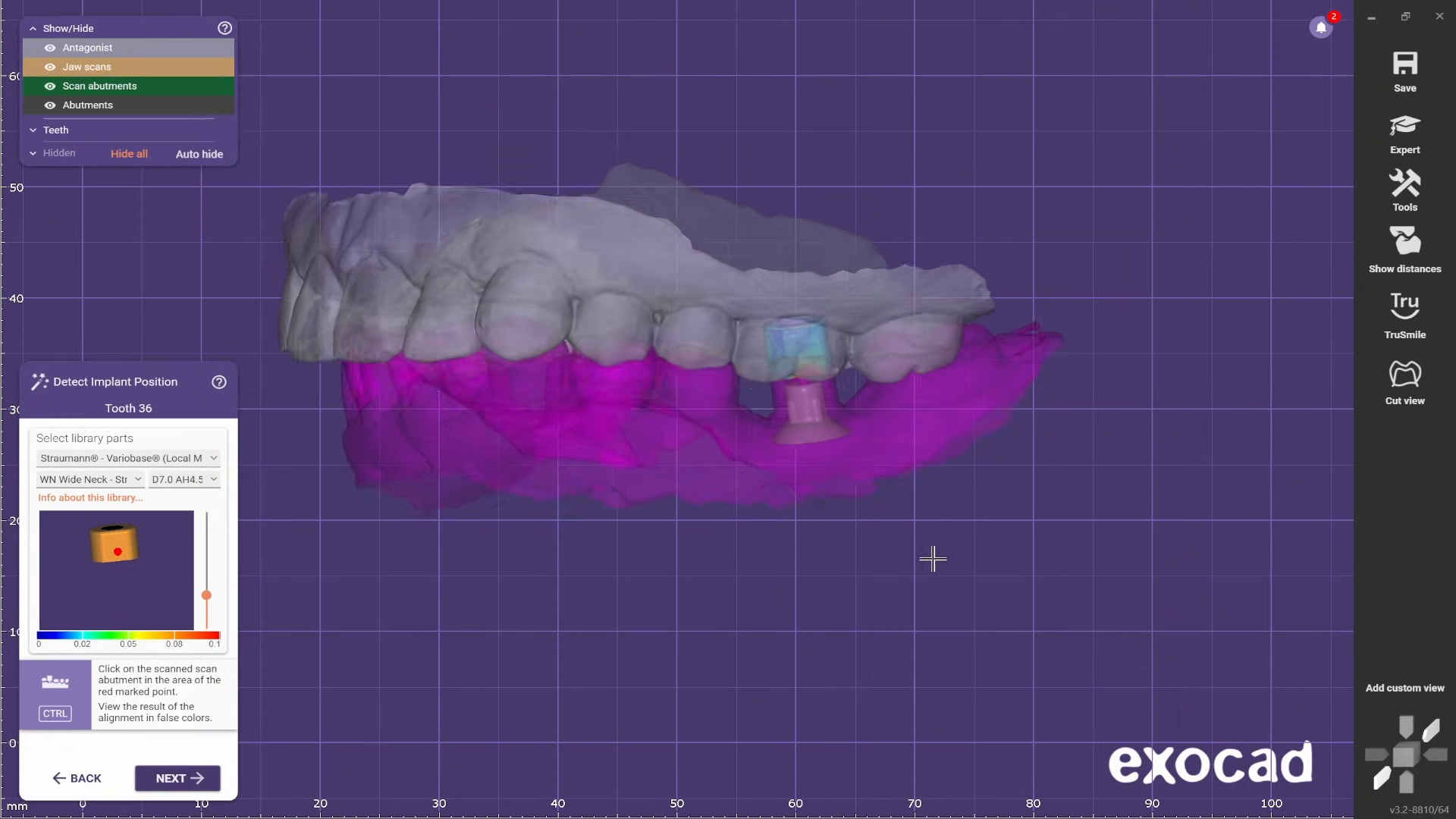
right_click_drag(933, 559, 978, 531)
left_click(182, 778)
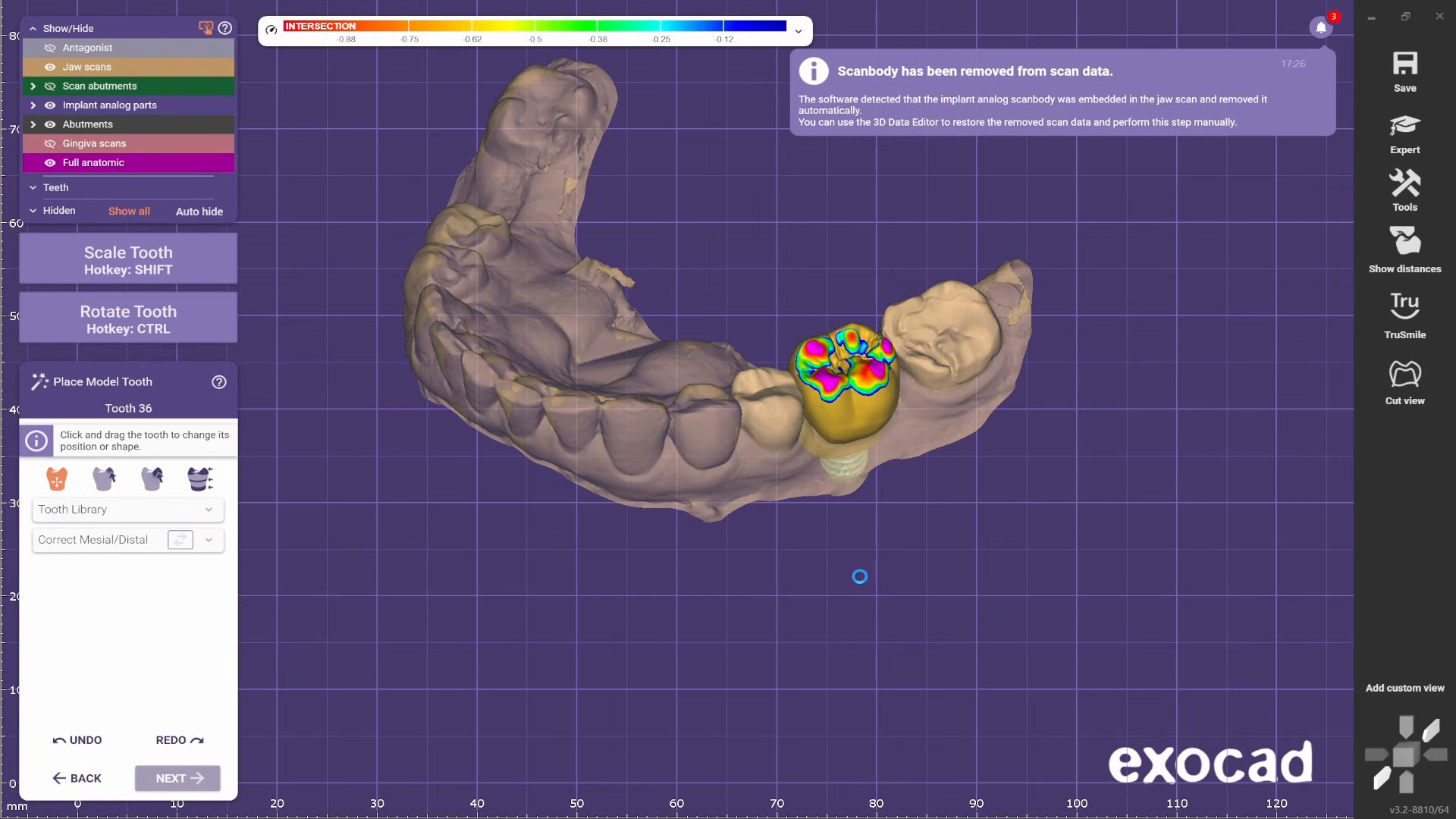
- Hide the full anatomic crown and examine the jaw scan around the abutment at tooth 36
middle_click(857, 389, "ctrl")
scroll(857, 389, "down", 2)
right_click_drag(857, 389, 868, 416)
scroll(862, 368, "up", 4)
scroll(867, 417, "up", 2)
scroll(868, 416, "down", 3)
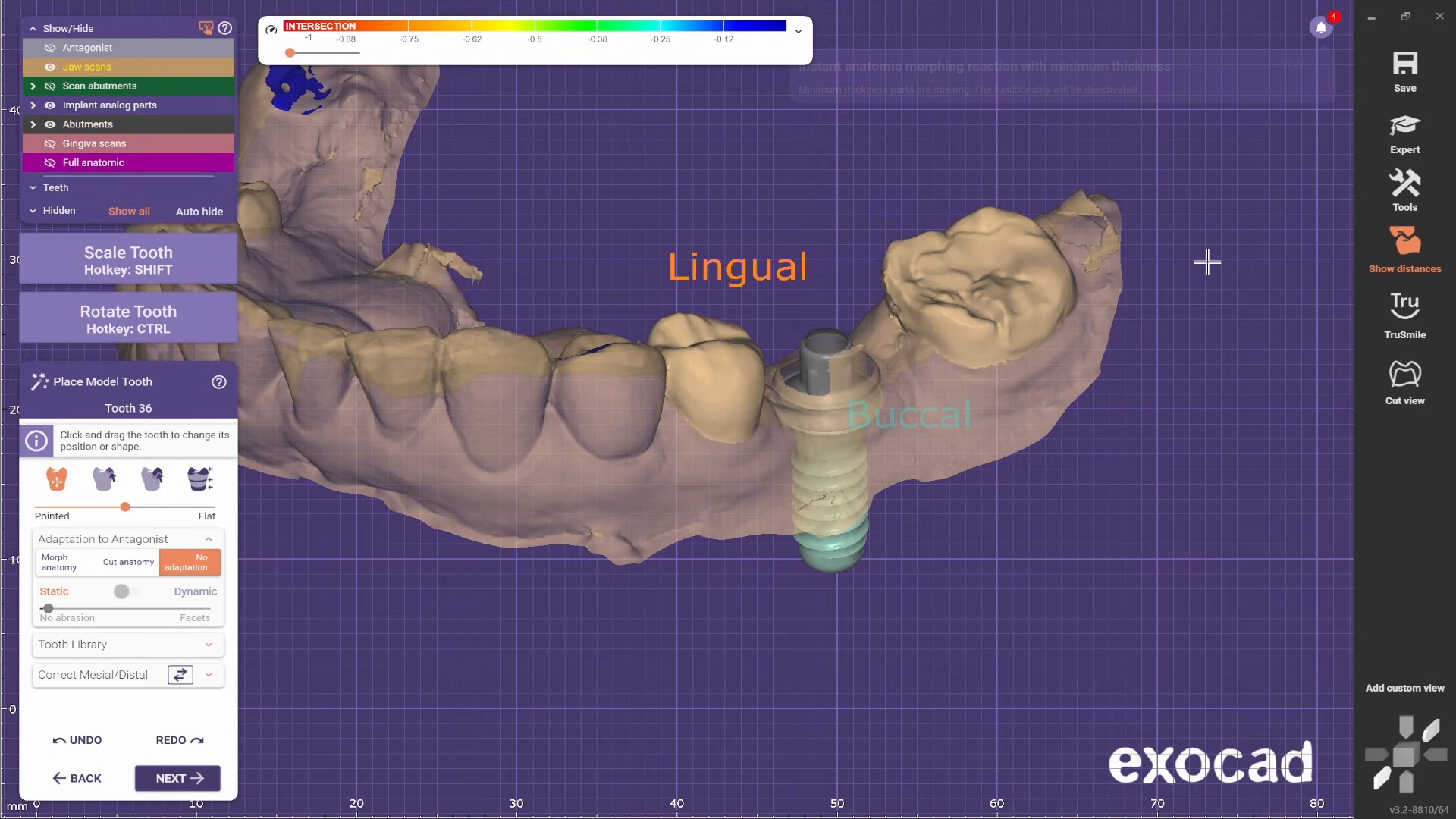
- Switch to Expert mode and open the lower jaw scan for mesh editing
left_click(1407, 135)
left_click(970, 414)
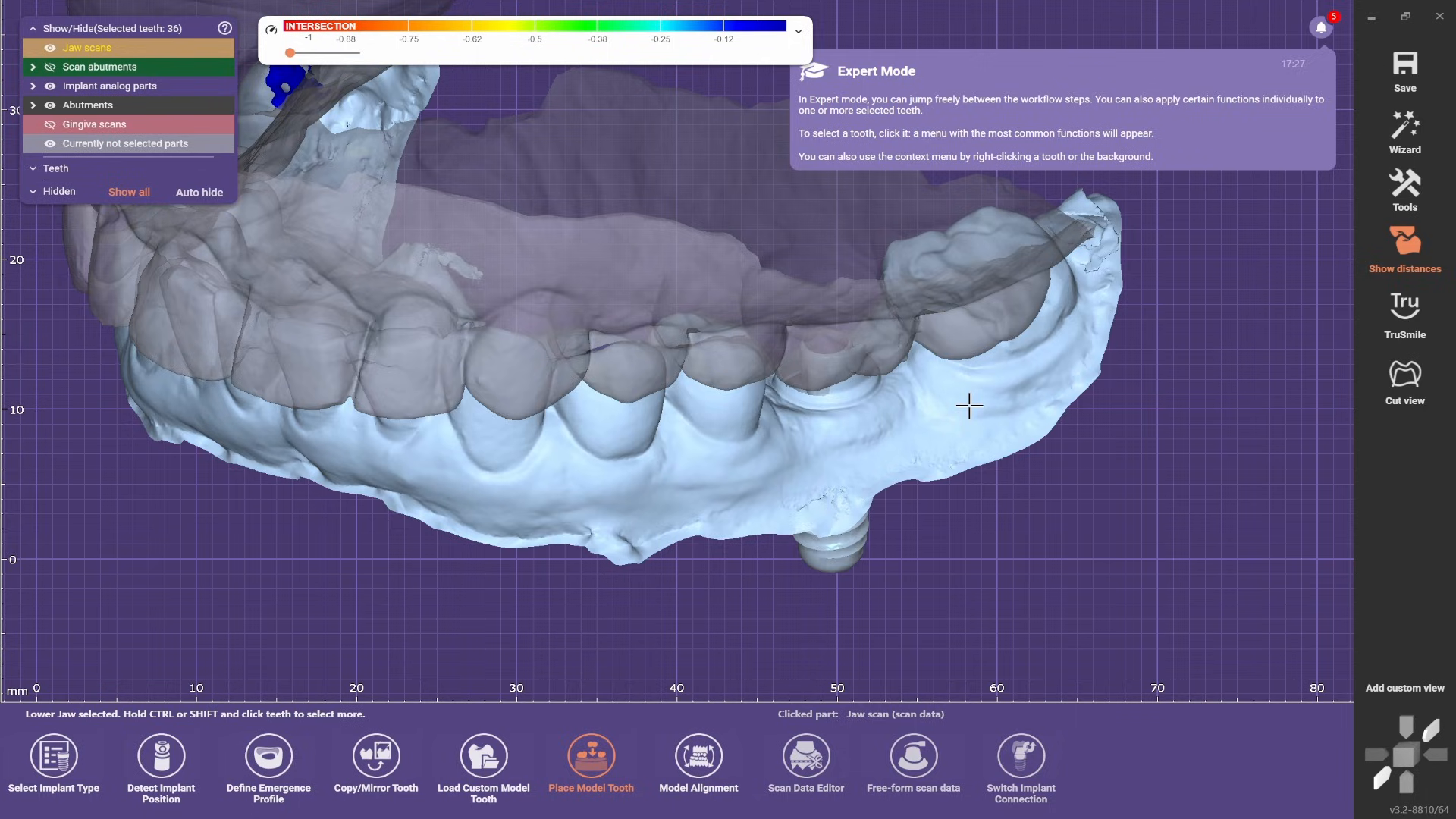
right_click(969, 406)
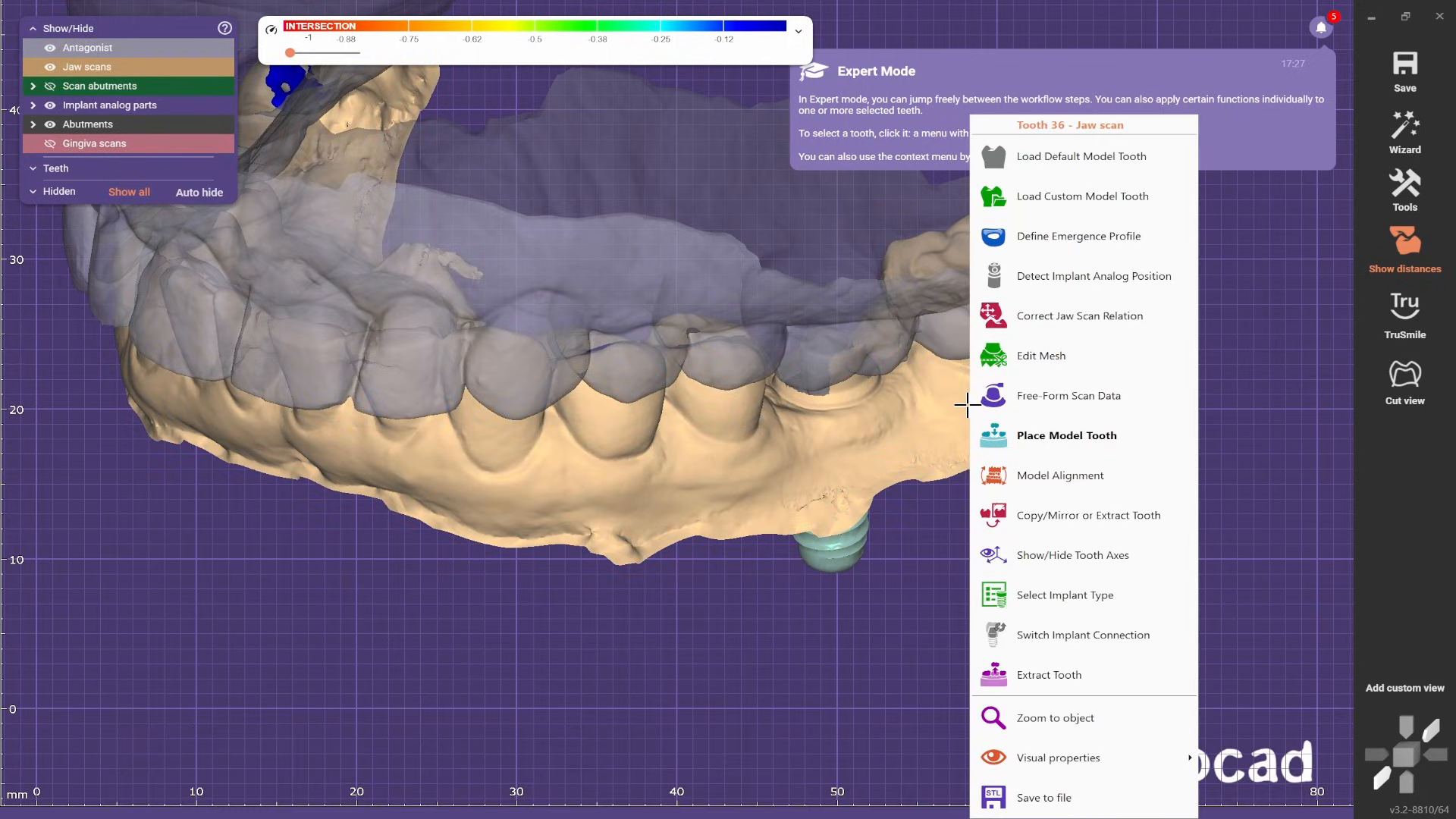
left_click(1040, 356)
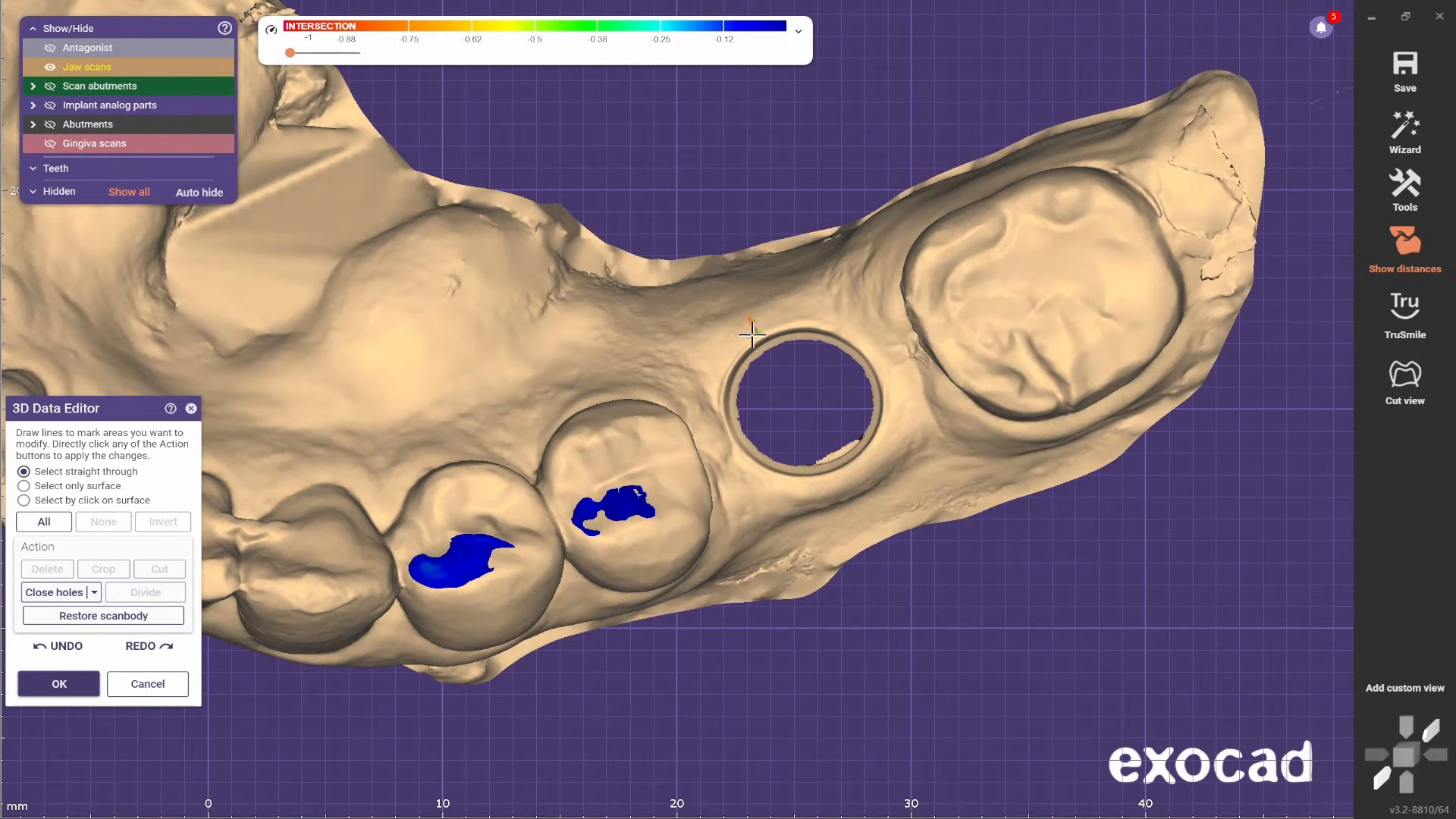
- Select the leftover scan rim around the implant hole at tooth 36, delete it and apply the mesh edit
left_click_drag(751, 334, 725, 414)
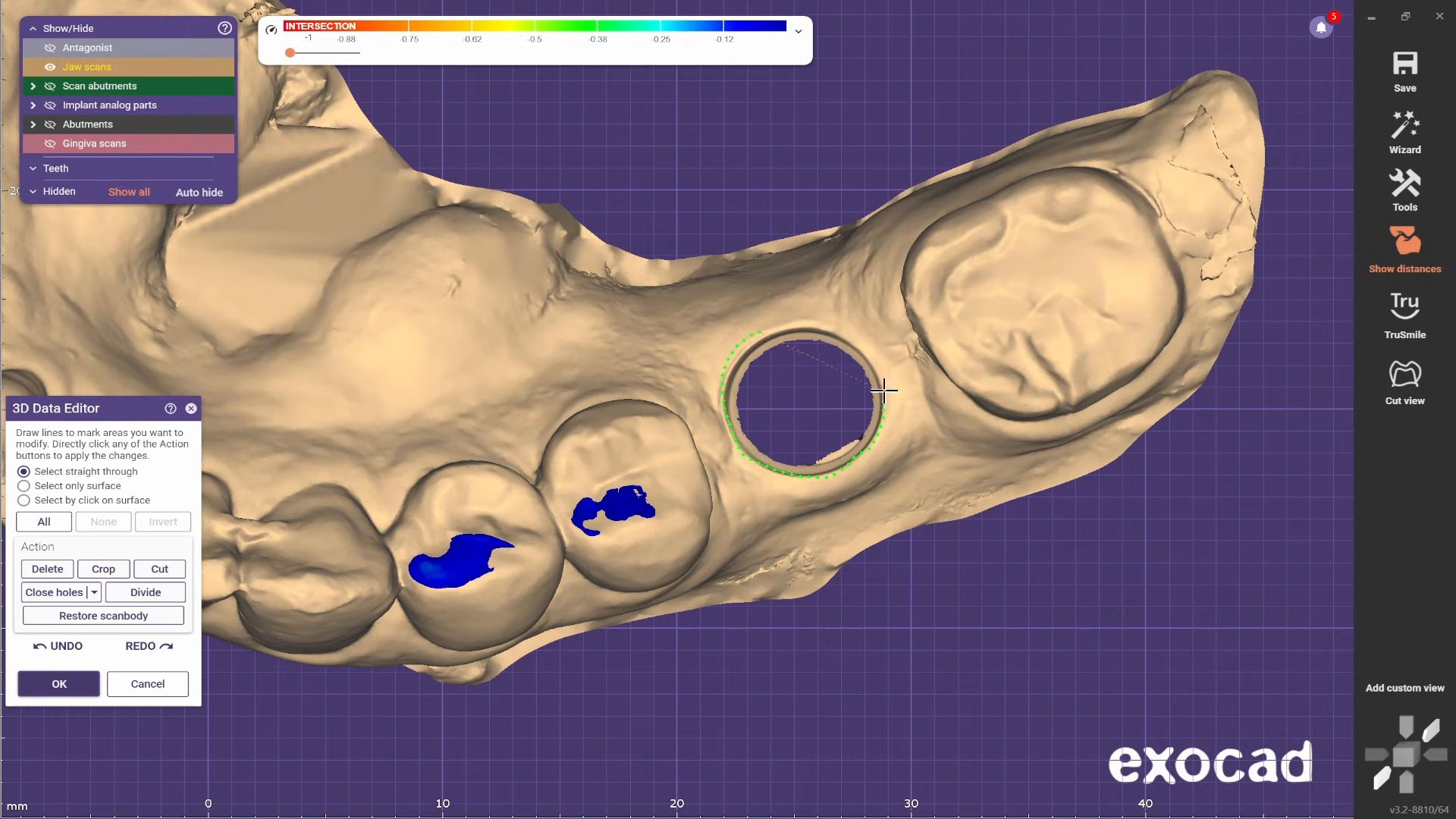
left_click_drag(826, 332, 768, 329)
left_click(54, 568)
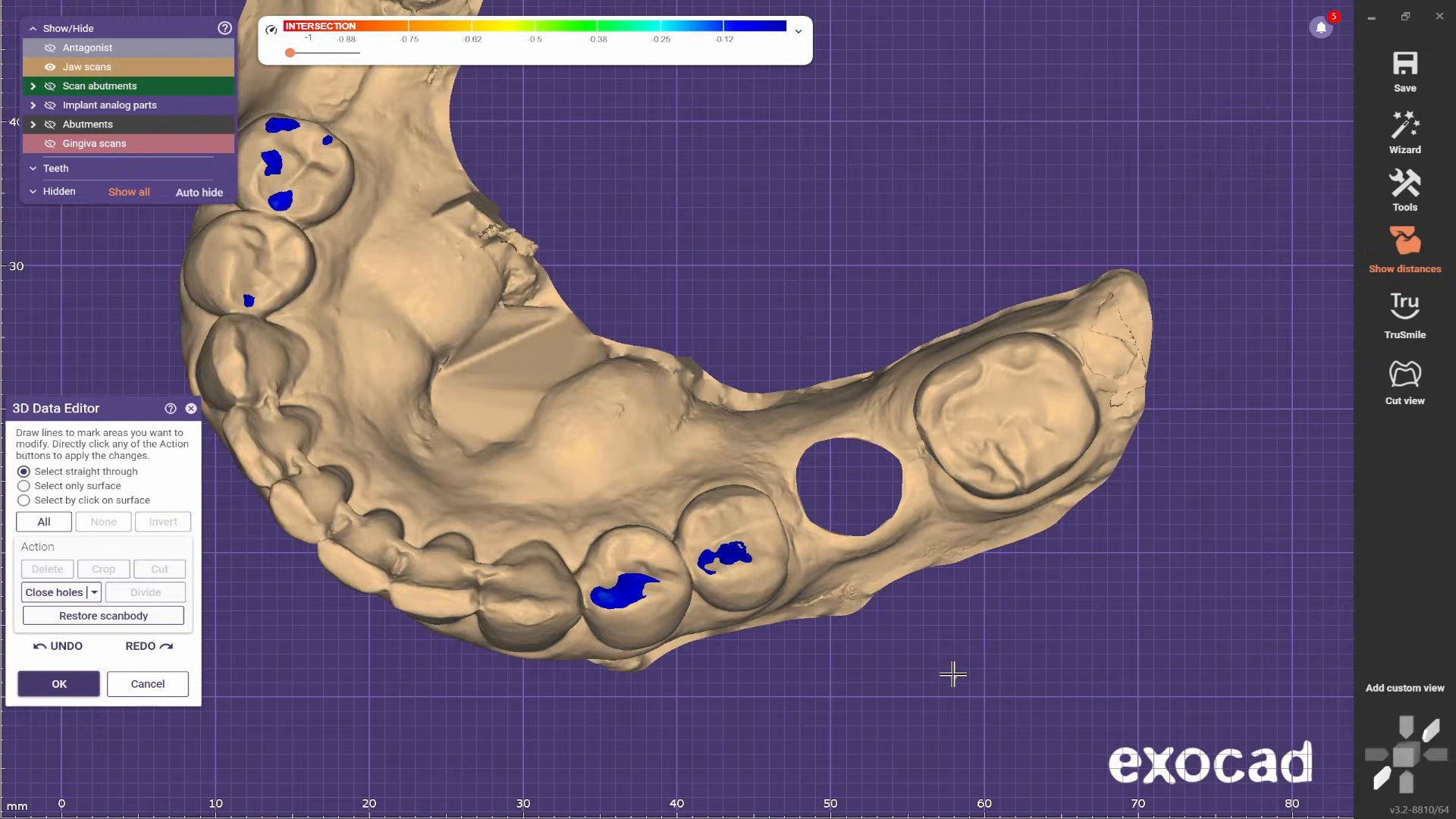
left_click(59, 685)
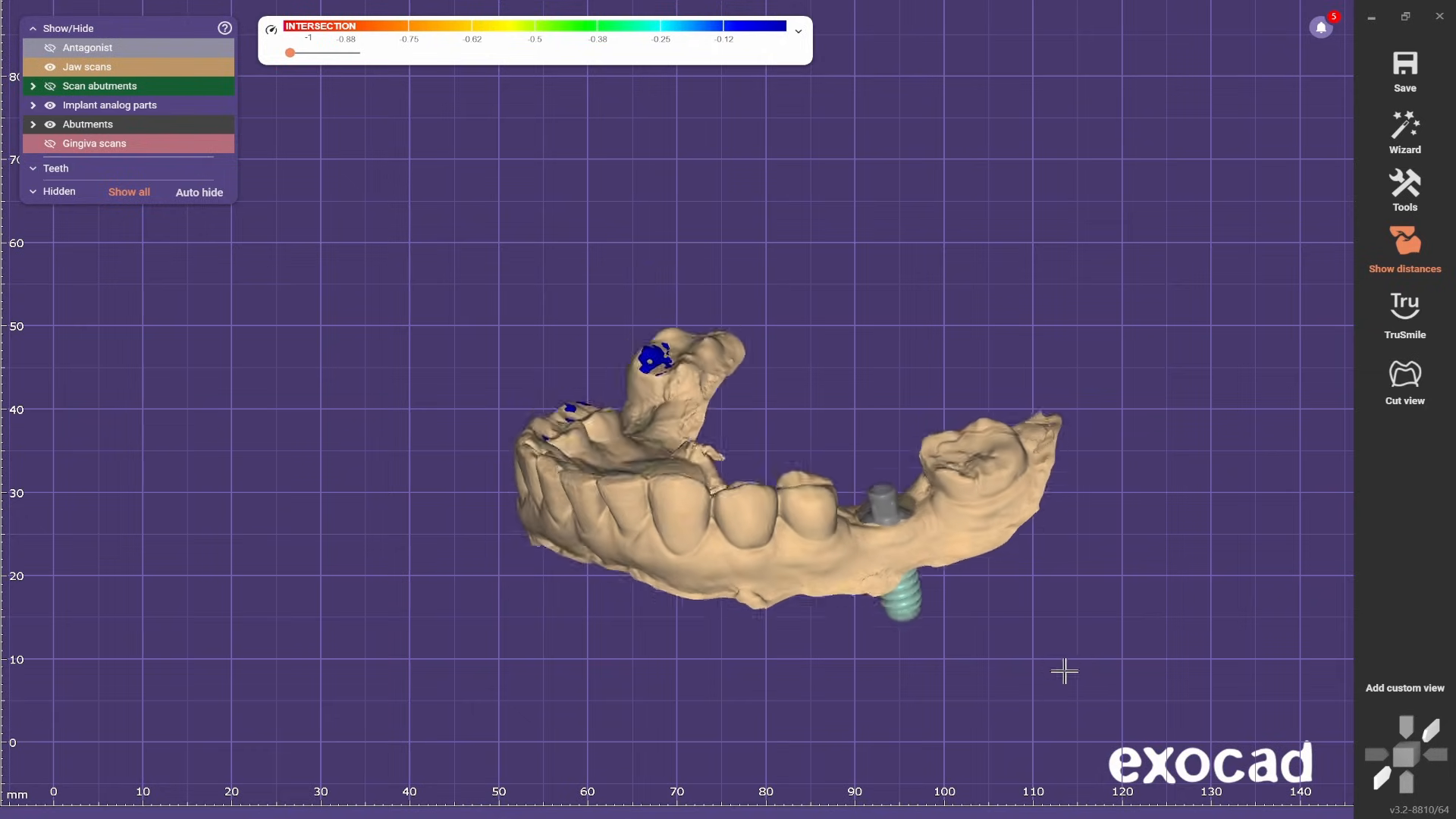
- Return to the wizard's model tooth placement and switch tooth 36 to the FORMA tooth library
scroll(1065, 670, "up", 2)
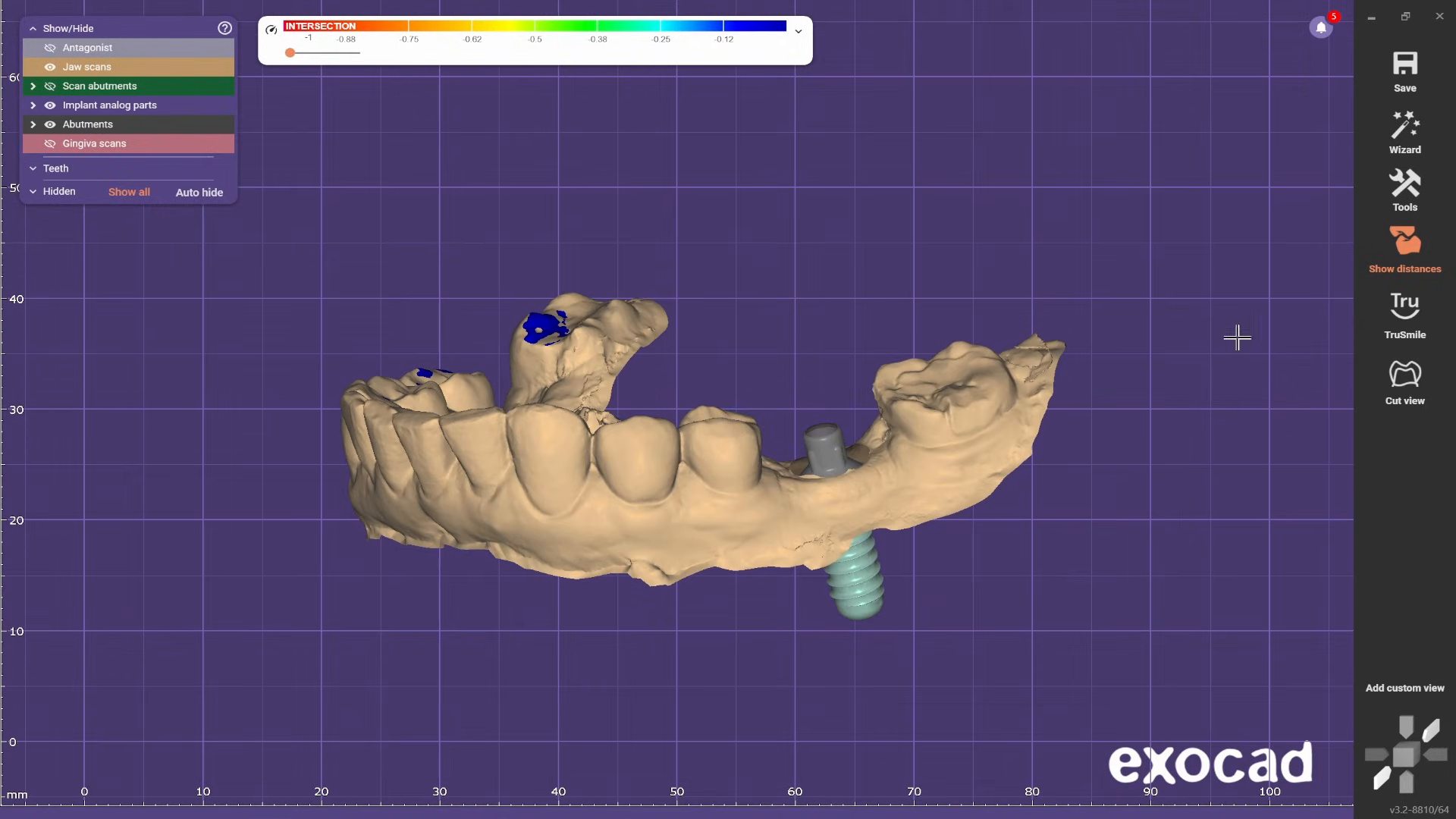
left_click(1403, 135)
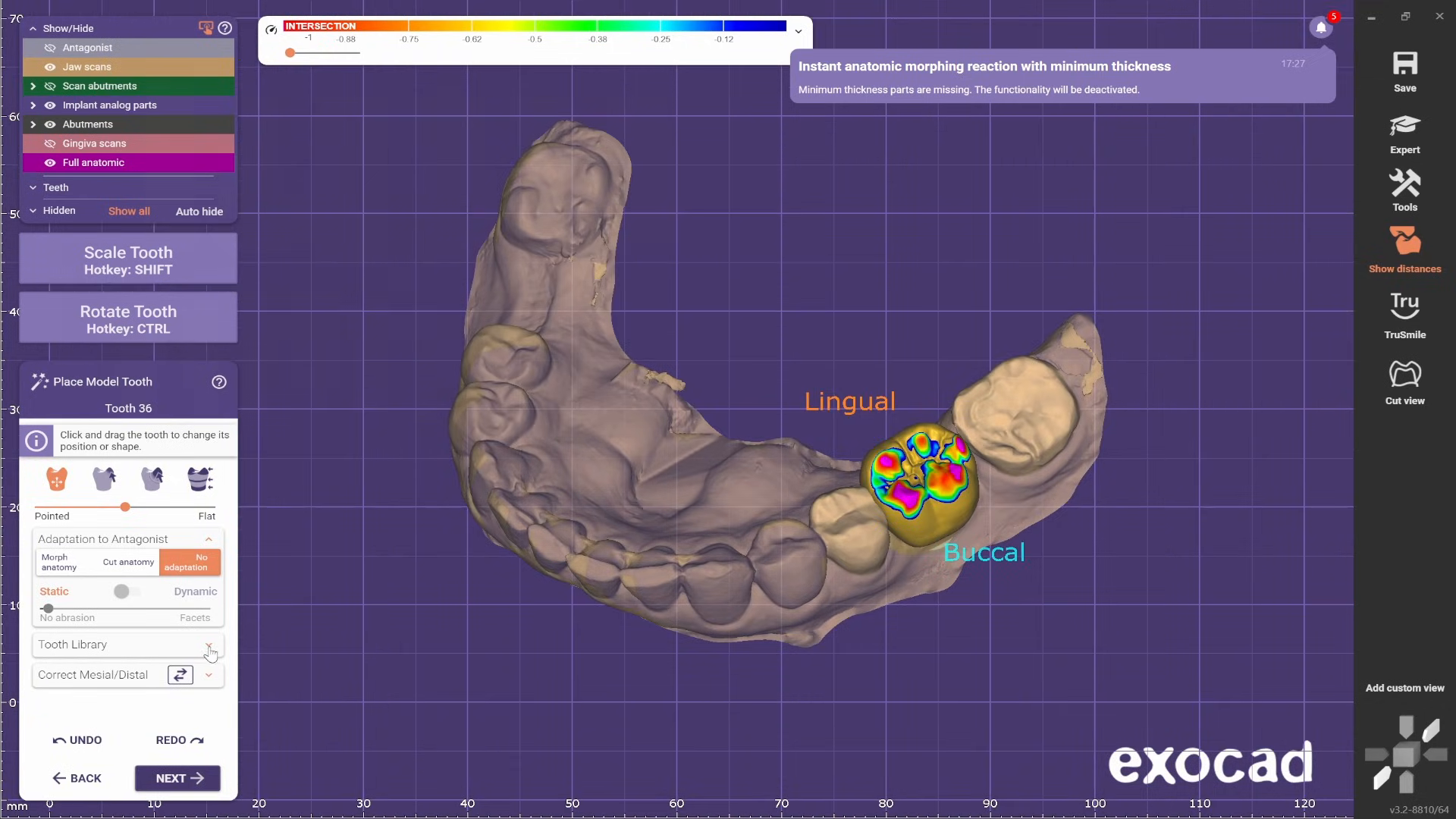
left_click(209, 647)
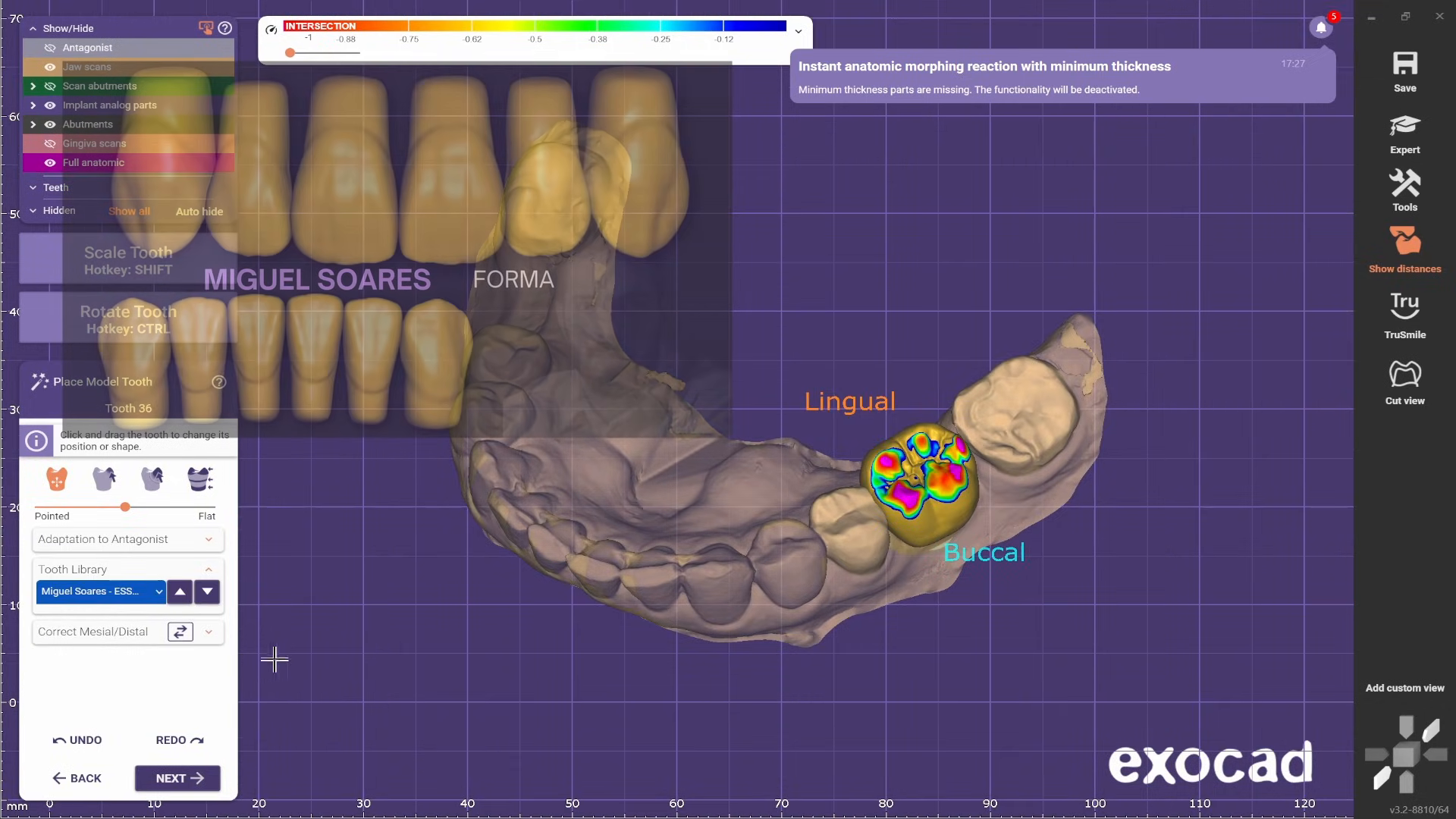
left_click(160, 591)
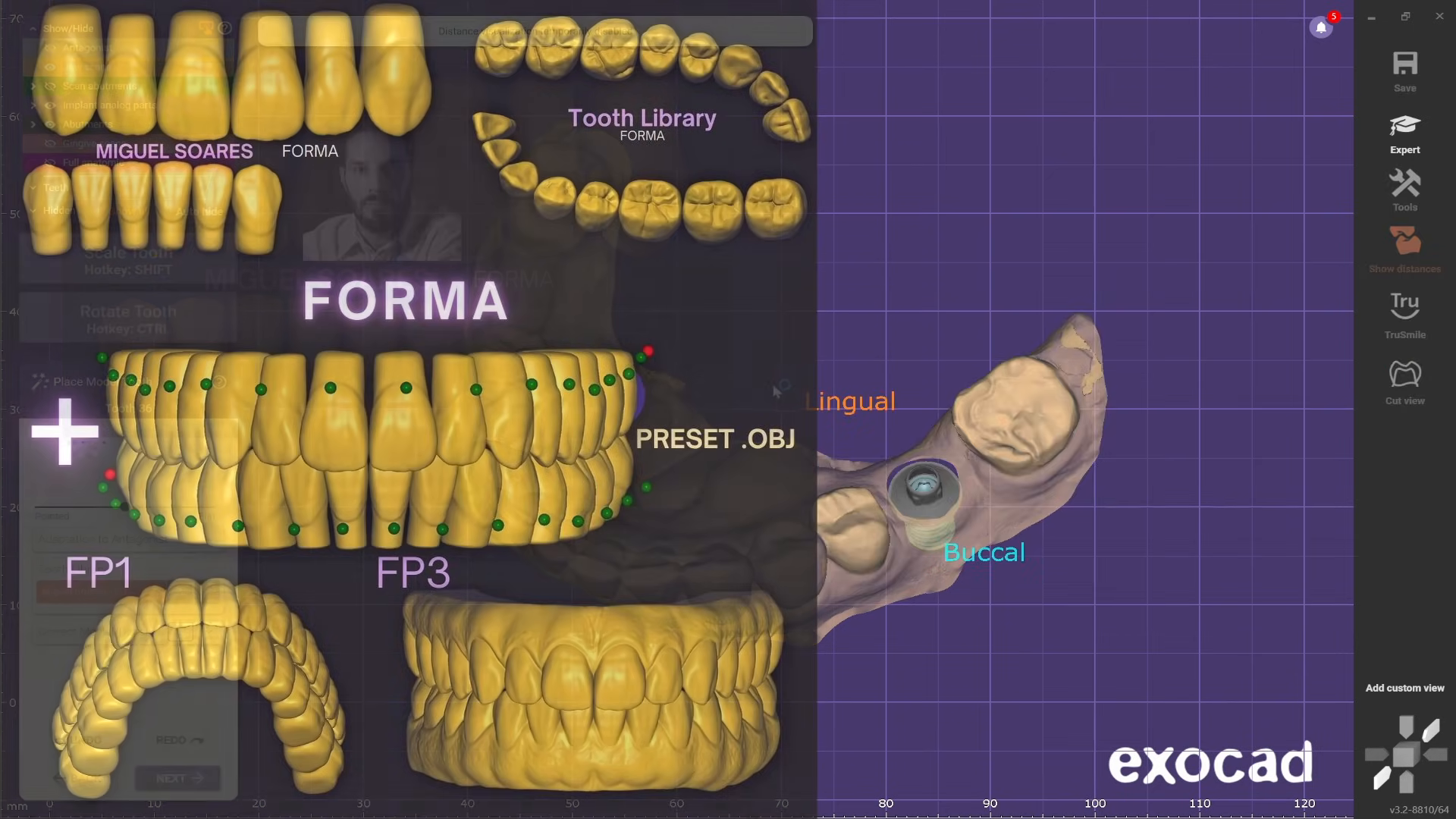
- Move and rotate the model tooth to fit the gap between the neighboring teeth at position 36
scroll(938, 403, "up", 2)
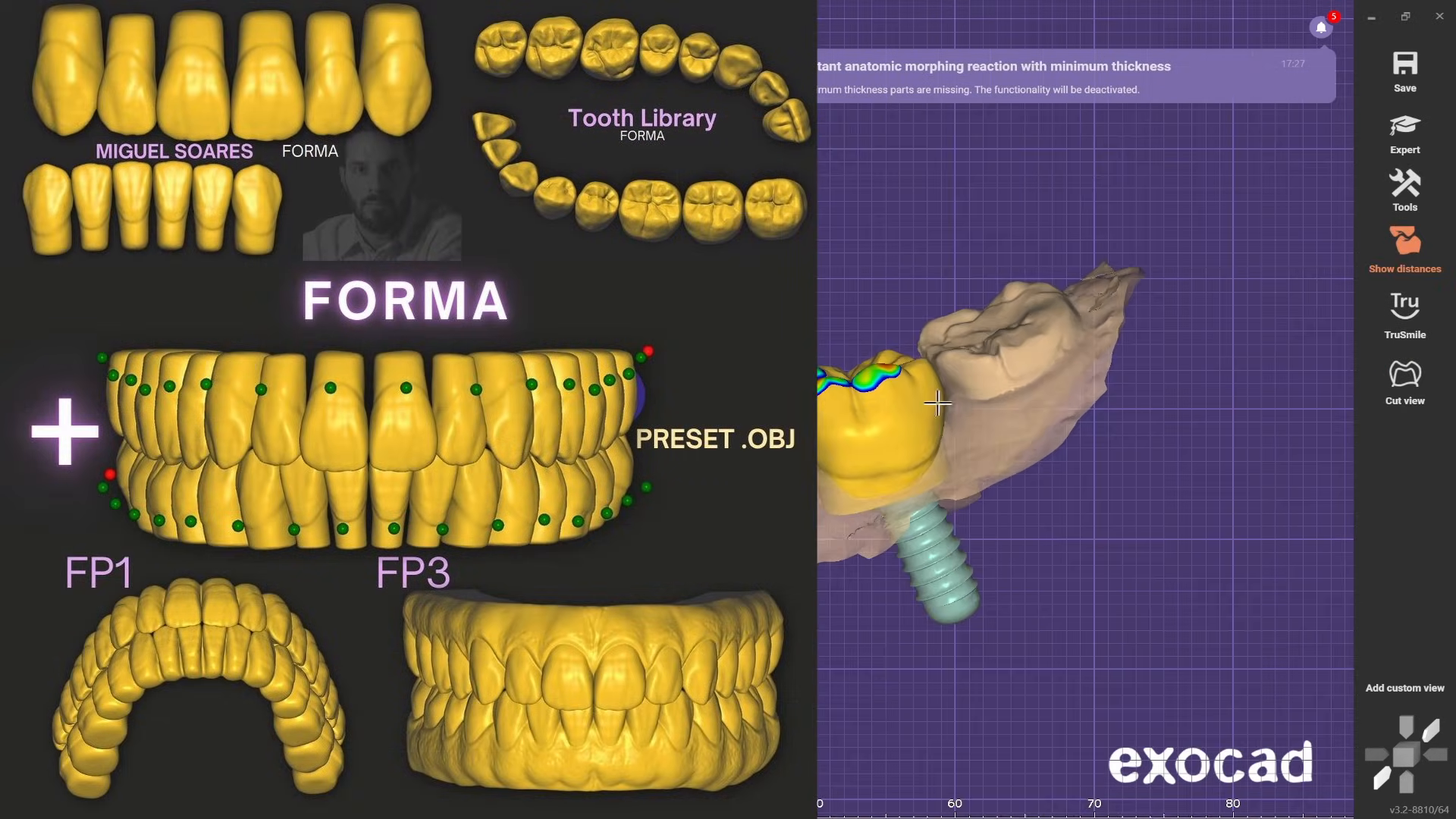
scroll(926, 371, "up", 3)
right_click_drag(926, 373, 926, 388)
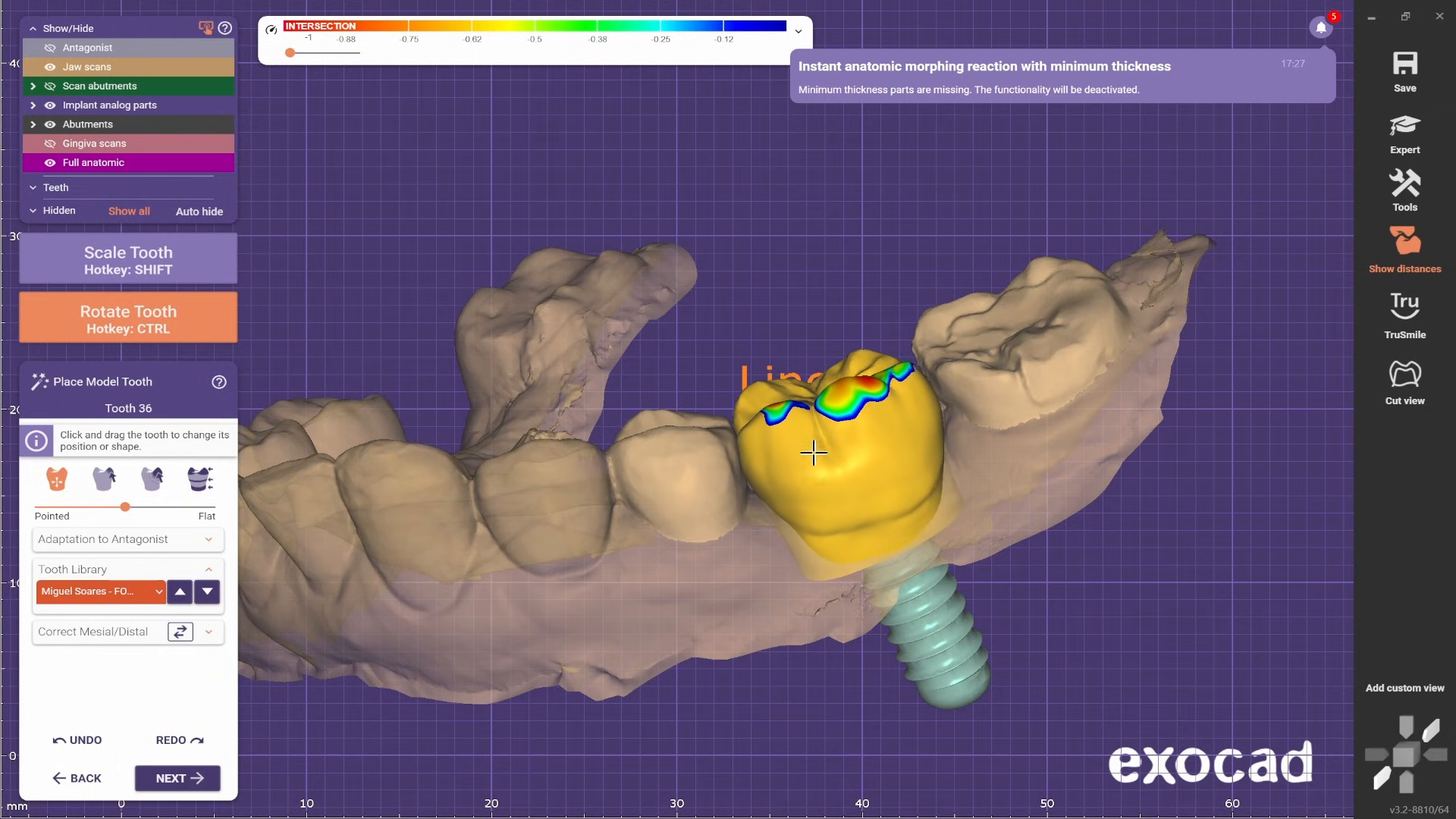
scroll(813, 452, "down", 4)
mouse_move(813, 453)
right_mouse_down()
mouse_move(796, 394)
mouse_move(819, 455)
right_mouse_up()
scroll(819, 334, "up", 2)
right_click_drag(618, 434, 973, 360)
scroll(671, 438, "up", 2)
key("ctrl")
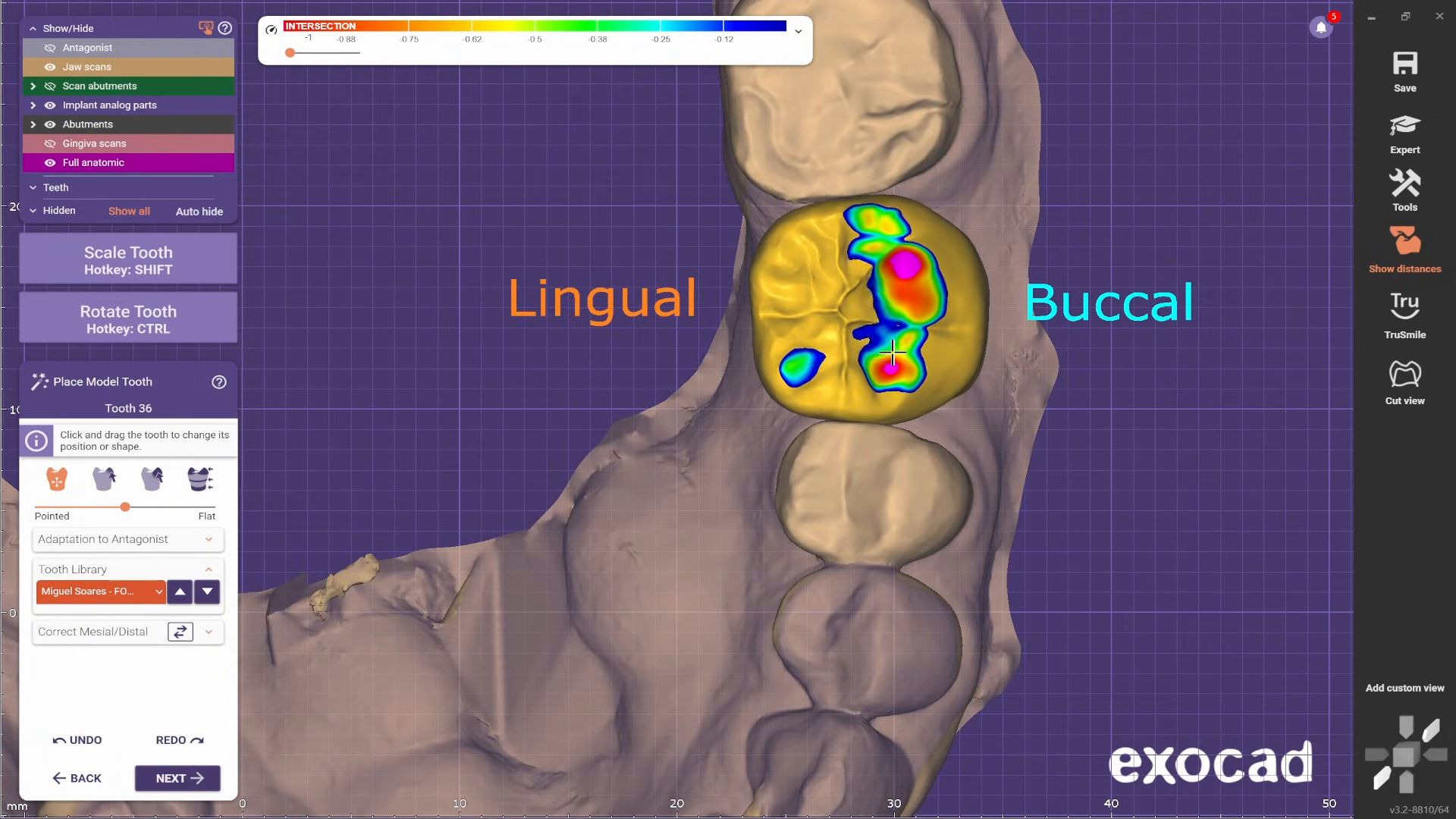
- Adjust the model tooth's placement against the antagonist and set its cusp shape fully to Flat
scroll(839, 412, "down", 2)
right_click_drag(838, 413, 769, 482)
scroll(797, 481, "up", 1)
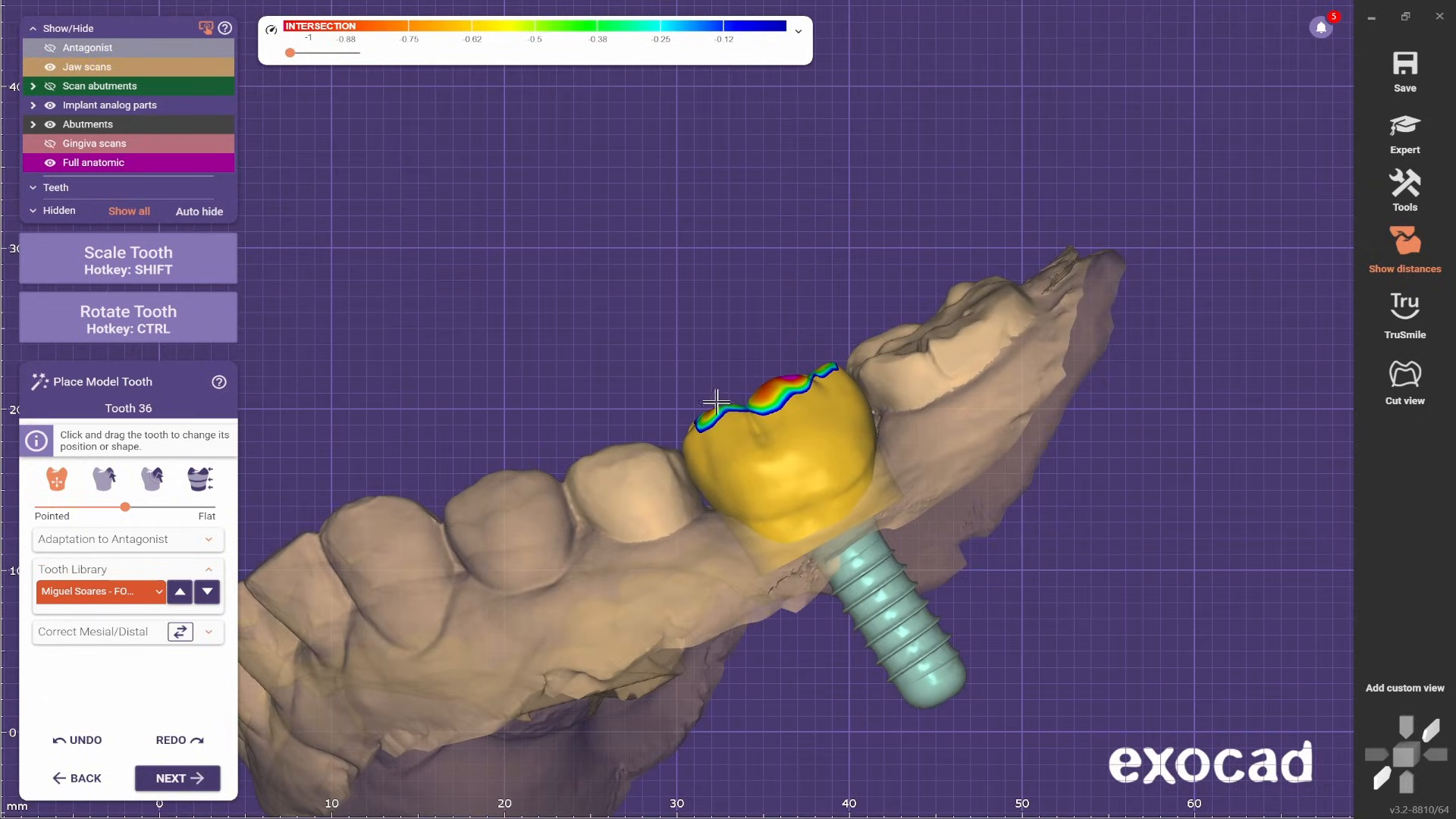
scroll(781, 382, "down", 2)
right_click_drag(781, 383, 723, 524)
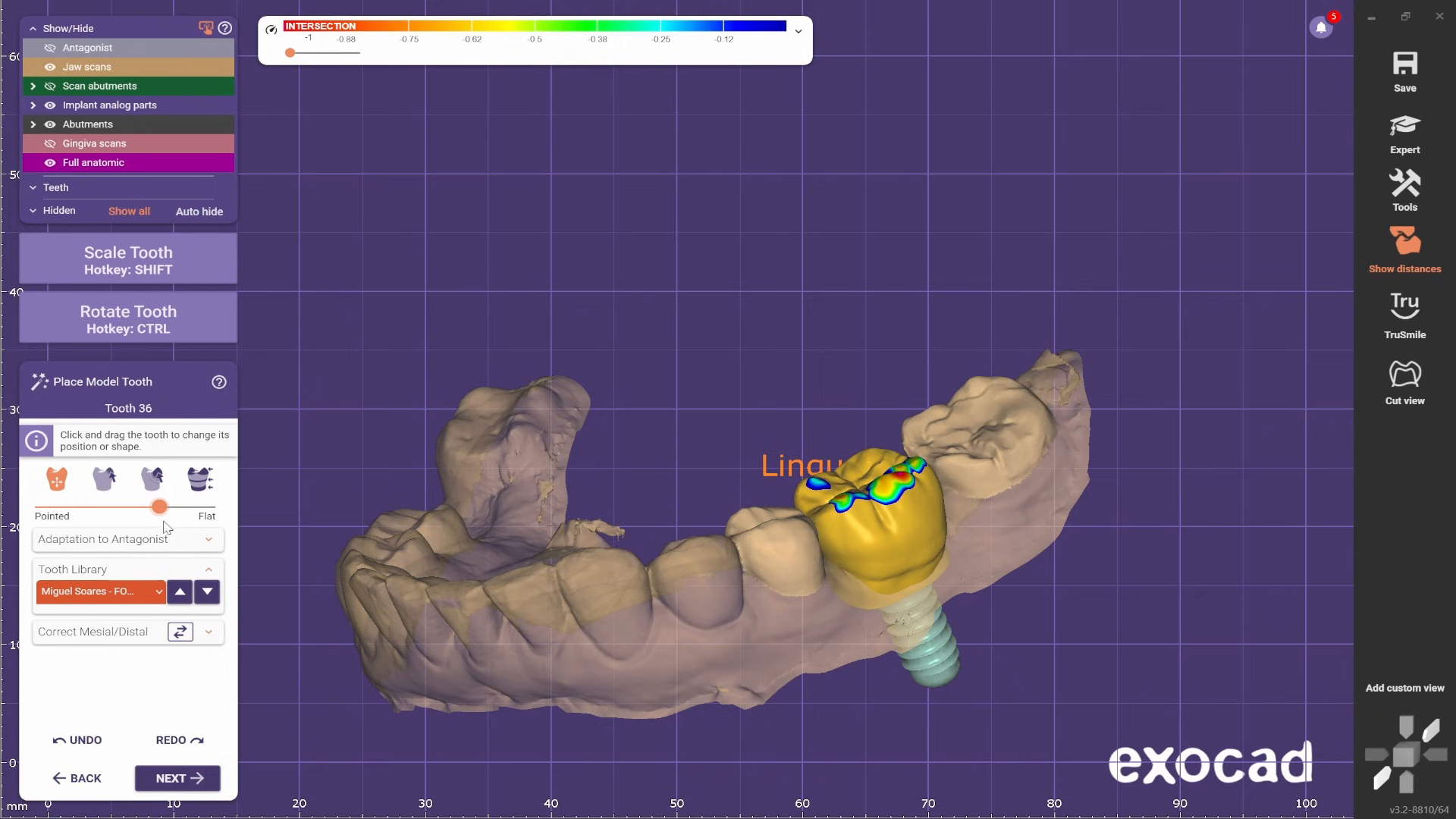
right_click_drag(805, 495, 845, 534)
scroll(853, 530, "up", 5)
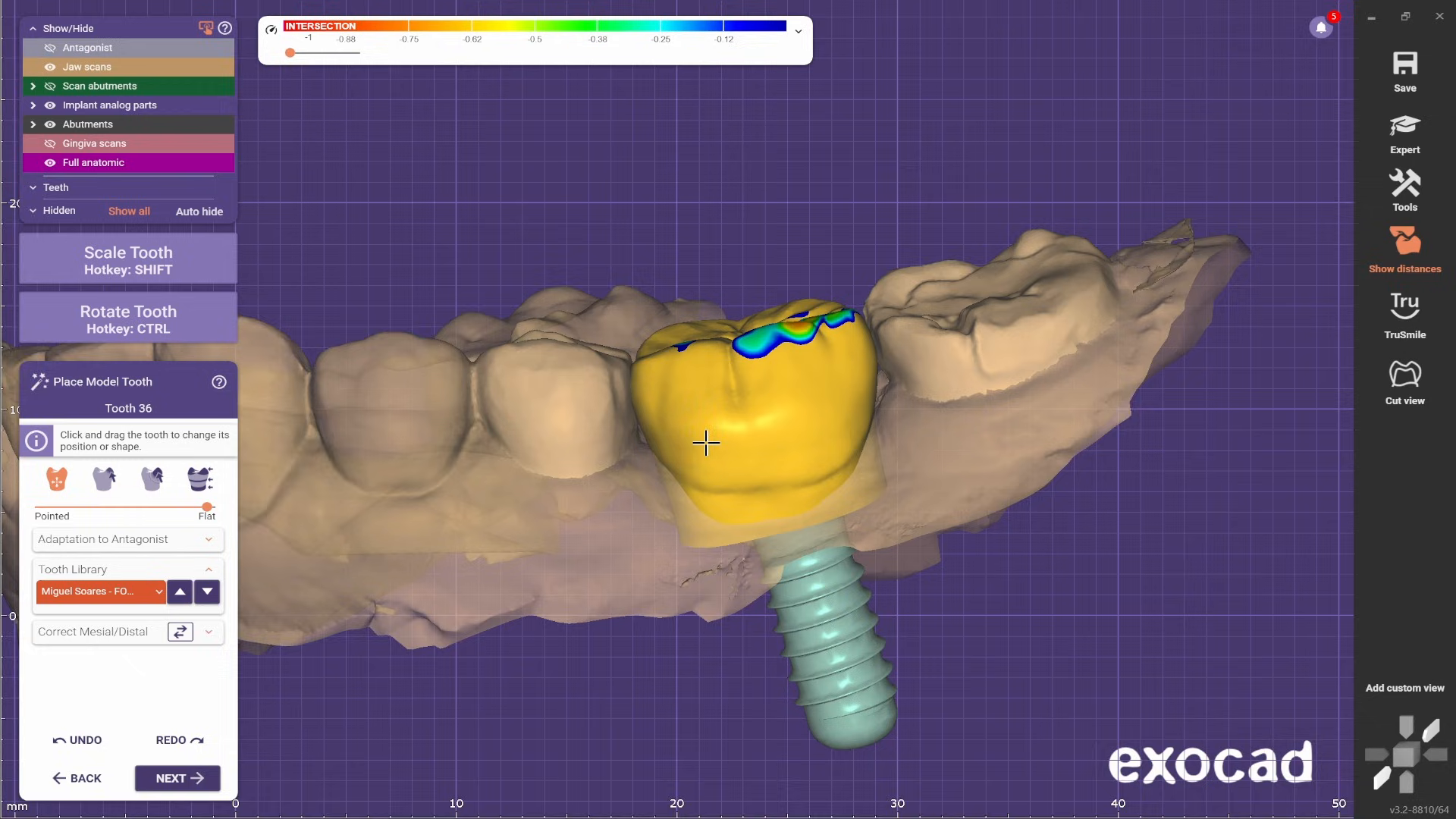
- Fine-tune the flattened tooth's position and rotation between its neighbors, viewing it from the buccal and occlusal sides
scroll(706, 443, "up", 2)
left_click_drag(740, 446, 743, 438)
left_click_drag(904, 309, 889, 314, "ctrl")
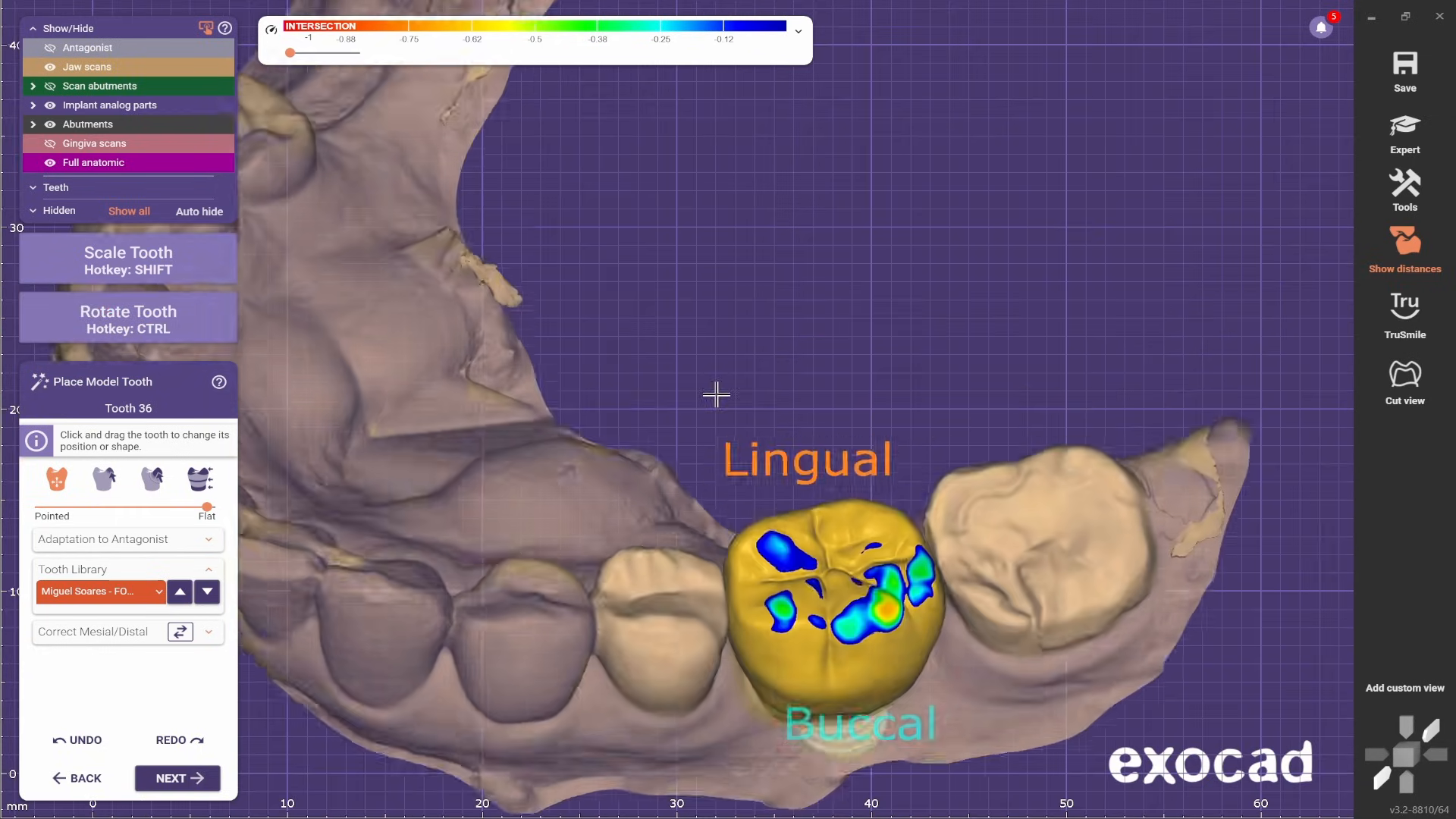
scroll(720, 372, "up", 3)
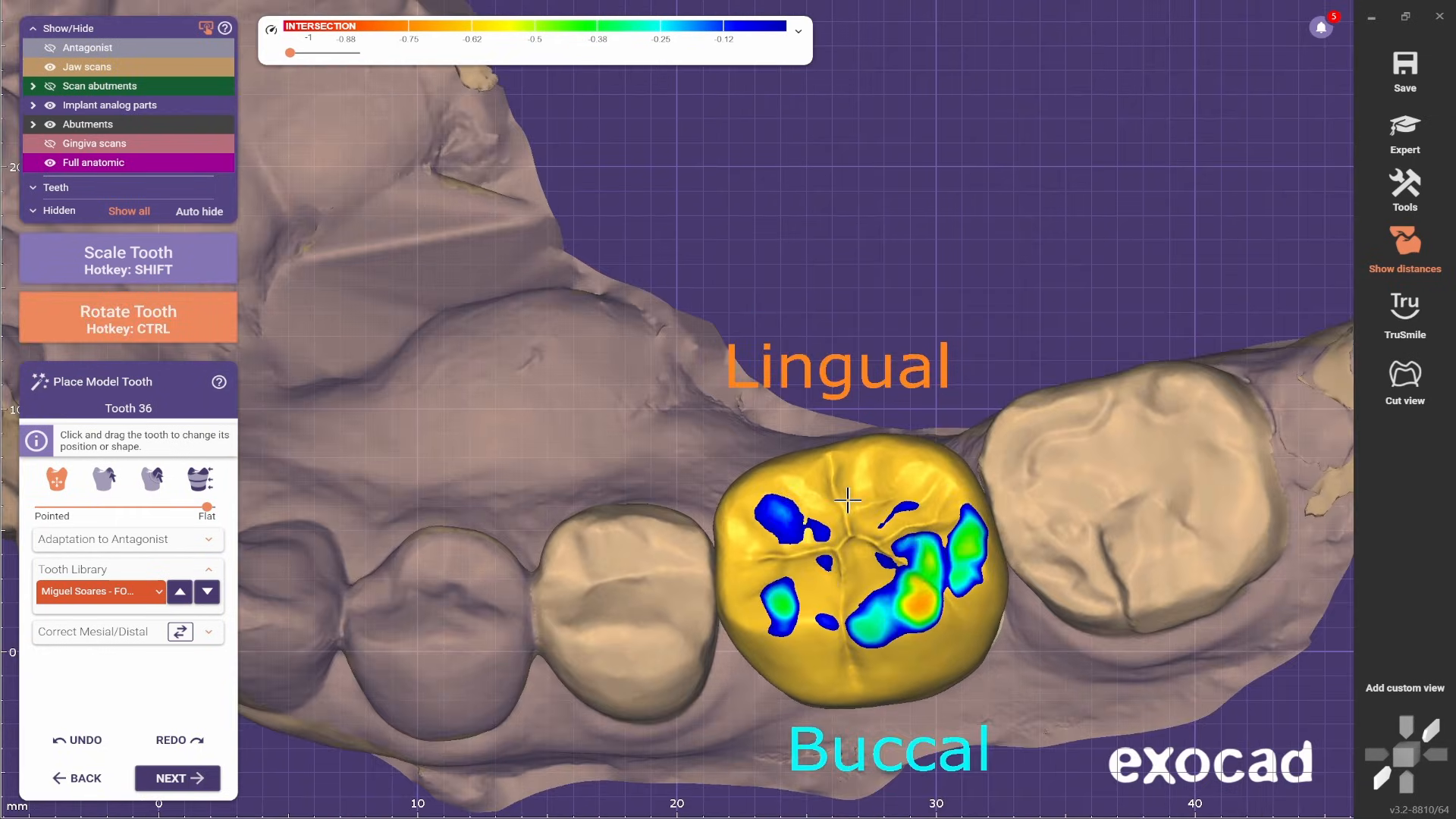
scroll(851, 459, "up", 2)
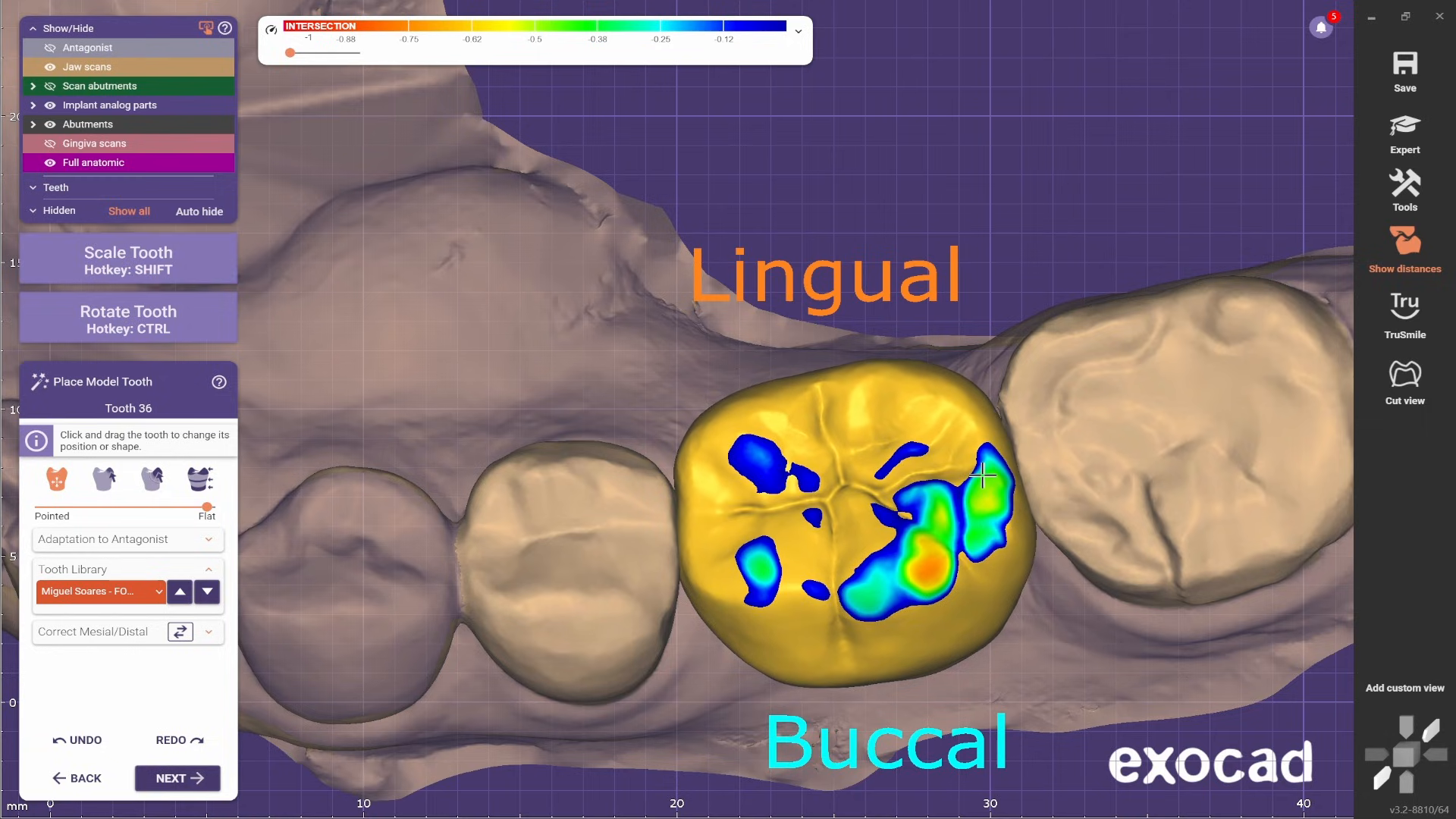
- Scale the model tooth in the buccolingual direction from the mesial view and check its fit in the arch
scroll(967, 470, "down", 3)
right_click_drag(821, 470, 976, 293)
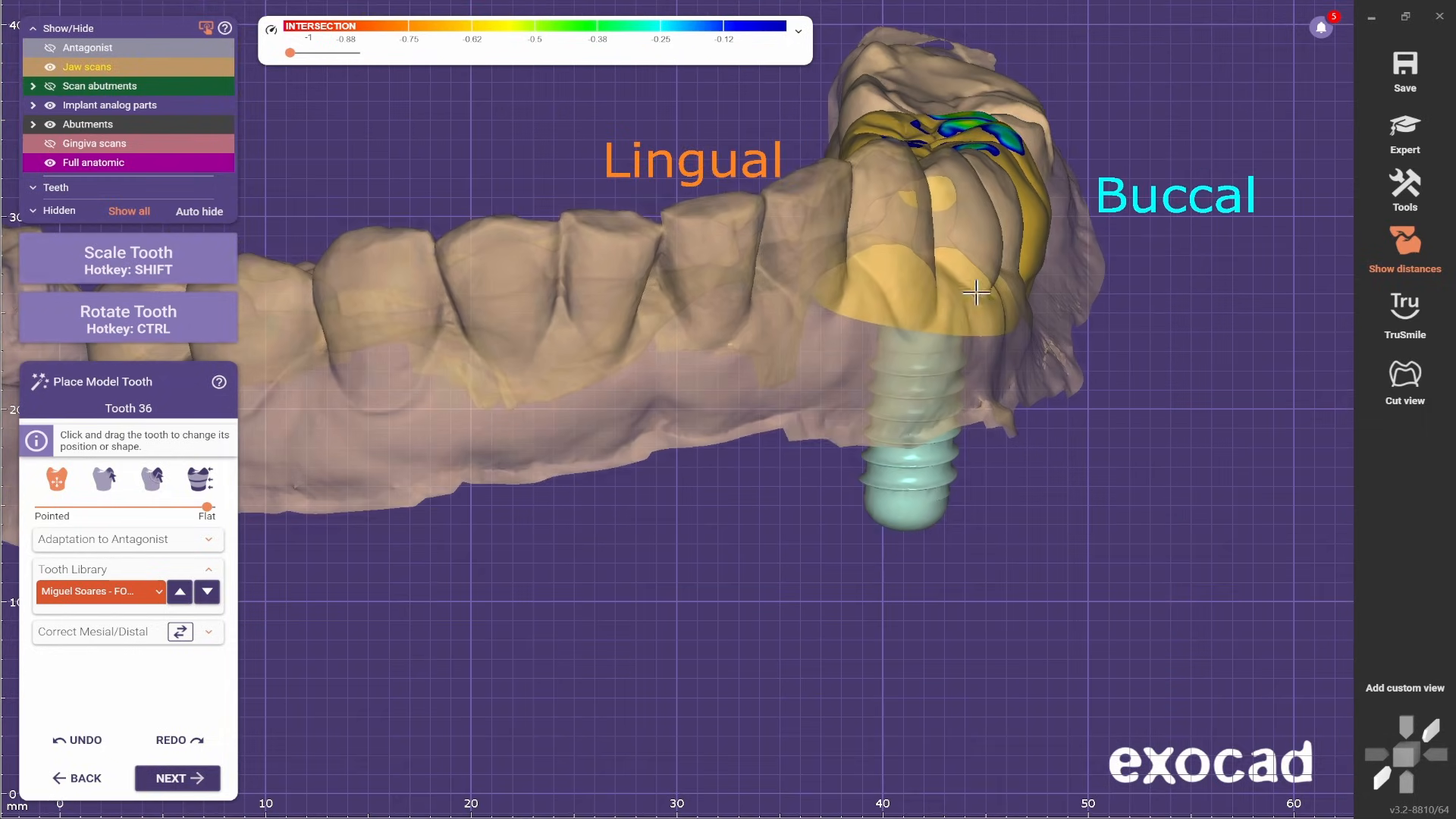
scroll(1008, 260, "up", 2)
key("shift")
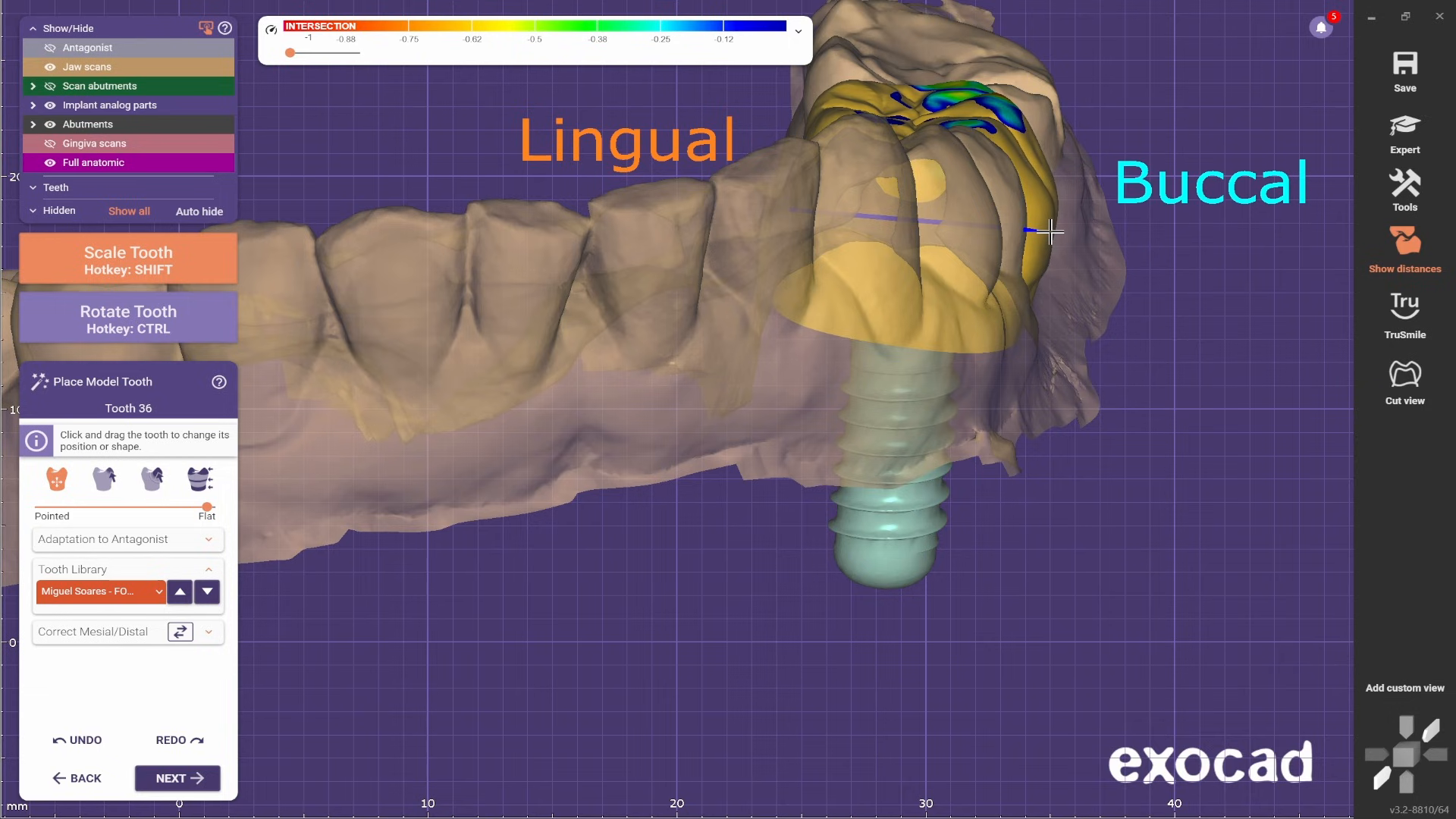
right_click_drag(1043, 235, 728, 303)
scroll(678, 337, "up", 2)
scroll(858, 181, "up", 3)
scroll(835, 230, "down", 2)
right_click_drag(640, 345, 640, 342)
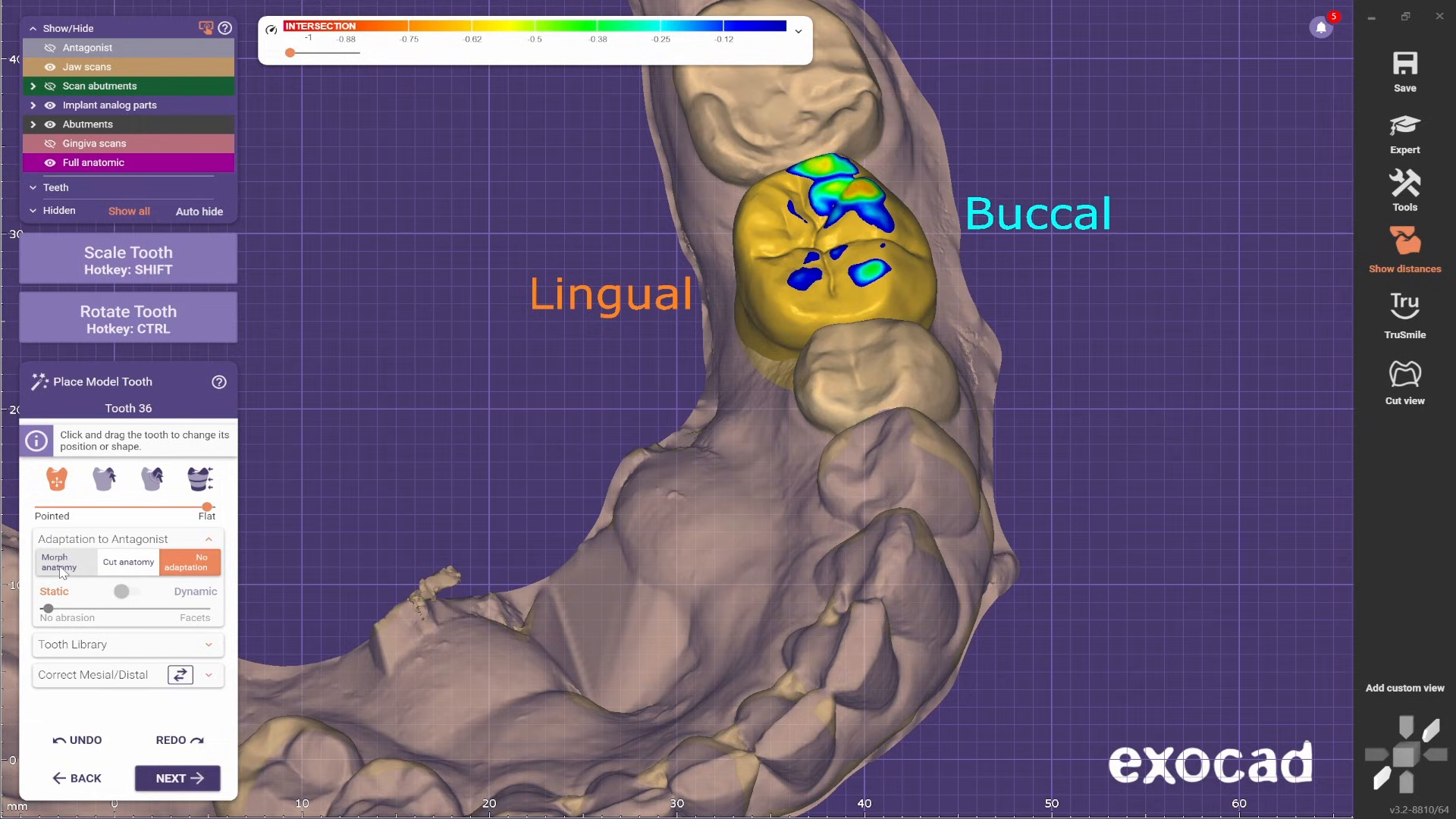
- Try the Morph anatomy adaptation to the antagonist on the model tooth and inspect it from the buccal side
right_click_drag(591, 357, 497, 322)
middle_click_drag(498, 322, 673, 412)
scroll(669, 408, "up", 2)
right_click_drag(621, 374, 610, 396)
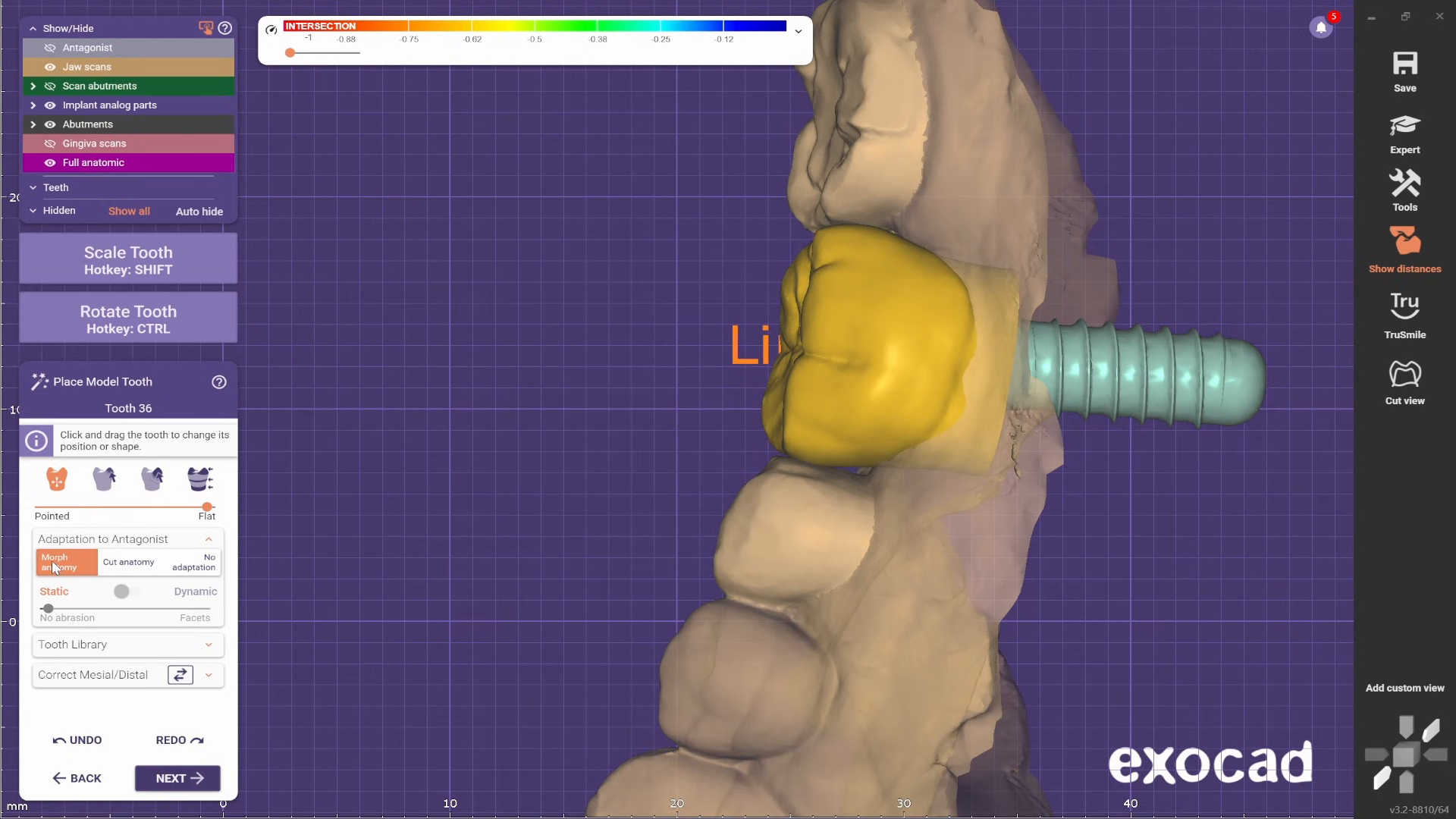
key("ctrl+a")
right_click_drag(488, 410, 566, 407)
key("ctrl+a")
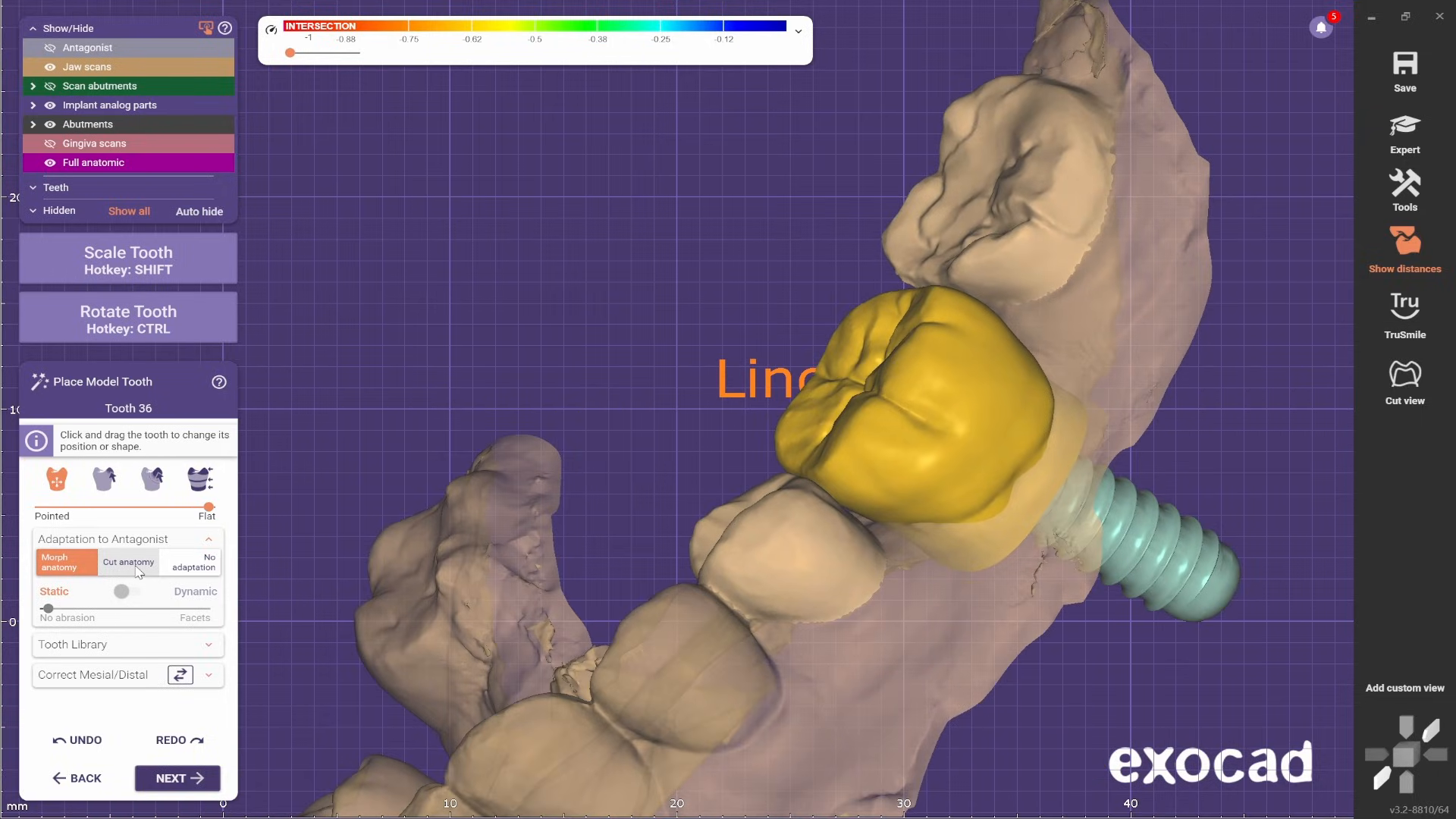
- Adapt the model tooth to the antagonist with Cut anatomy and check the occlusal surface
right_click_drag(748, 339, 612, 307)
scroll(980, 474, "up", 3)
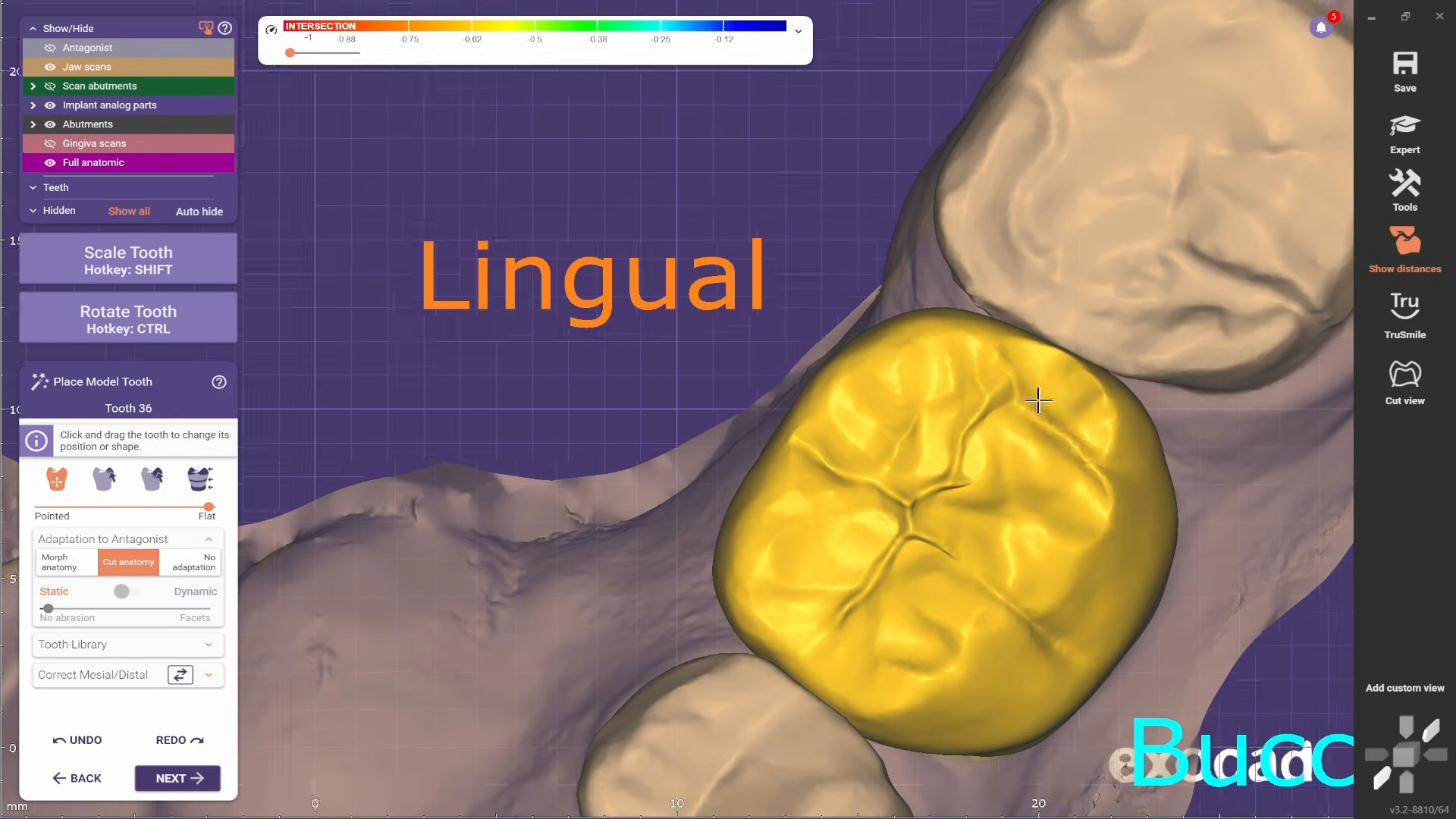
scroll(1038, 399, "down", 2)
mouse_move(1038, 399)
right_mouse_down()
mouse_move(728, 399)
mouse_move(667, 383)
right_mouse_up()
- Reshape small areas of the model tooth's buccal cusps beside the central fissure
left_click(105, 481)
left_click(148, 486)
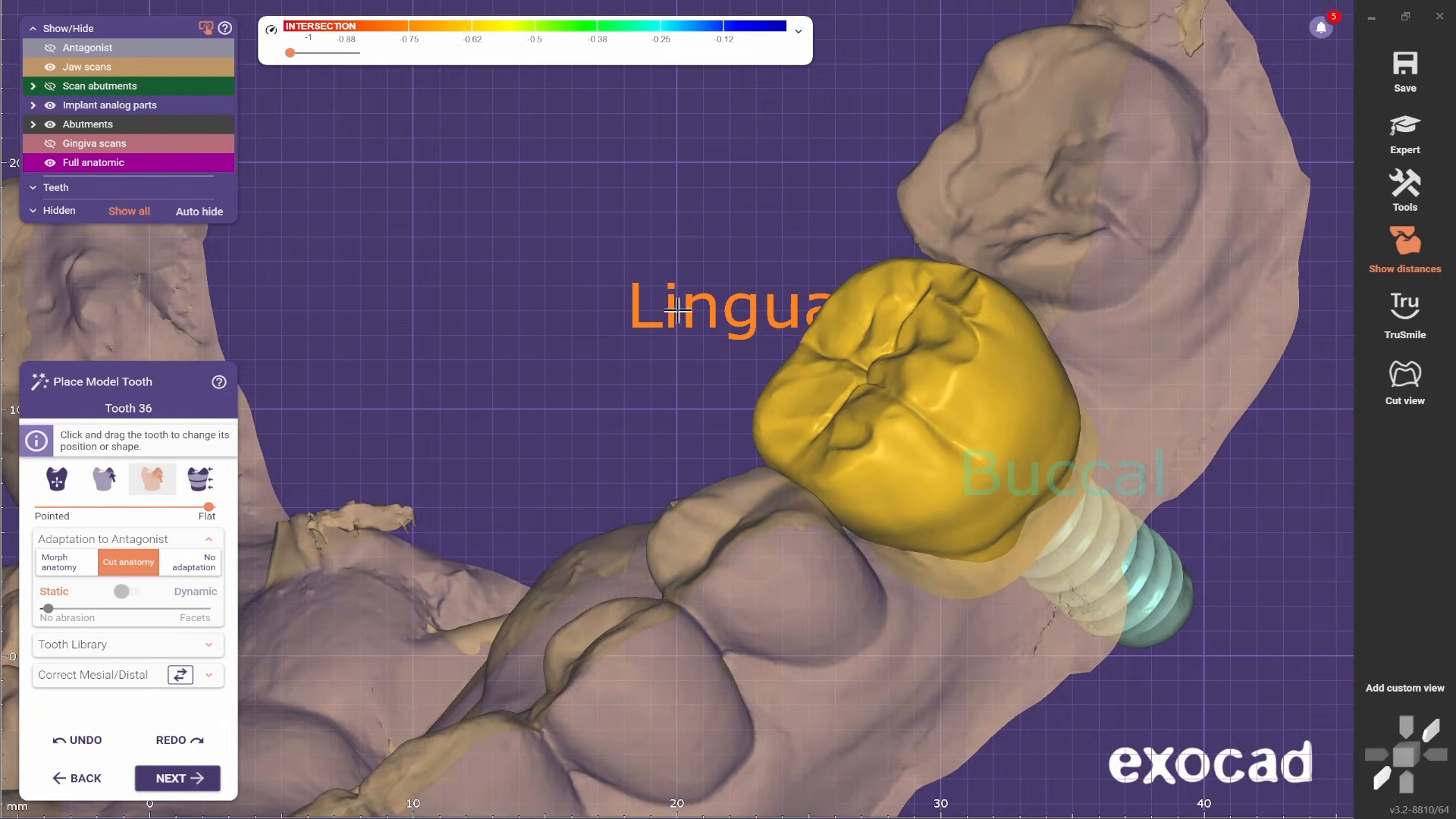
right_click_drag(721, 330, 677, 309)
scroll(677, 309, "up", 2)
left_click(100, 483)
right_click_drag(788, 356, 707, 335)
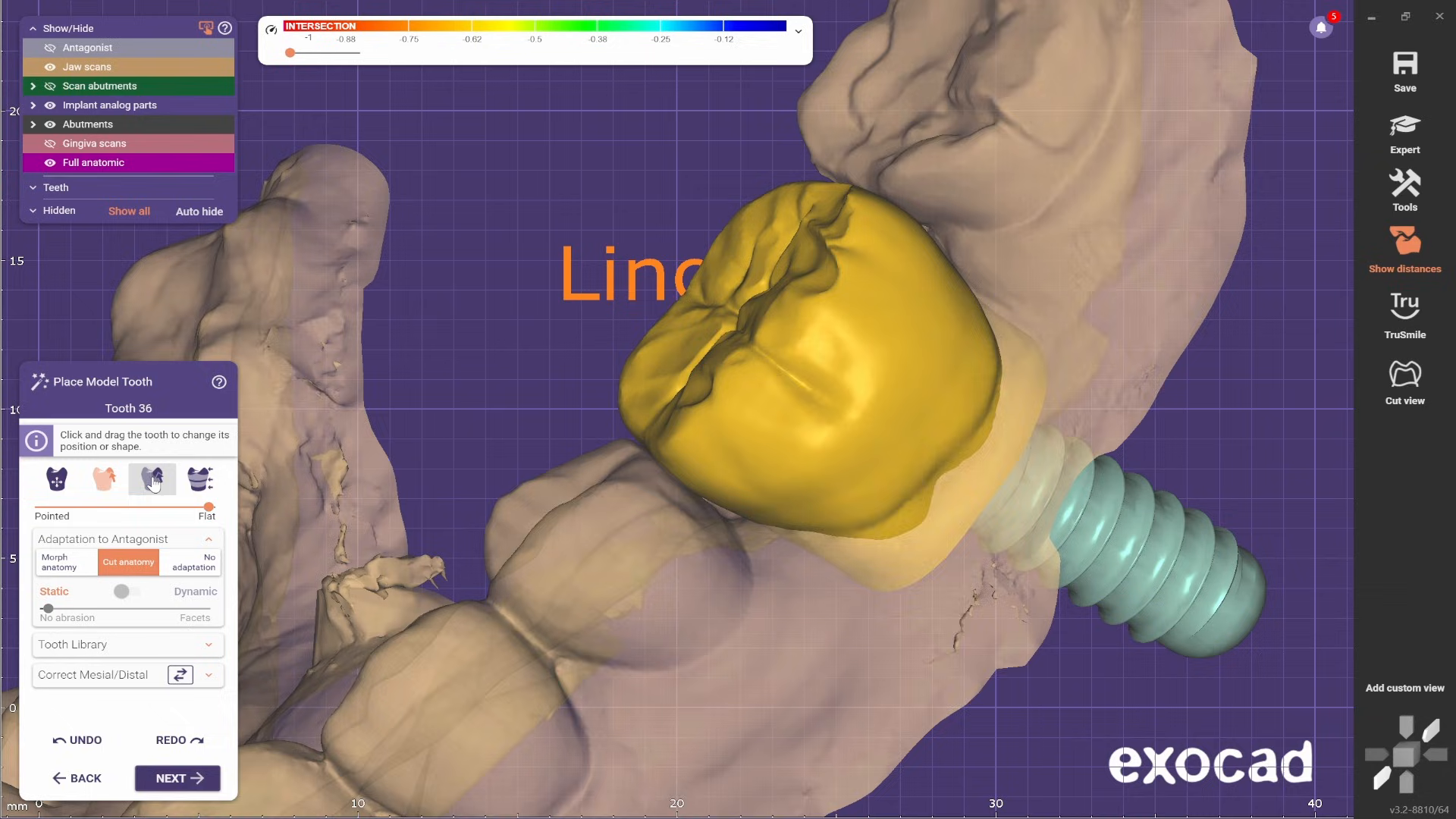
- Reshape larger areas of the buccal cusps and buccal surface to blend with the neighboring teeth
left_click(152, 483)
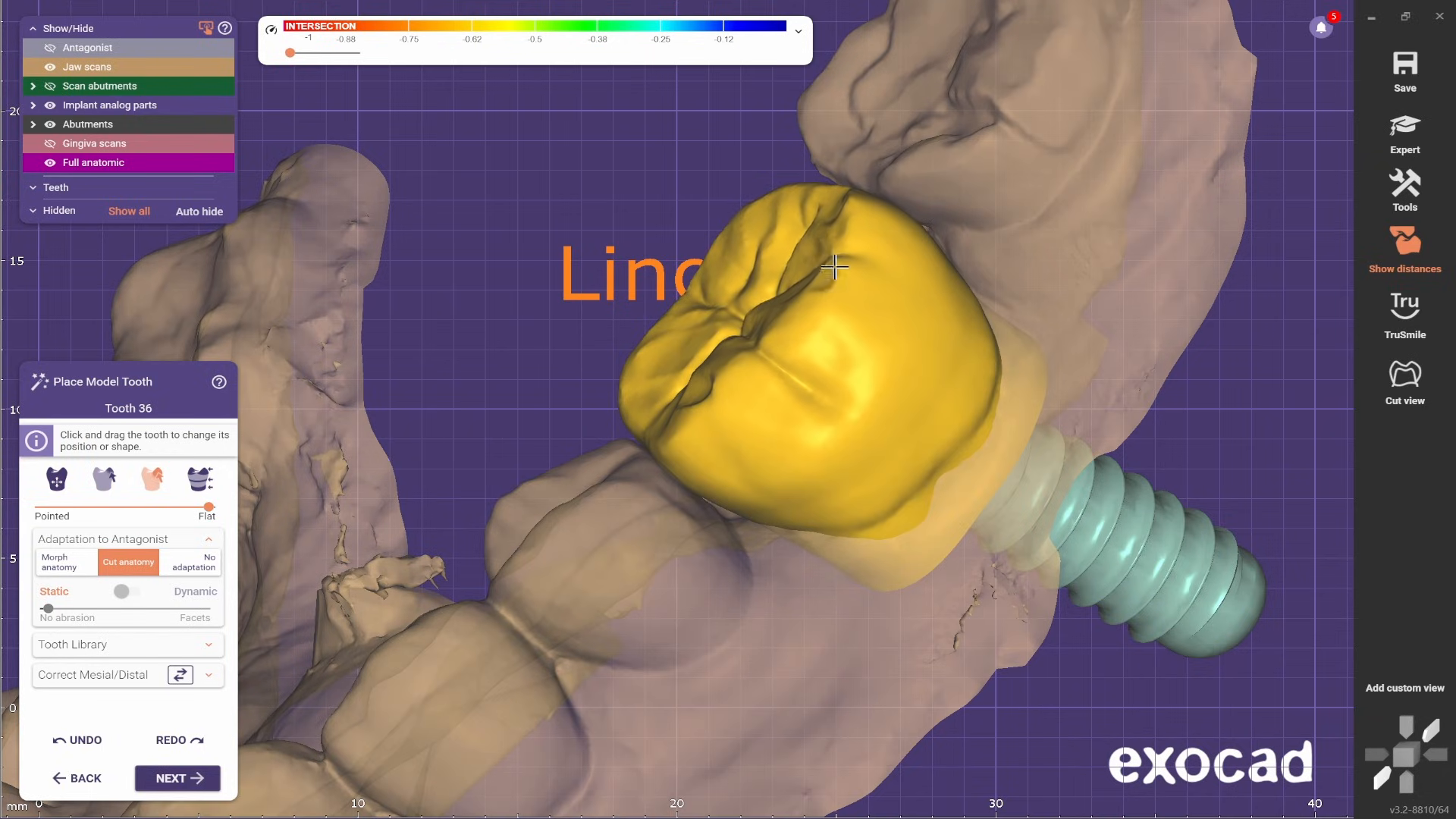
right_click_drag(850, 279, 766, 309)
scroll(767, 309, "up", 2)
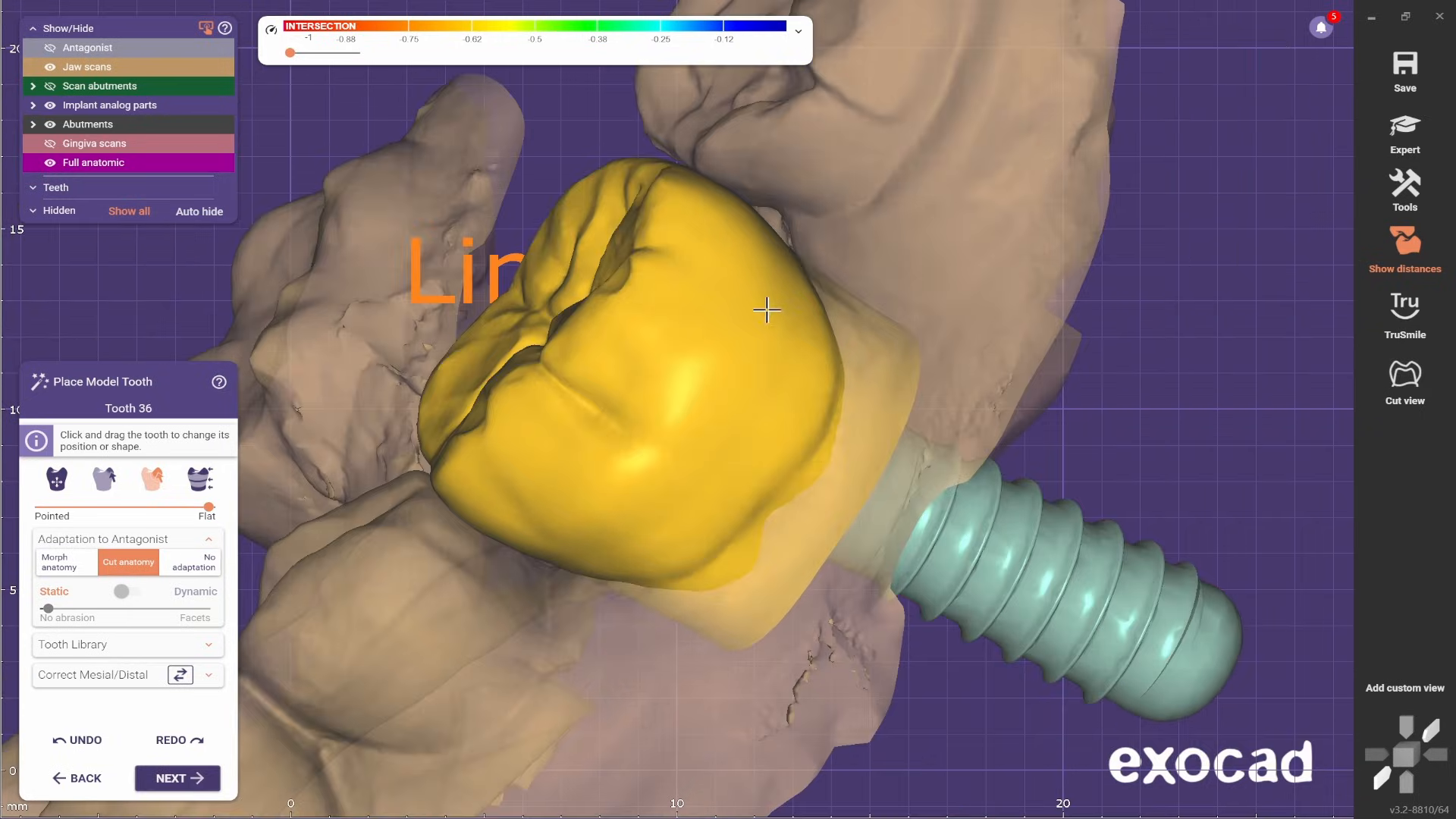
middle_click_drag(507, 258, 597, 234)
right_click_drag(597, 233, 588, 205)
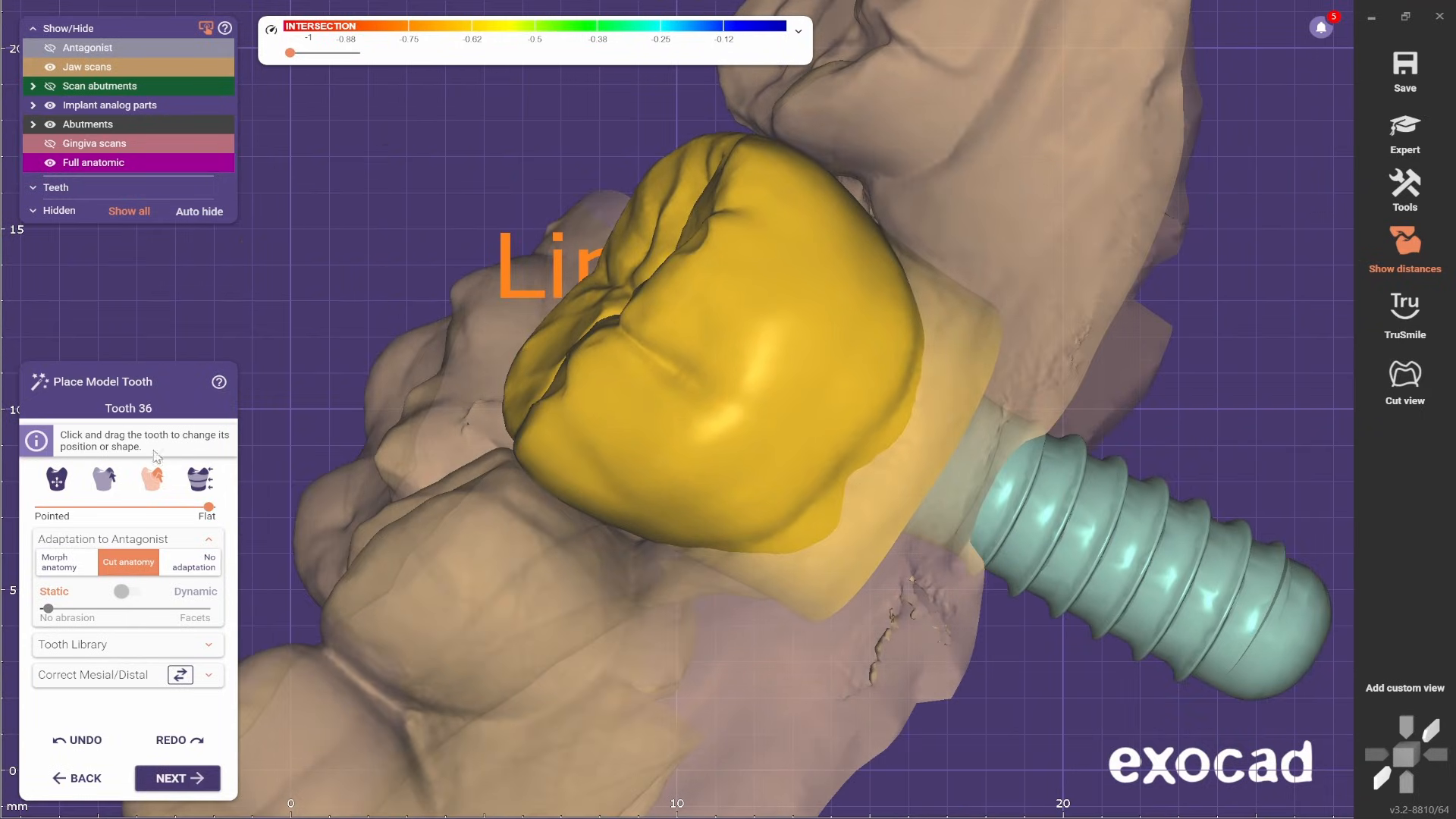
right_click_drag(326, 495, 487, 464)
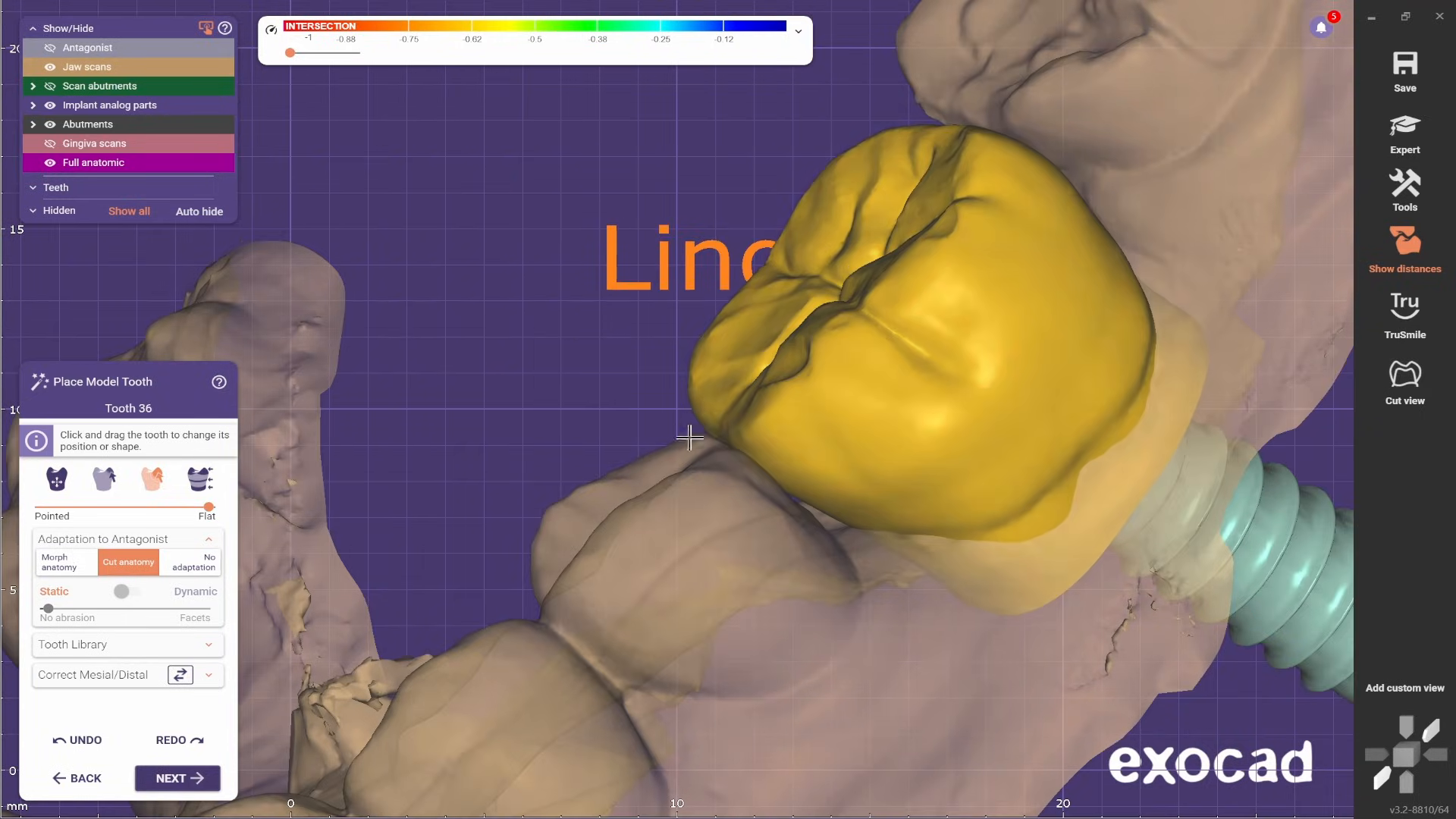
right_click_drag(689, 435, 734, 485)
scroll(952, 232, "down", 3)
right_click_drag(952, 232, 809, 488)
scroll(809, 488, "up", 2)
scroll(1037, 254, "down", 2)
- Try Morph anatomy on the reshaped tooth and return to the Cut anatomy adaptation
right_click_drag(1037, 254, 546, 373)
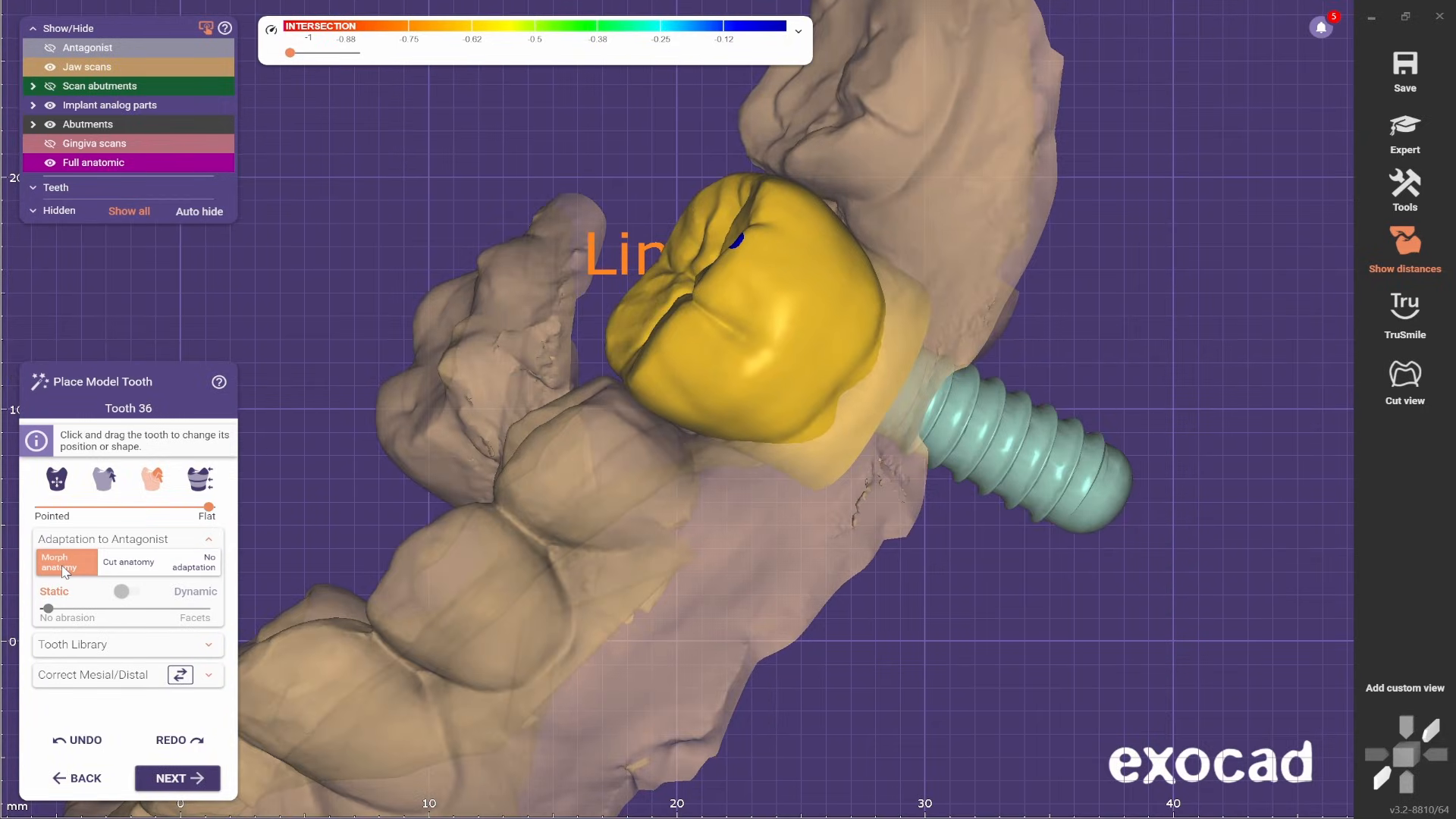
scroll(299, 475, "up", 5)
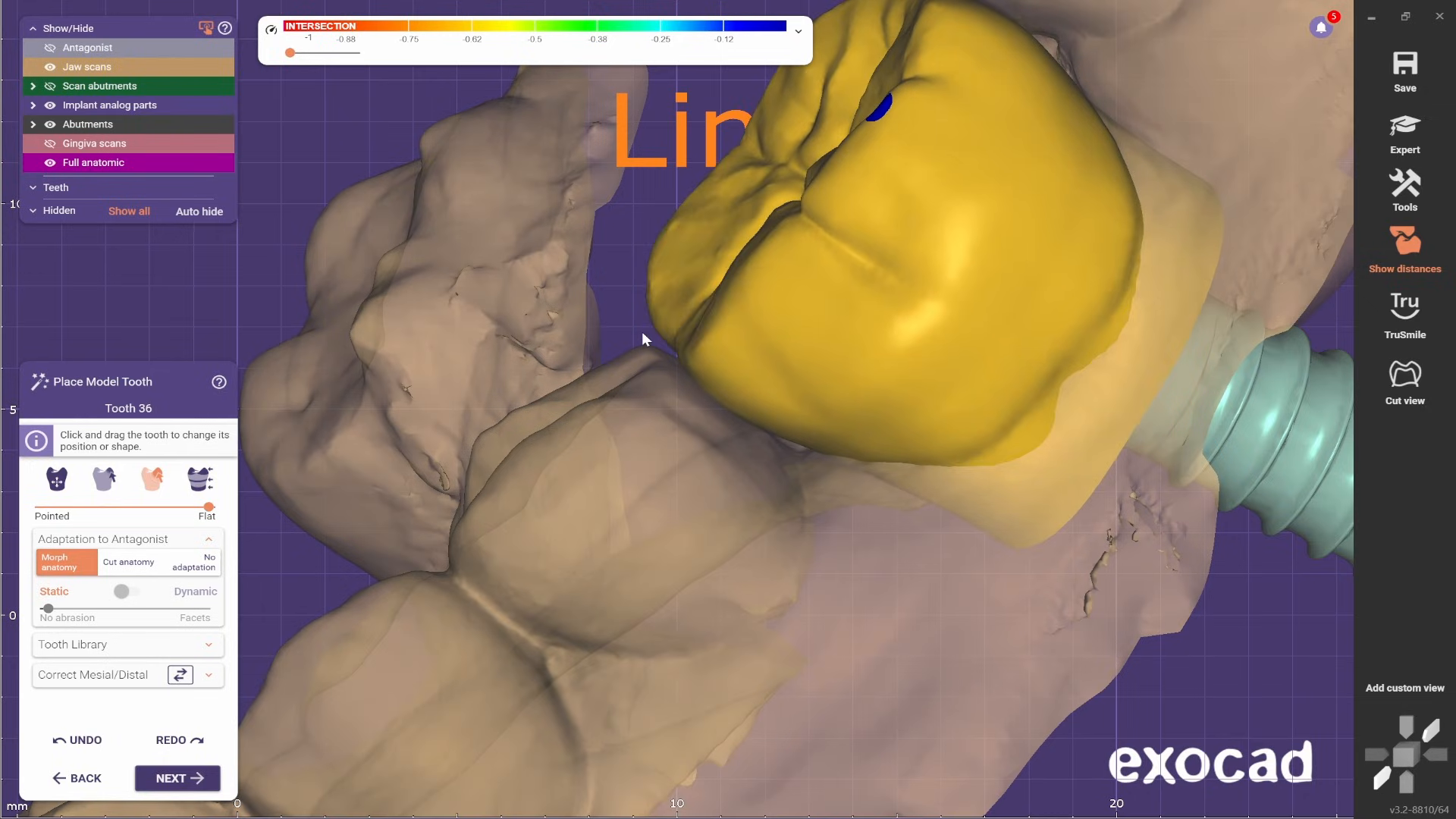
key("ctrl+z")
- Make the jaw scans opaque and compare the model tooth's occlusal outline with the neighboring teeth
scroll(643, 337, "down", 3)
right_click_drag(643, 336, 894, 504)
scroll(552, 420, "up", 4)
scroll(747, 329, "down", 5)
scroll(826, 357, "up", 5)
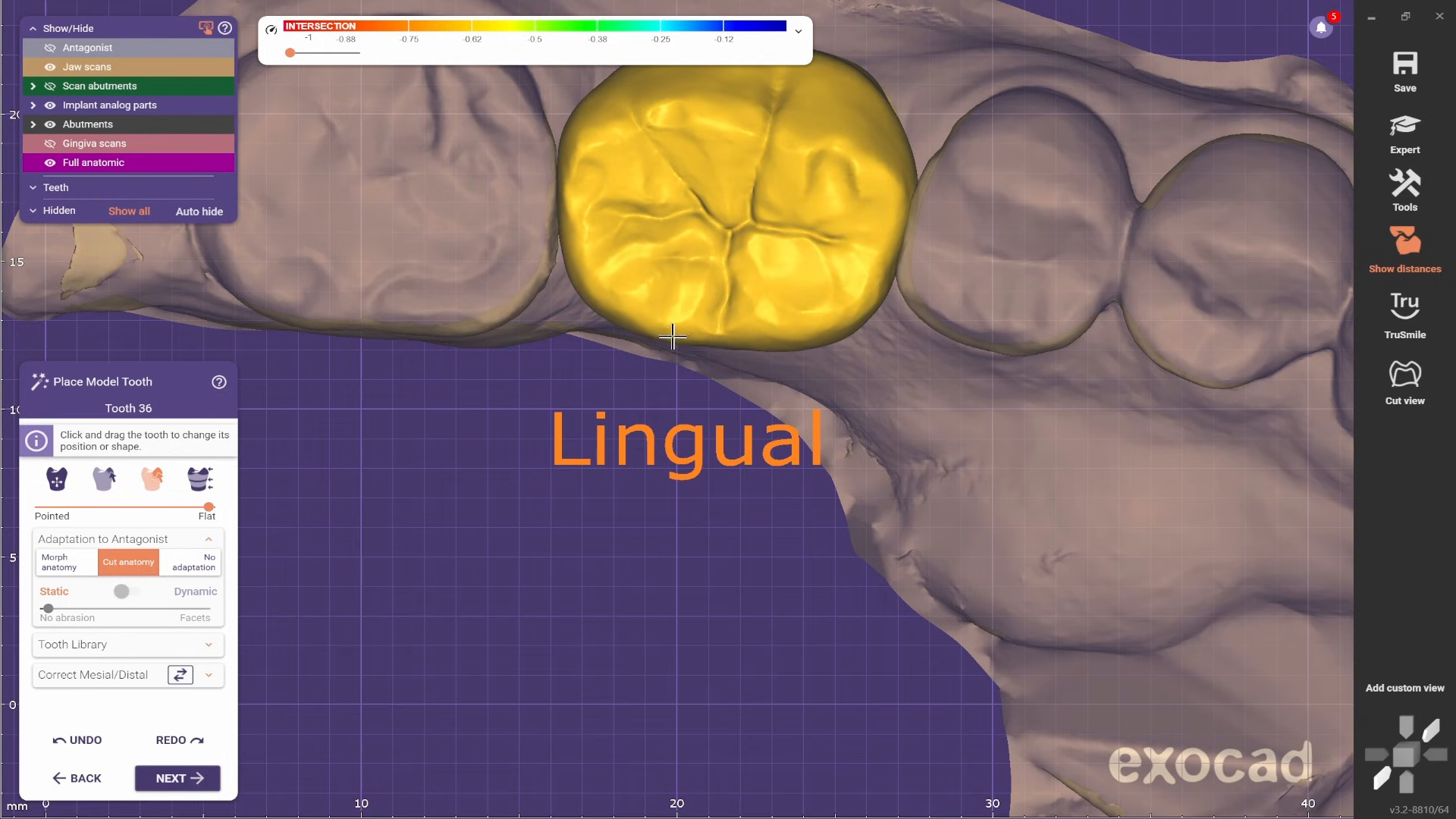
scroll(672, 336, "down", 3)
middle_click(850, 331, "shift")
scroll(849, 331, "up", 3)
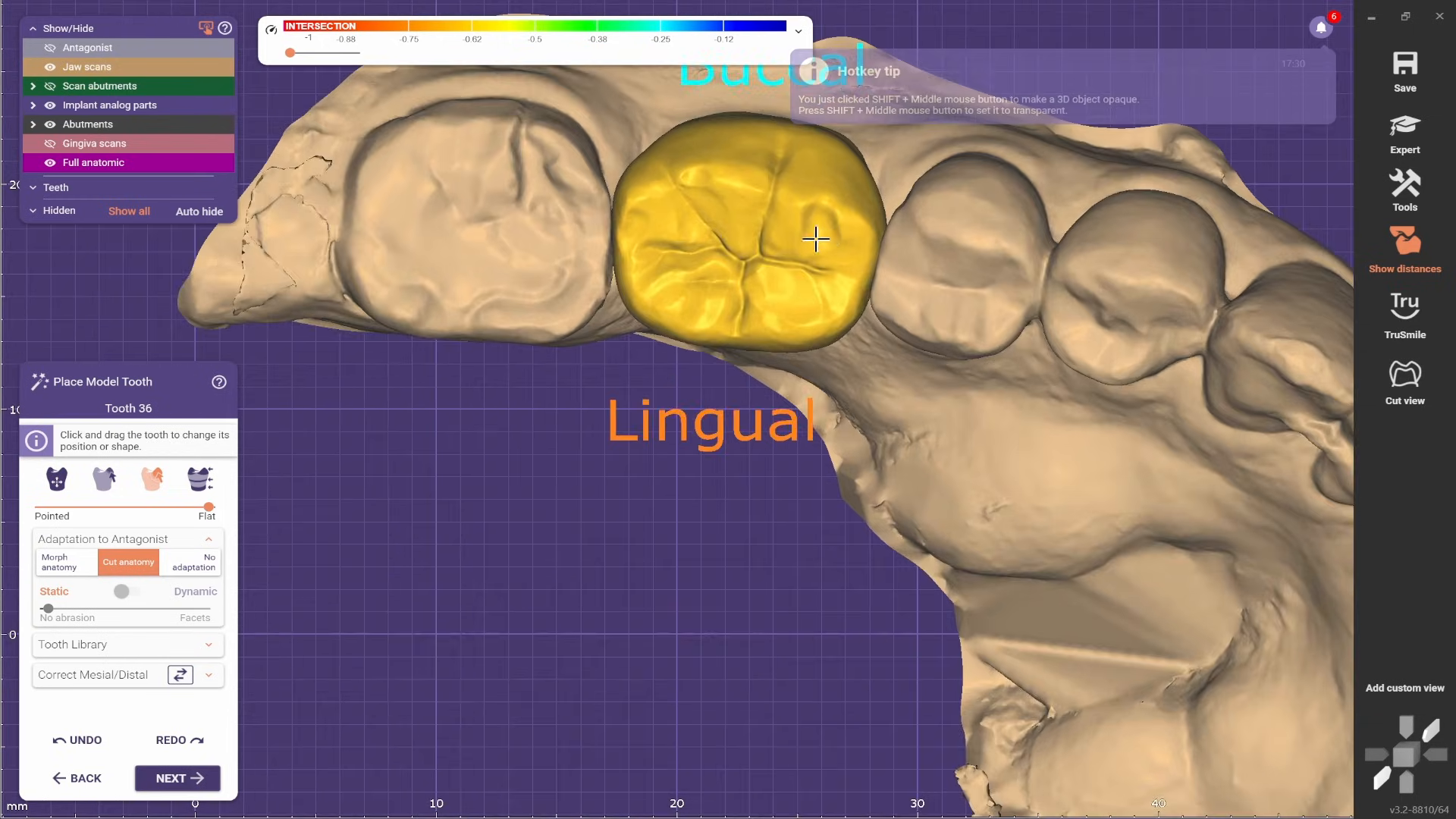
- Adjust larger areas of the model tooth's lingual and proximal contours to follow the arch
scroll(741, 247, "down", 3)
scroll(615, 244, "up", 4)
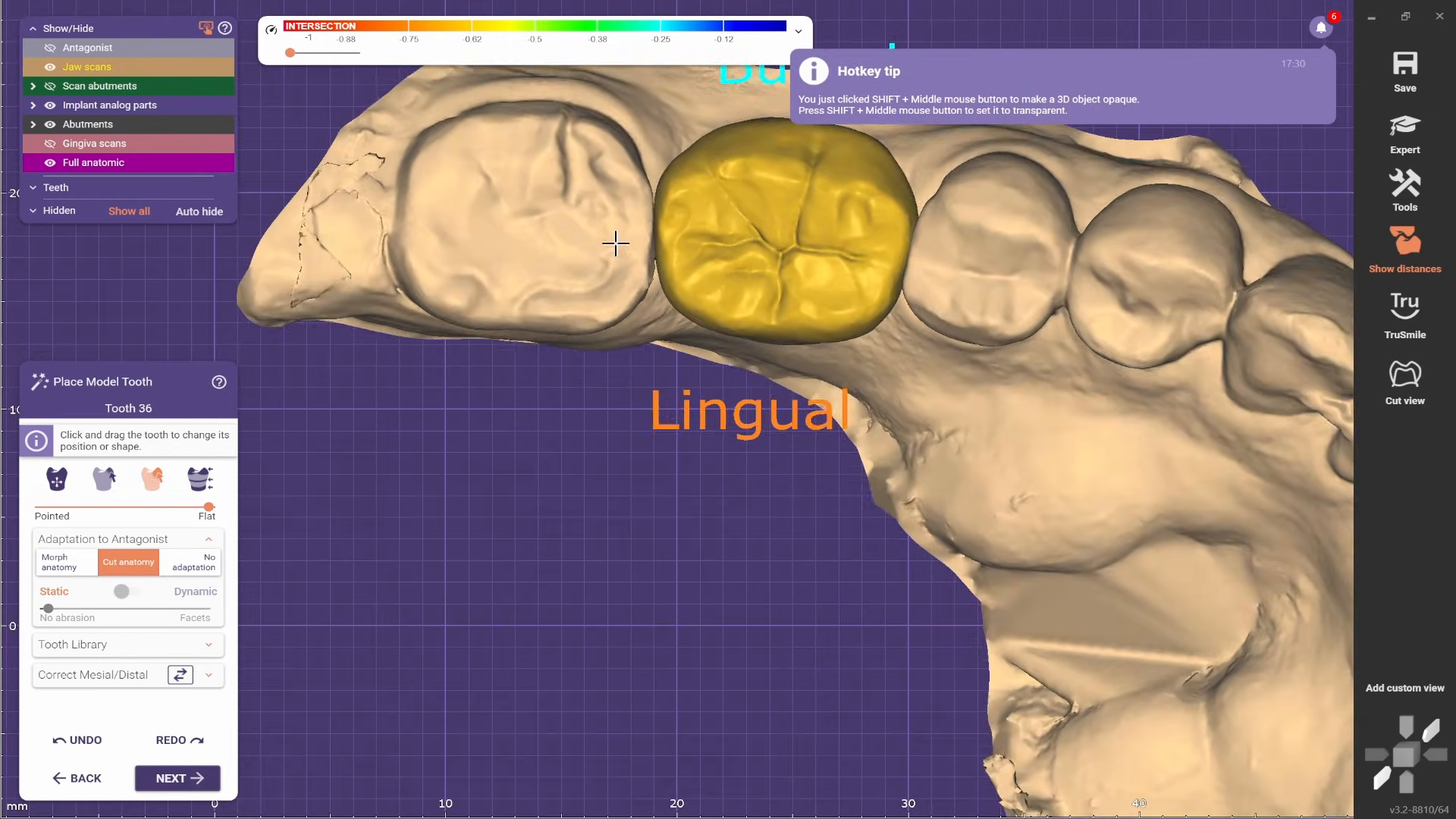
scroll(662, 220, "down", 1)
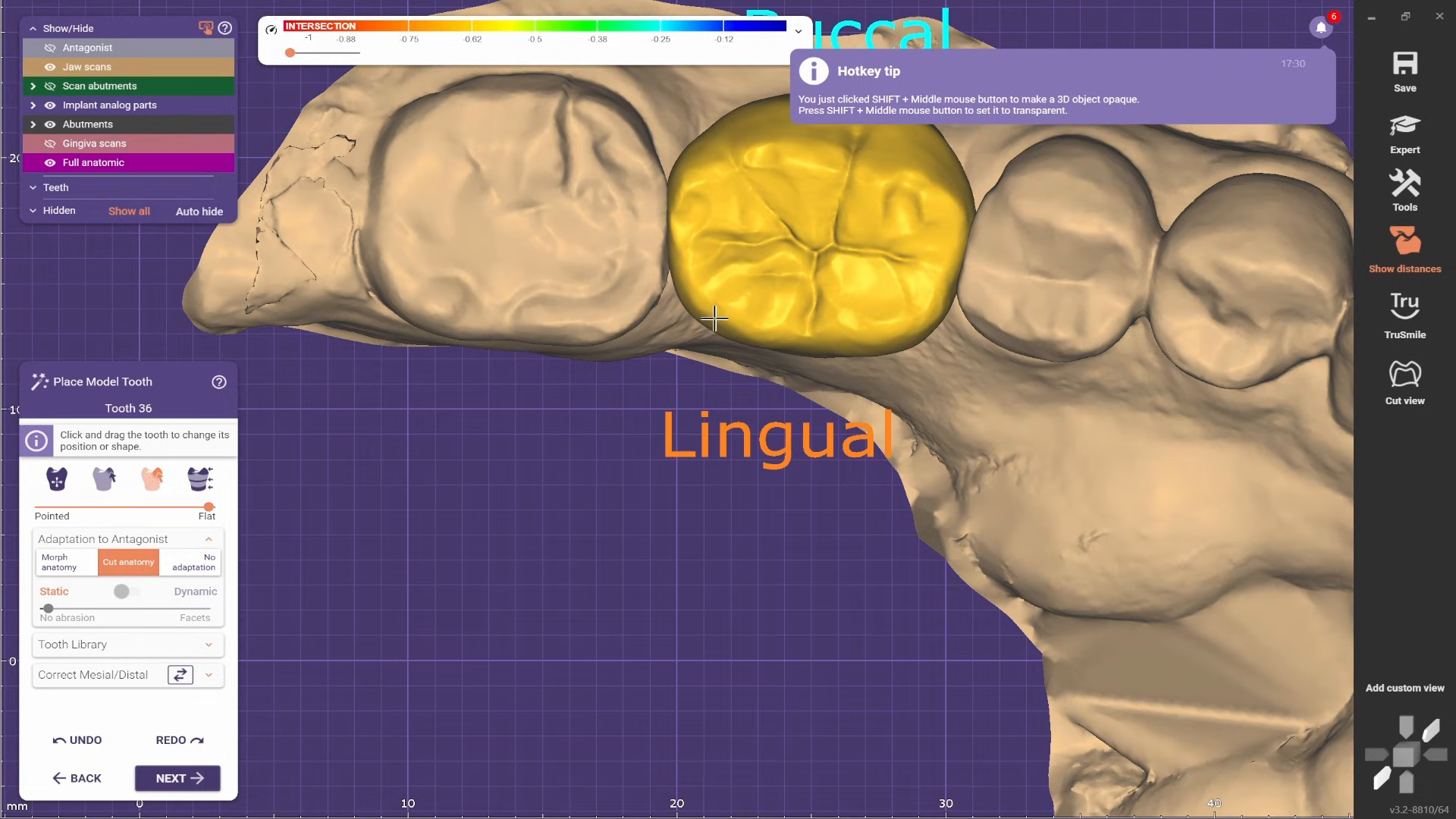
scroll(880, 340, "up", 1)
scroll(975, 315, "down", 3)
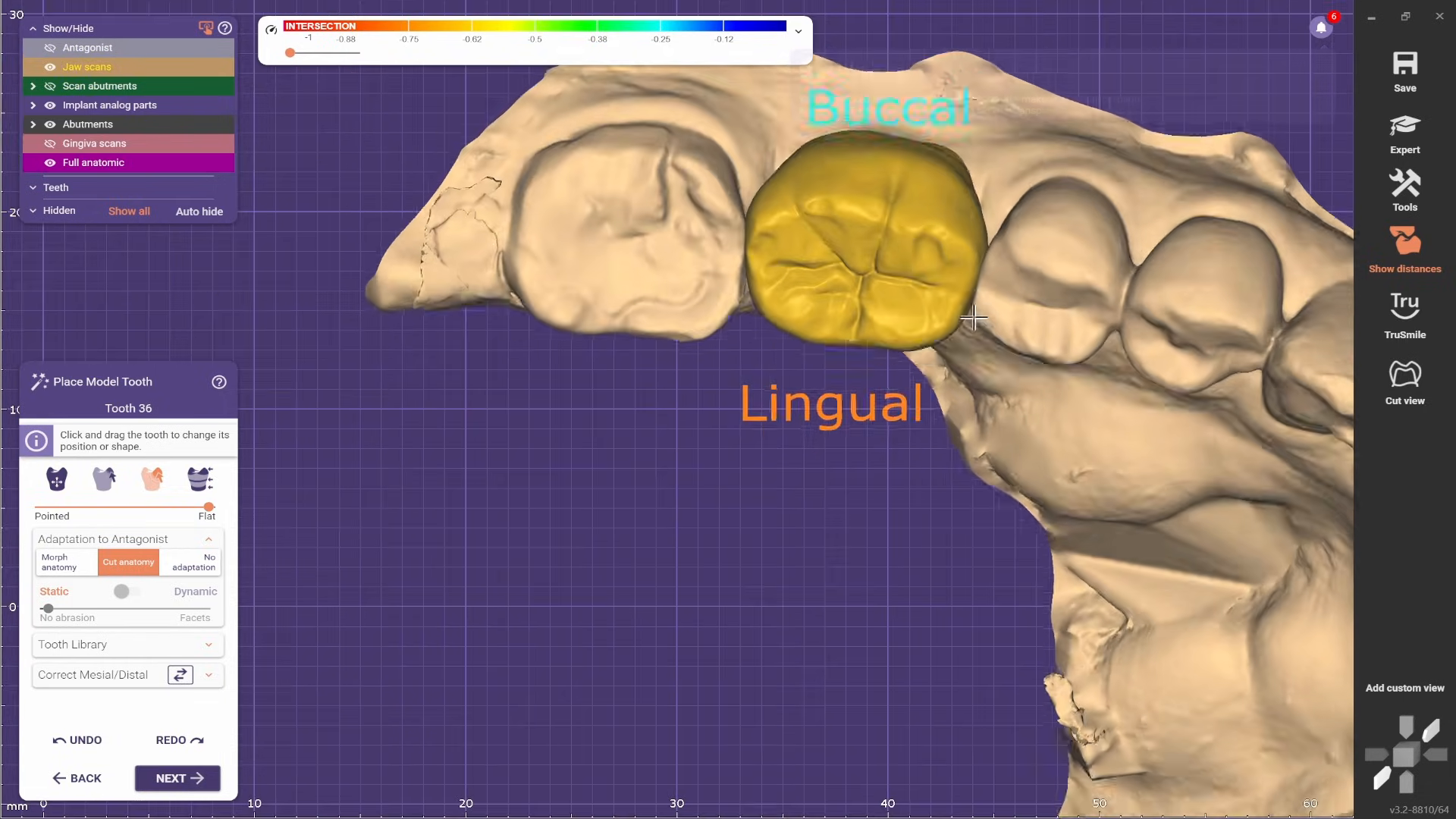
right_click_drag(975, 316, 854, 367)
scroll(826, 325, "up", 1)
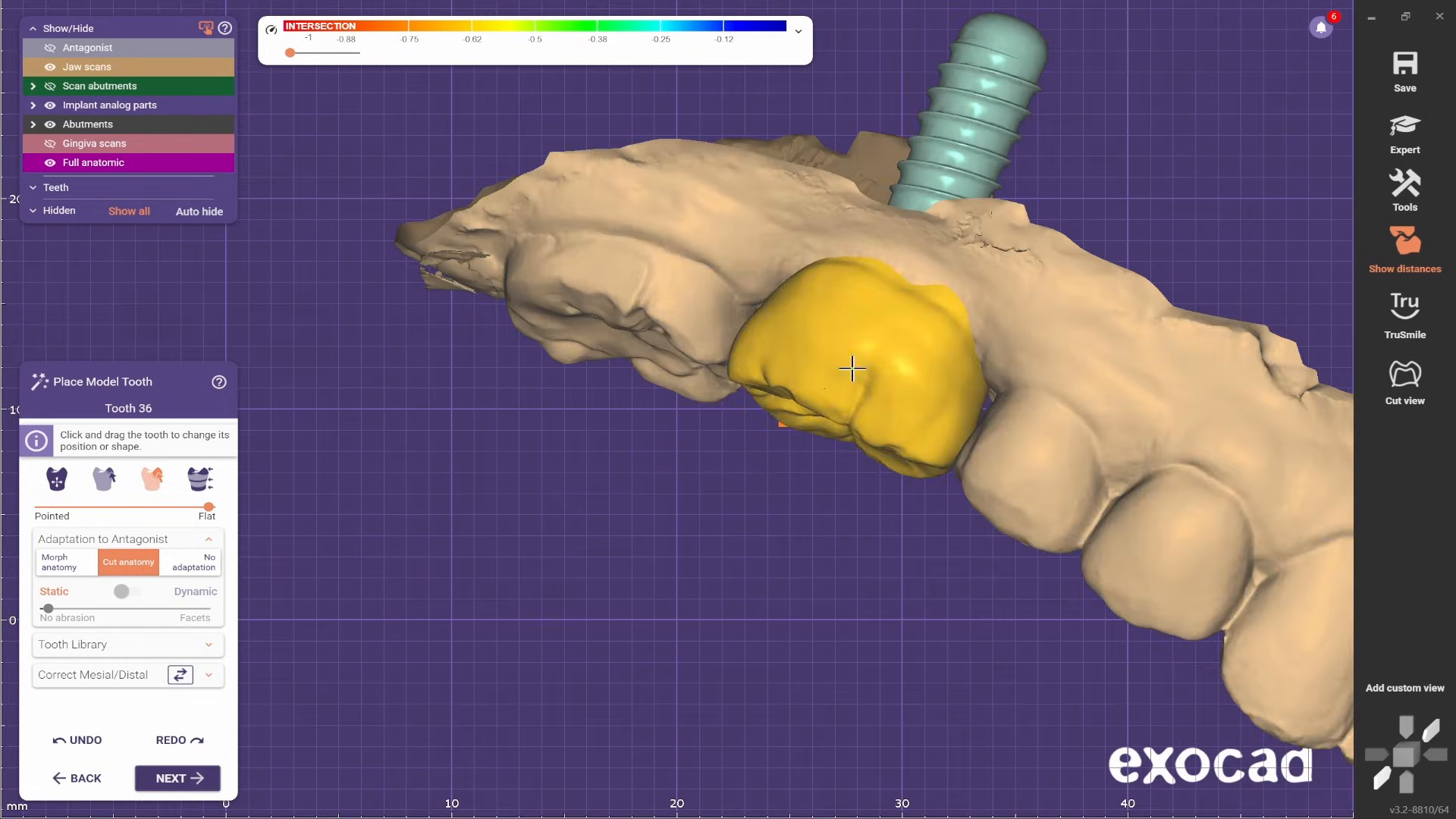
- Make the jaw scans transparent and activate the banded reshaping tool for the model tooth
middle_click(685, 292, "shift")
scroll(864, 351, "up", 2)
scroll(1040, 322, "down", 3)
right_click_drag(1039, 322, 1106, 451)
scroll(845, 559, "up", 1)
scroll(1128, 425, "up", 2)
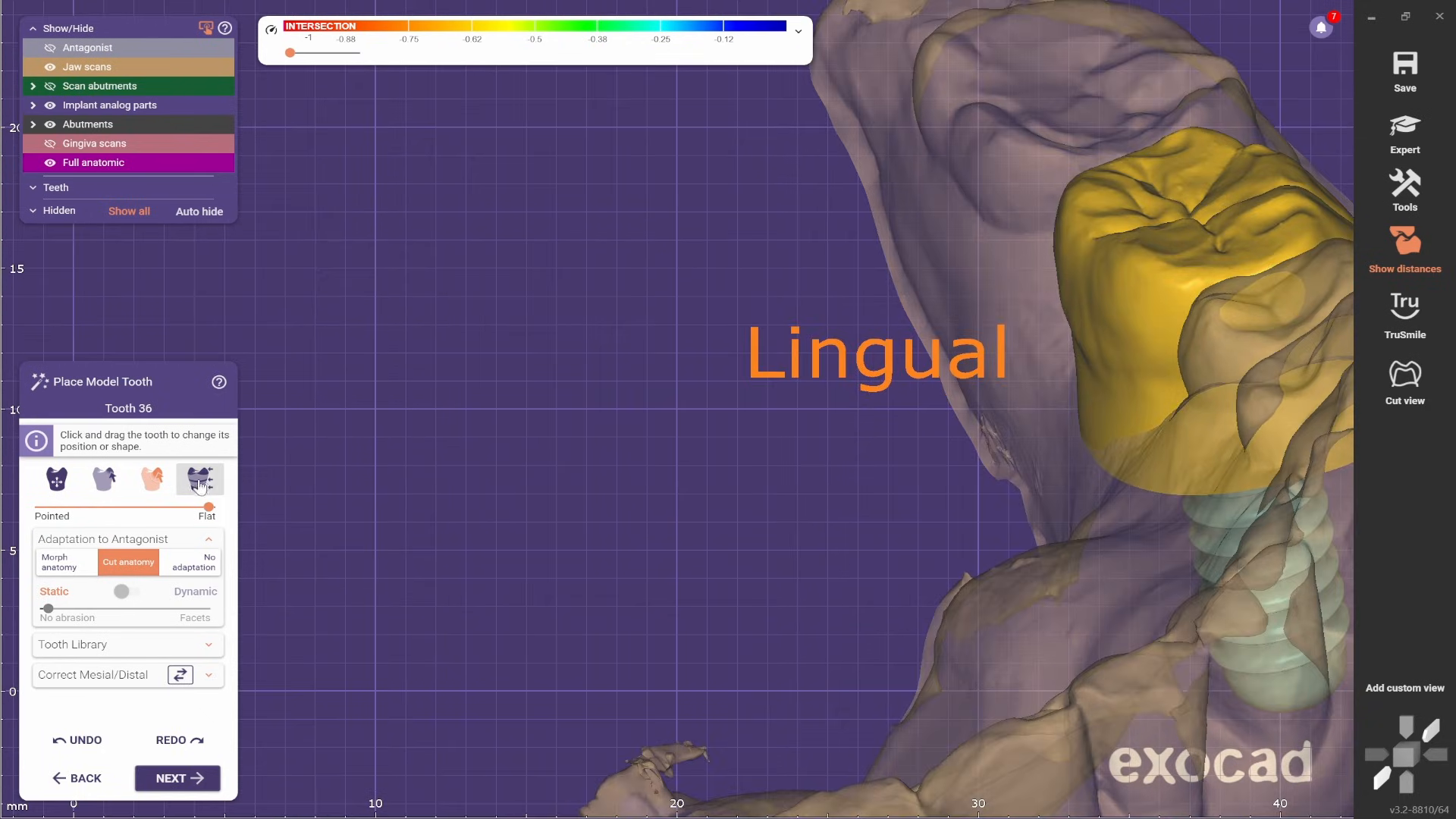
scroll(1089, 439, "up", 3)
scroll(1047, 478, "down", 3)
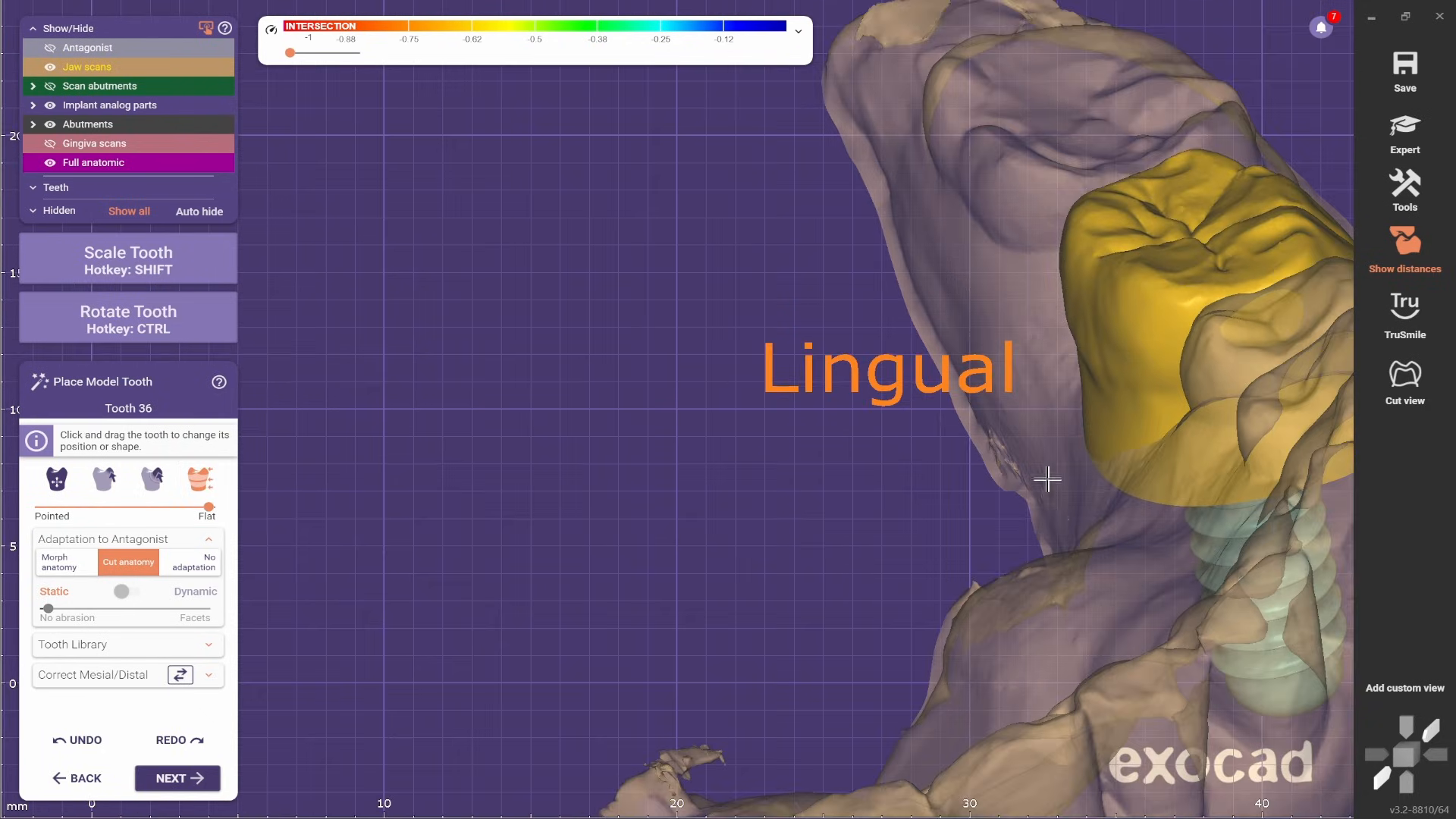
- Hide the jaw scans and adjust the cervical part of the model tooth above the implant
middle_click(1028, 569, "ctrl")
right_click_drag(1027, 576, 706, 491)
scroll(884, 522, "up", 1)
key("shift")
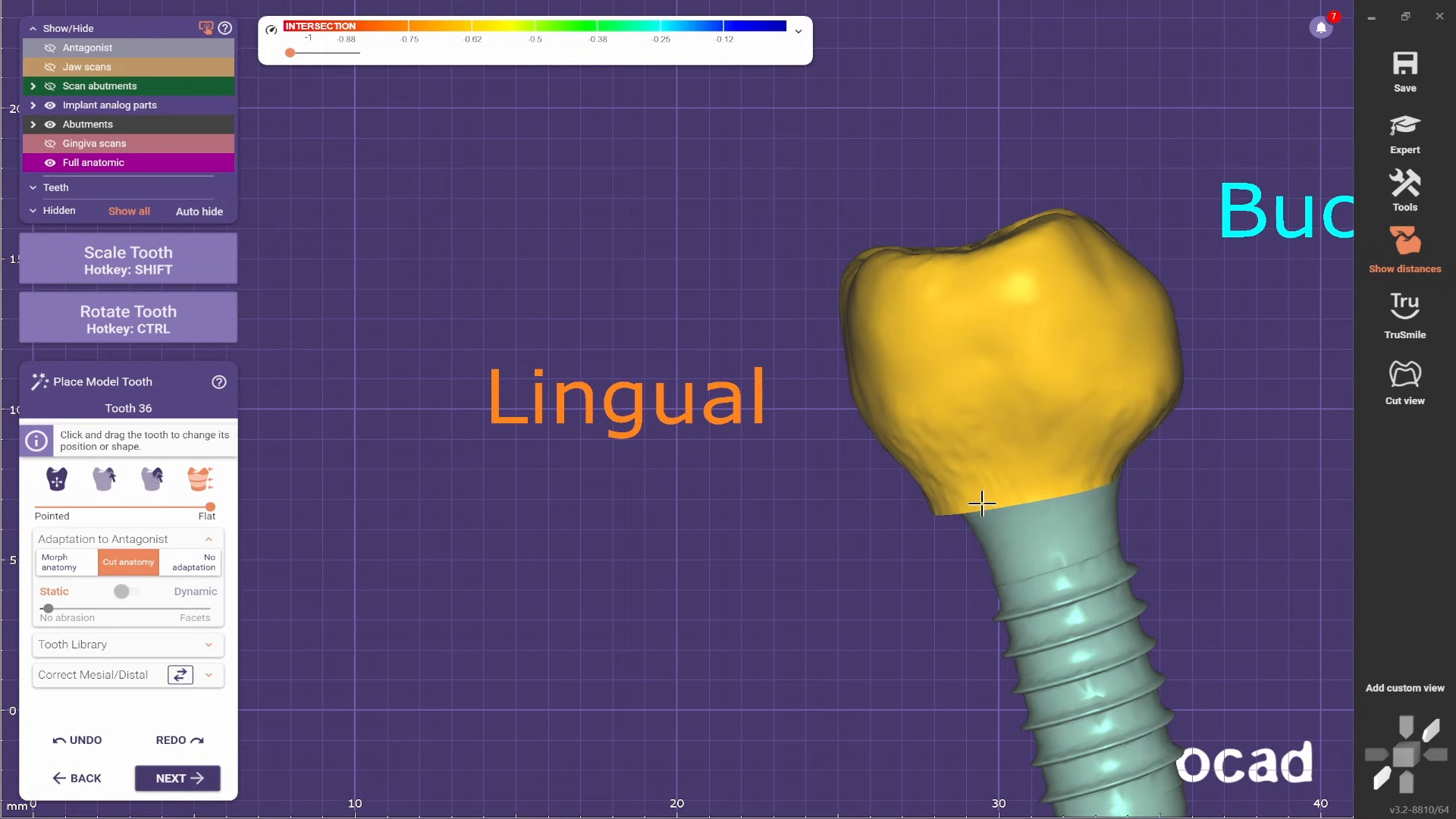
- Check the crown's cervical transition to the implant from another side and show the jaw scans again
scroll(893, 543, "down", 2)
right_click_drag(894, 546, 561, 534)
scroll(551, 530, "up", 1)
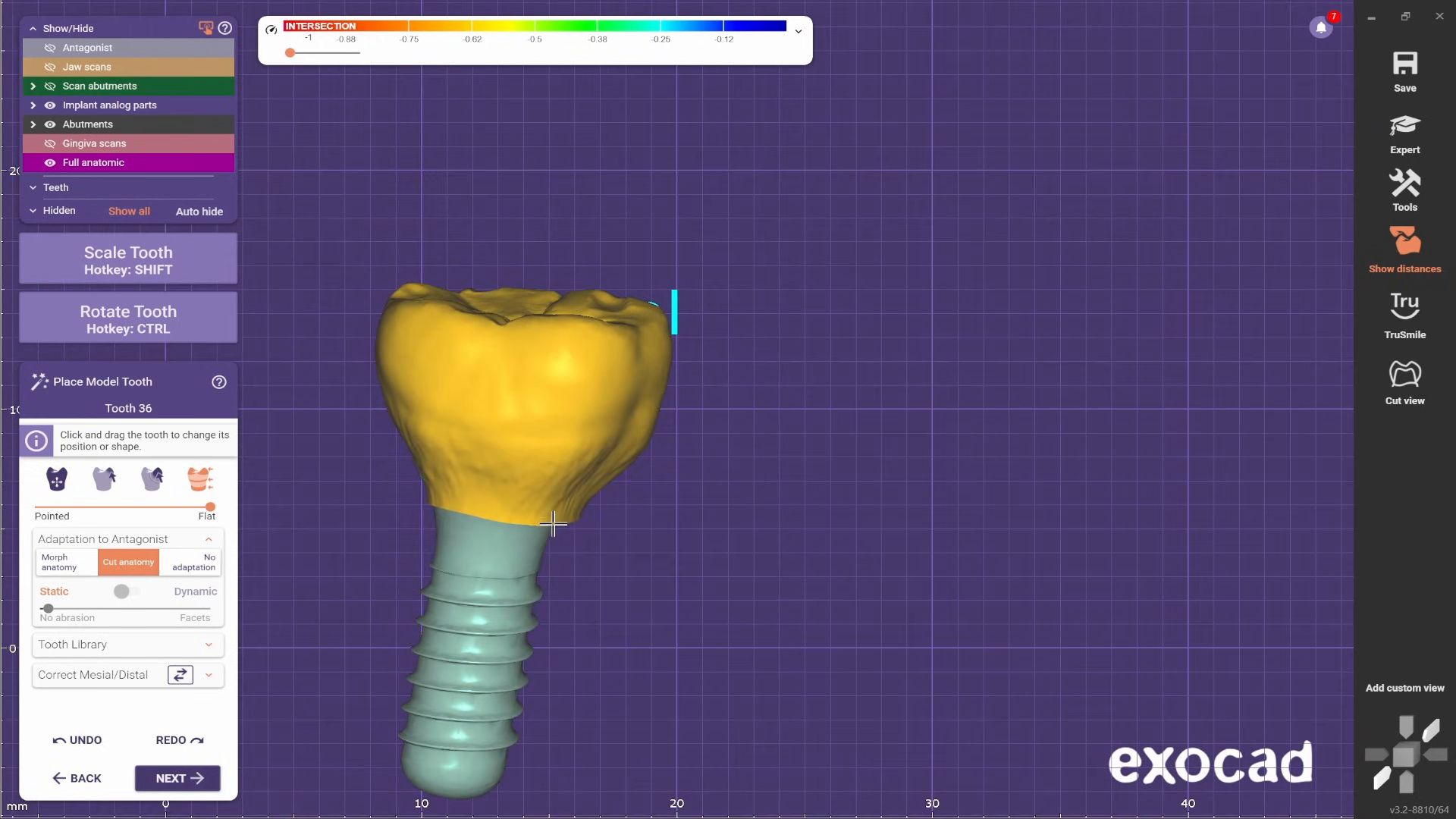
scroll(796, 535, "down", 2)
right_click_drag(802, 539, 816, 480)
scroll(819, 463, "down", 2)
key("j")
scroll(788, 413, "down", 2)
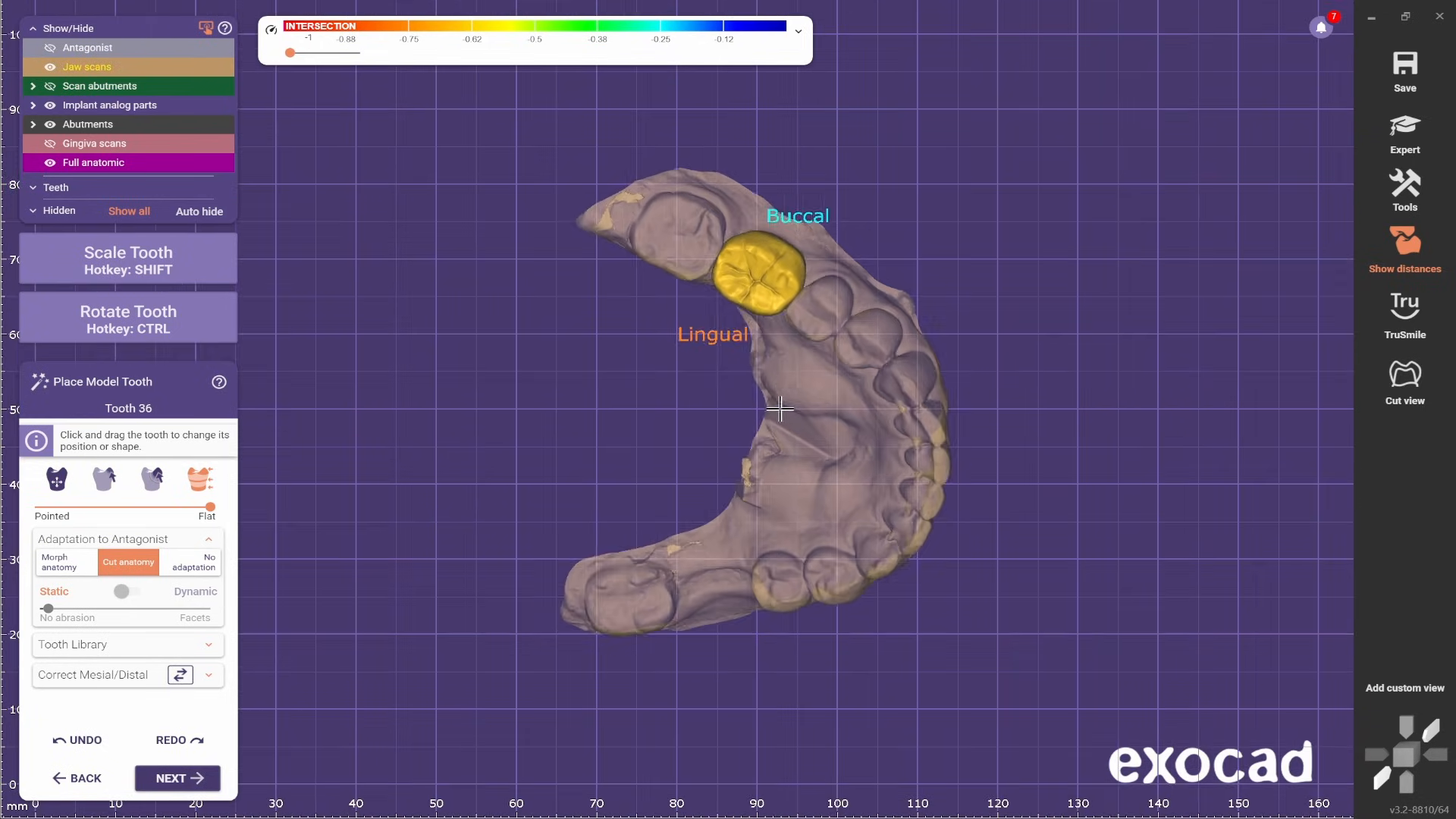
- Make the jaw scans opaque and refine small areas of the lingual cusps from the occlusal view
scroll(781, 409, "up", 2)
scroll(884, 365, "up", 3, "shift")
scroll(884, 367, "down", 1)
right_click_drag(885, 369, 785, 306)
scroll(789, 361, "down", 2)
scroll(777, 329, "up", 5)
scroll(776, 311, "down", 1)
scroll(785, 305, "up", 3)
left_click(104, 480)
scroll(814, 158, "up", 3)
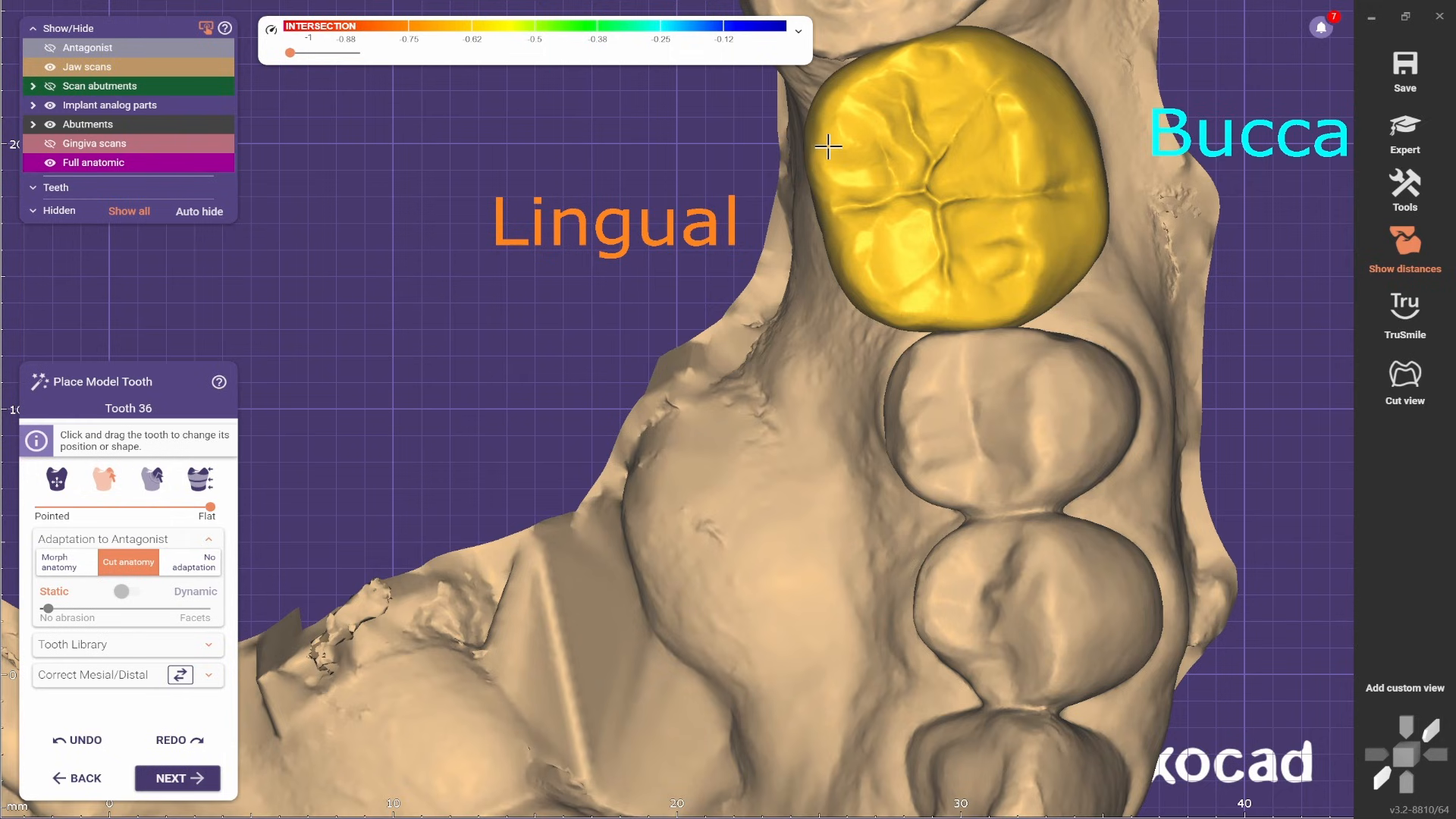
- Adjust larger areas of the model tooth's outline to line up with the dental arch
scroll(876, 289, "down", 3)
middle_click_drag(715, 353, 829, 333)
scroll(943, 228, "up", 2)
scroll(944, 357, "down", 1)
key("3")
scroll(946, 355, "up", 1)
scroll(1020, 288, "down", 3)
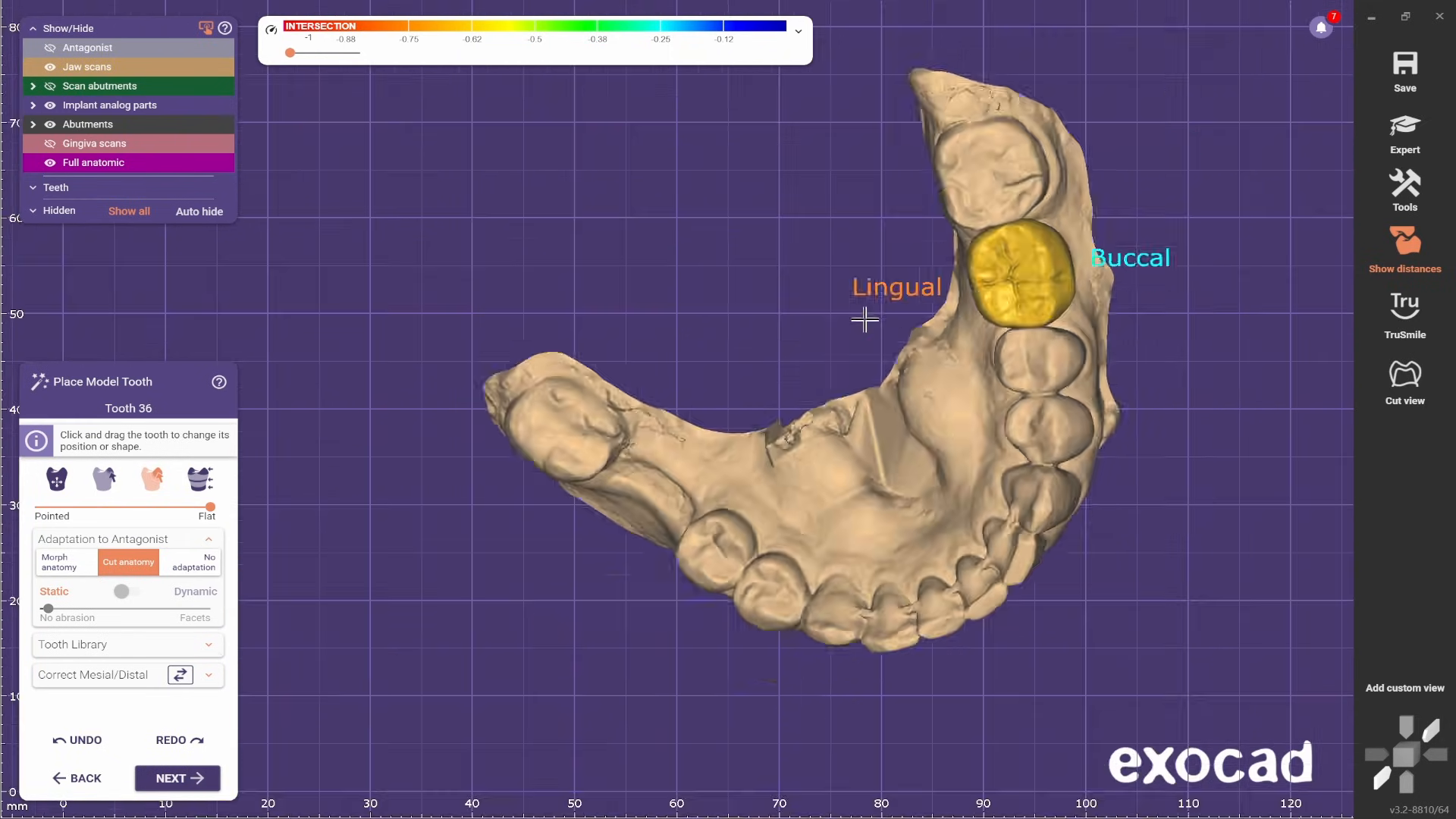
- Refine small areas of the buccal cusps in line with the neighboring teeth, sighting along the arch
scroll(1088, 367, "up", 2)
right_click_drag(865, 318, 841, 381)
scroll(841, 377, "down", 1)
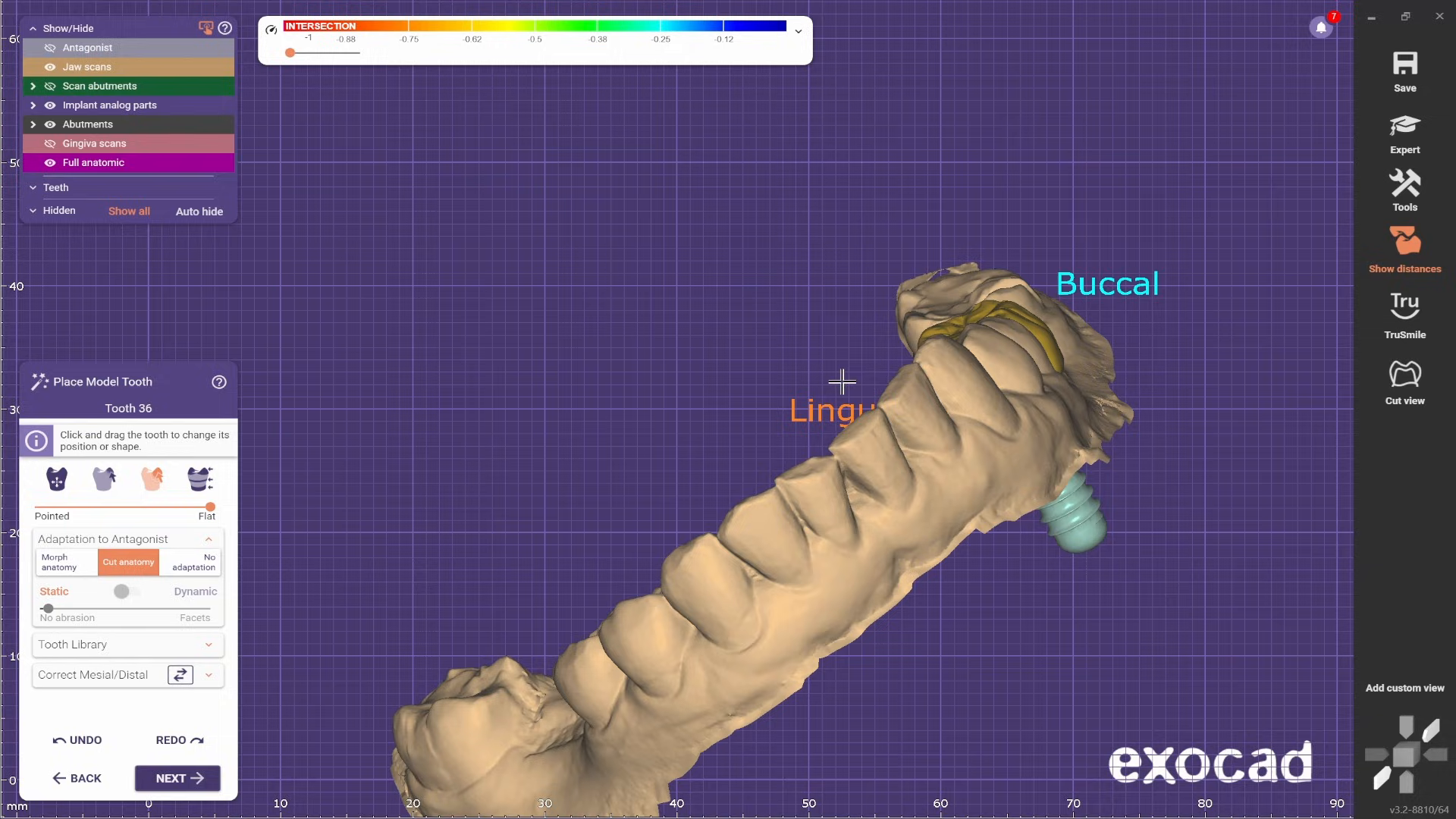
left_click(96, 488)
scroll(1049, 282, "up", 3)
scroll(957, 416, "up", 2)
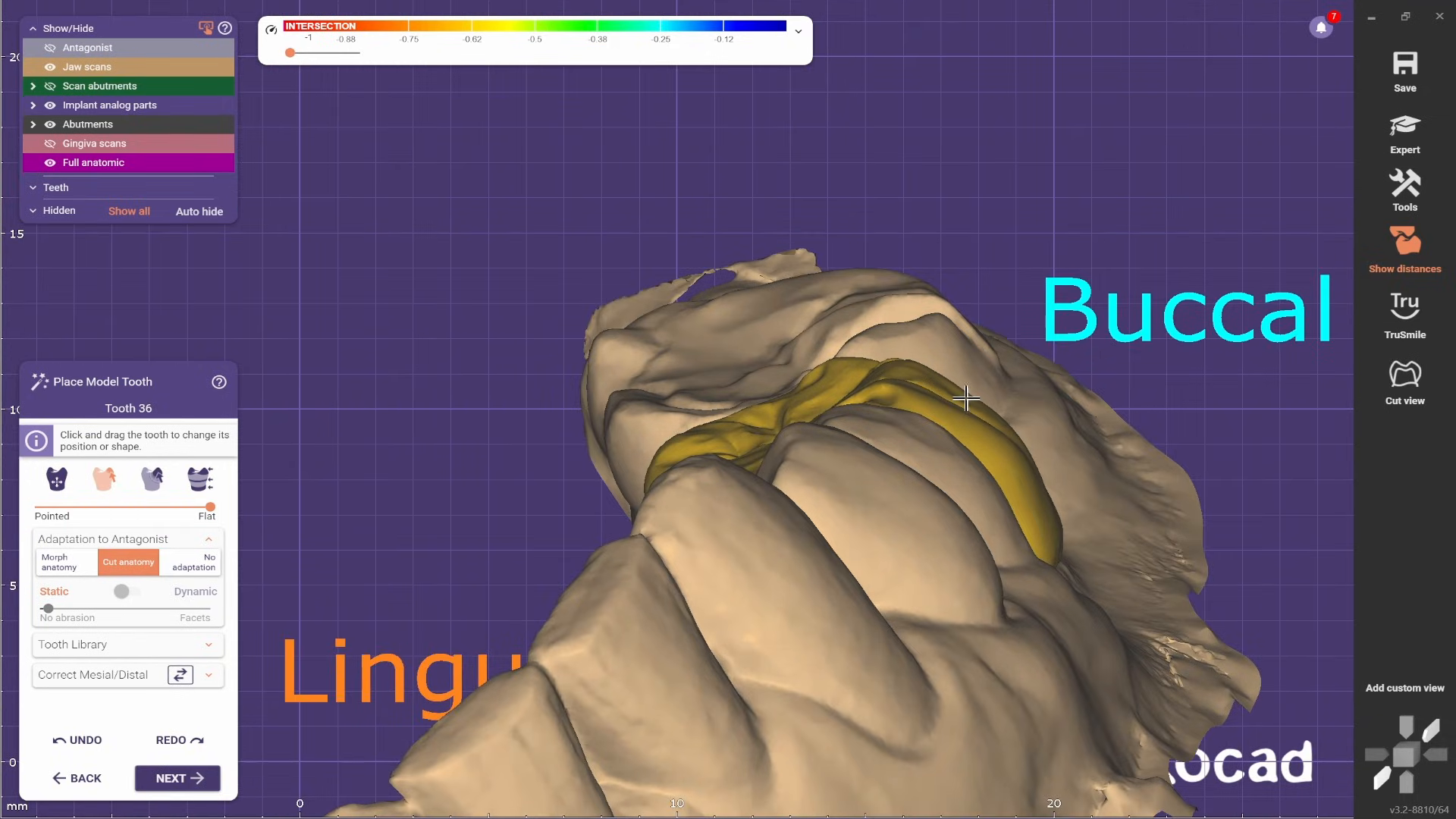
right_click_drag(919, 365, 1000, 311)
scroll(999, 312, "down", 2)
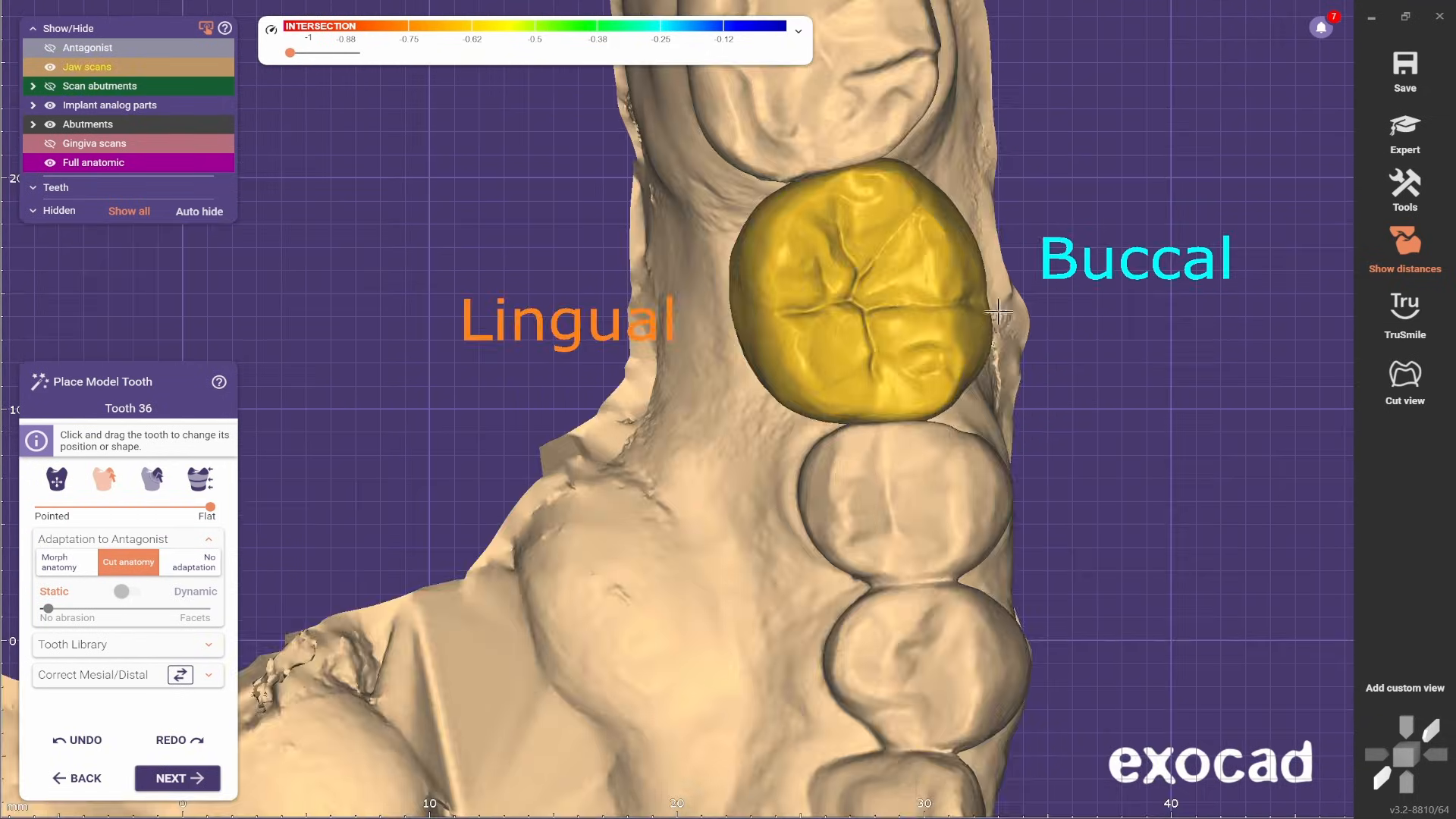
- Fine-tune the model tooth's lingual outline between the neighboring teeth from the occlusal view
scroll(778, 251, "down", 2)
scroll(840, 209, "up", 1)
scroll(927, 180, "down", 1)
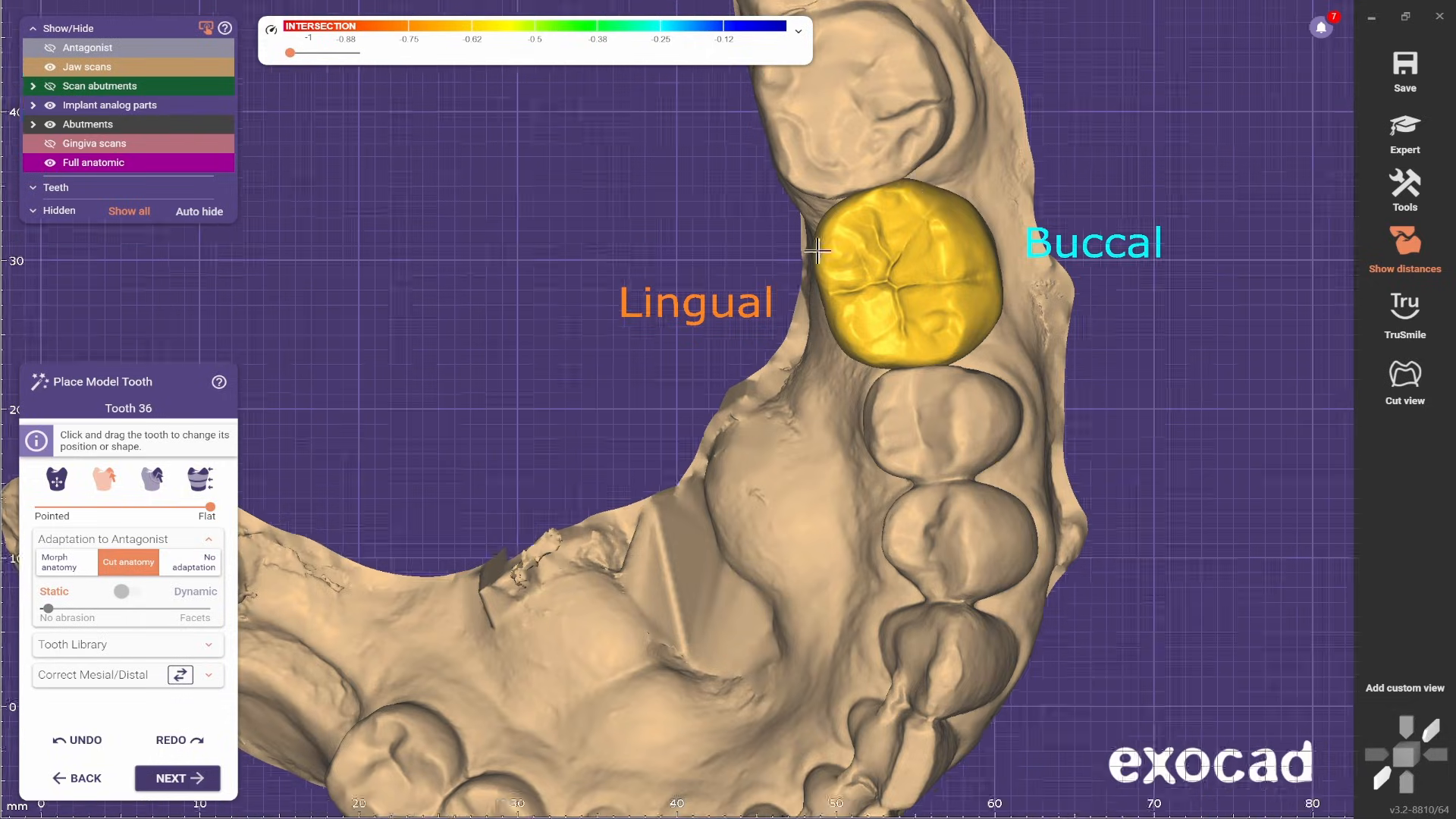
scroll(826, 326, "up", 1)
scroll(731, 493, "down", 3)
- Make the jaw scans transparent and reshape the mesial and distal contact areas from the buccal side
right_click_drag(731, 493, 735, 579)
scroll(721, 584, "up", 3)
scroll(739, 575, "up", 3)
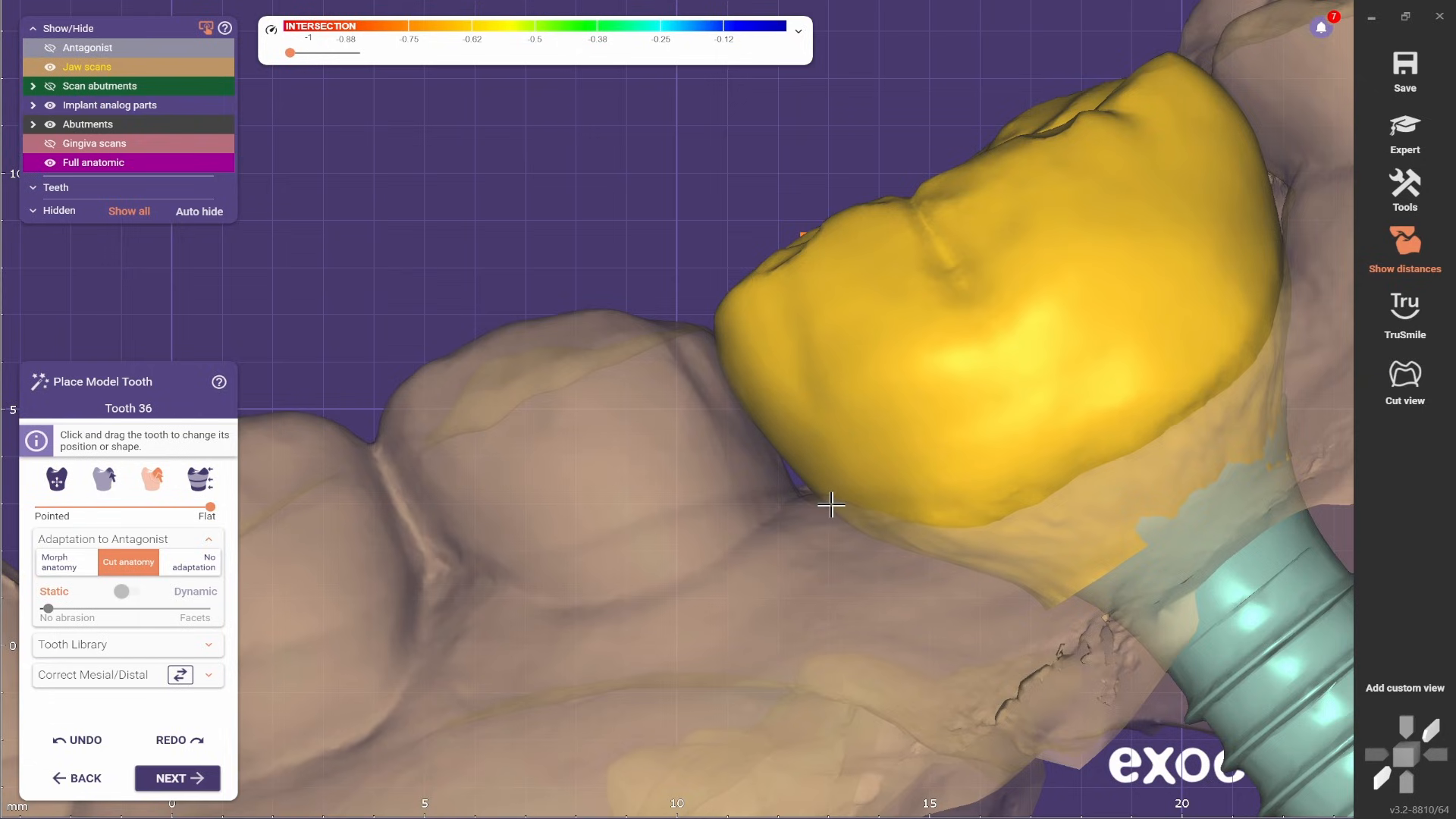
right_click_drag(784, 576, 838, 569)
left_click(105, 479)
scroll(934, 542, "up", 2)
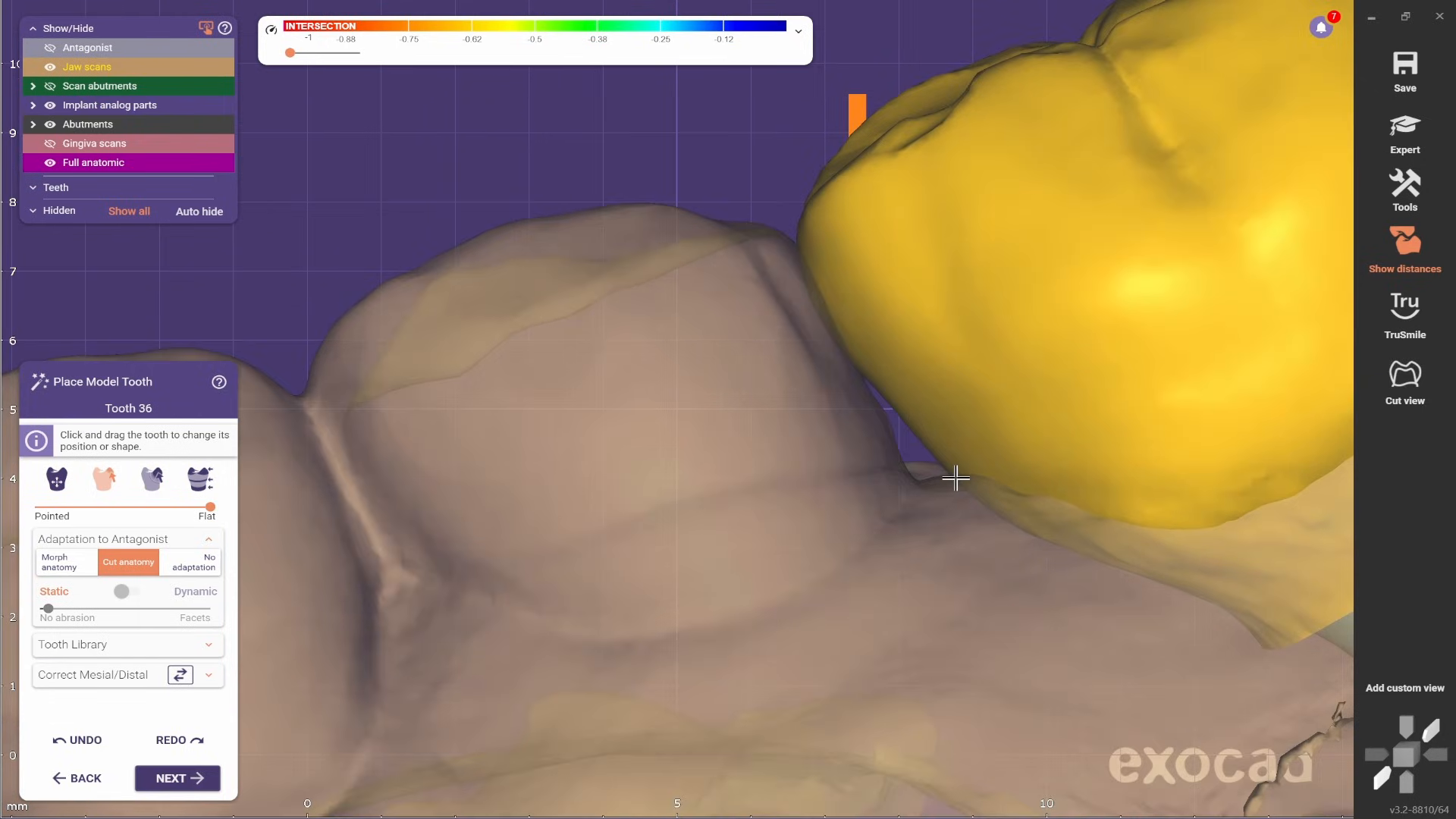
right_click_drag(956, 477, 823, 580)
scroll(948, 497, "down", 3)
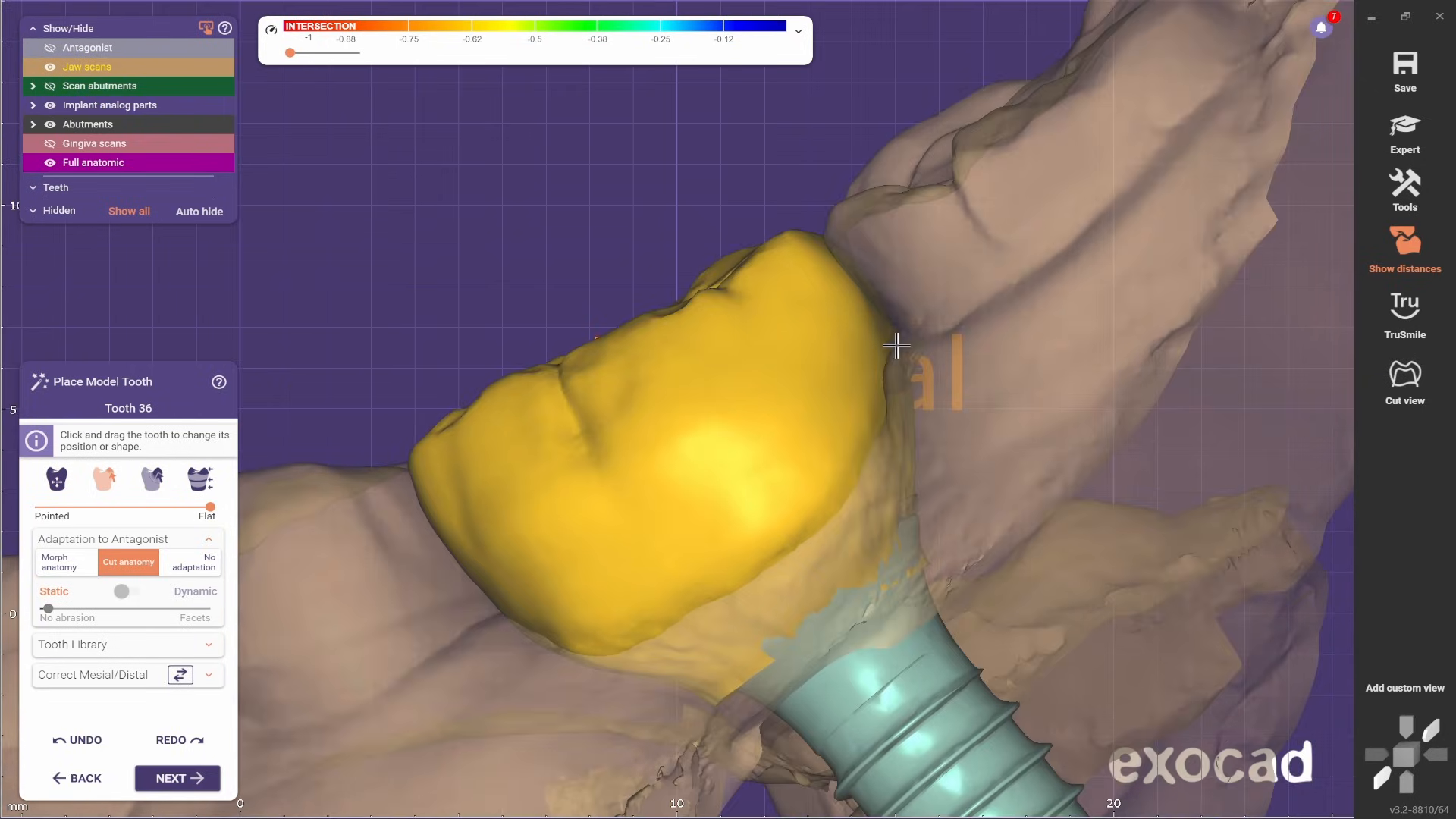
- Finish the tooth placement, proceed to Abutment Bottoms and set the profile border height to 0 mm
scroll(890, 384, "down", 4)
right_click_drag(891, 383, 577, 539)
scroll(775, 527, "down", 2)
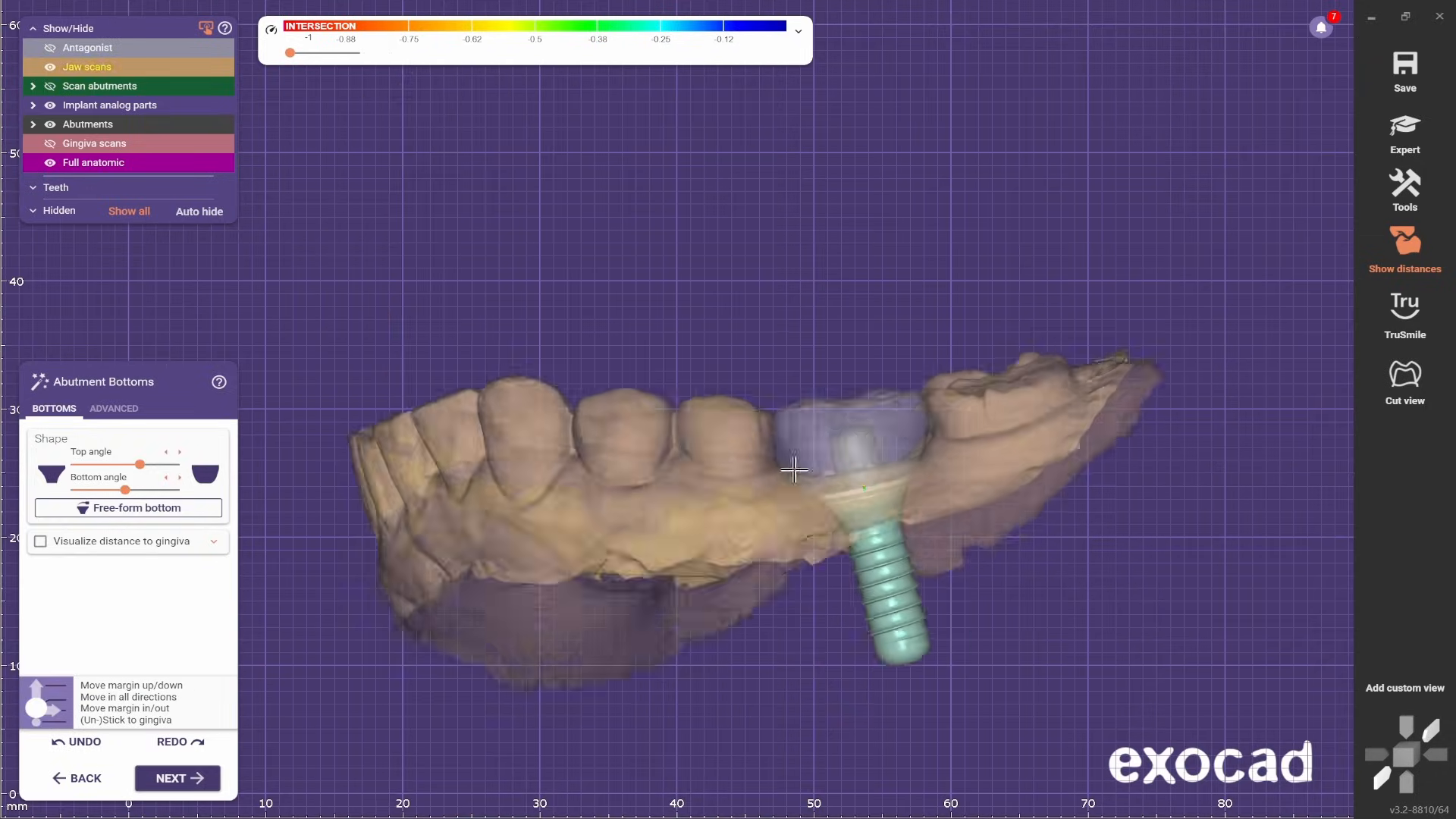
left_click(121, 409)
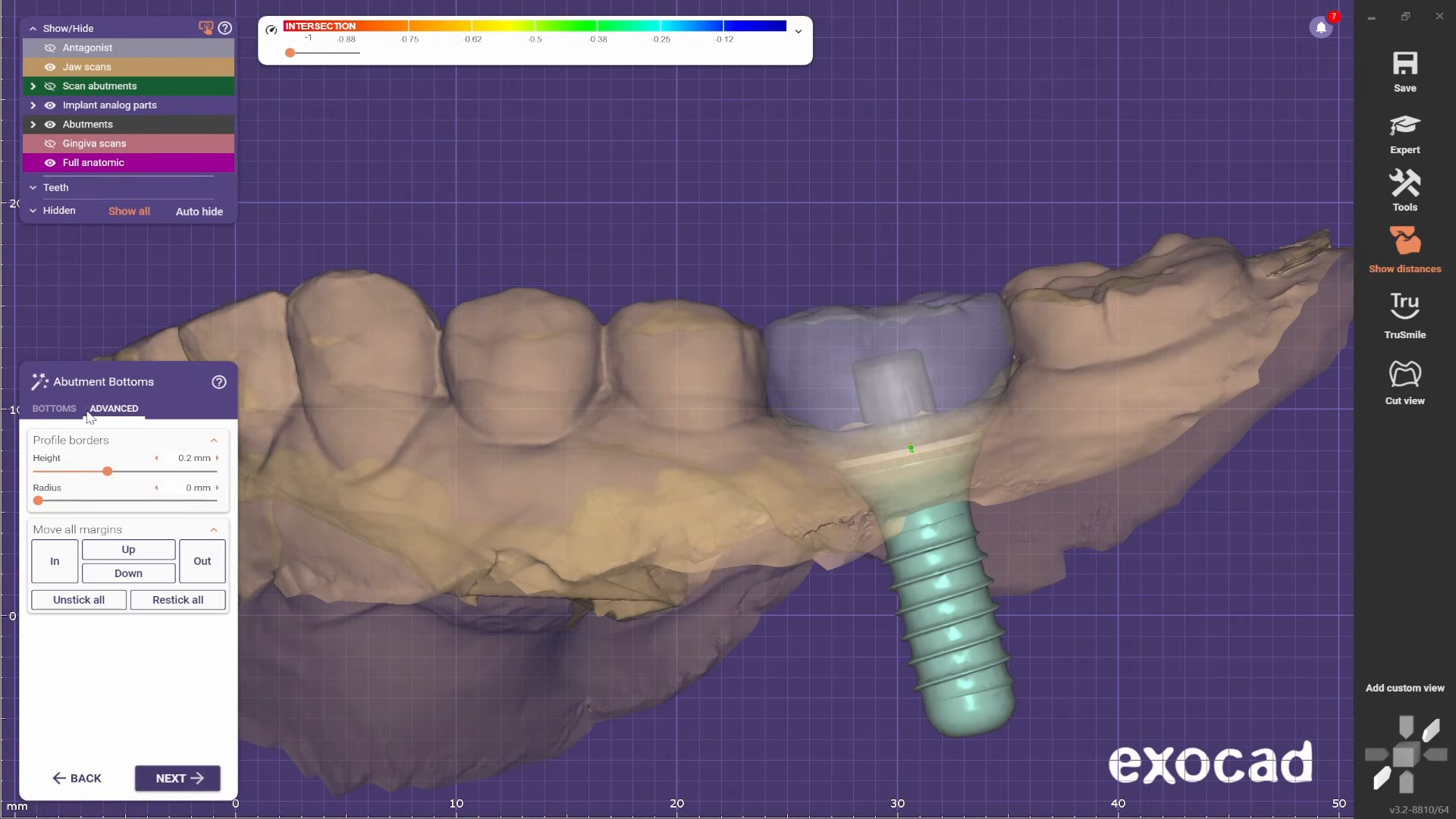
scroll(452, 492, "down", 3)
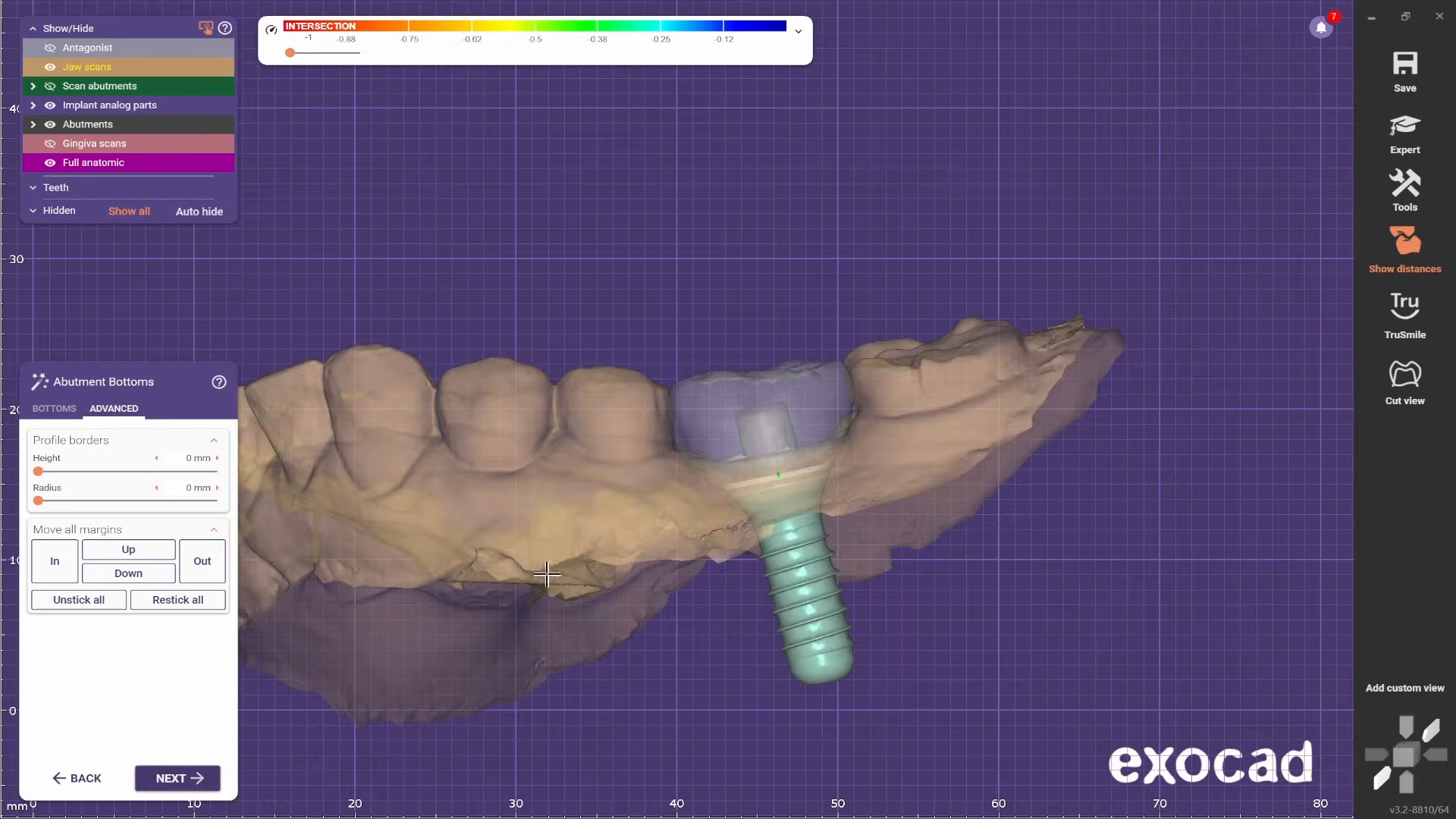
- Hide the jaw scans and inspect the abutment margin and emergence profile inside the transparent crown
left_click(87, 67)
right_click_drag(493, 485, 786, 559)
scroll(978, 500, "up", 5)
scroll(986, 500, "up", 2)
scroll(1024, 498, "down", 4)
scroll(669, 546, "down", 1)
scroll(786, 558, "up", 4)
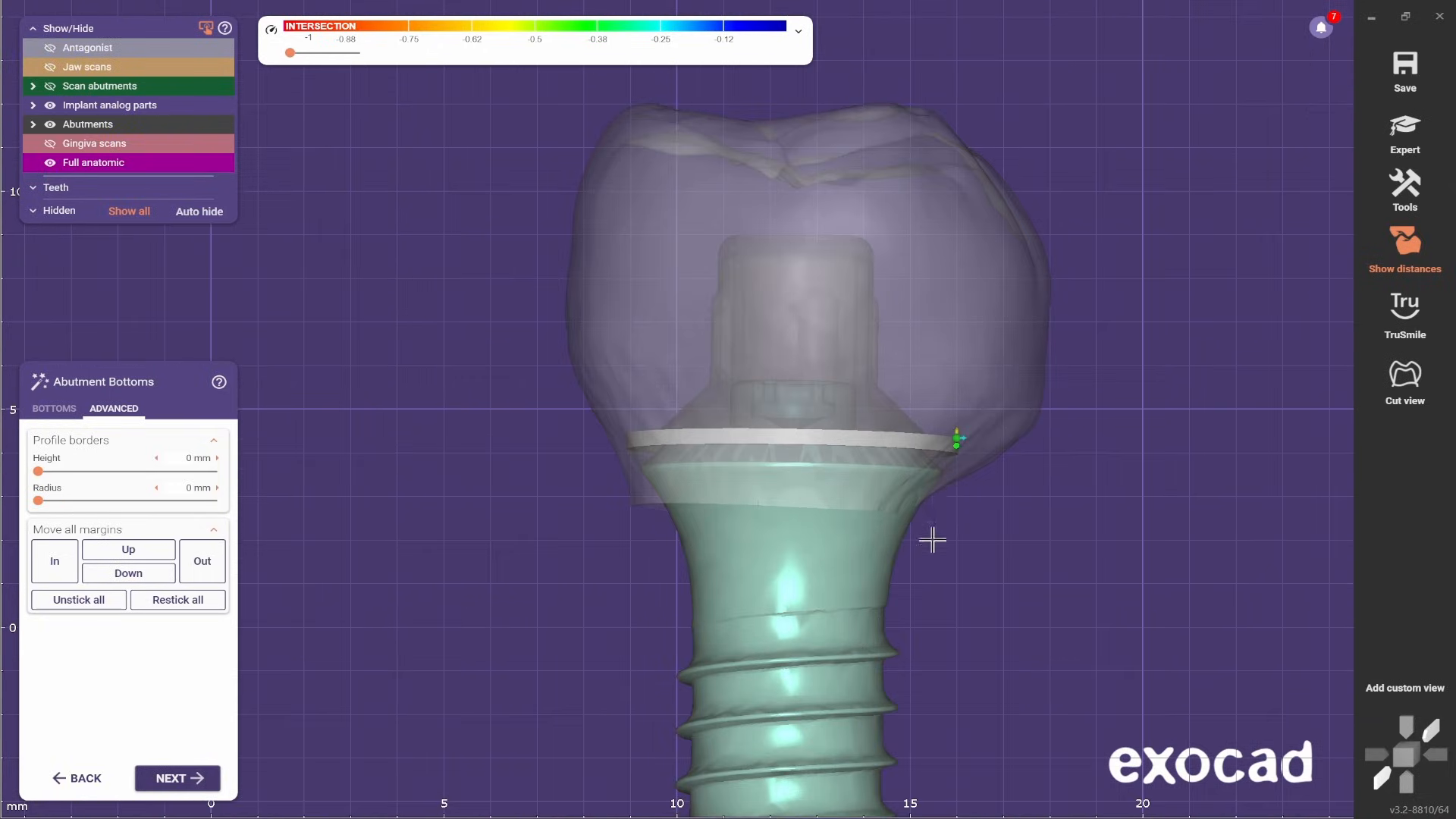
- Hide the crown and examine the abutment margin and implant profile, both alone and within the transparent jaw scans
scroll(988, 383, "down", 3, "ctrl")
scroll(950, 462, "up", 2)
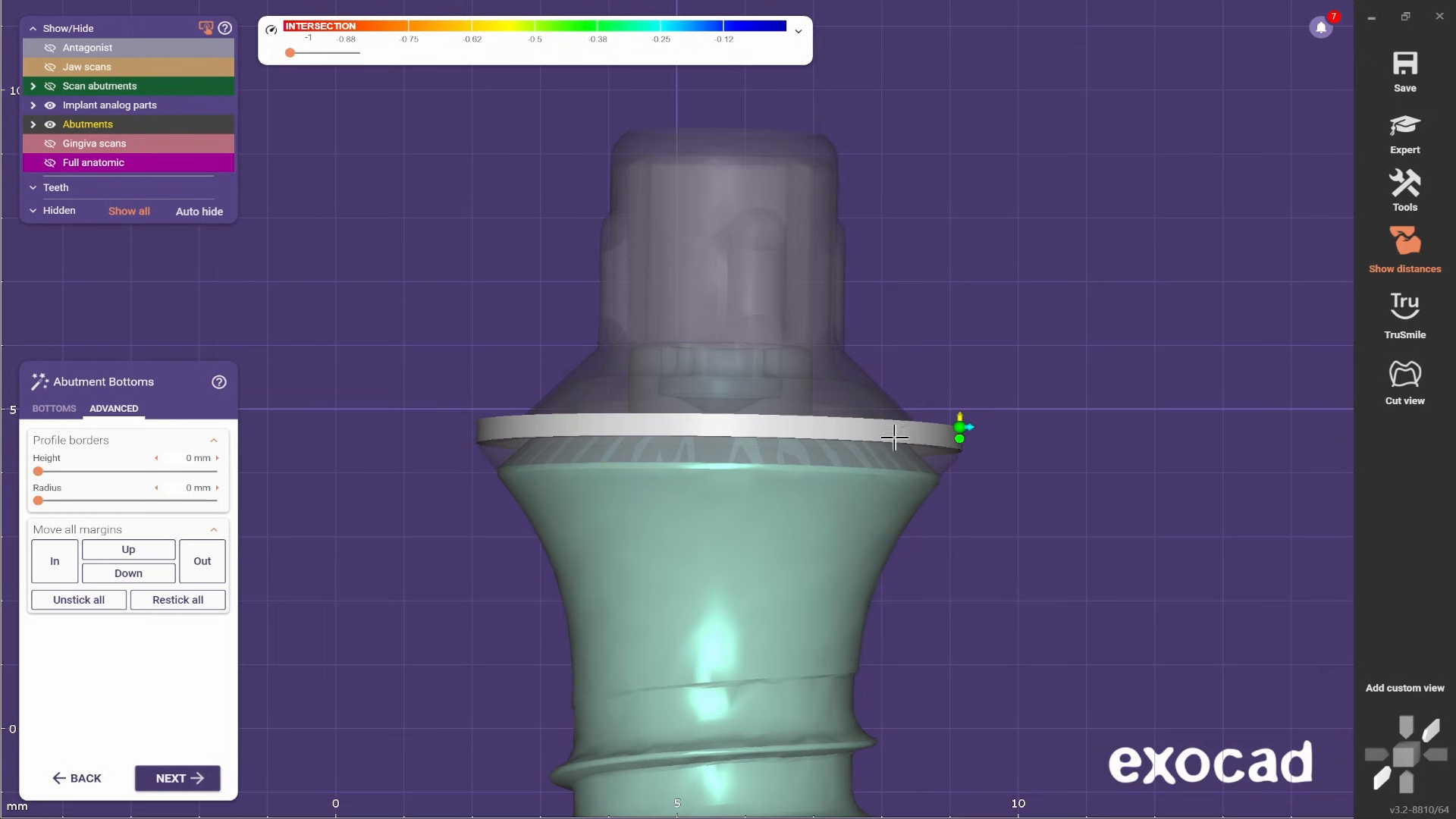
scroll(895, 437, "down", 2)
scroll(908, 451, "up", 2)
scroll(895, 470, "down", 2)
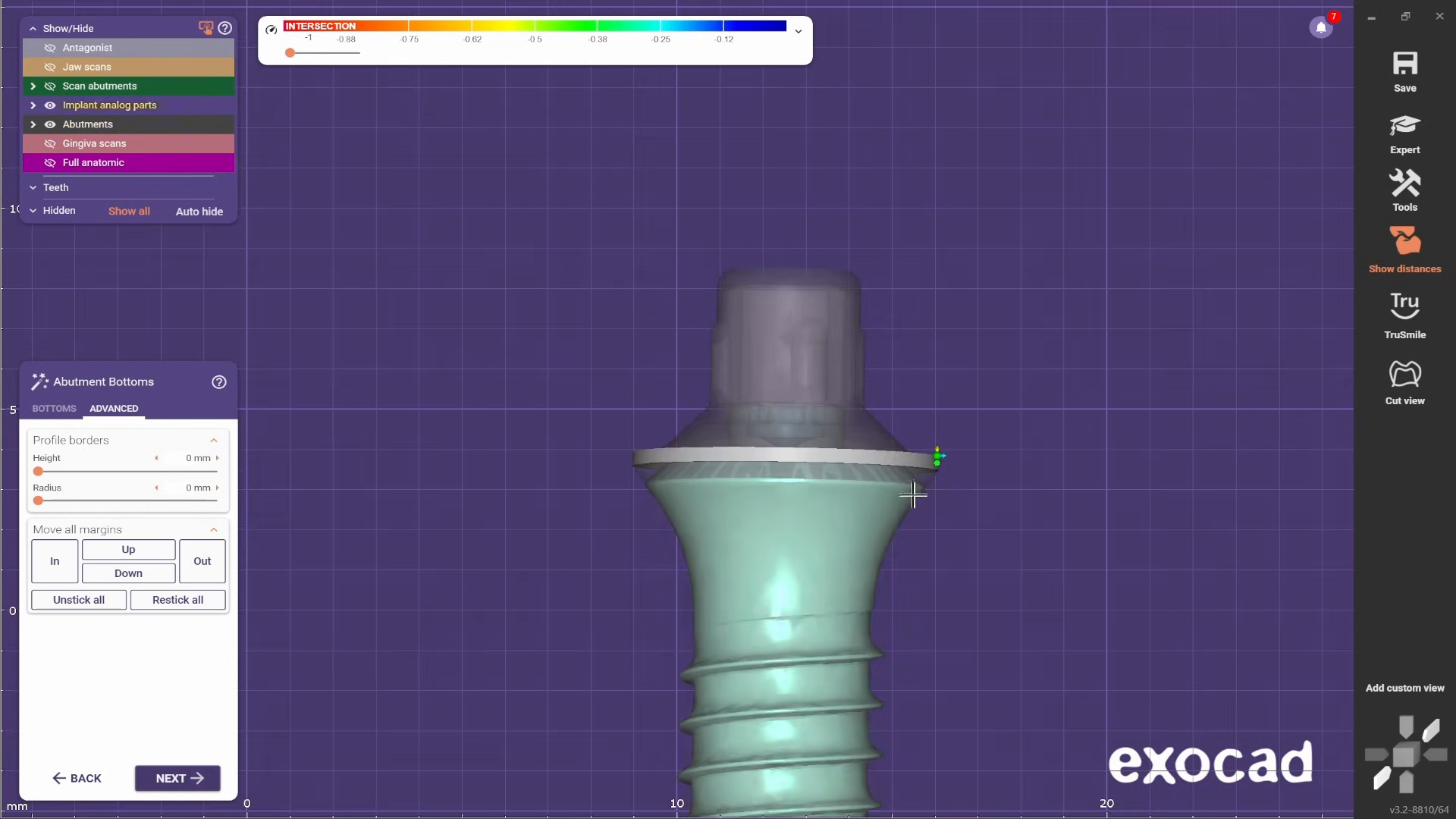
scroll(1015, 558, "down", 2)
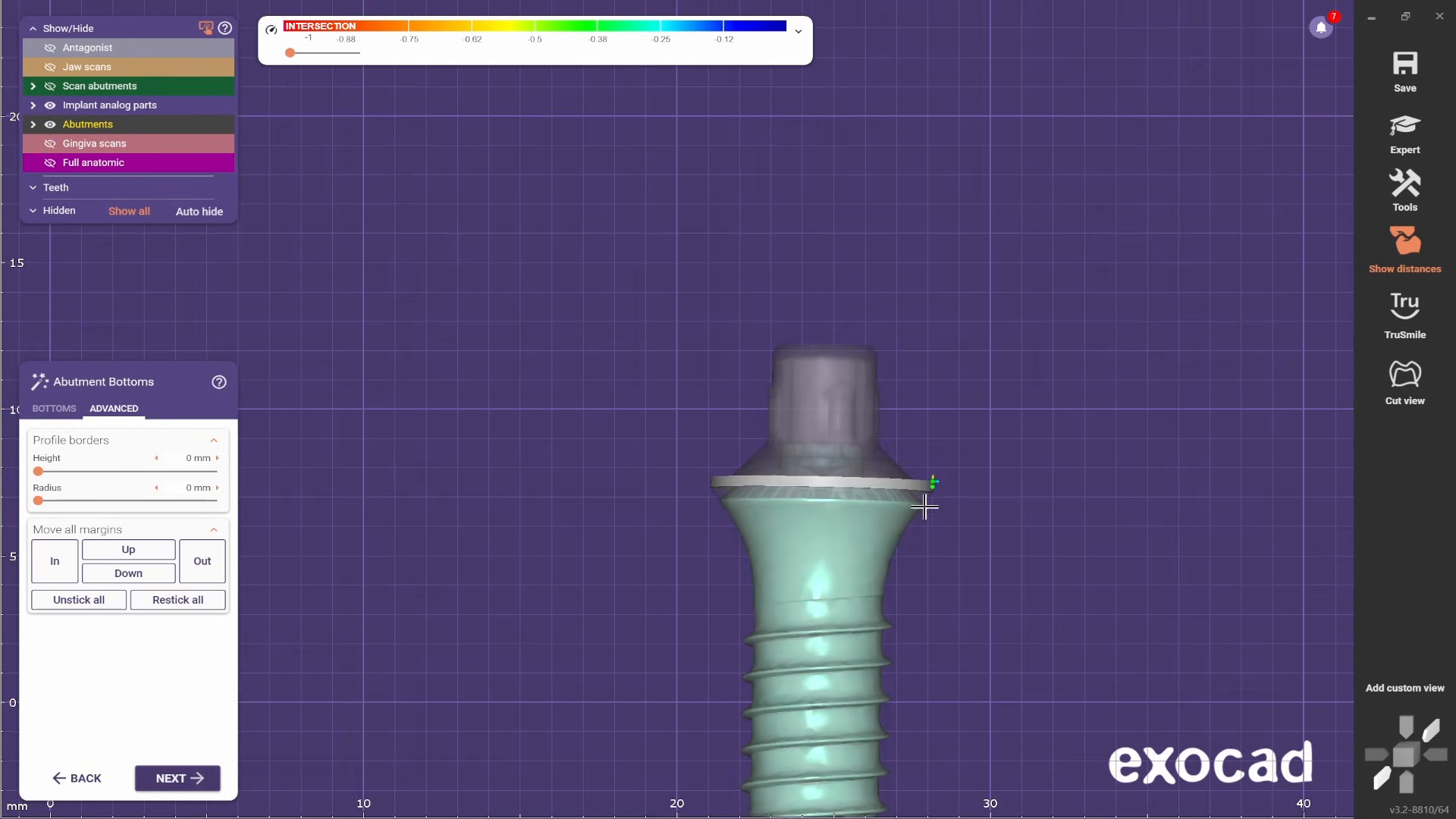
scroll(914, 531, "up", 3)
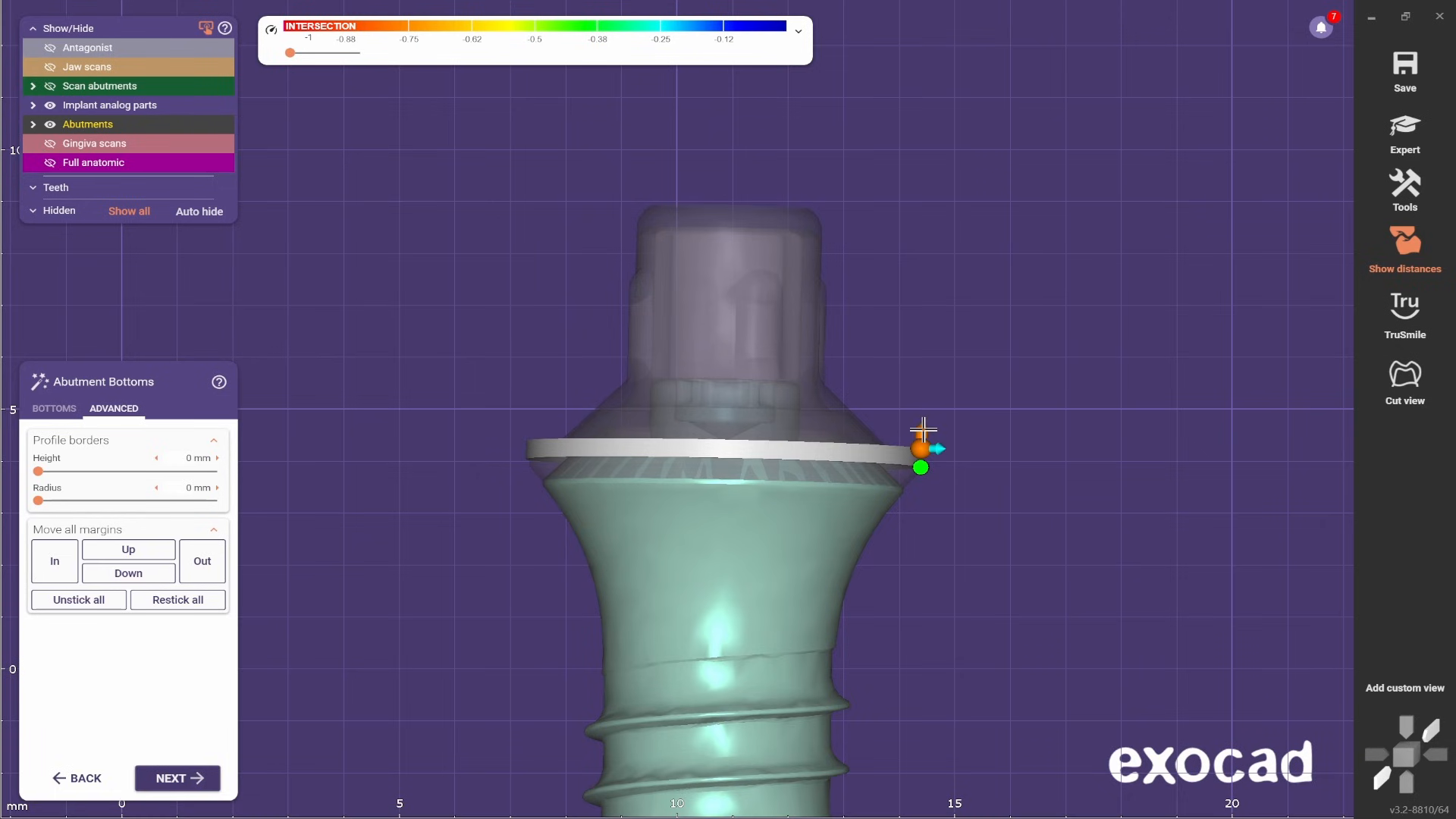
scroll(923, 430, "down", 3)
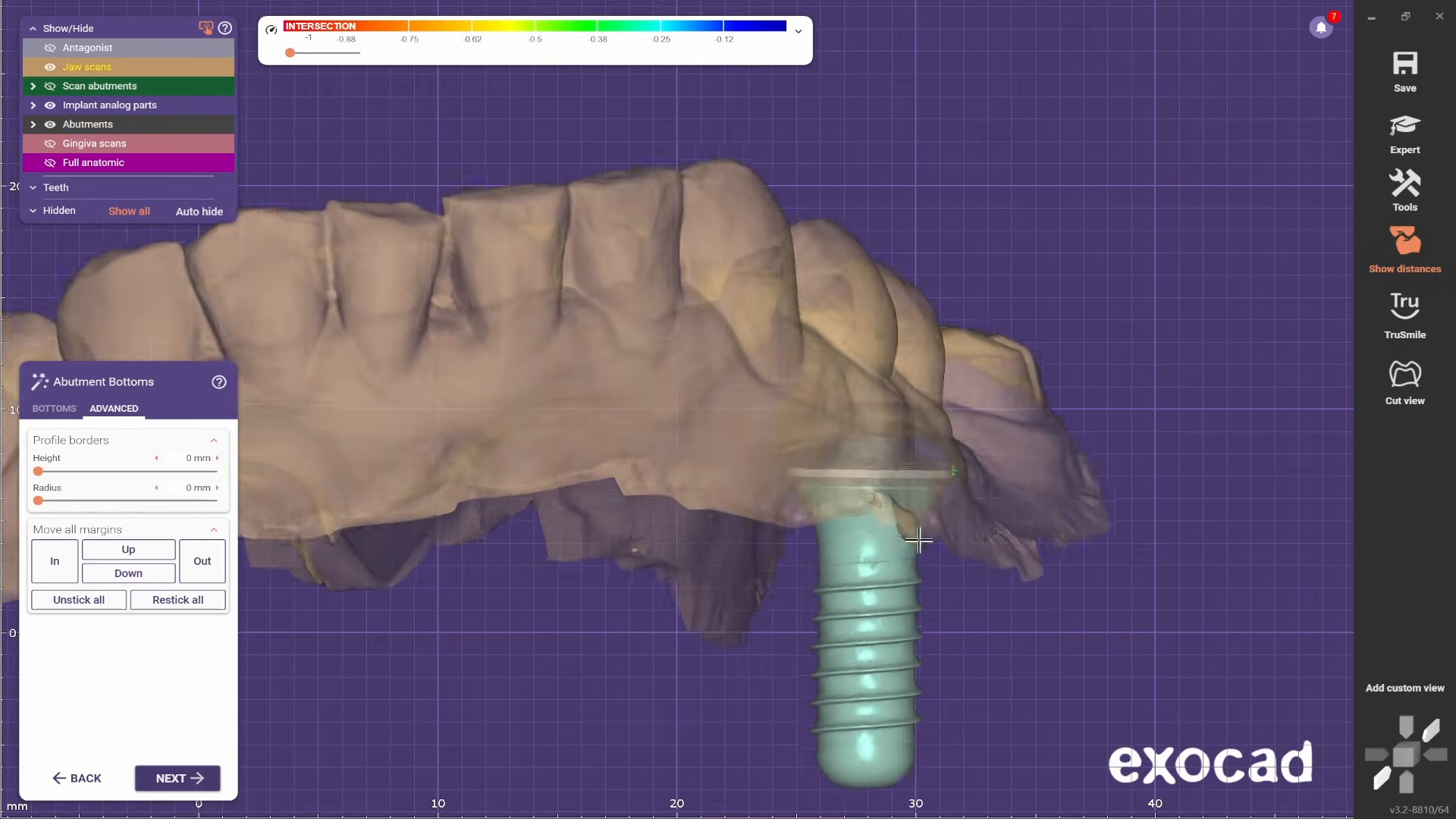
right_click_drag(919, 540, 798, 473)
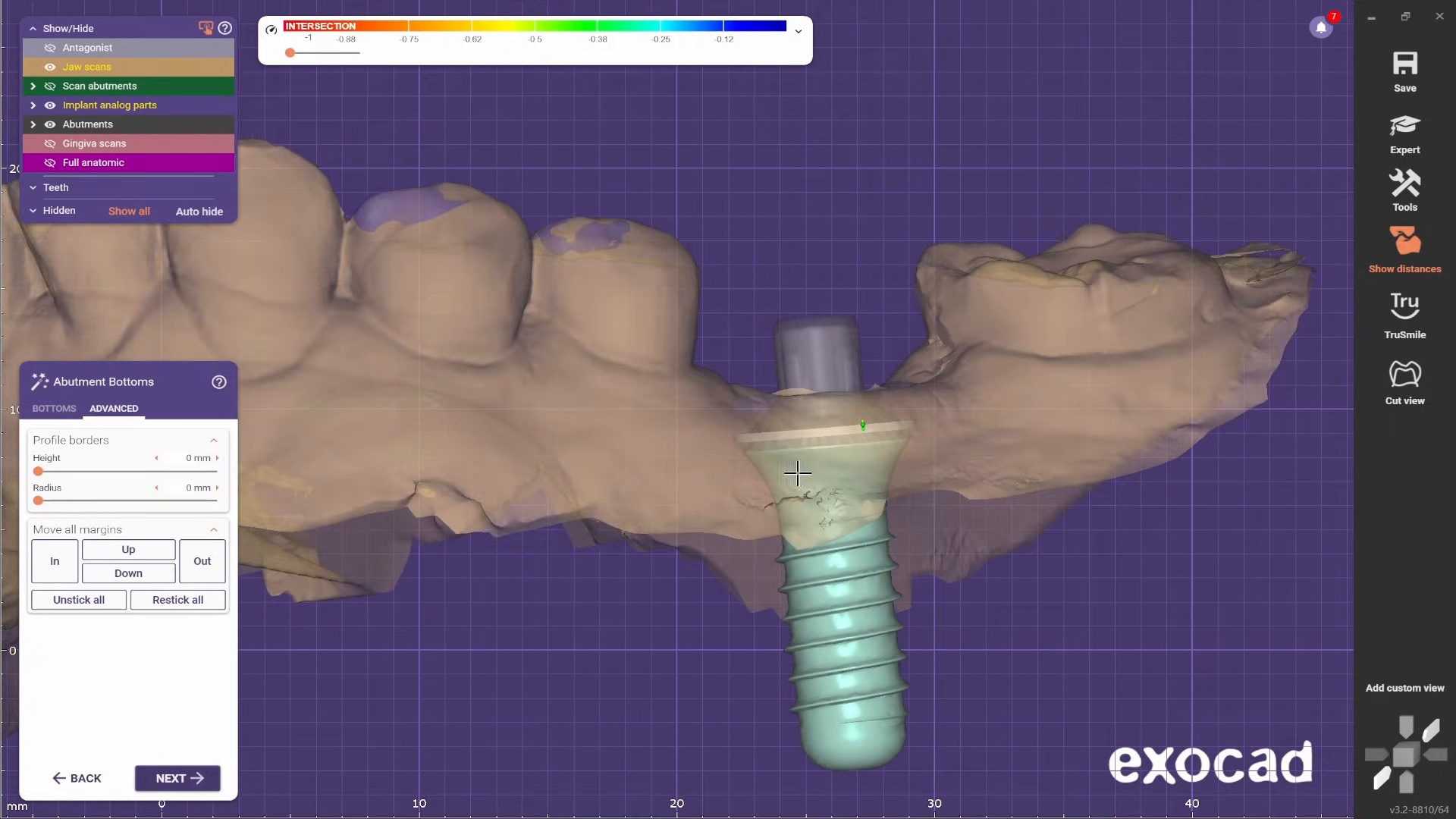
scroll(797, 473, "up", 3)
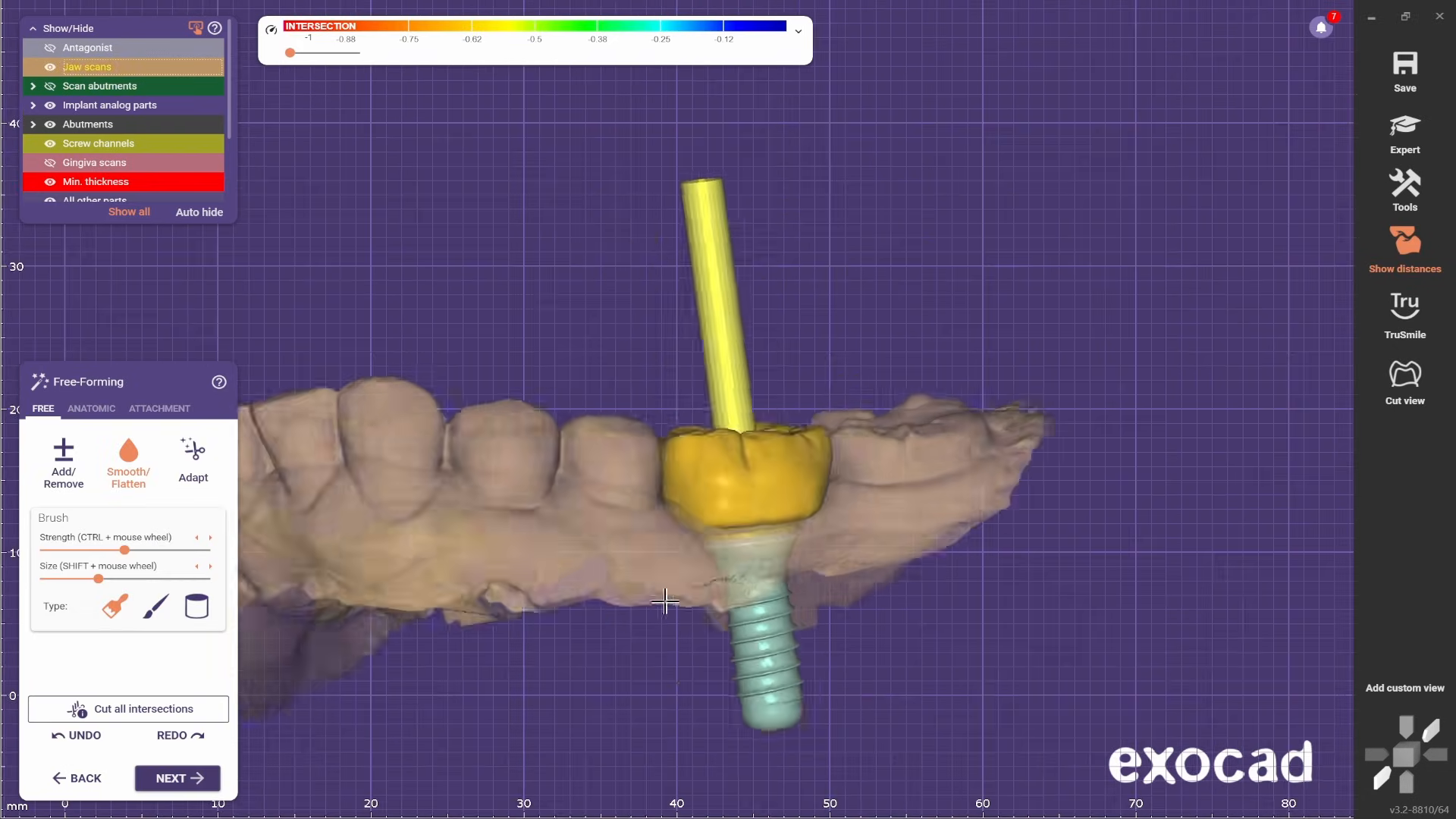
- Reduce the brush size and smooth the distal flank of the free-formed crown near the gingiva
right_click_drag(576, 599, 682, 470)
scroll(872, 518, "up", 5)
scroll(682, 467, "up", 2)
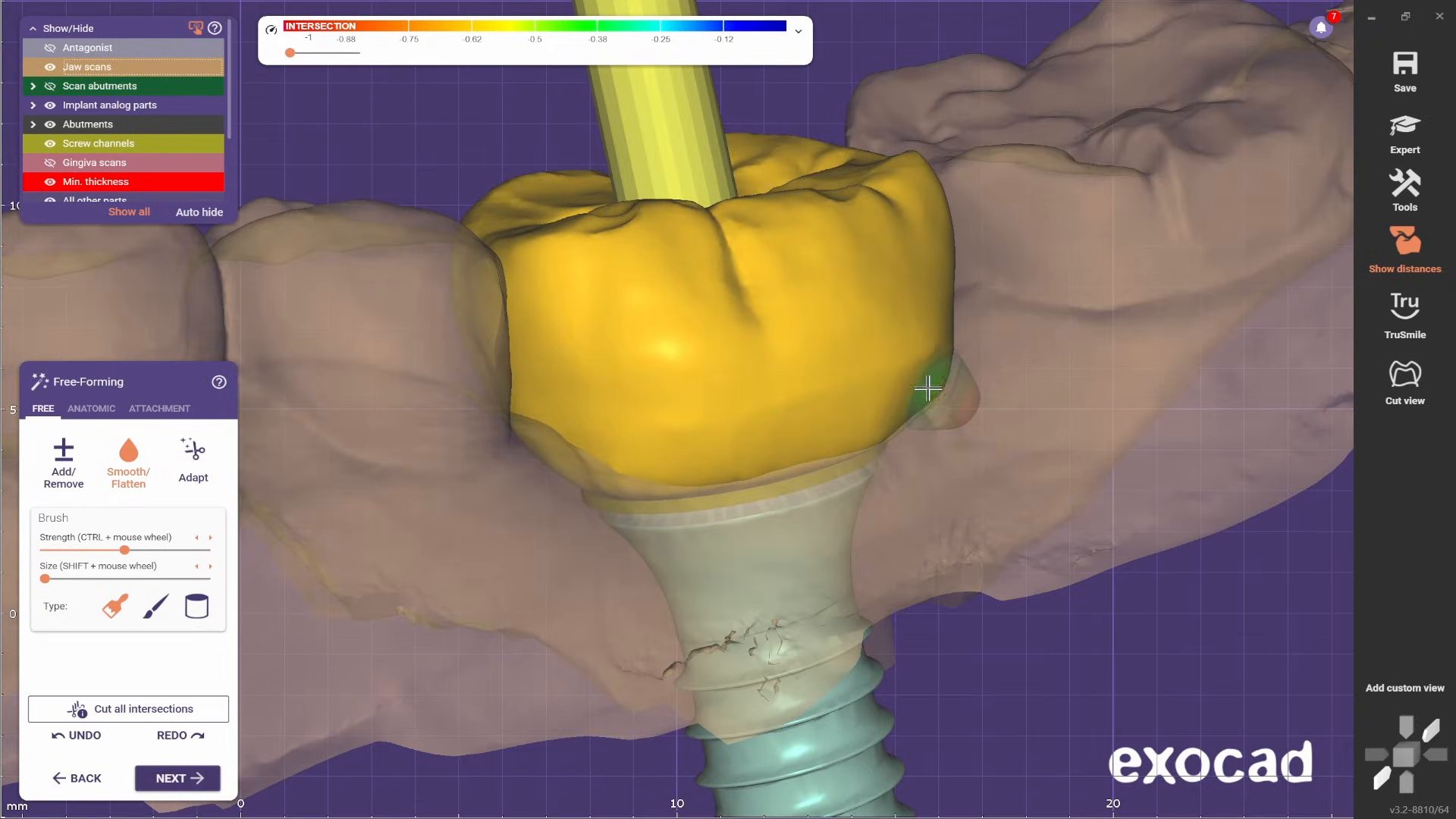
scroll(922, 360, "down", 4)
right_click_drag(922, 361, 880, 386)
scroll(872, 391, "up", 4)
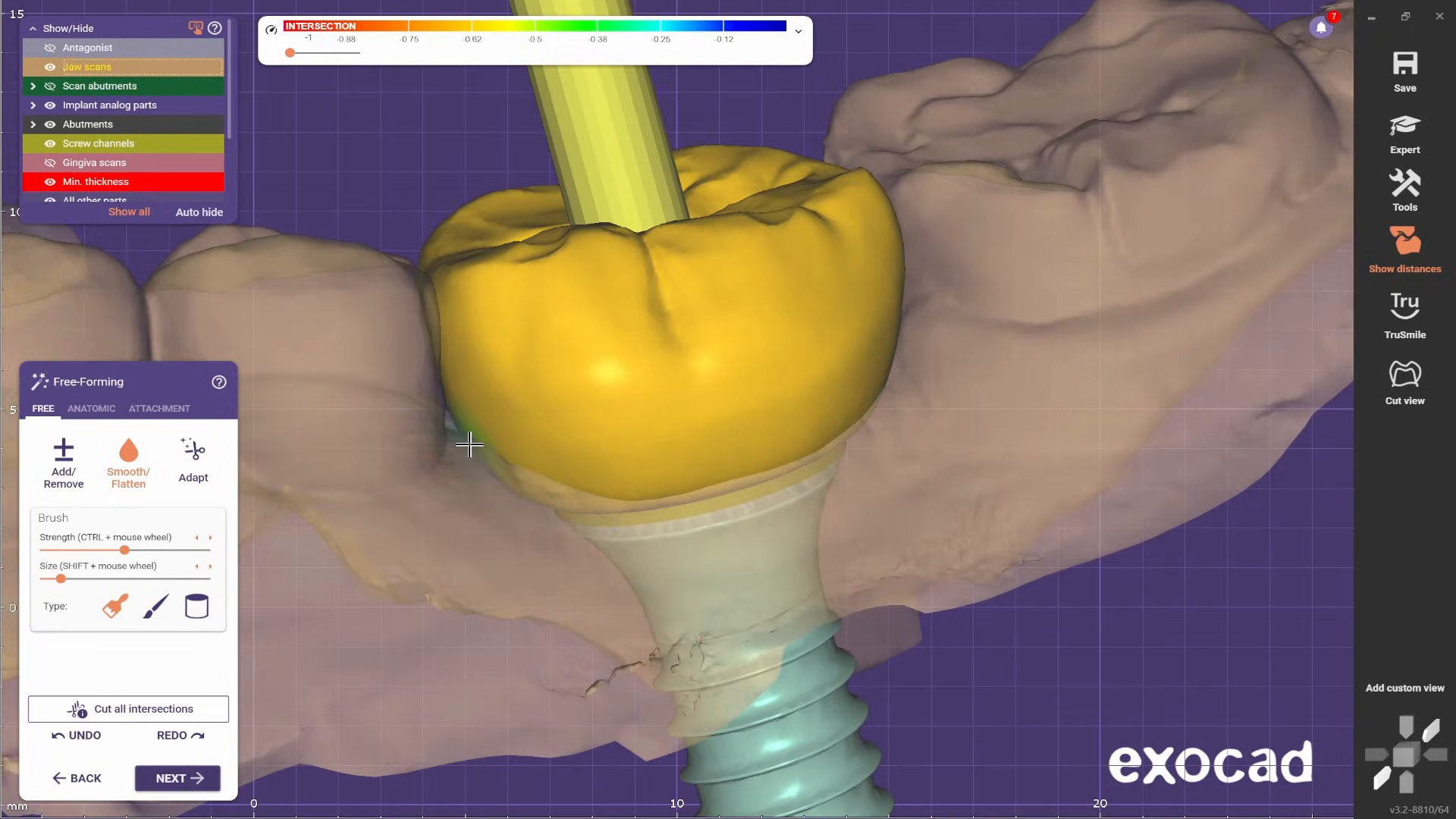
- Smooth the crown's mesial lower flank beside the premolar and check the contour from several sides
scroll(468, 445, "down", 5)
mouse_move(493, 478)
right_mouse_down()
mouse_move(536, 520)
mouse_move(262, 326)
right_mouse_up()
scroll(250, 309, "up", 4)
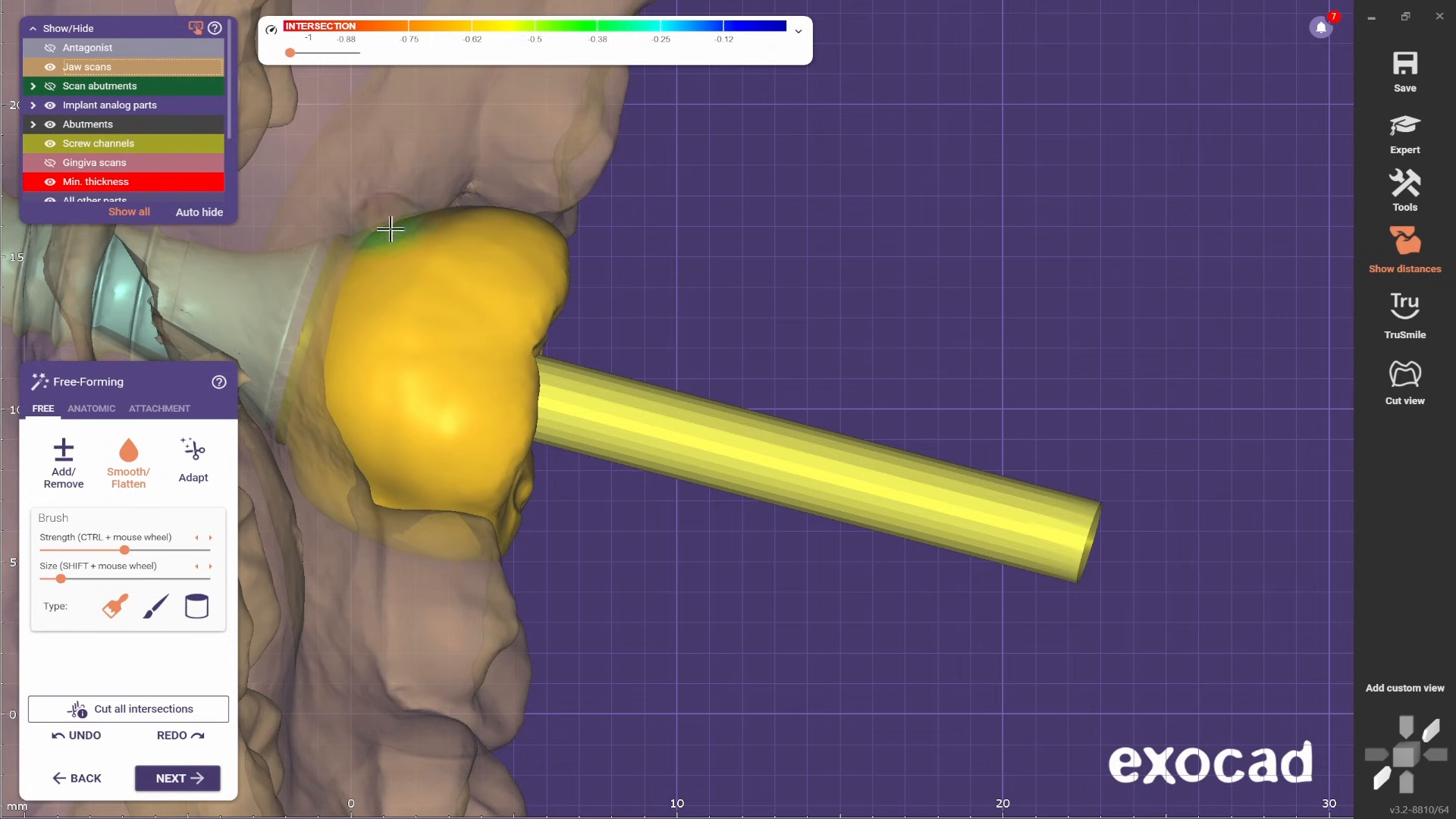
scroll(391, 229, "down", 2)
right_click_drag(390, 229, 637, 171)
right_click_drag(603, 235, 725, 407)
scroll(485, 273, "down", 4)
scroll(707, 373, "up", 3)
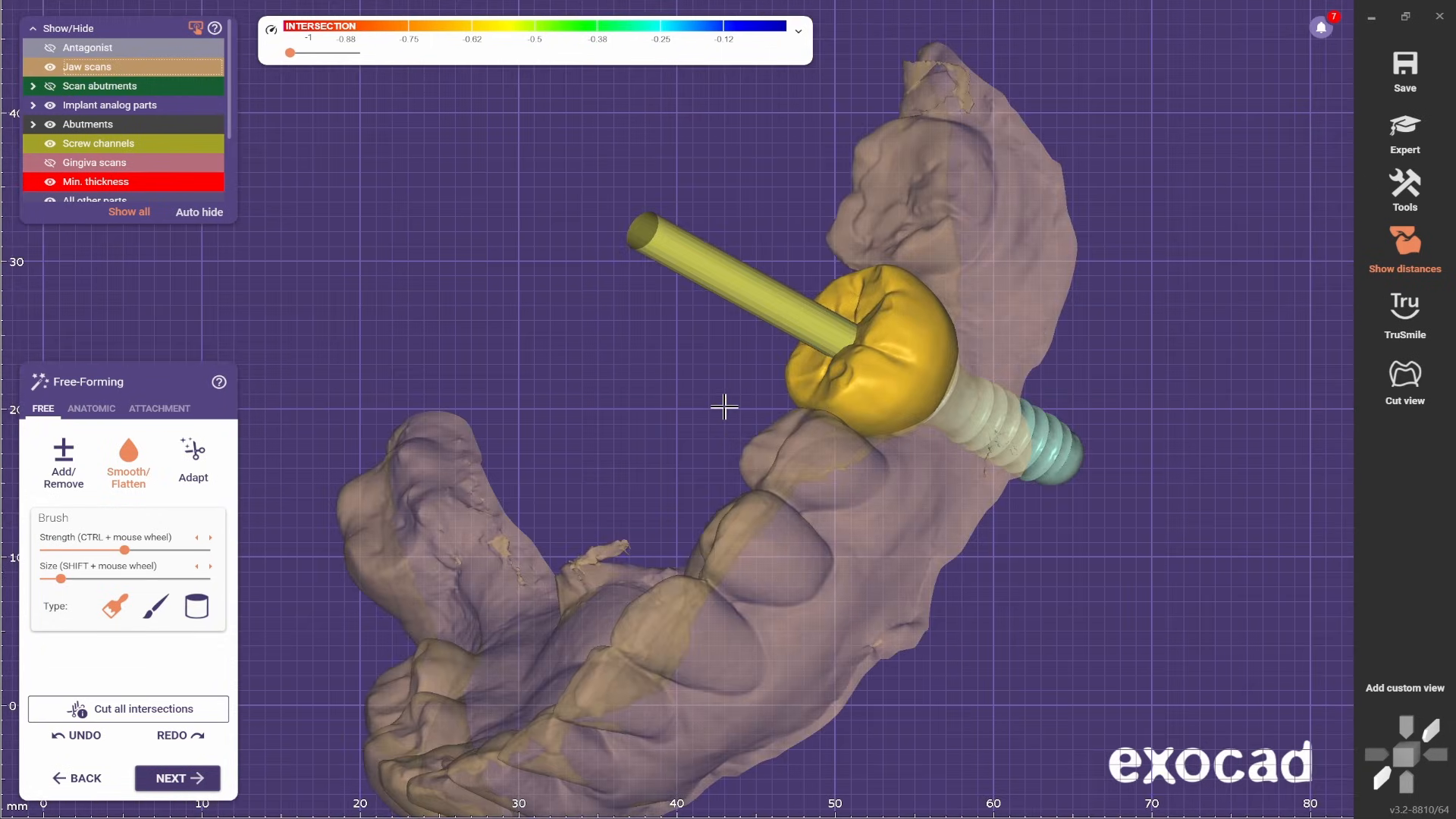
- Hide the screw channel and adapt the crown's static occlusion with a distance of 0.3 mm
right_click_drag(515, 409, 322, 437)
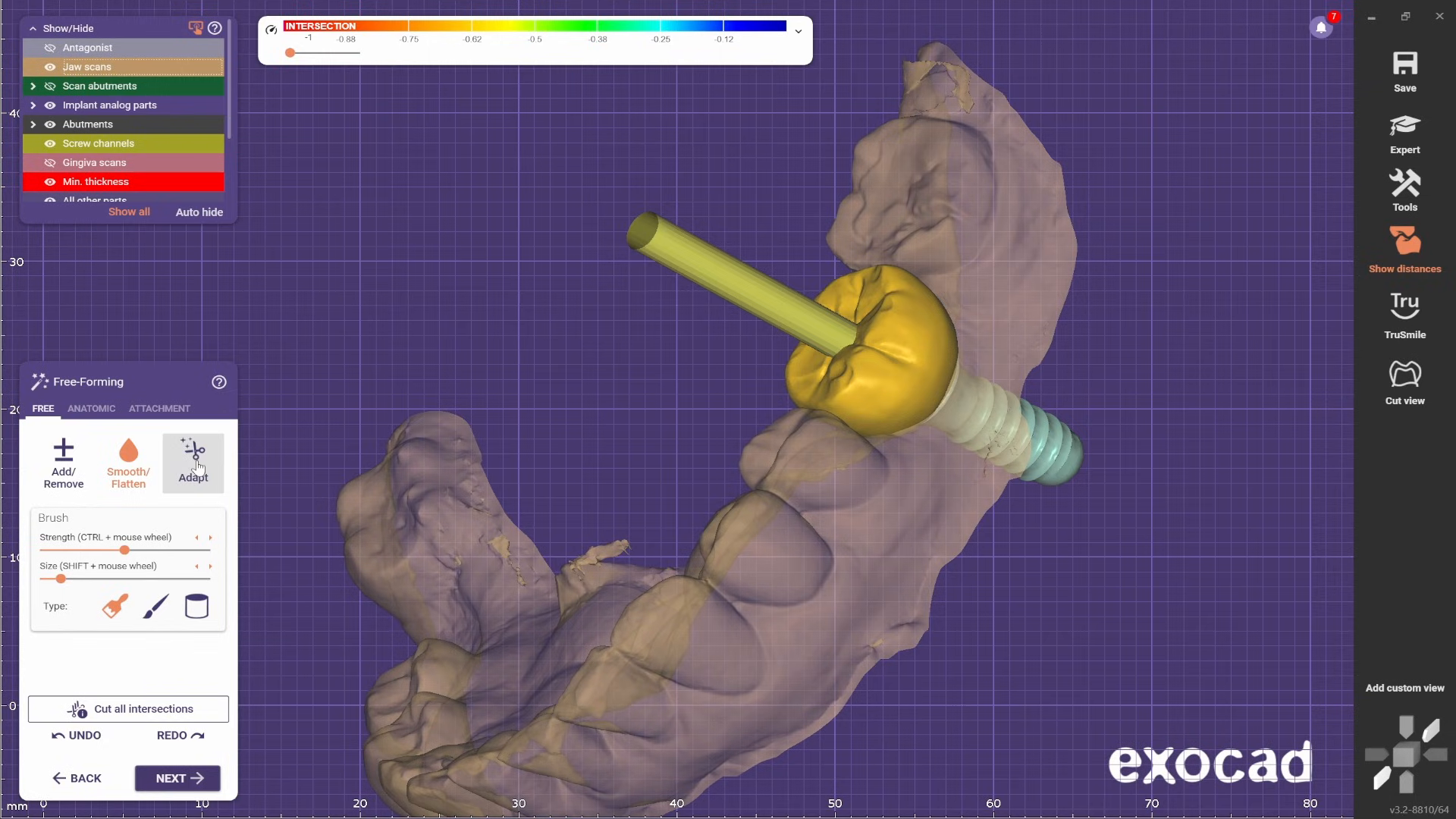
right_click_drag(610, 373, 607, 371)
left_click(51, 148)
right_click_drag(599, 303, 650, 328)
scroll(761, 328, "up", 3)
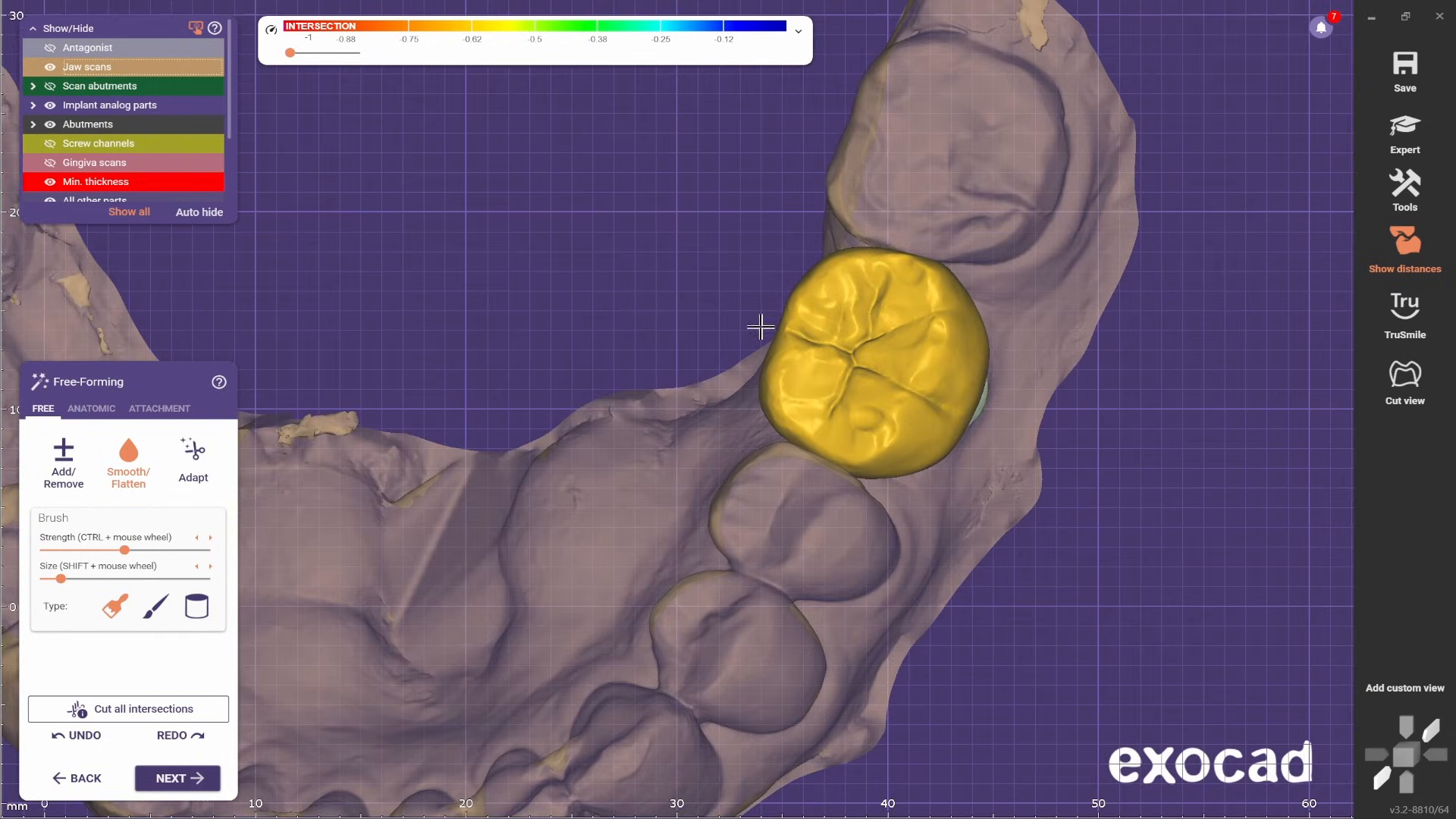
left_click(178, 487)
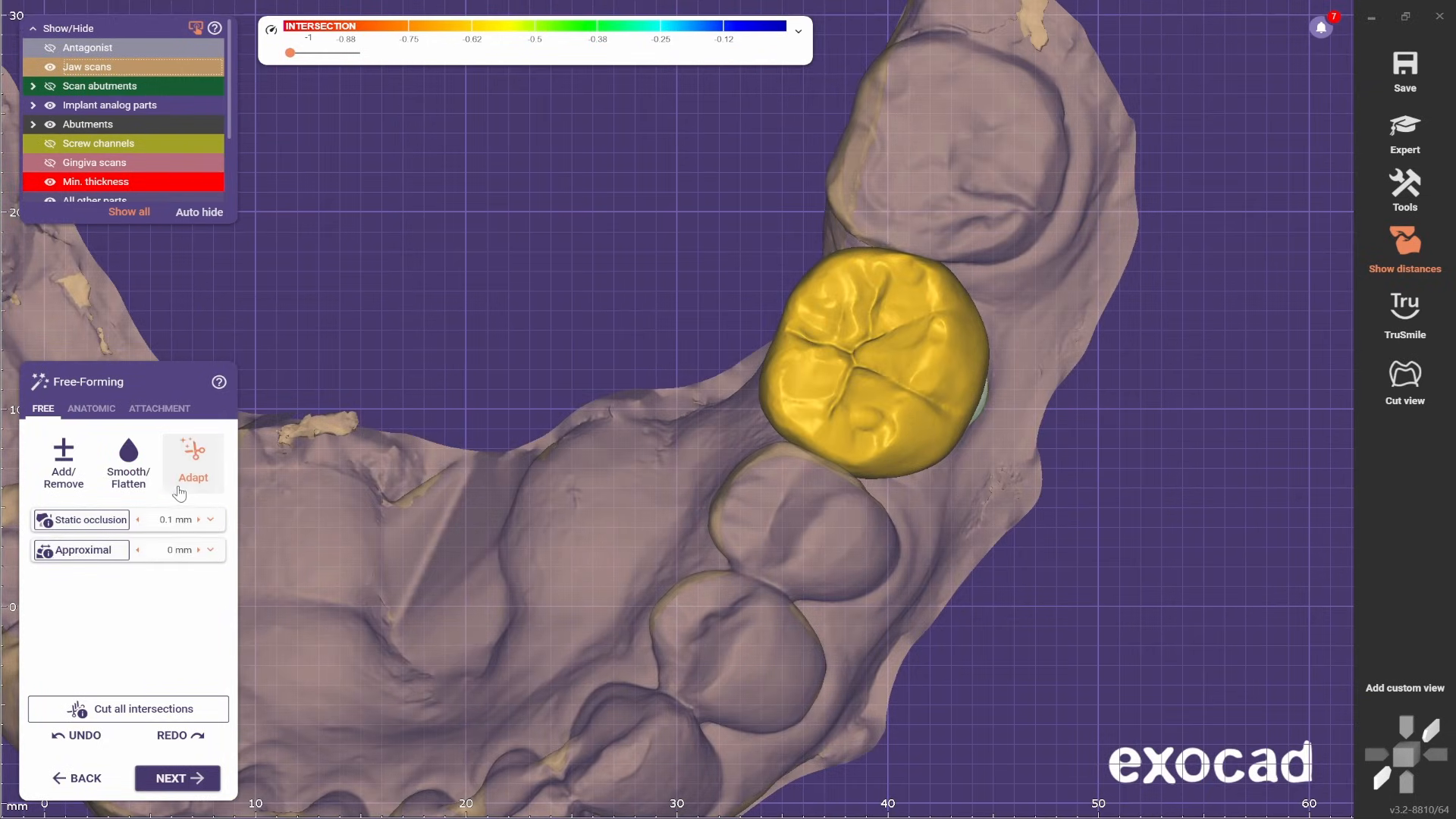
left_click(199, 520)
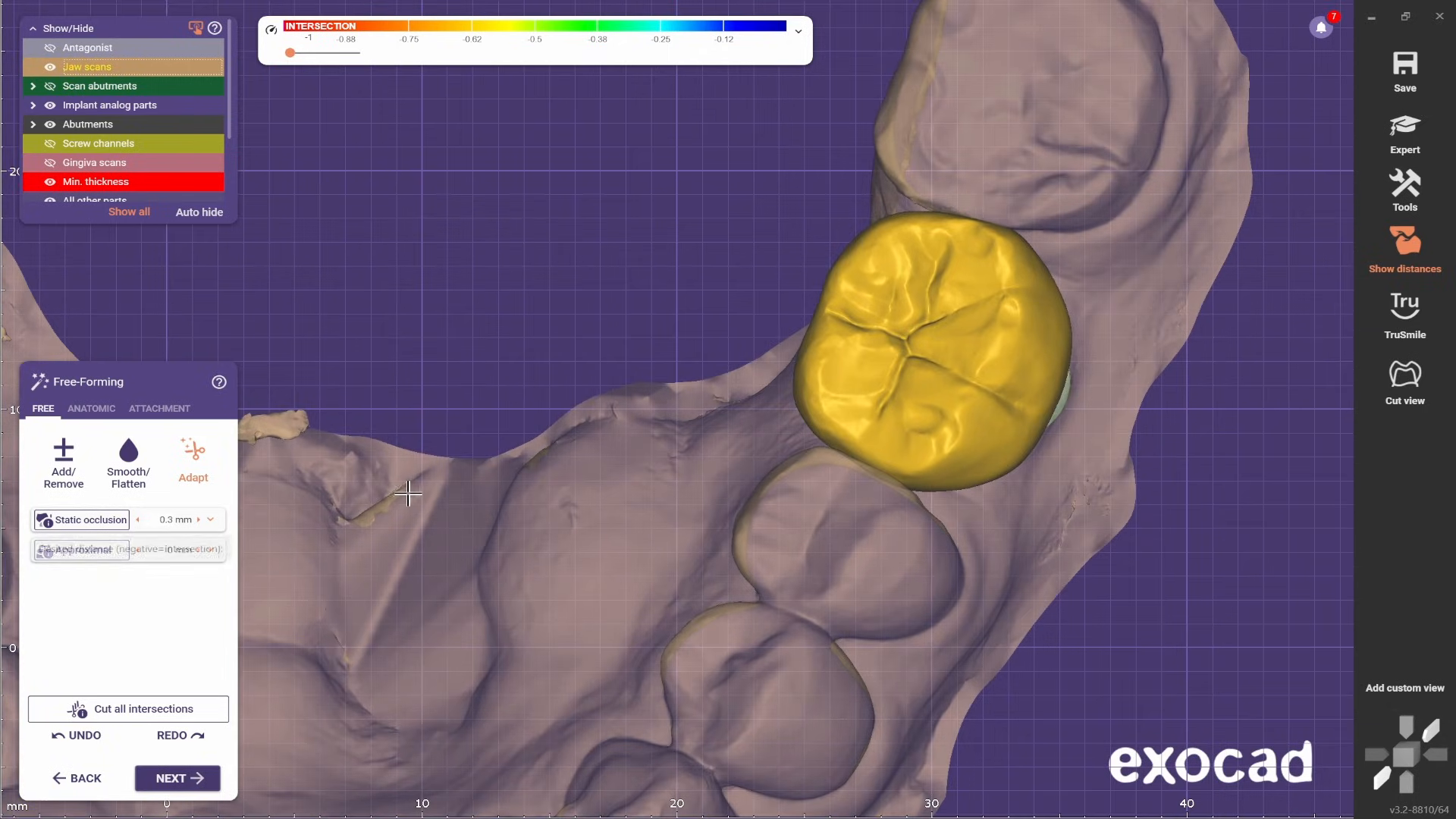
left_click(91, 520)
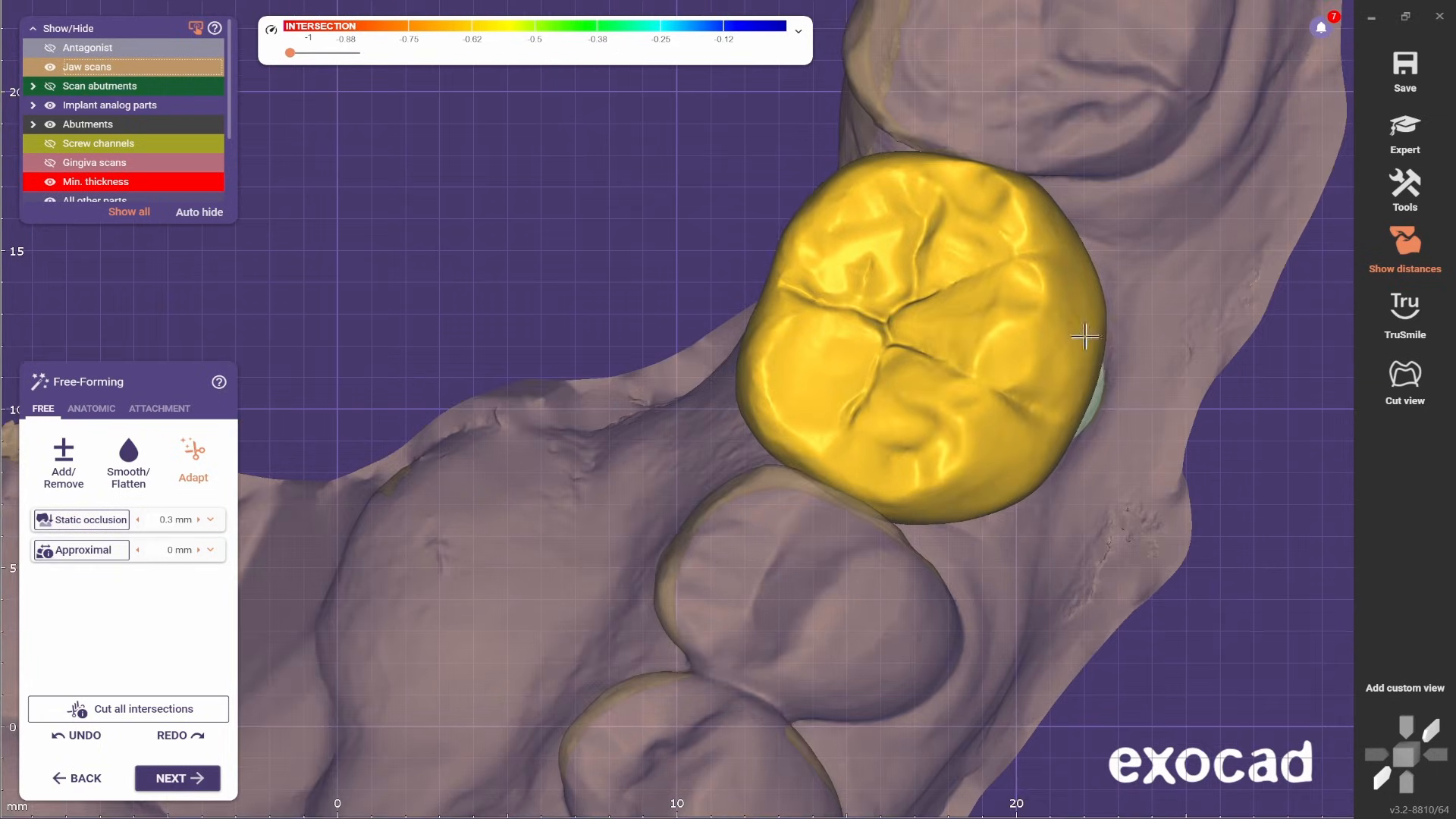
- Smooth the adapted occlusal surface around the mesial cusps using the smallest brush size
right_click_drag(1134, 349, 623, 478)
scroll(624, 478, "up", 2)
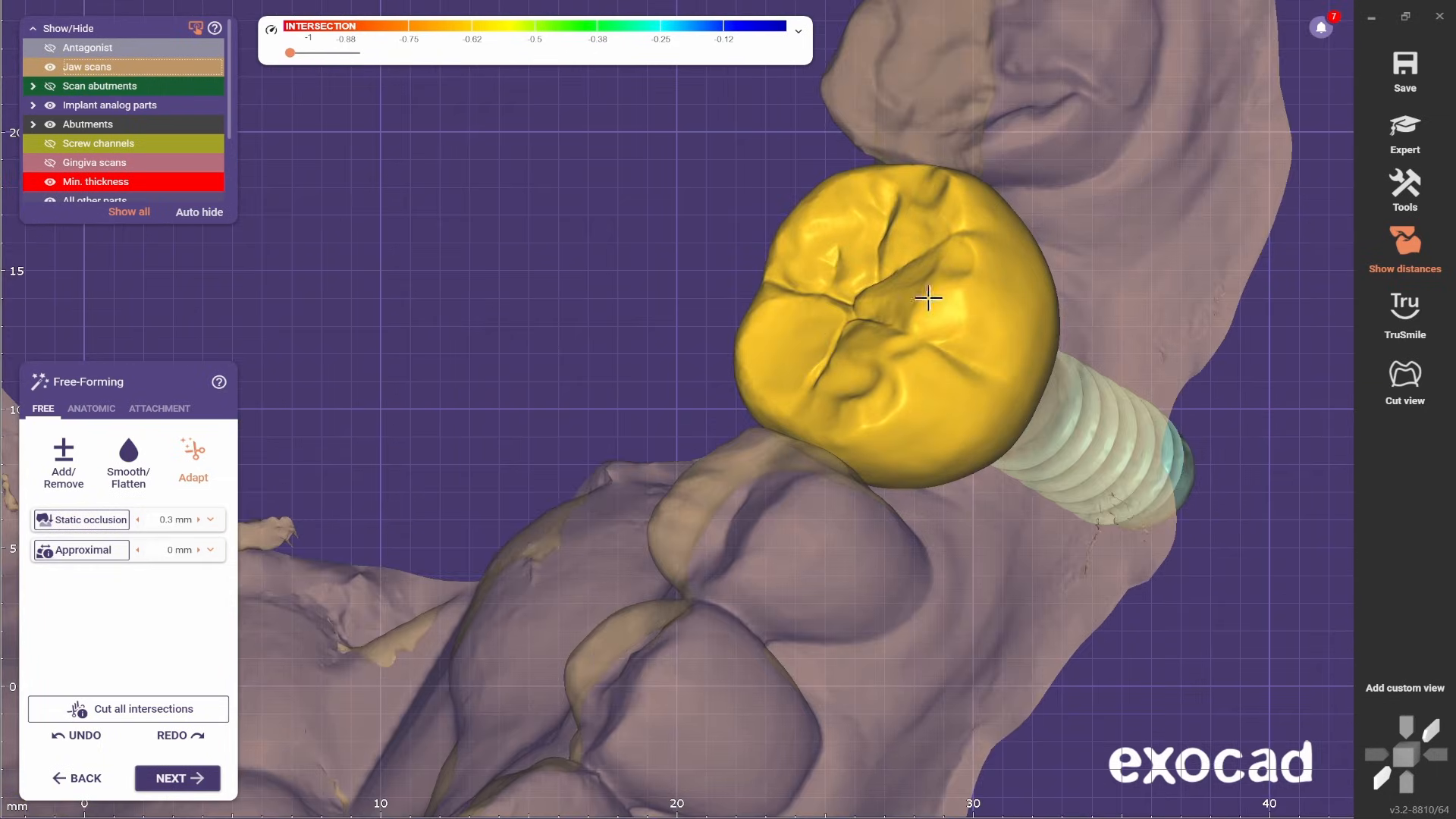
scroll(920, 303, "down", 1)
right_click_drag(920, 304, 953, 263)
scroll(952, 263, "up", 3)
left_click(127, 461)
scroll(675, 399, "up", 2)
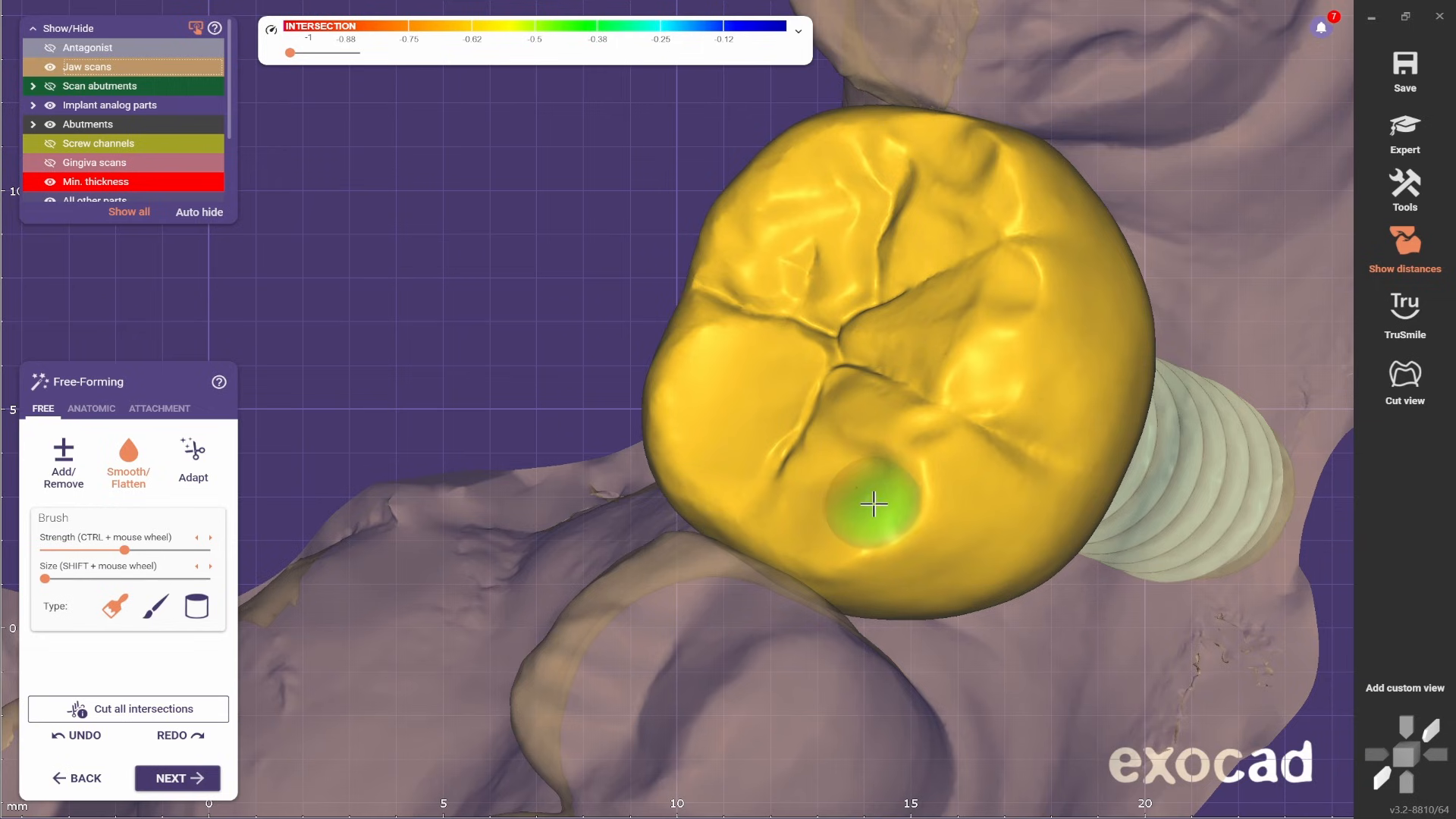
scroll(871, 506, "down", 4)
right_click_drag(872, 506, 850, 471)
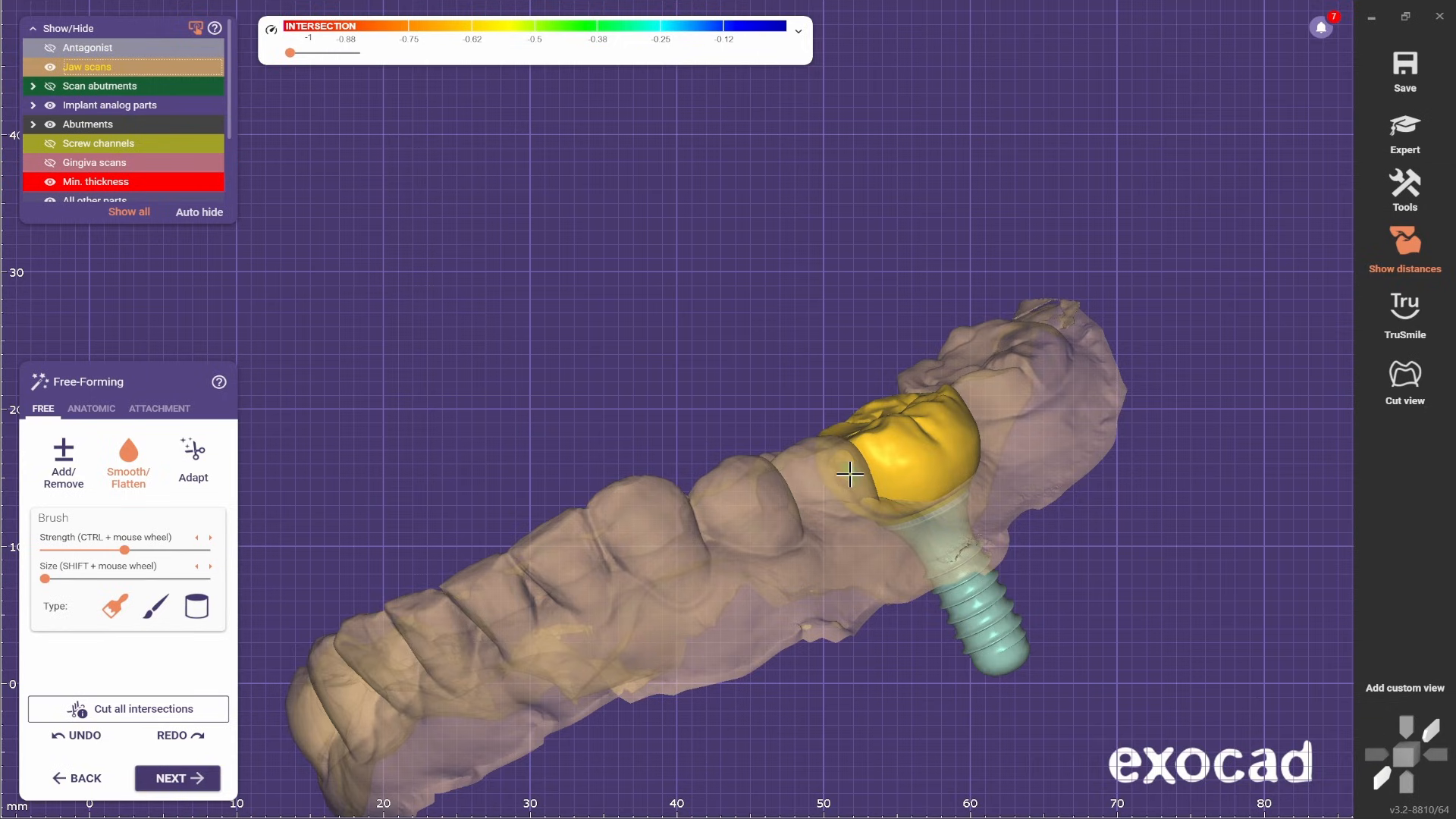
- Compare the crown with the whole arch and smooth the occlusal surface around the distobuccal cusp
right_click_drag(849, 442, 810, 611)
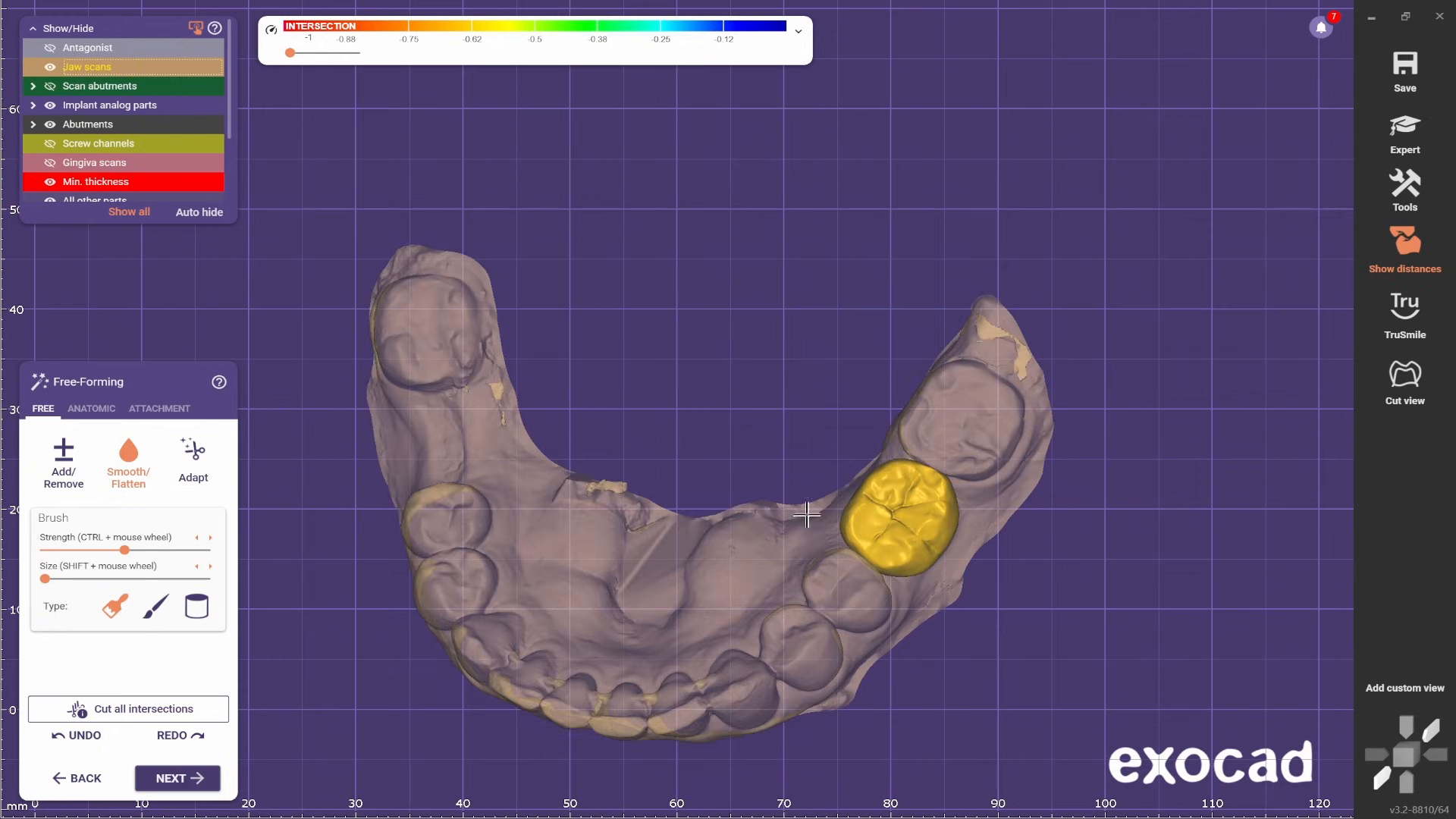
scroll(810, 611, "up", 3)
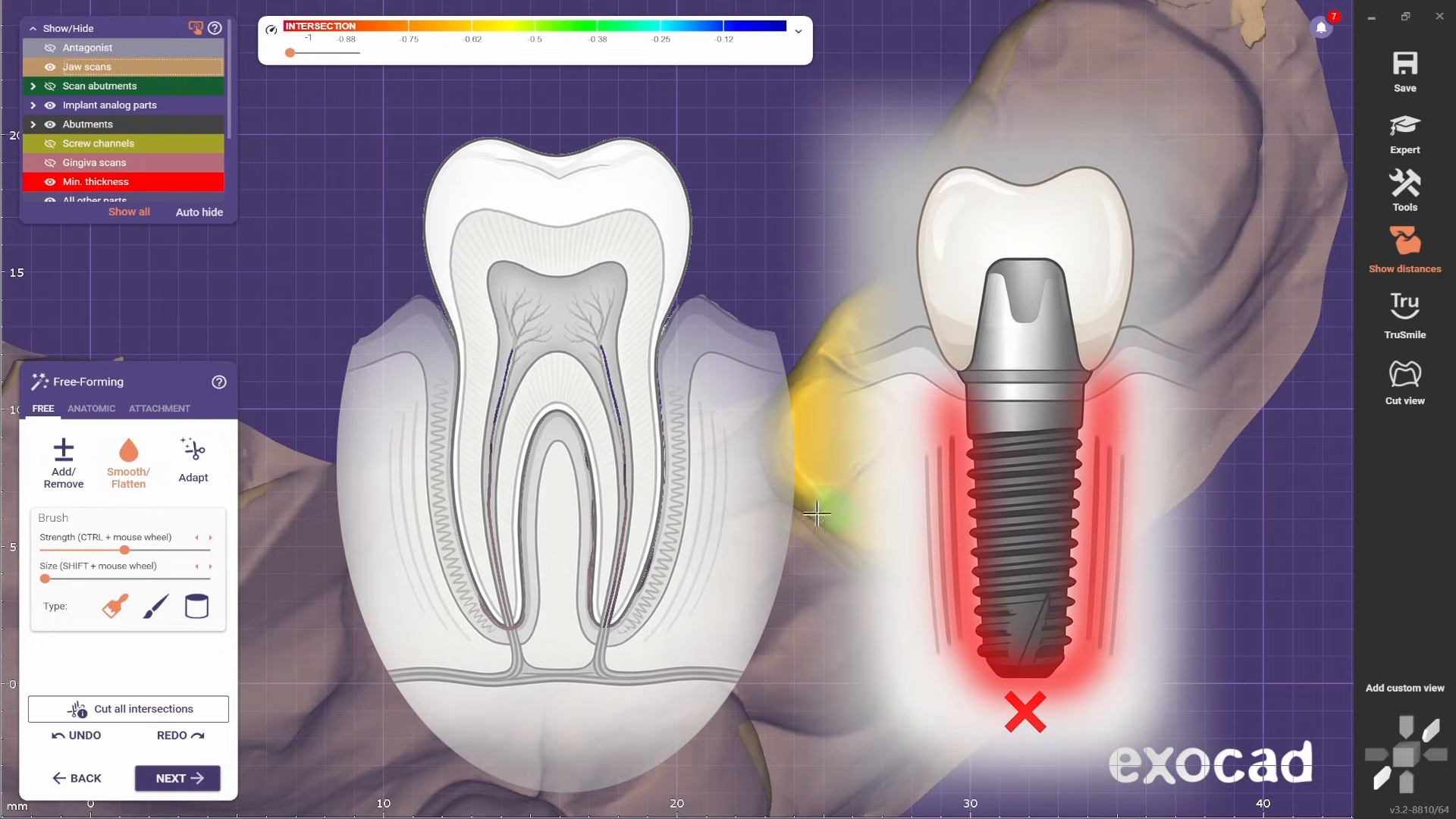
right_click_drag(804, 394, 826, 463)
scroll(834, 470, "down", 3)
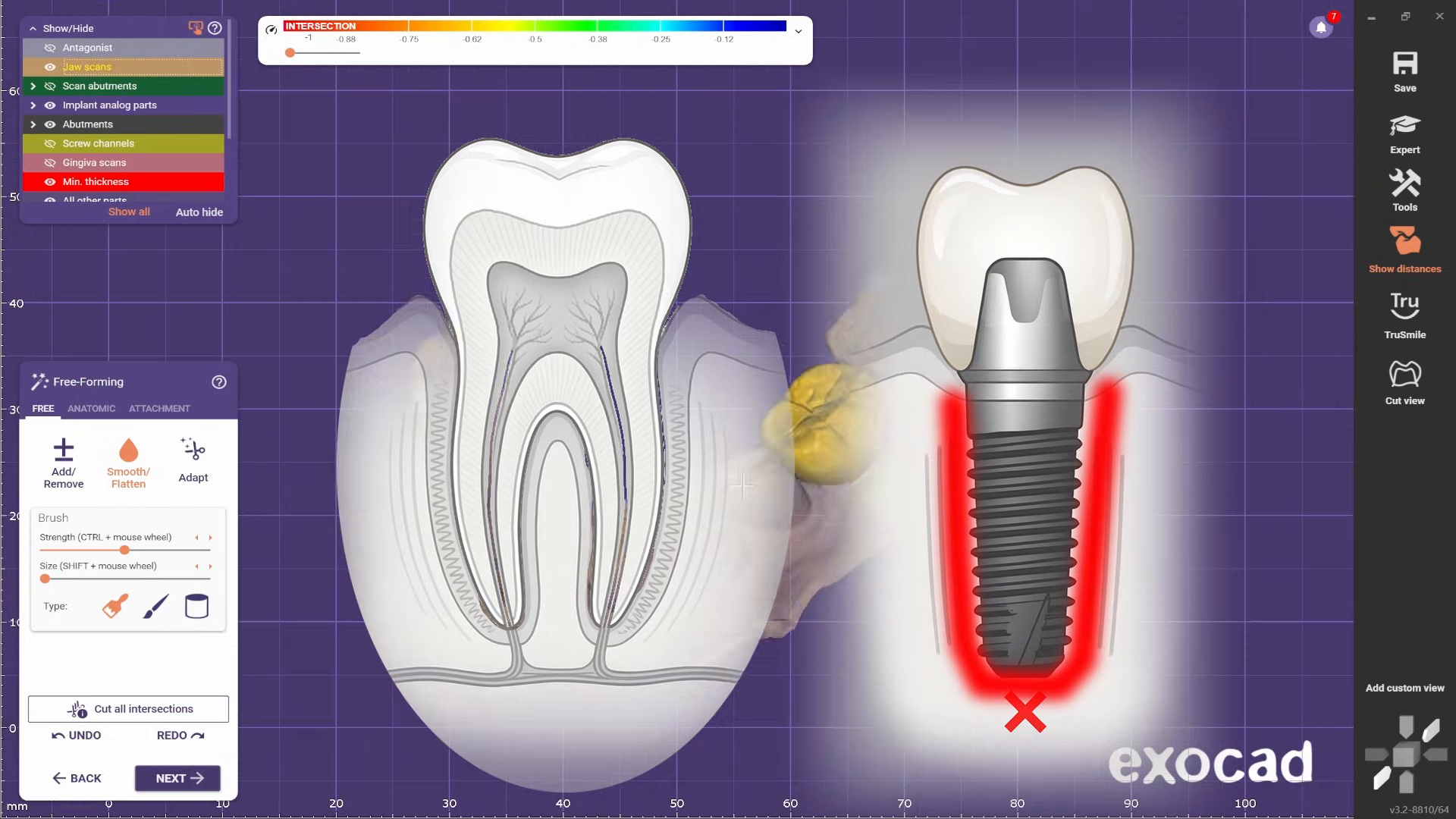
scroll(859, 504, "up", 3)
scroll(855, 539, "up", 5)
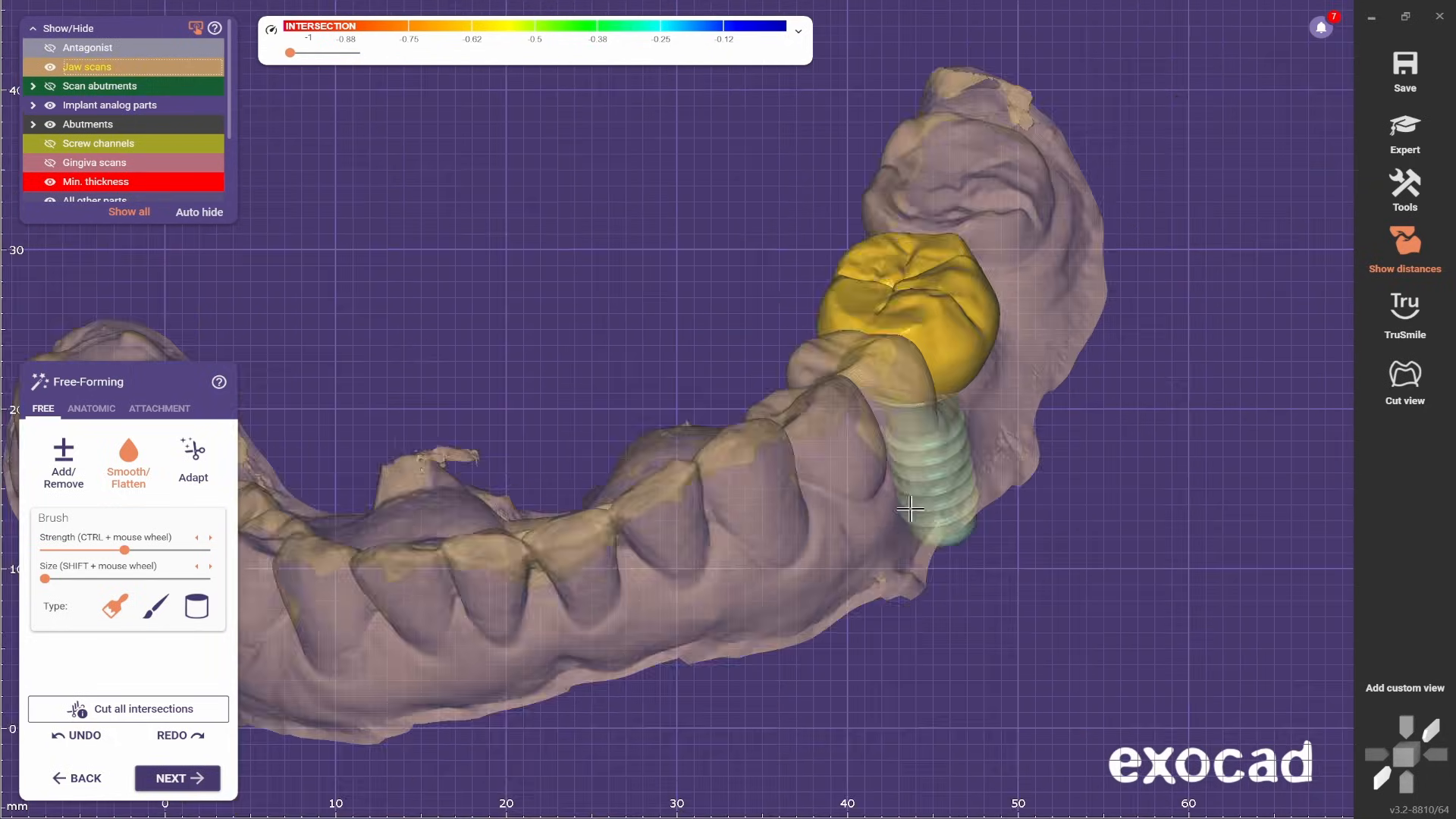
right_click_drag(986, 318, 1016, 364)
scroll(1045, 299, "up", 5)
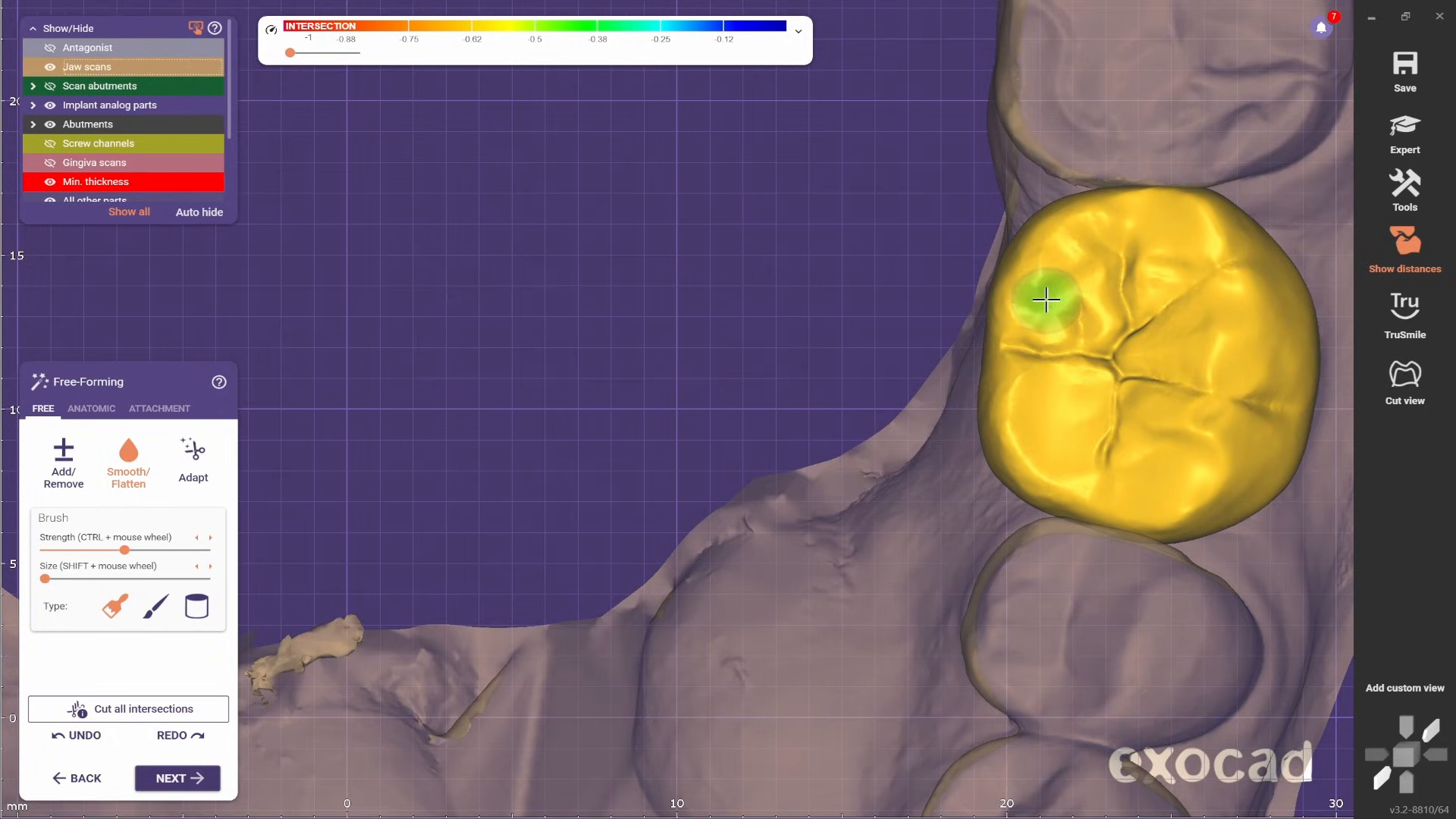
- Smooth the lingual cusps and lingual edge of the crown, making the jaw scans opaque for comparison
scroll(1007, 413, "down", 1)
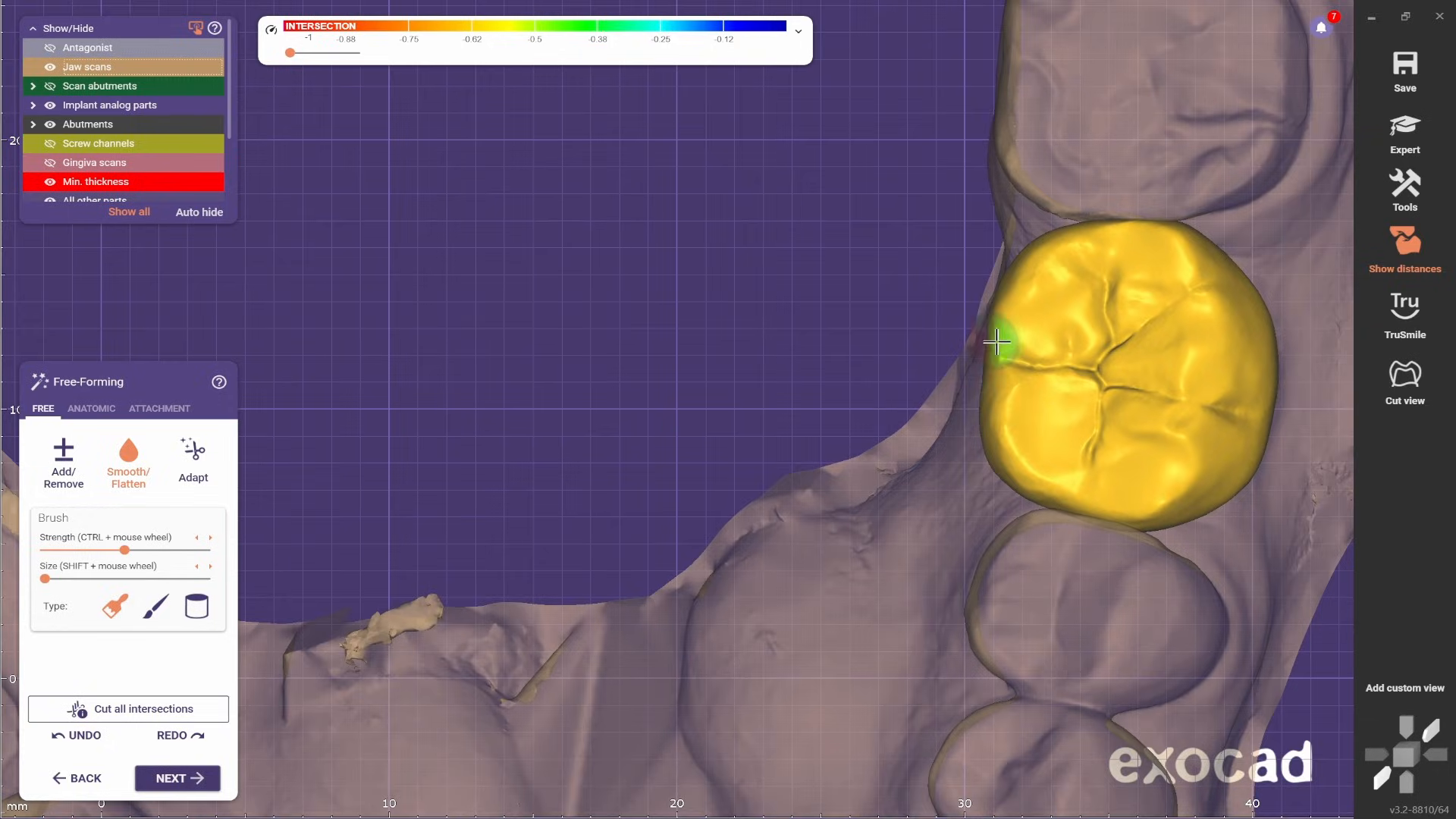
scroll(605, 433, "down", 5)
scroll(679, 302, "up", 6)
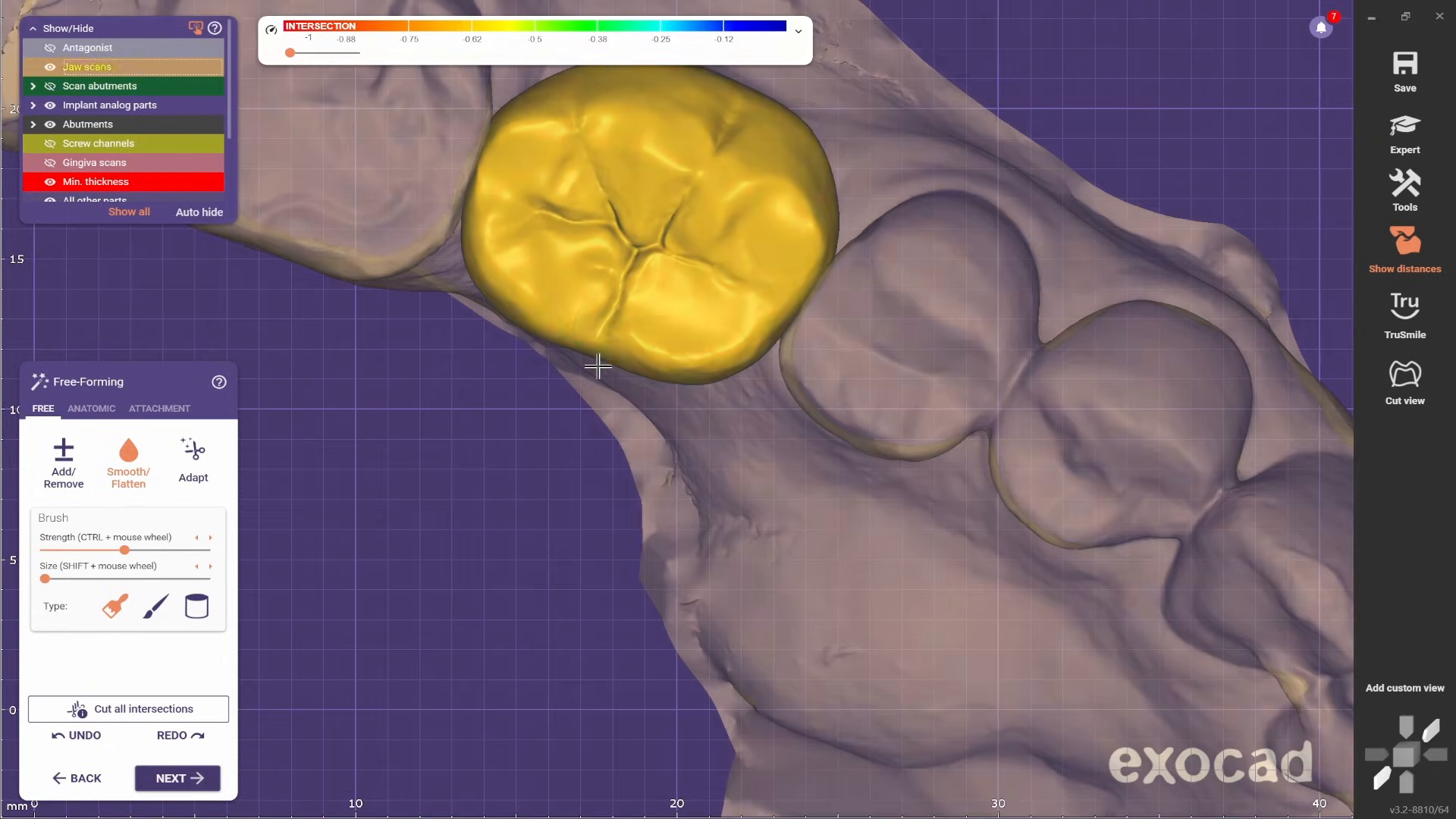
scroll(894, 393, "down", 1)
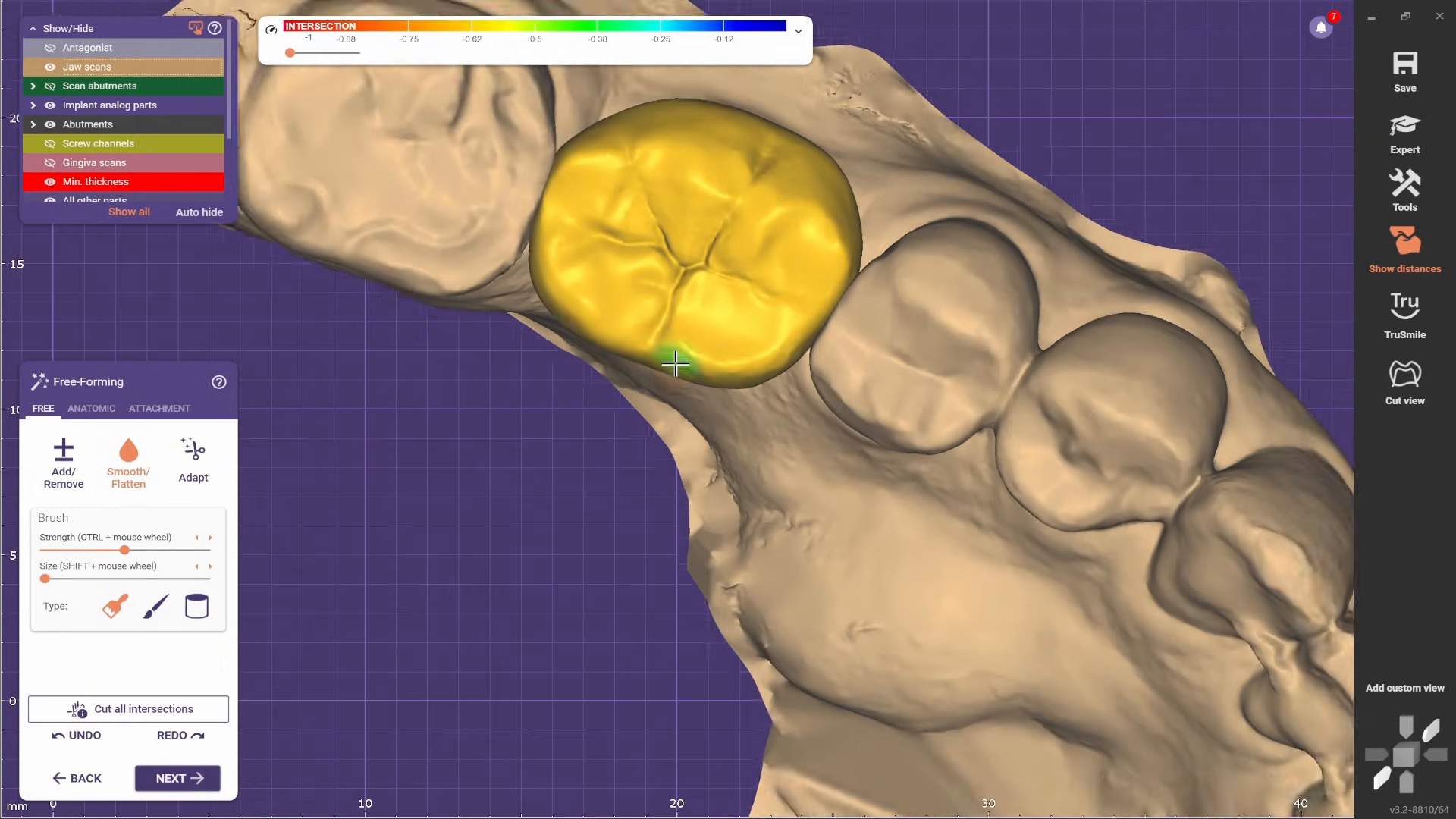
scroll(713, 299, "up", 1)
middle_click_drag(728, 352, 743, 425)
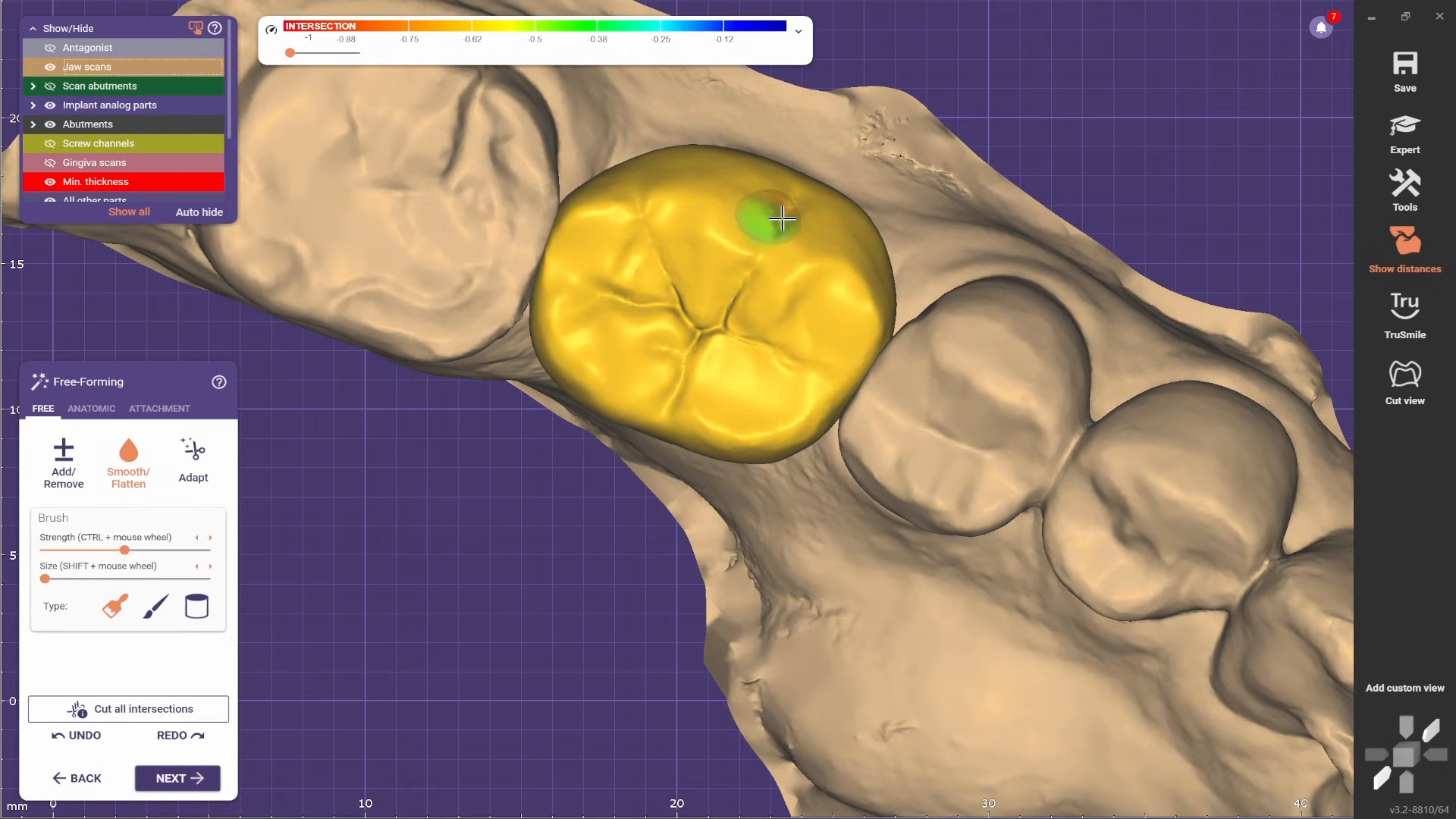
- Smooth the mesiobuccal cusp and the distolingual edge of the crown, and enlarge the brush
right_click_drag(782, 218, 749, 226)
scroll(749, 226, "up", 1)
scroll(530, 351, "down", 2)
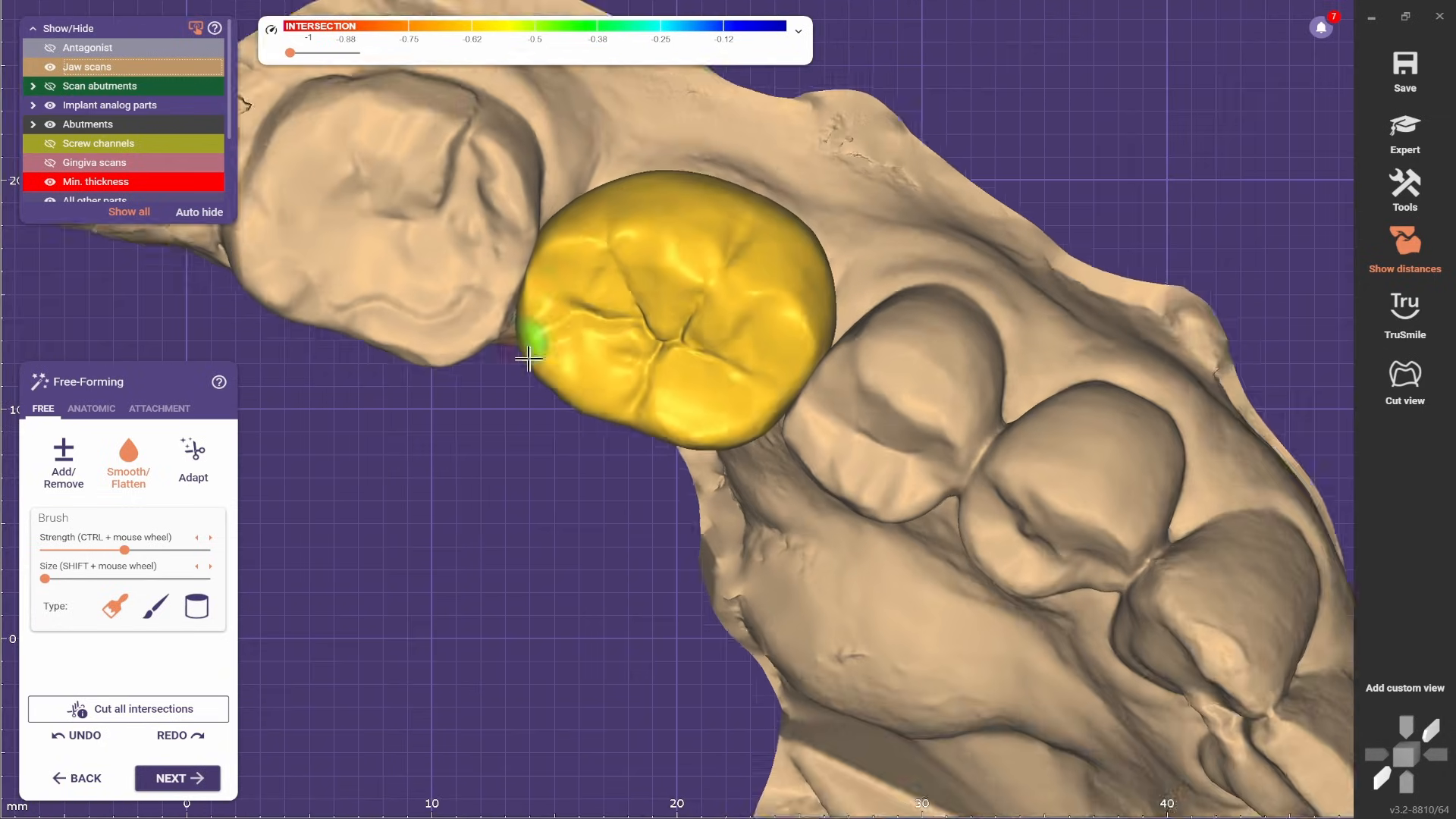
middle_click_drag(530, 351, 514, 280)
scroll(513, 280, "up", 2)
right_click_drag(485, 523, 553, 455)
scroll(553, 455, "down", 2)
middle_click_drag(578, 396, 770, 562)
scroll(746, 533, "up", 2)
right_click_drag(770, 561, 731, 626)
scroll(797, 543, "down", 3)
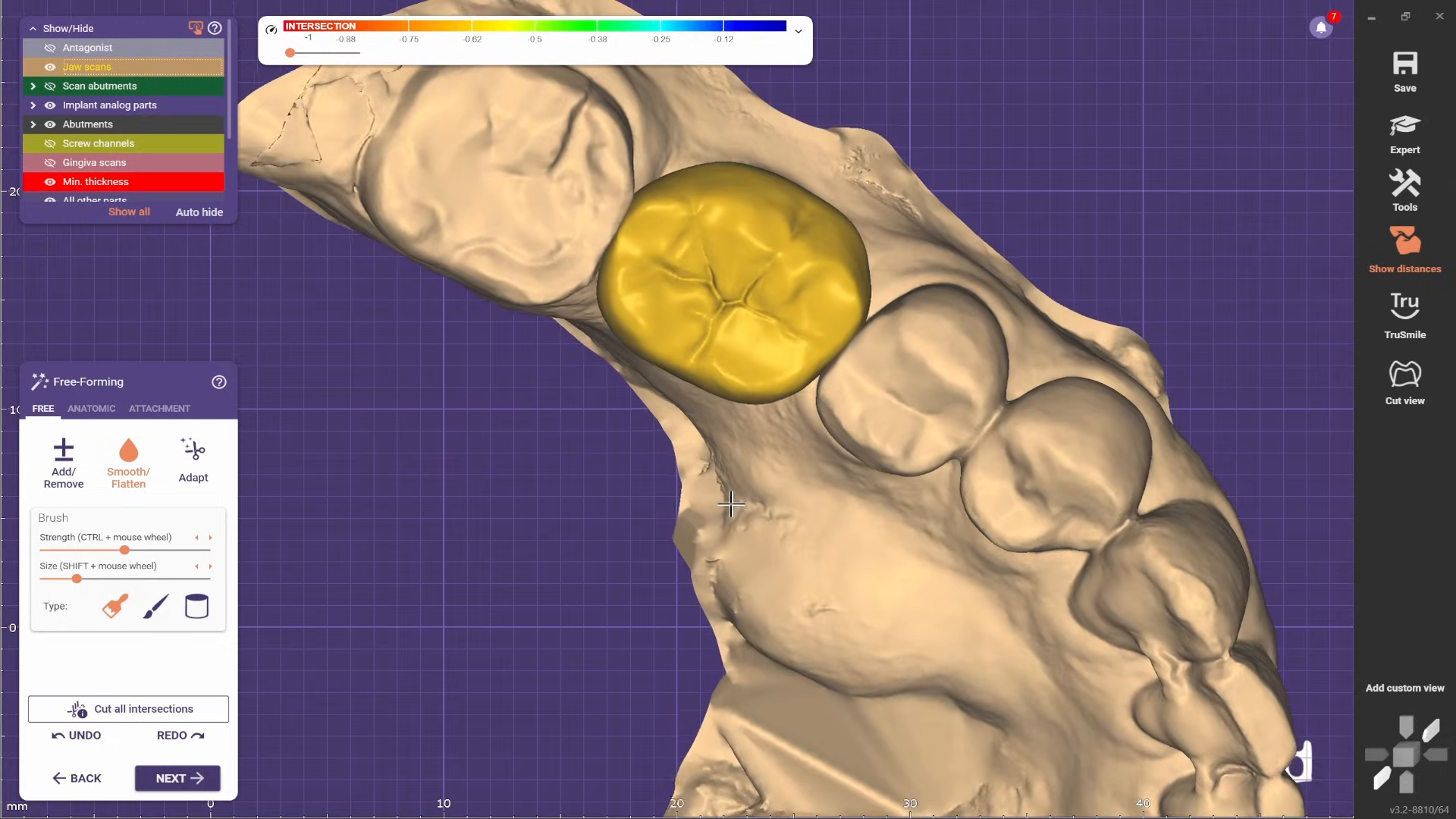
scroll(732, 625, "up", 3)
- Switch to anatomic free-forming with the Ridge preset and refine the crown's ridge against the neighboring teeth
left_click(92, 410)
left_click(167, 525)
scroll(846, 326, "up", 2)
scroll(865, 327, "down", 3)
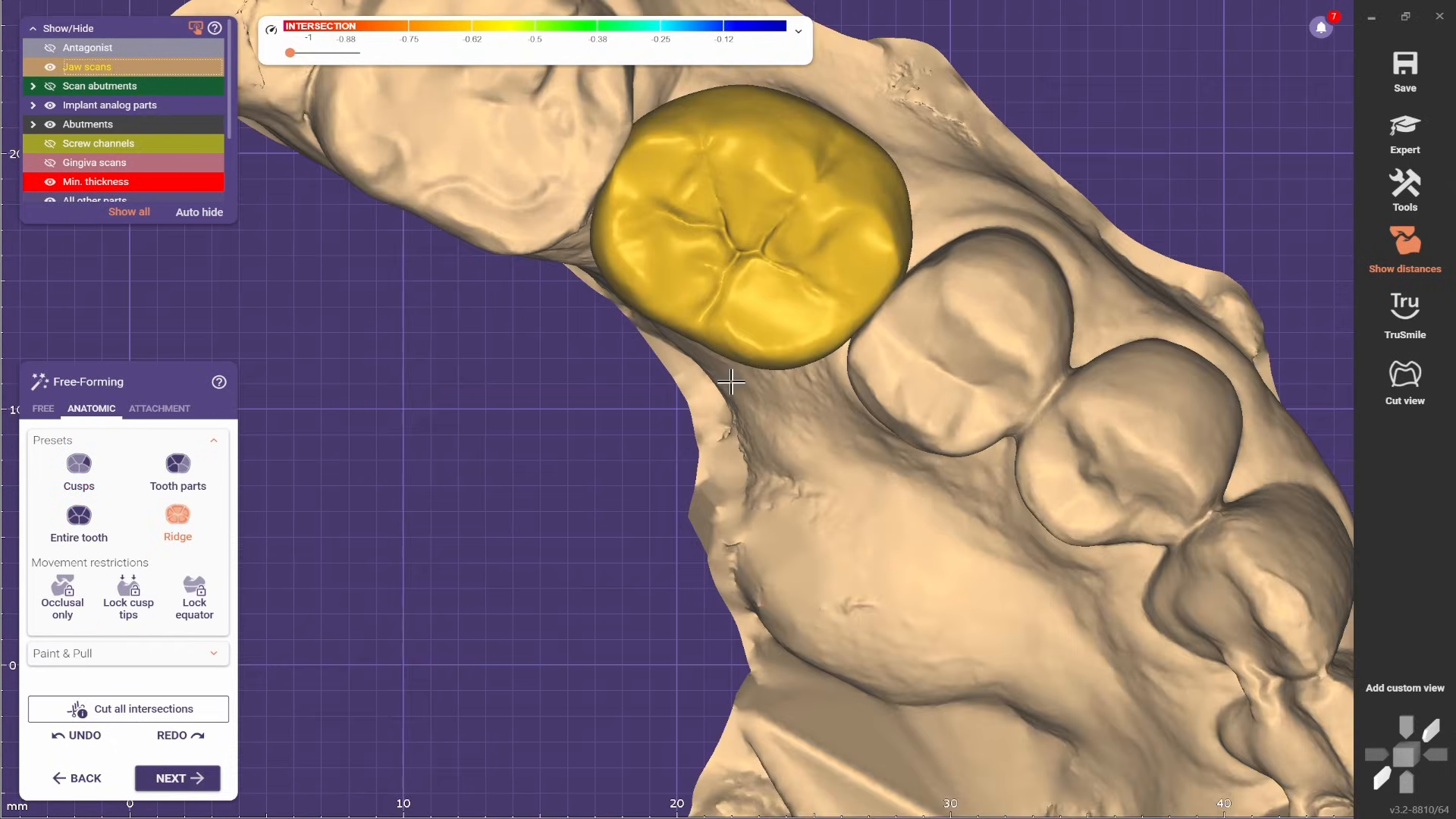
scroll(966, 312, "up", 4)
right_click_drag(872, 326, 774, 491)
scroll(942, 305, "down", 4)
scroll(774, 491, "down", 3)
scroll(637, 558, "up", 4)
scroll(567, 576, "down", 4, "ctrl+shift")
scroll(567, 577, "down", 2)
right_click_drag(567, 577, 546, 504)
- Return to free smoothing and smooth the crown's cervical surface above the abutment, with the jaw scans transparent
left_click(43, 409)
left_click(128, 464)
scroll(569, 374, "up", 3)
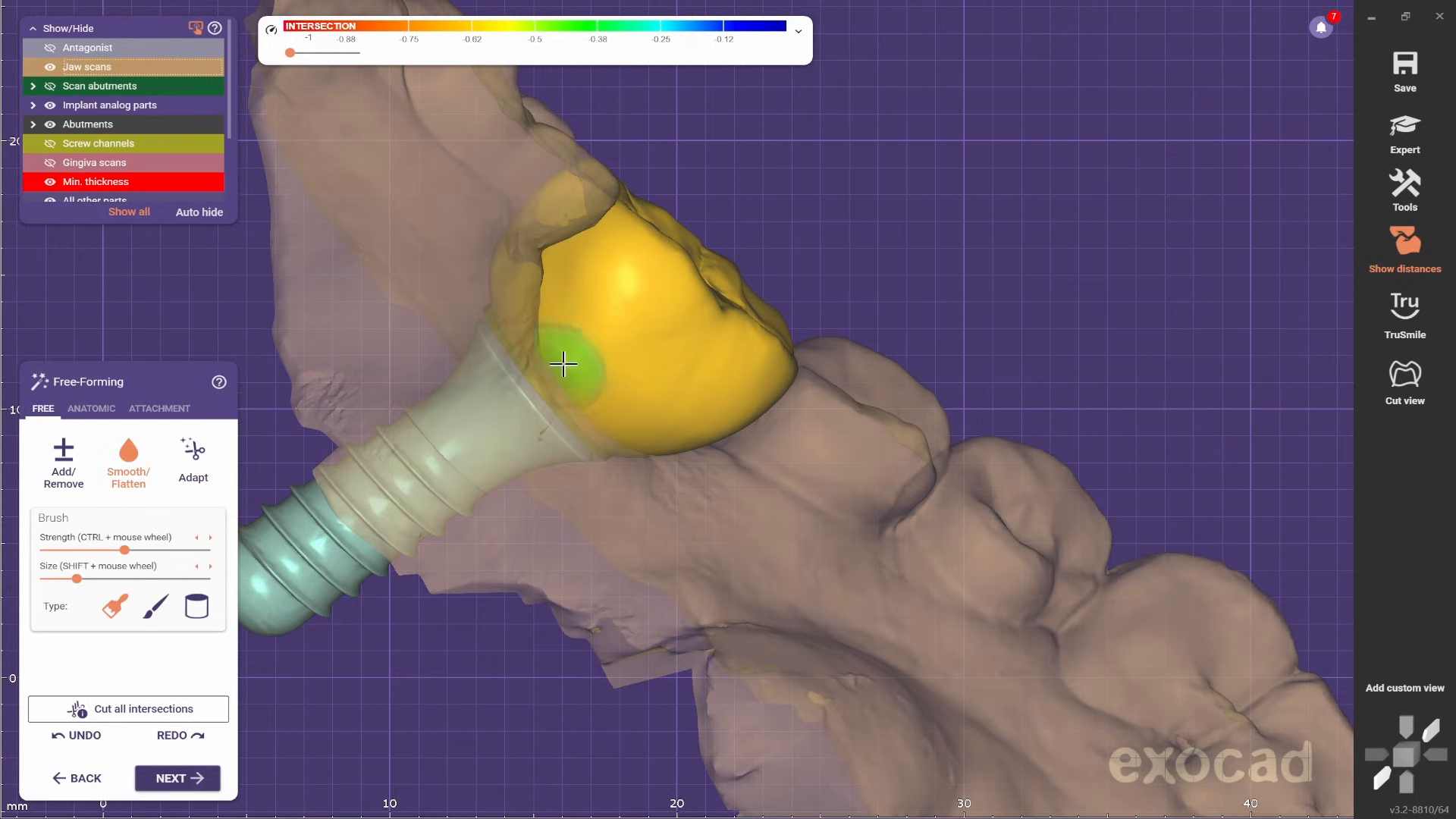
right_click_drag(625, 442, 580, 568)
scroll(625, 442, "down", 5)
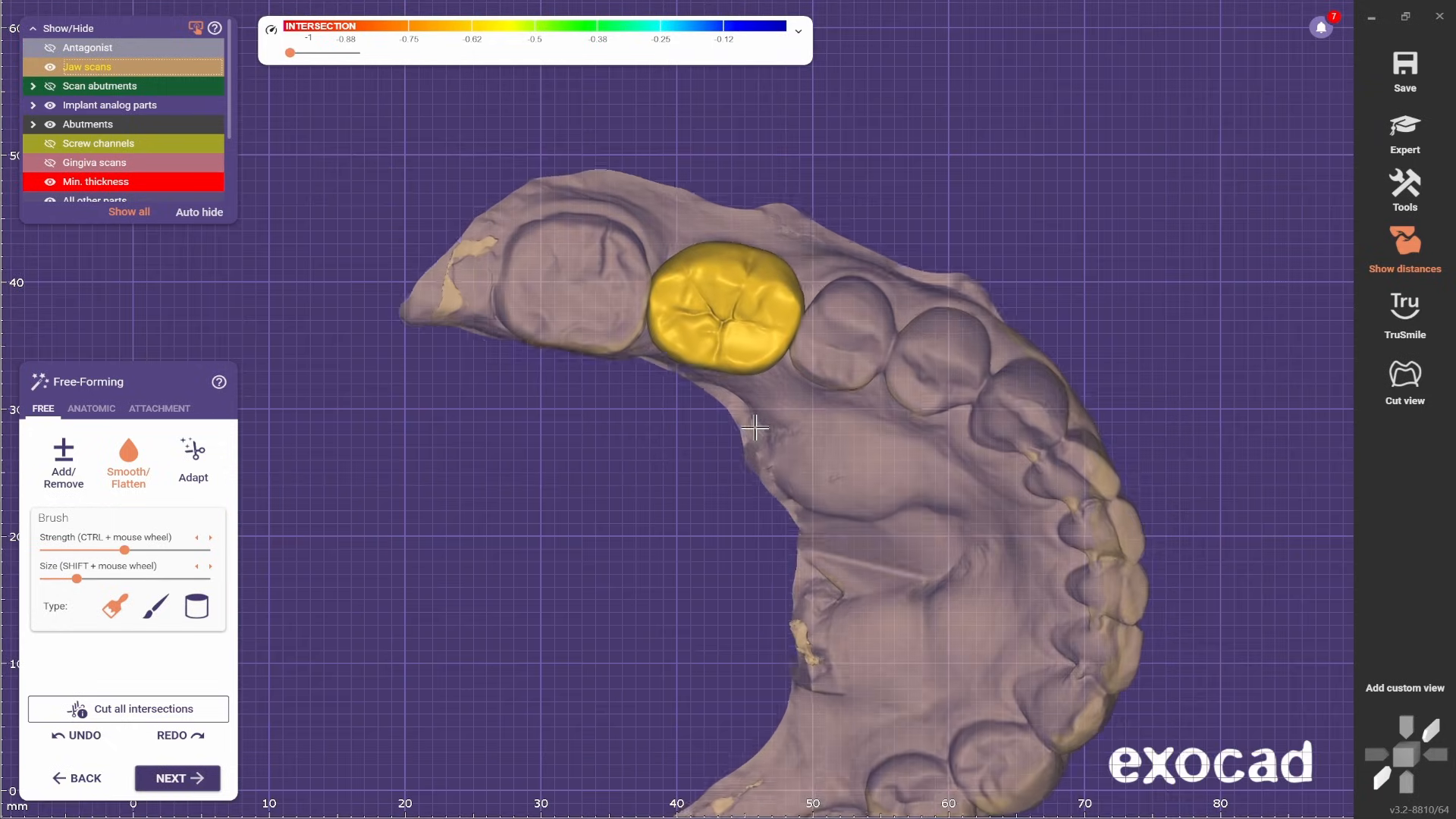
- Switch to anatomic free-forming with the Cusps preset and adjust the crown's distolingual cusp
scroll(87, 67, "up", 5)
scroll(787, 405, "up", 4)
right_click_drag(787, 404, 782, 428)
left_click(90, 408)
scroll(709, 333, "up", 2)
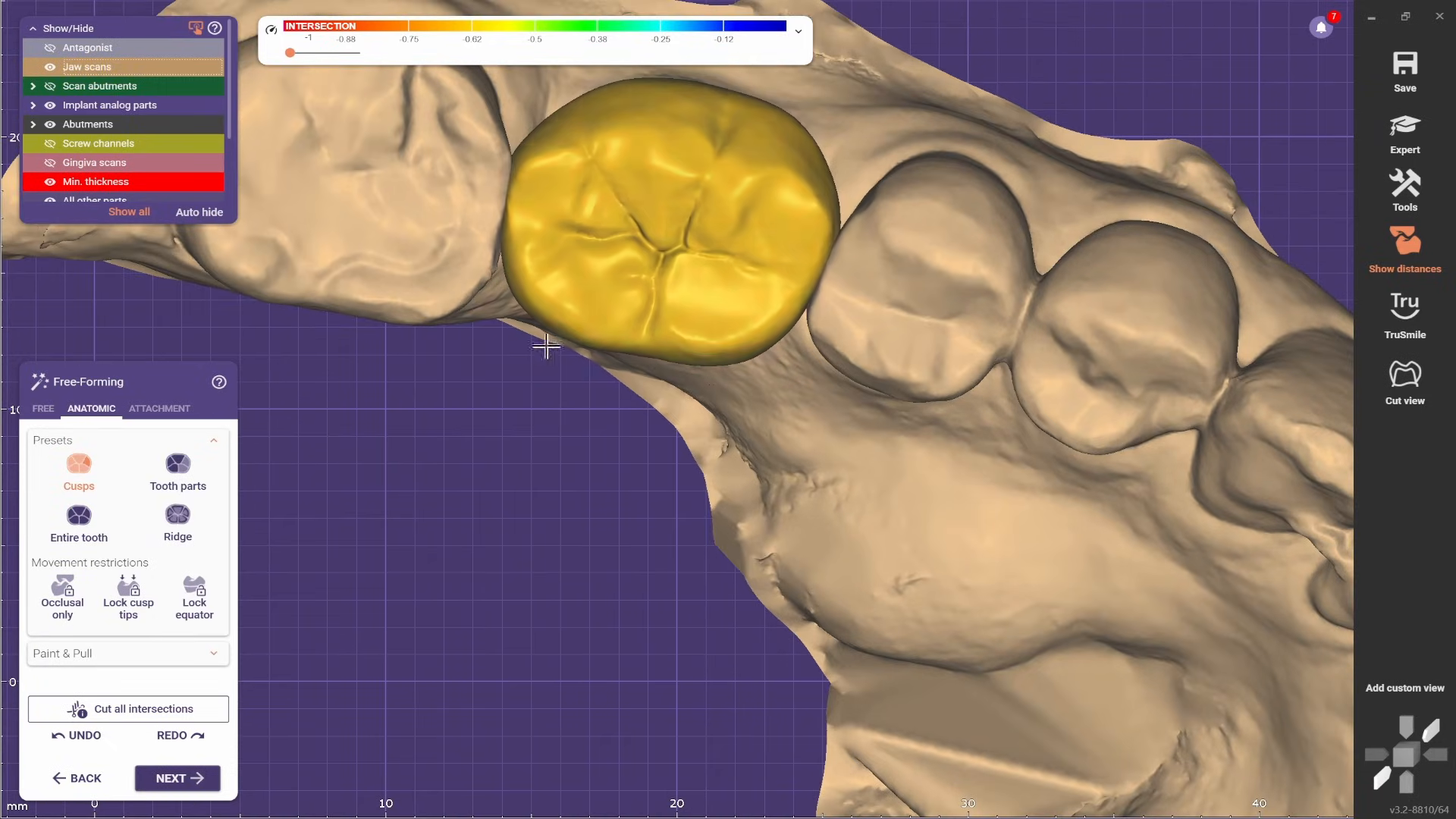
scroll(788, 334, "down", 4)
right_click_drag(842, 349, 682, 356)
scroll(807, 230, "up", 3)
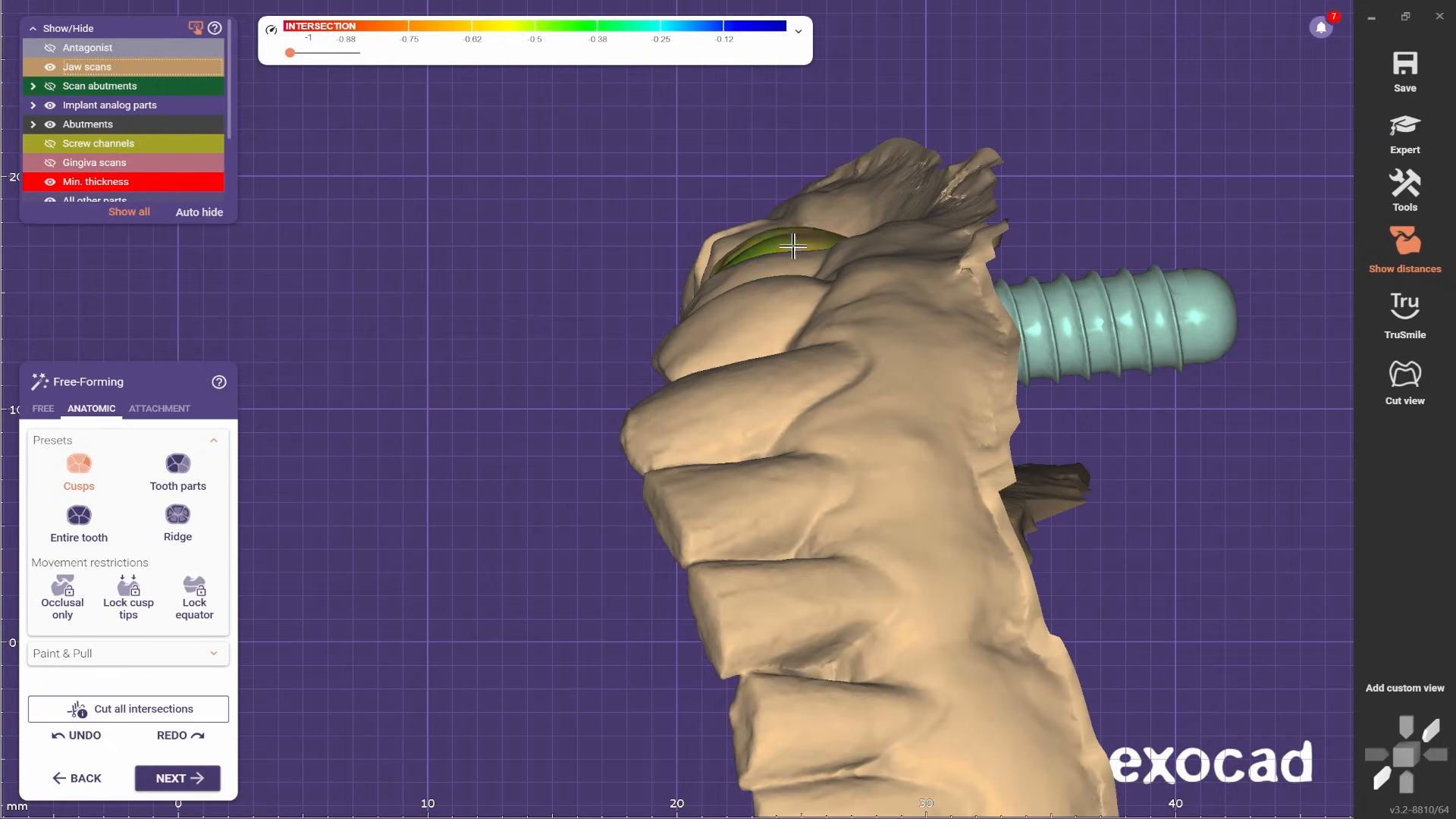
mouse_move(793, 246)
right_mouse_down()
mouse_move(799, 221)
mouse_move(823, 247)
right_mouse_up()
- Return to free smoothing with a larger brush and smooth the crown's mesial side, with the jaw scans transparent
scroll(799, 228, "up", 3)
left_click(43, 409)
scroll(607, 253, "up", 2, "shift")
mouse_move(607, 254)
right_mouse_down()
mouse_move(561, 223)
mouse_move(637, 530)
mouse_move(543, 477)
mouse_move(593, 484)
right_mouse_up()
scroll(562, 223, "down", 5)
scroll(88, 67, "down", 5)
right_click_drag(849, 520, 740, 492)
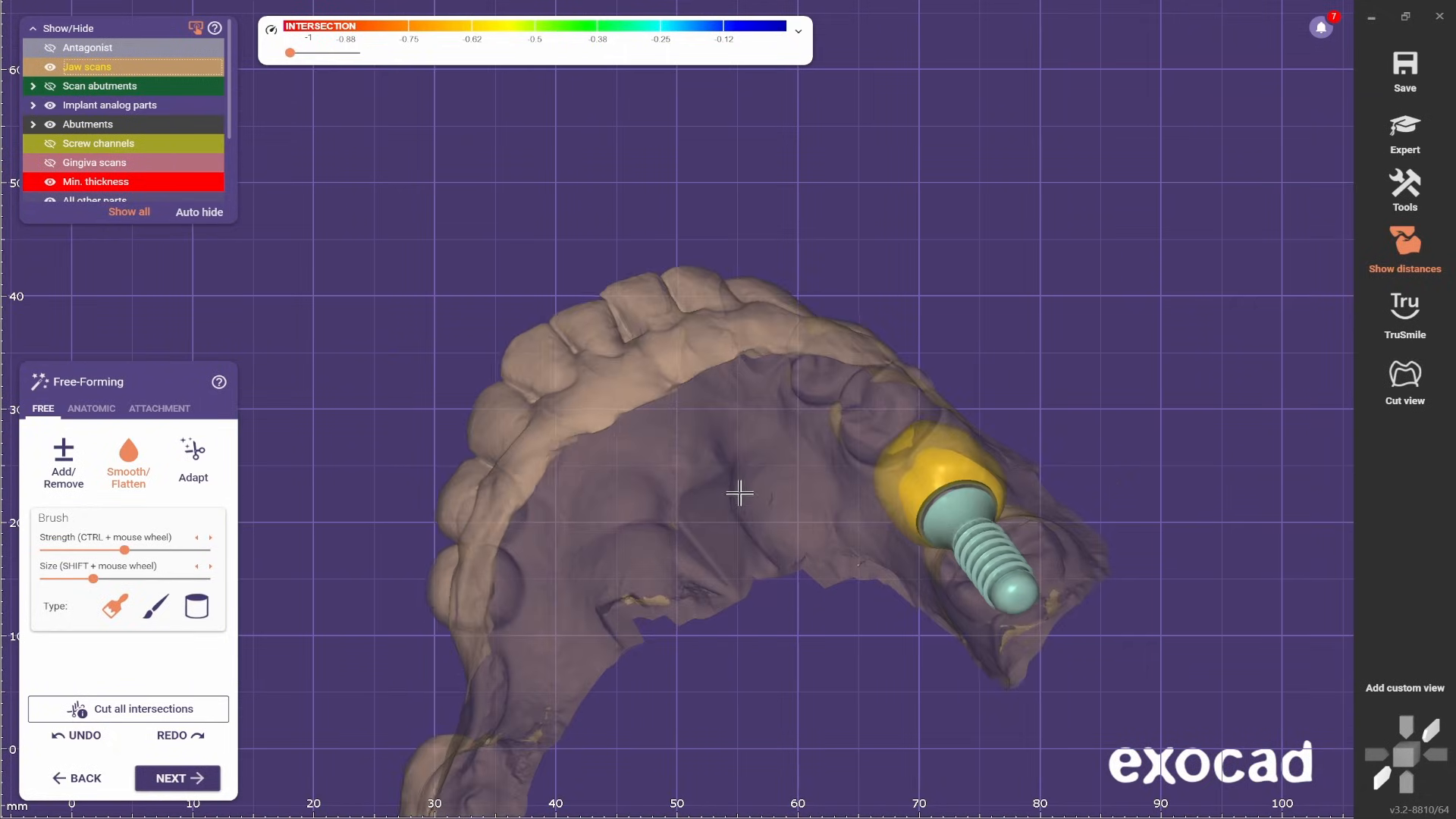
scroll(884, 464, "up", 3)
scroll(926, 422, "up", 2)
scroll(943, 380, "down", 1)
scroll(901, 439, "up", 2)
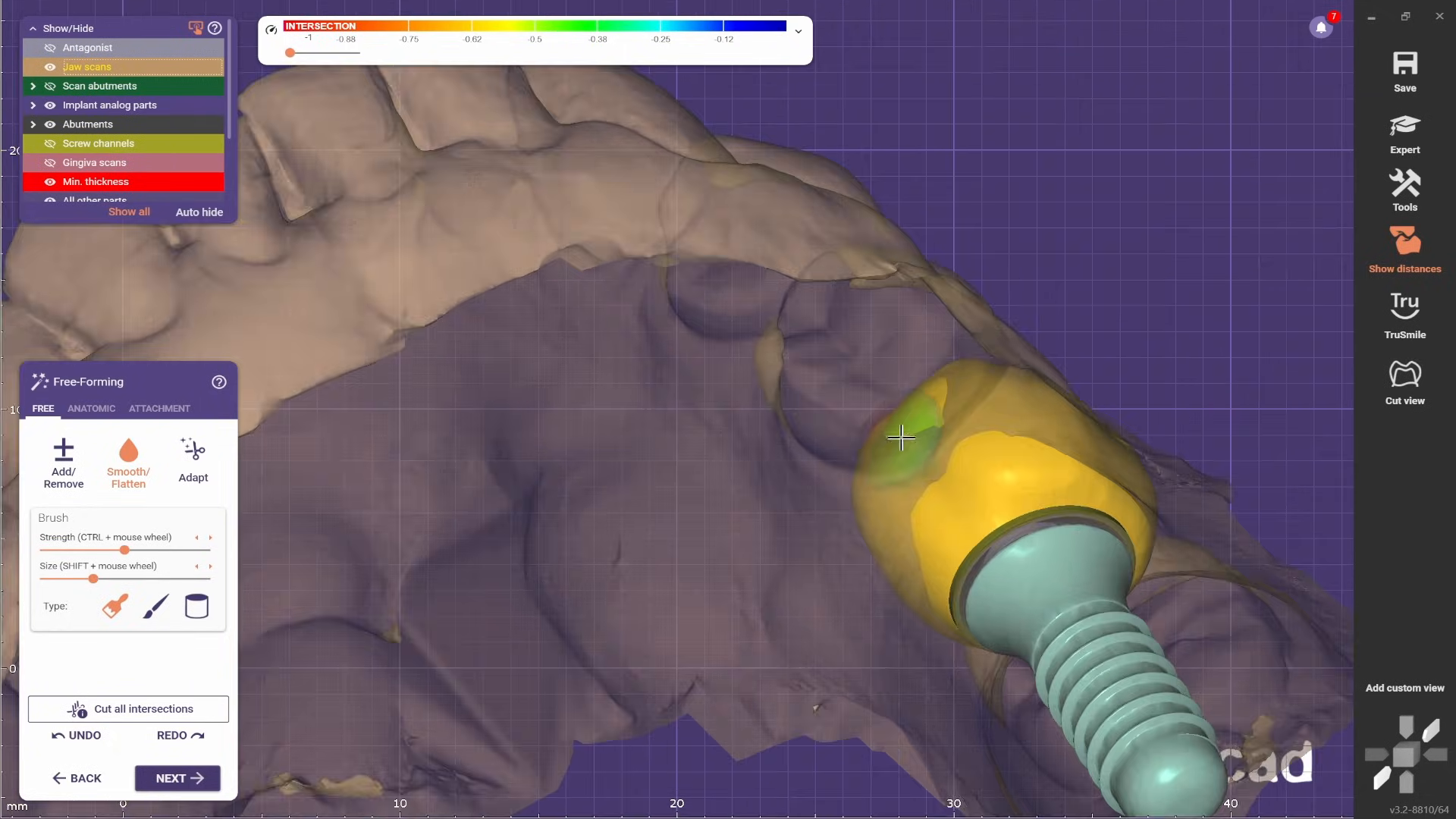
right_click_drag(901, 438, 725, 471)
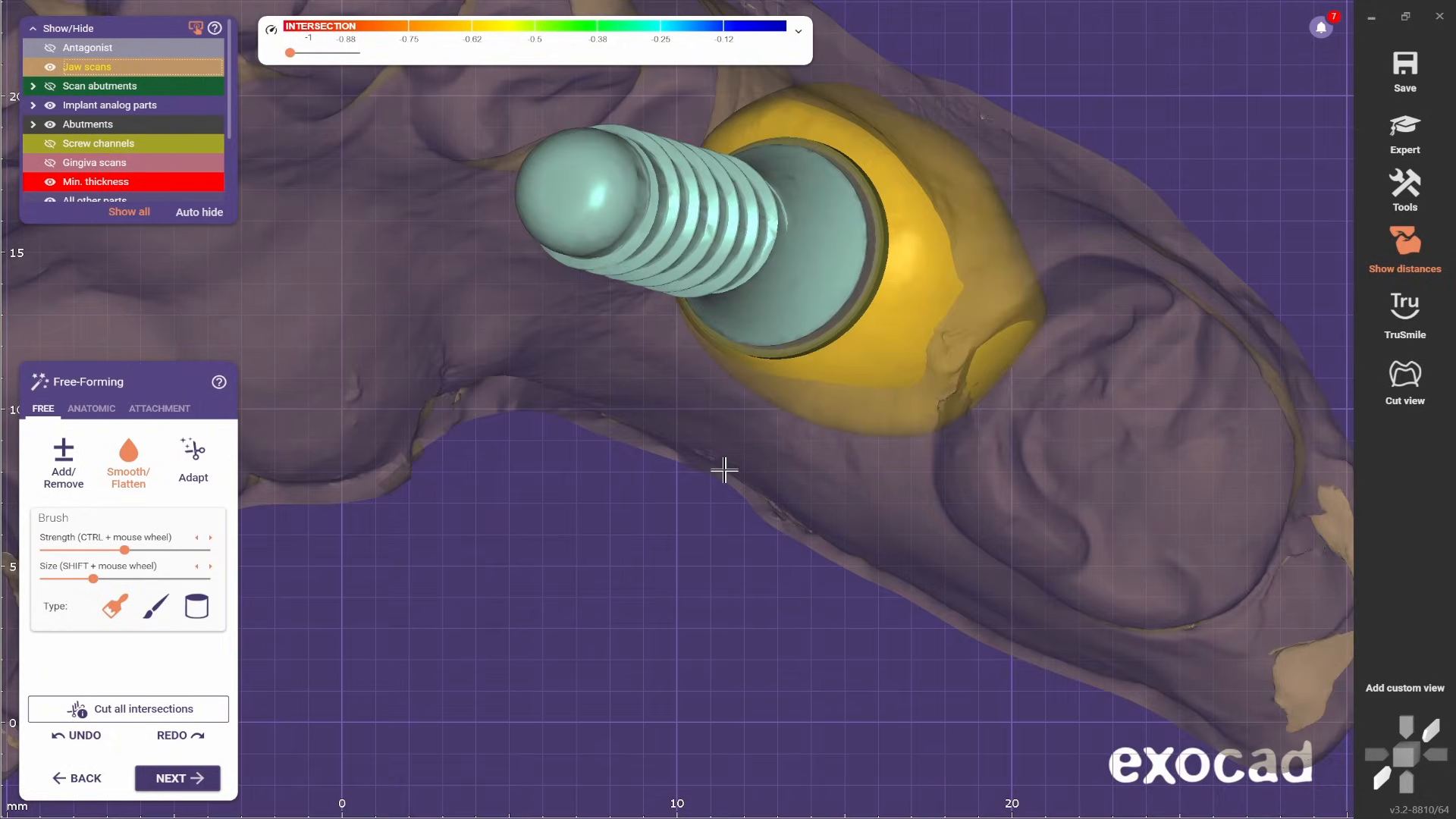
- Show the interference contacts with the adjacent teeth and adapt the crown approximally to -0.01 mm
left_click(799, 34)
left_click(606, 74)
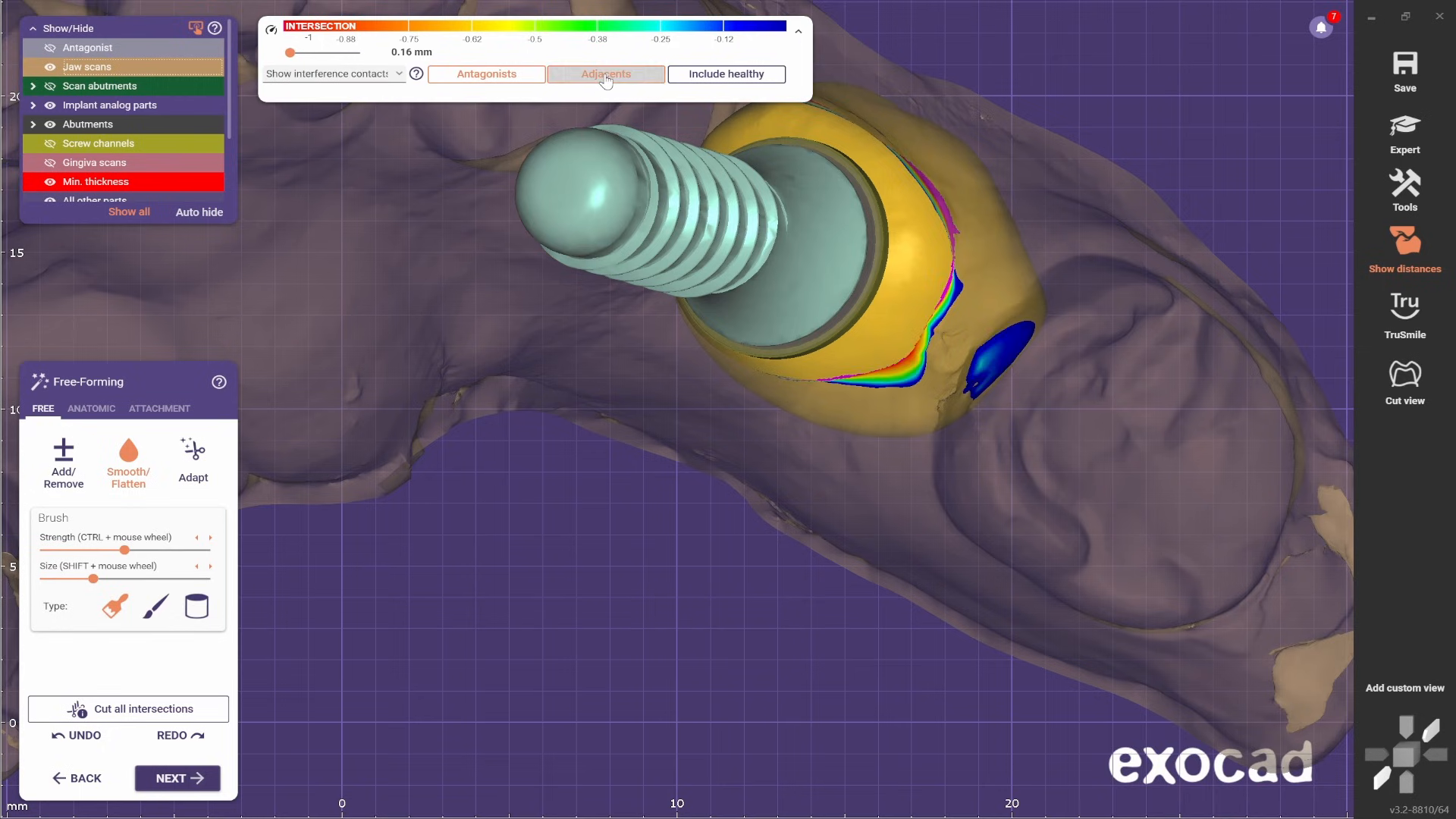
right_click_drag(591, 397, 650, 387)
left_click(196, 459)
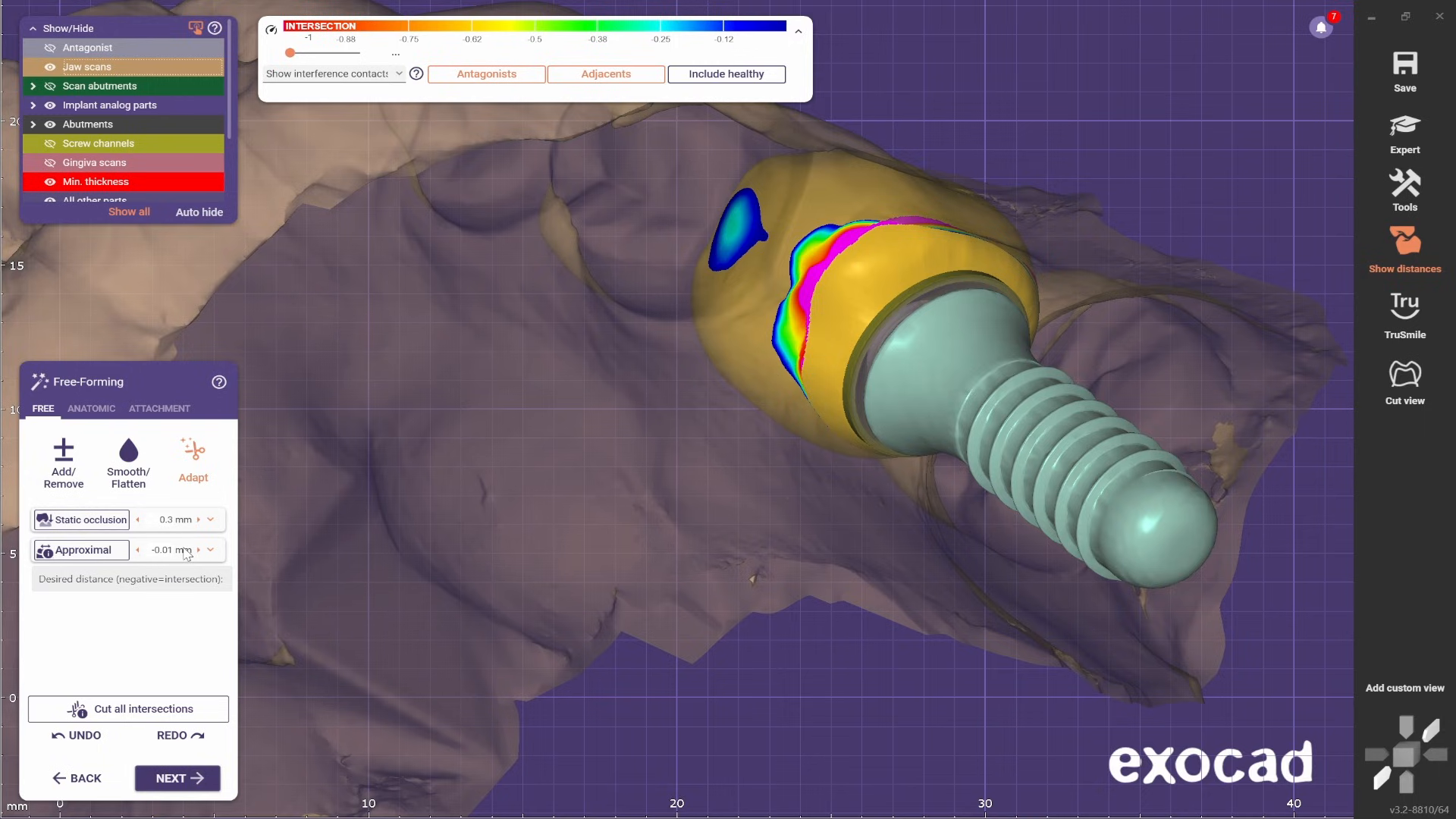
left_click(112, 551)
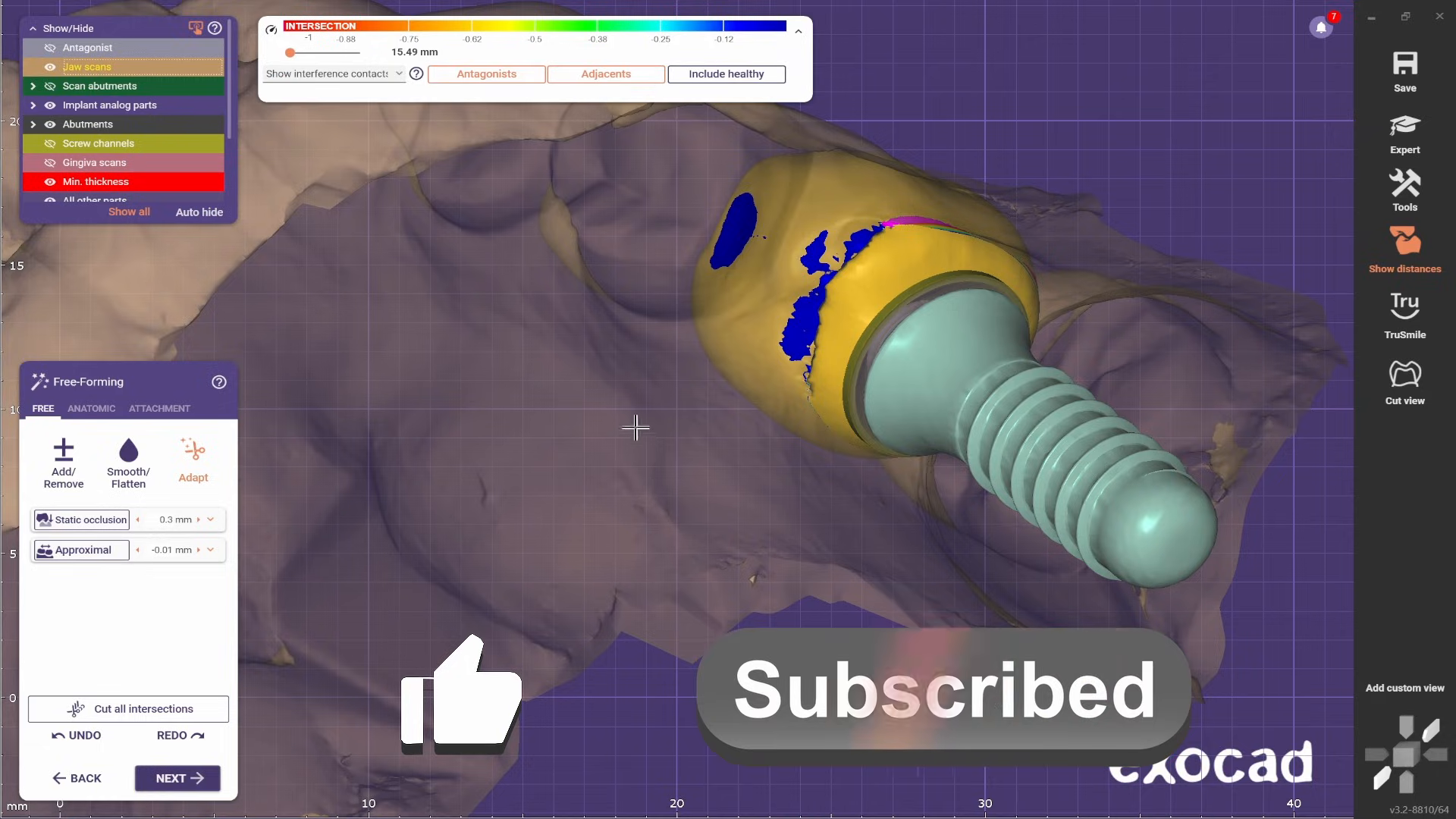
- Examine the adapted mesial contact areas of the crown with the jaw scans hidden and shown
right_click_drag(637, 426, 681, 459)
left_click(50, 67)
right_click_drag(601, 481, 601, 480)
scroll(601, 480, "up", 3)
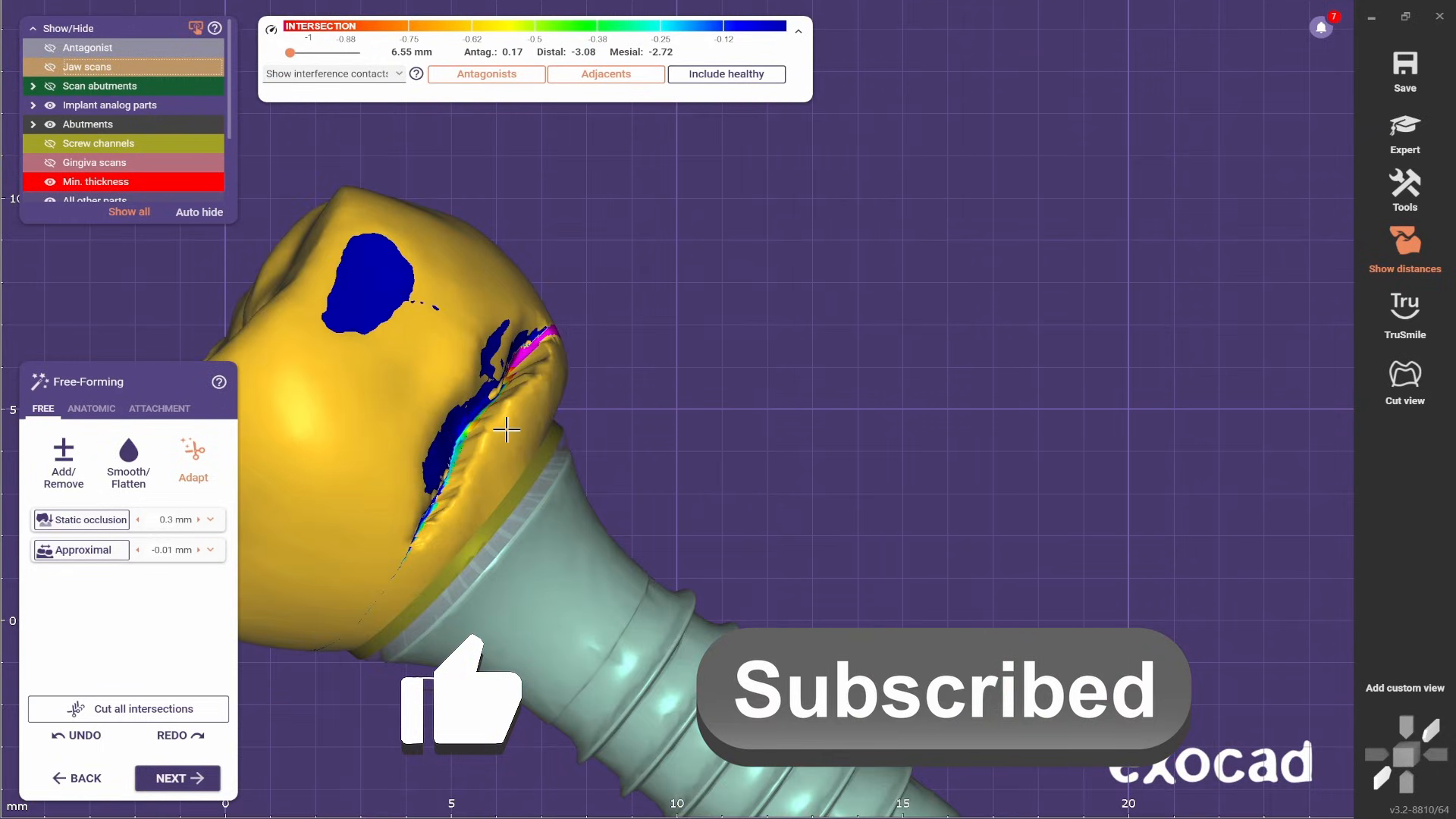
scroll(504, 430, "down", 3)
right_click_drag(504, 429, 799, 585)
scroll(608, 530, "down", 4)
left_click(50, 66)
scroll(748, 526, "up", 3)
scroll(800, 523, "down", 6)
scroll(818, 517, "up", 2)
scroll(799, 585, "up", 3)
left_click(50, 66)
mouse_move(614, 562)
right_mouse_down()
mouse_move(822, 507)
mouse_move(806, 497)
mouse_move(1043, 575)
mouse_move(538, 414)
mouse_move(660, 498)
mouse_move(835, 536)
mouse_move(777, 540)
mouse_move(738, 533)
mouse_move(896, 467)
right_mouse_up()
scroll(621, 565, "up", 2)
scroll(857, 493, "up", 2)
- Smooth the adapted area on the crown's mesial cervical surface with a smaller brush
left_click(128, 463)
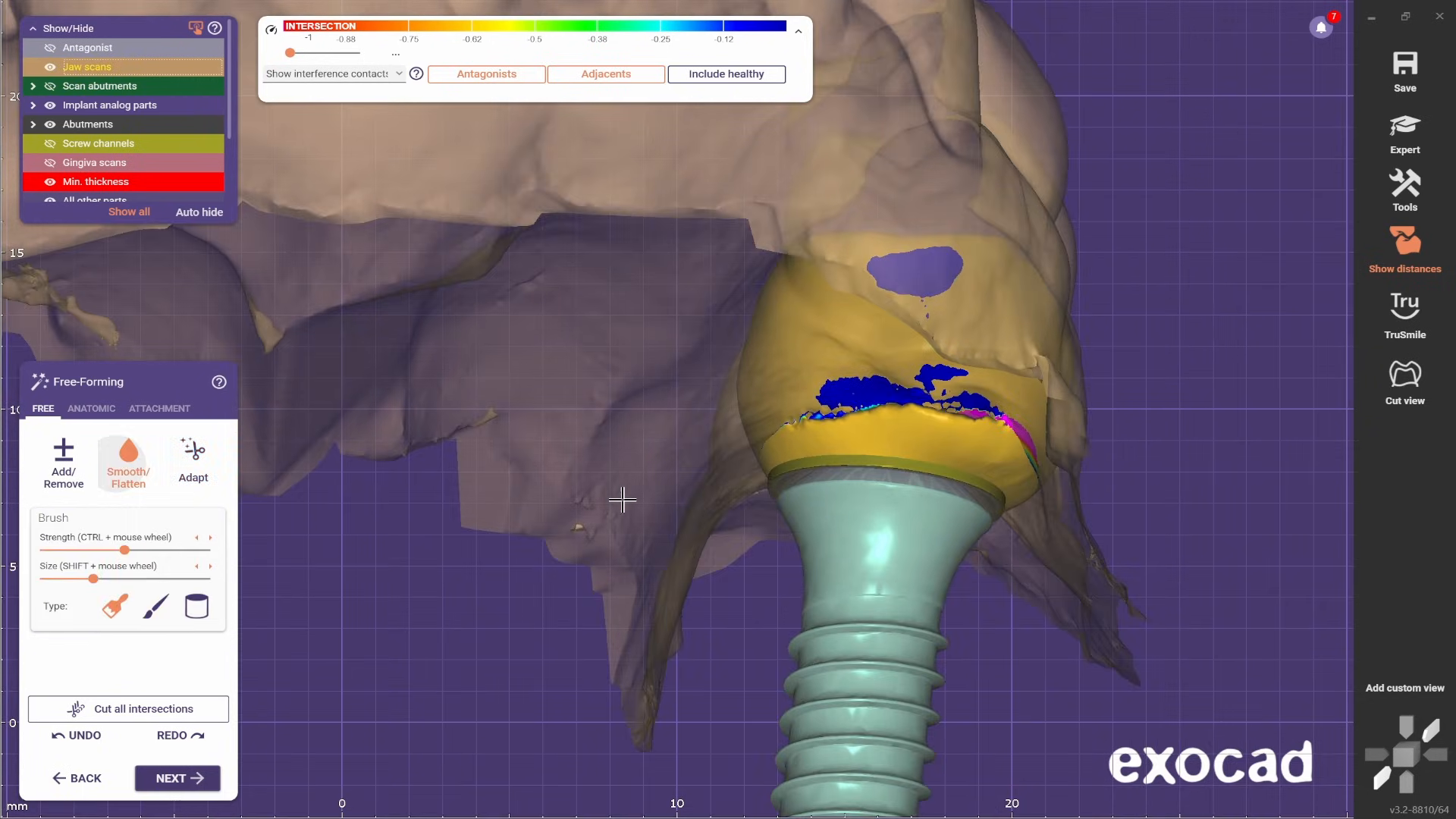
scroll(887, 432, "up", 3)
scroll(887, 432, "down", 3, "shift")
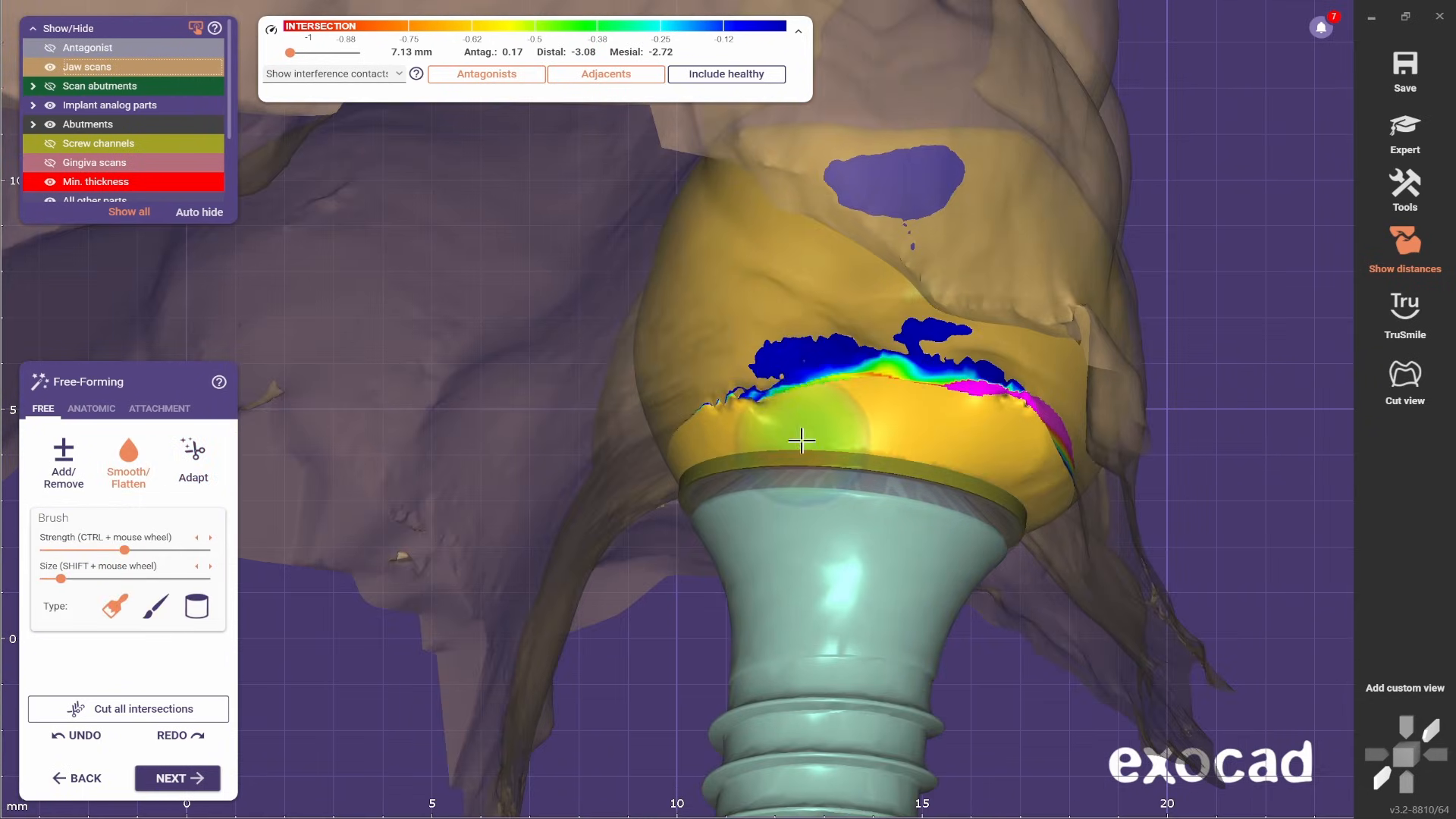
right_click_drag(802, 440, 854, 439)
- Turn off the adjacent contact display, undo the last stroke and smooth the mesial cervical surface down to the abutment
left_click(606, 73)
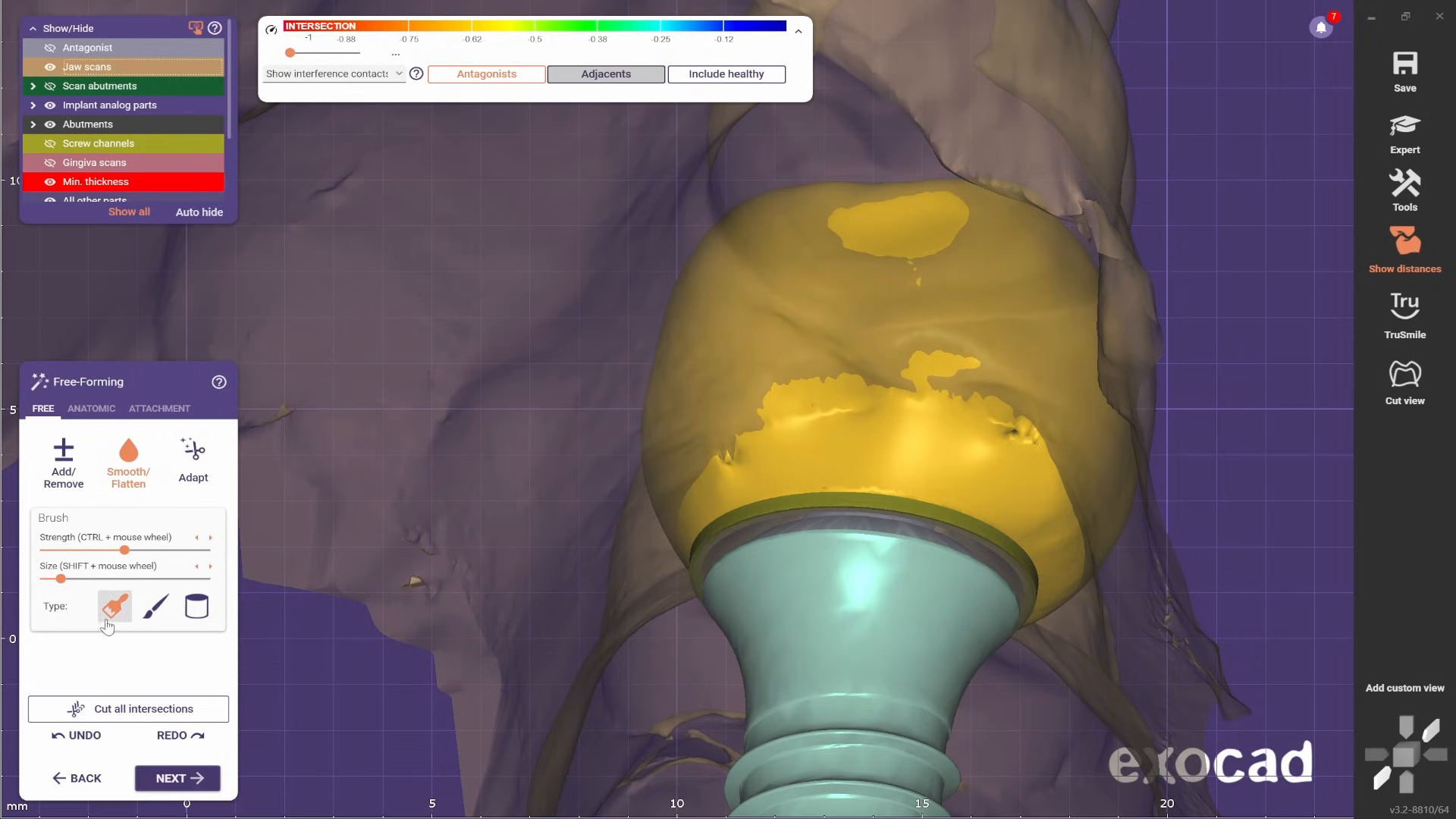
left_click(91, 735)
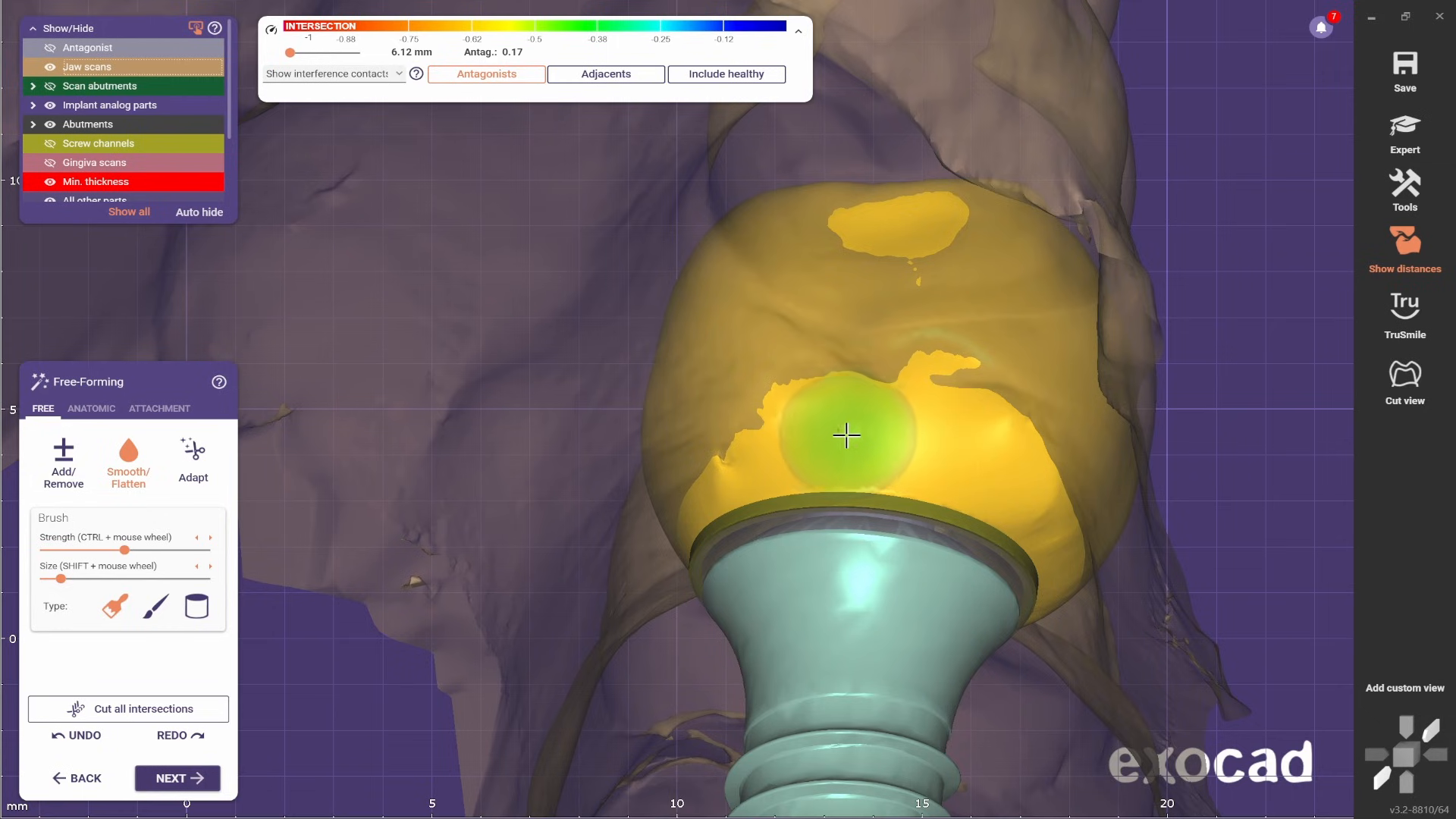
mouse_move(751, 498)
right_mouse_down()
mouse_move(998, 575)
mouse_move(756, 281)
mouse_move(728, 344)
mouse_move(1138, 463)
right_mouse_up()
scroll(705, 169, "down", 2, "shift")
- Switch to the cylindrical brush and smooth the crown's cervical surface along the mesial part of the abutment margin
left_click(198, 606)
scroll(832, 354, "up", 4)
scroll(812, 296, "up", 2, "shift")
scroll(1138, 463, "down", 3)
middle_click_drag(1138, 463, 842, 460)
scroll(842, 460, "up", 3)
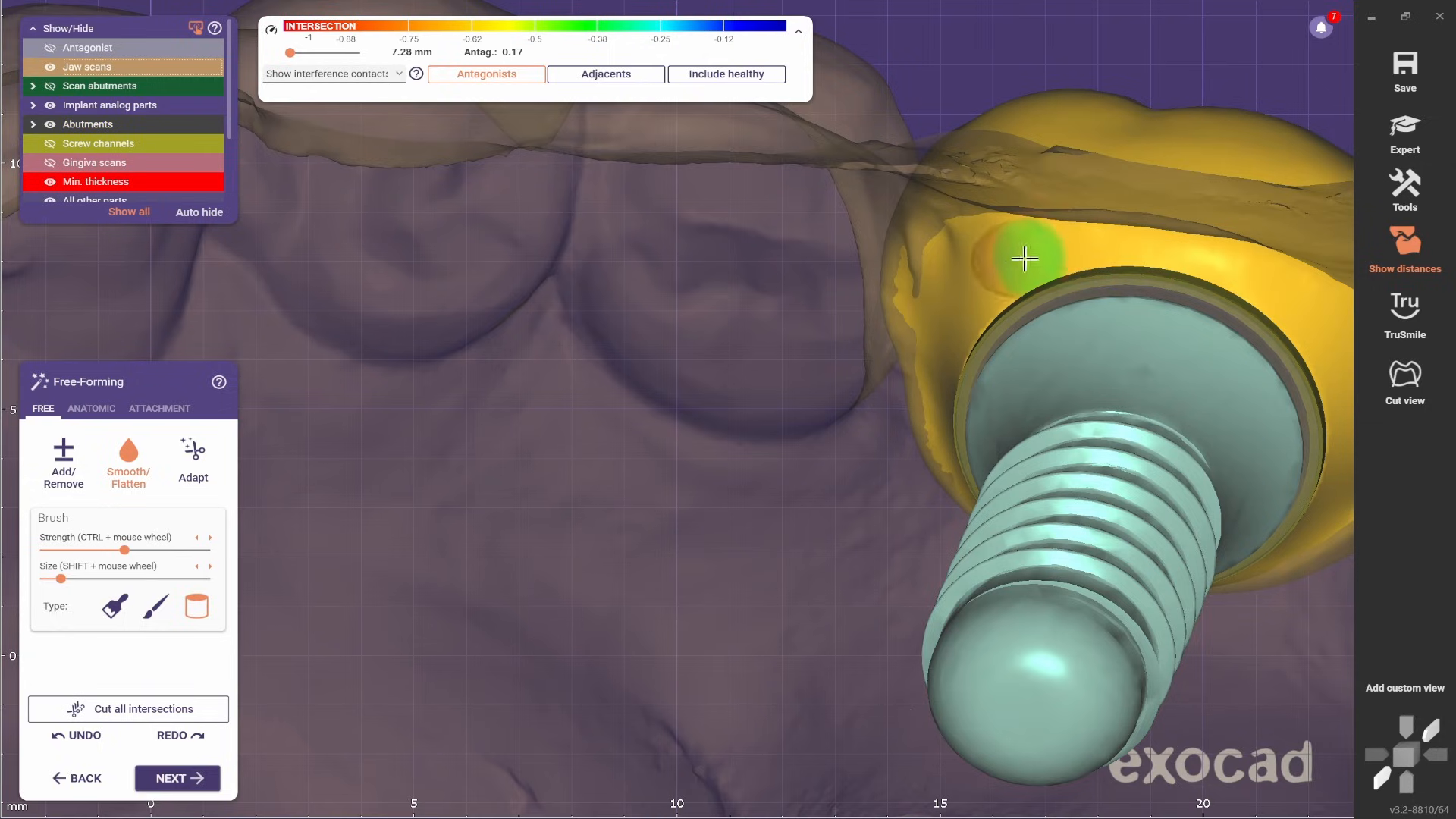
middle_click_drag(1038, 349, 885, 375)
right_click_drag(884, 375, 993, 351)
scroll(1040, 350, "up", 2)
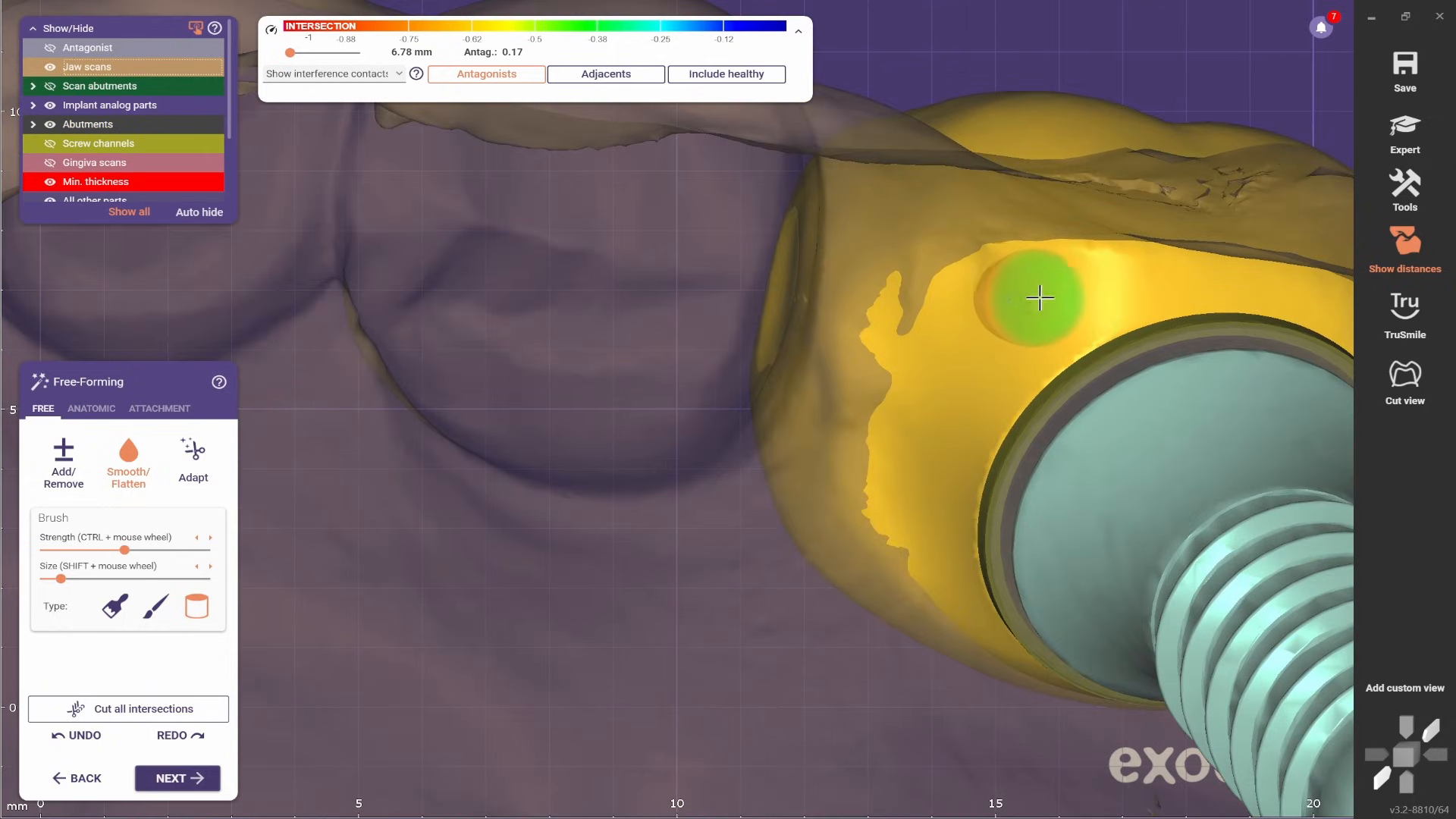
- Smooth the cervical surface along the abutment margin from the mesial to the distal side with a small brush
scroll(1158, 296, "down", 1)
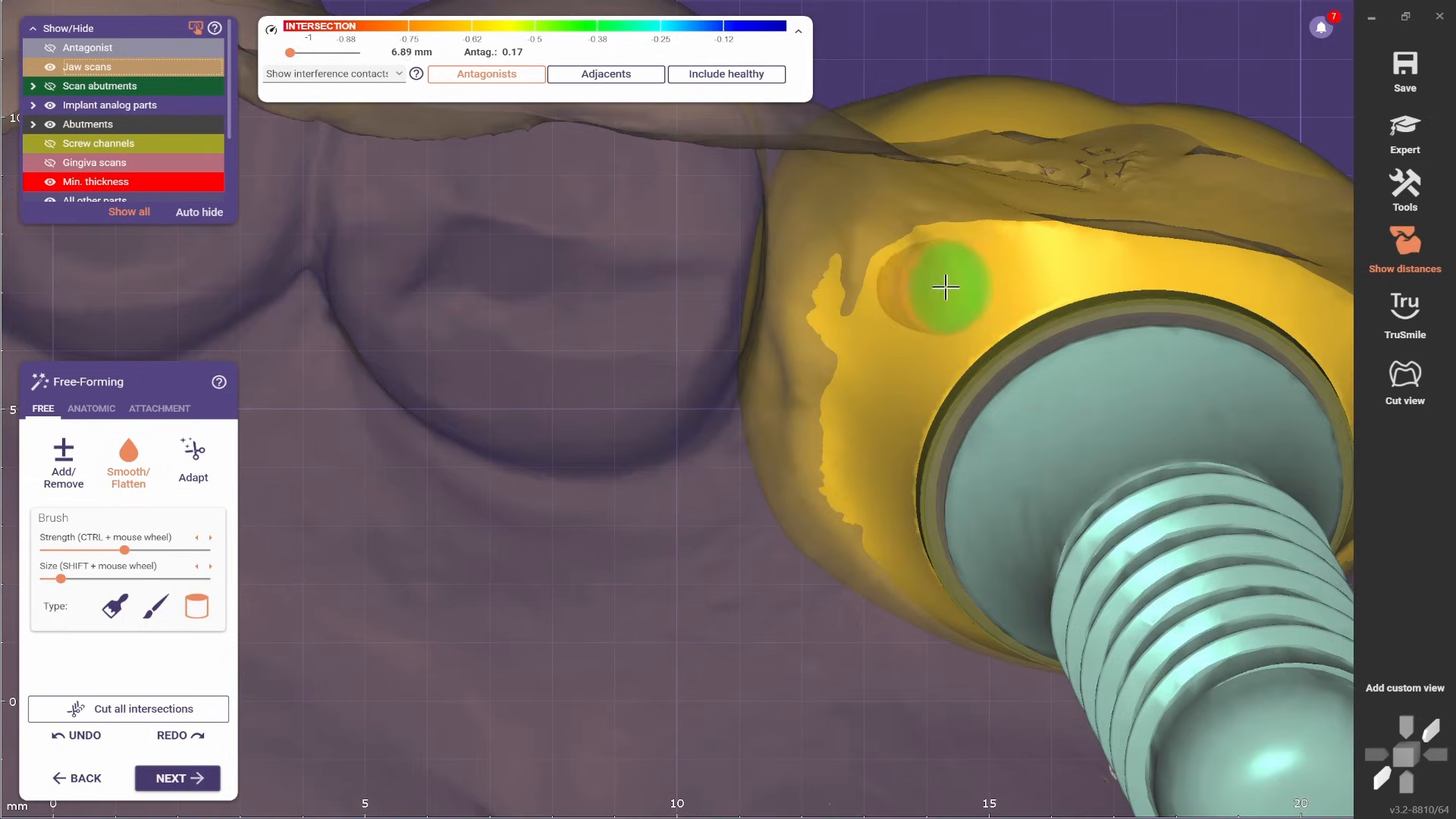
scroll(918, 439, "down", 2)
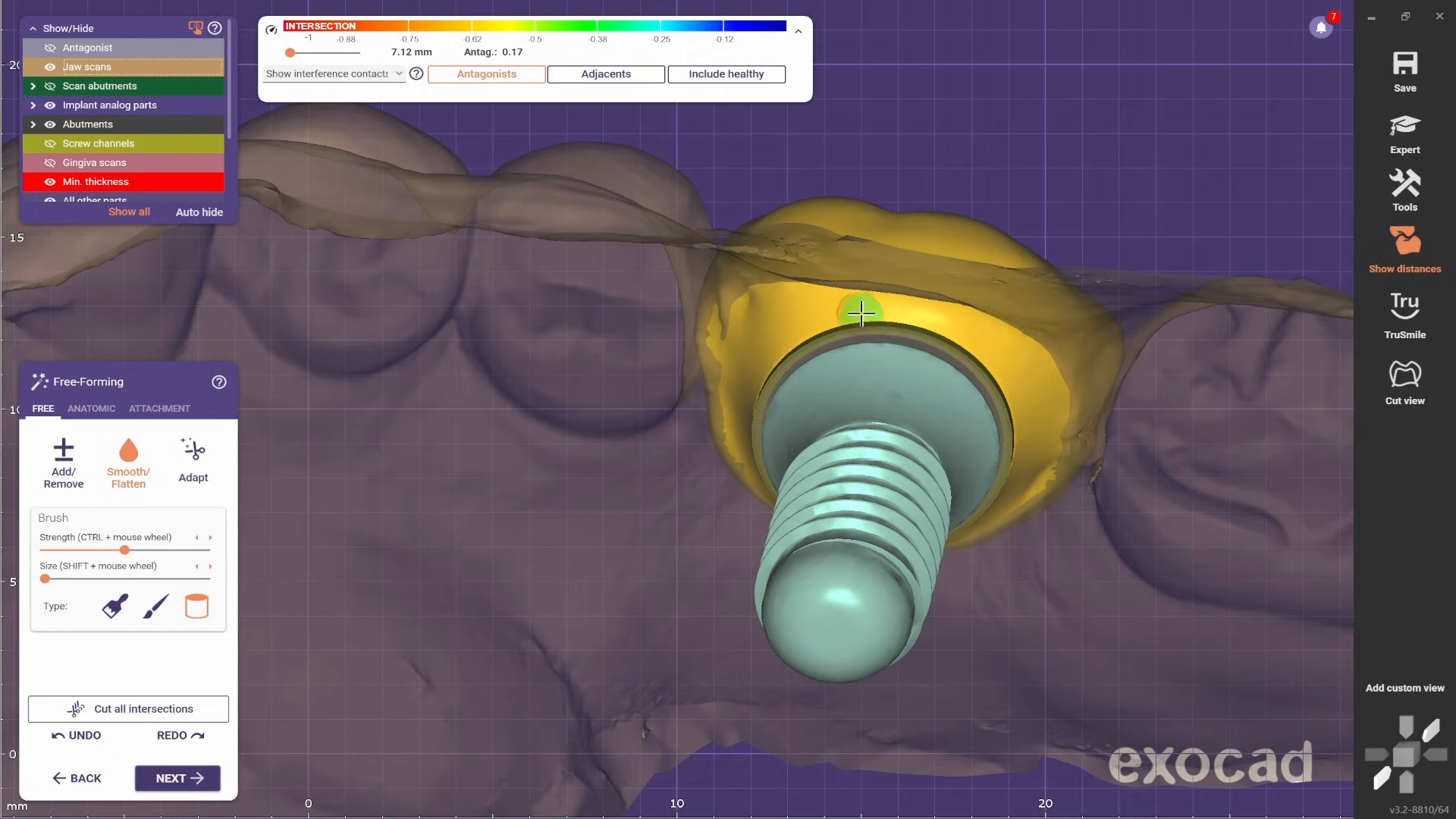
scroll(1009, 350, "up", 2)
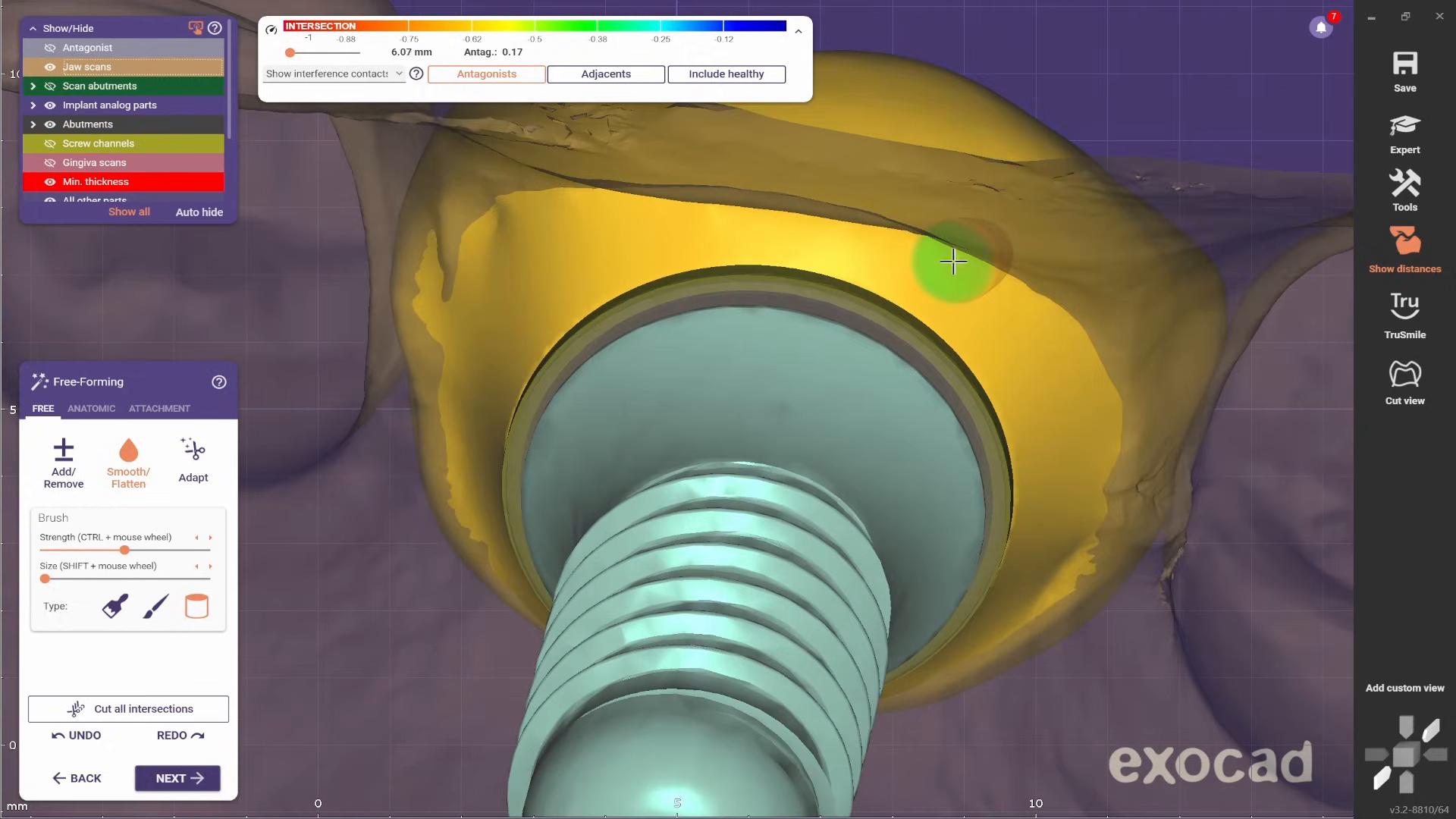
scroll(1061, 516, "down", 1)
mouse_move(1054, 516)
right_mouse_down()
mouse_move(962, 498)
mouse_move(1047, 432)
mouse_move(1004, 481)
mouse_move(1084, 447)
right_mouse_up()
scroll(1050, 430, "up", 1)
scroll(1044, 403, "down", 2)
scroll(900, 318, "up", 1)
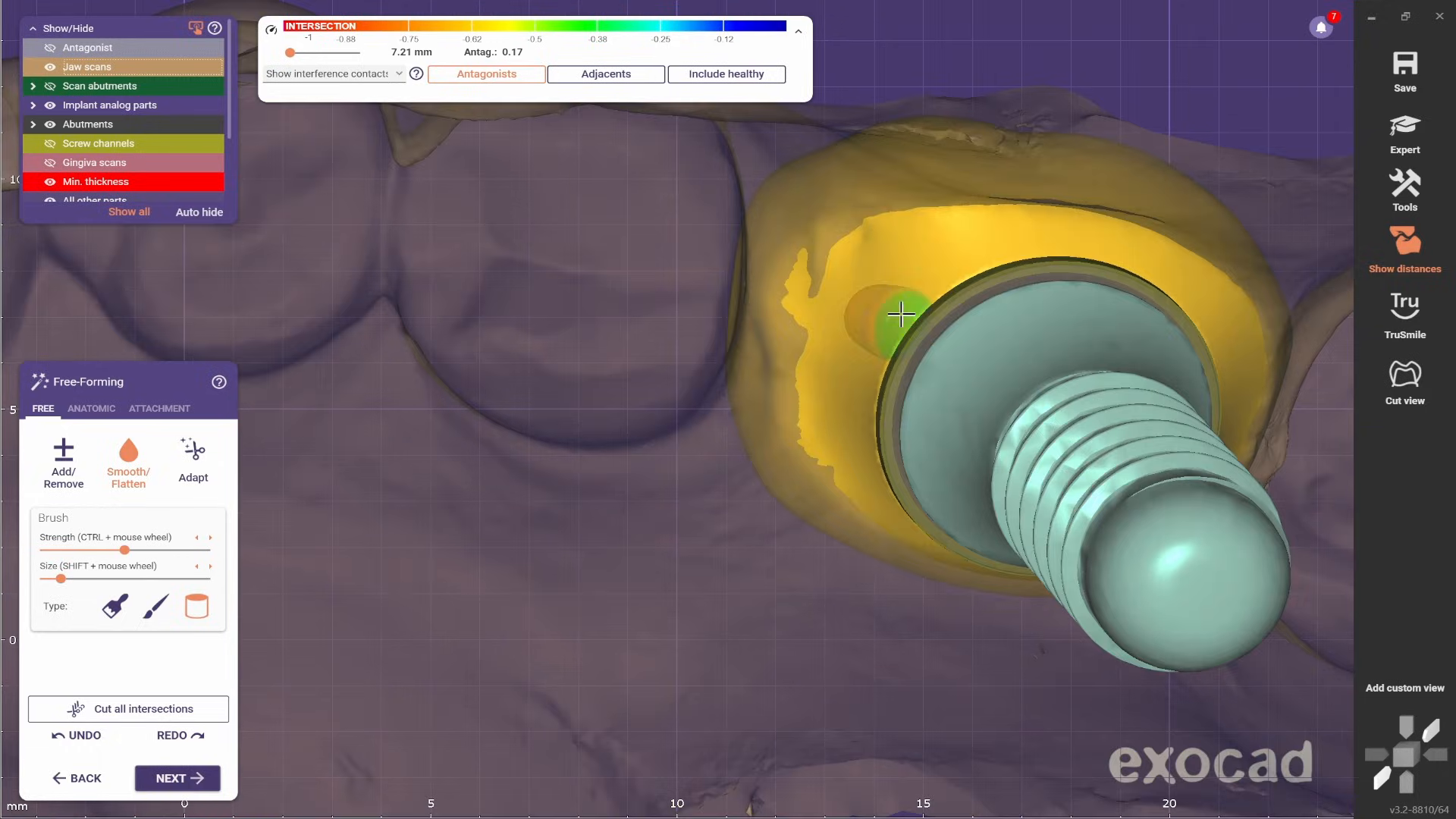
- Enlarge the brush and even out the mesial cervical surface between the abutment margin and the adjacent premolar
scroll(900, 303, "up", 3, "shift")
mouse_move(910, 272)
left_mouse_down()
mouse_move(862, 270)
mouse_move(835, 339)
mouse_move(832, 420)
mouse_move(826, 294)
mouse_move(848, 273)
mouse_move(848, 430)
left_mouse_up()
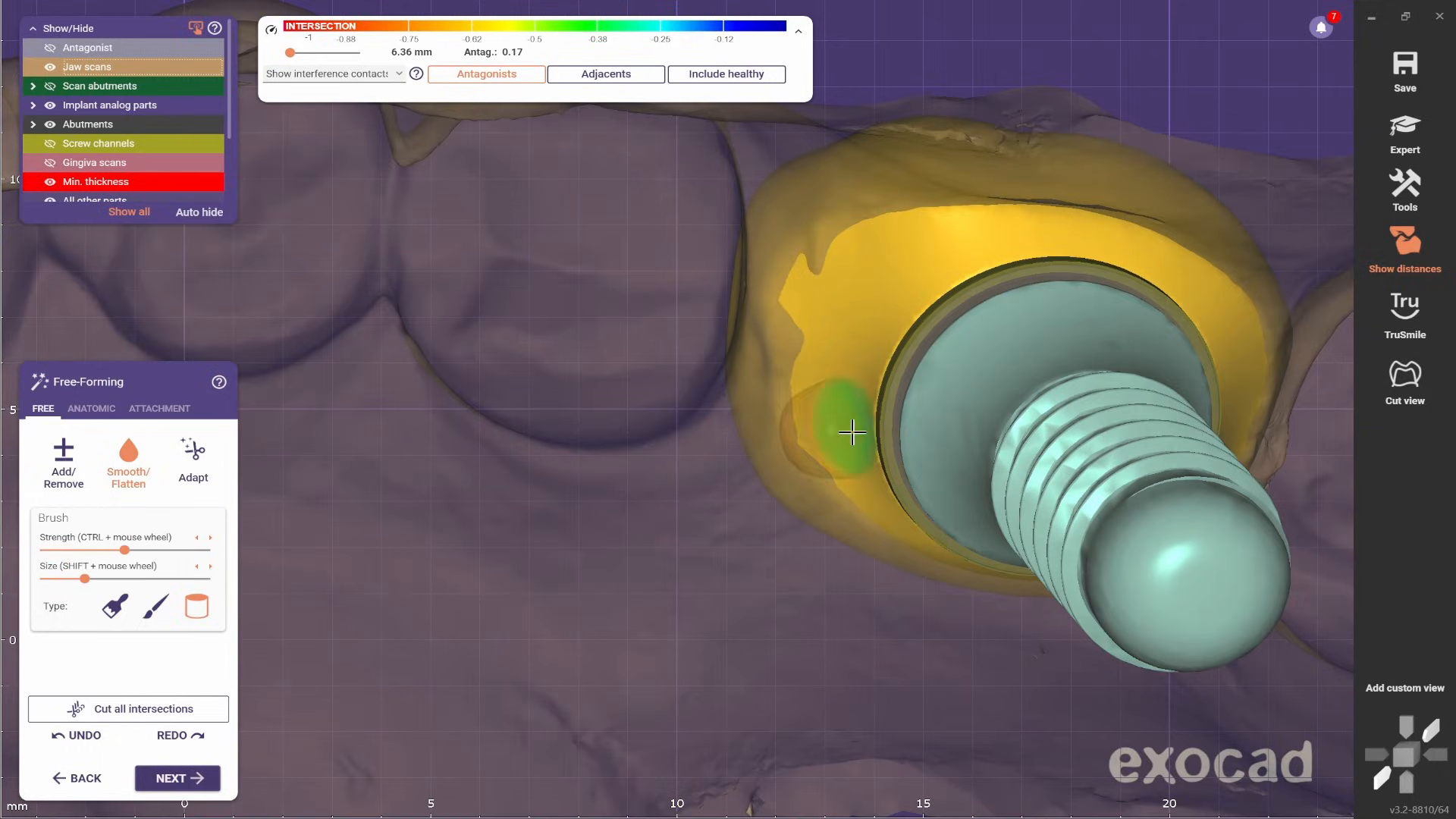
scroll(848, 432, "down", 1)
mouse_move(848, 432)
right_mouse_down()
mouse_move(864, 390)
mouse_move(831, 405)
right_mouse_up()
scroll(827, 398, "up", 1)
- Reduce the brush to its smallest size and smooth the remaining cervical surface around to the distal side
scroll(820, 385, "down", 3, "shift")
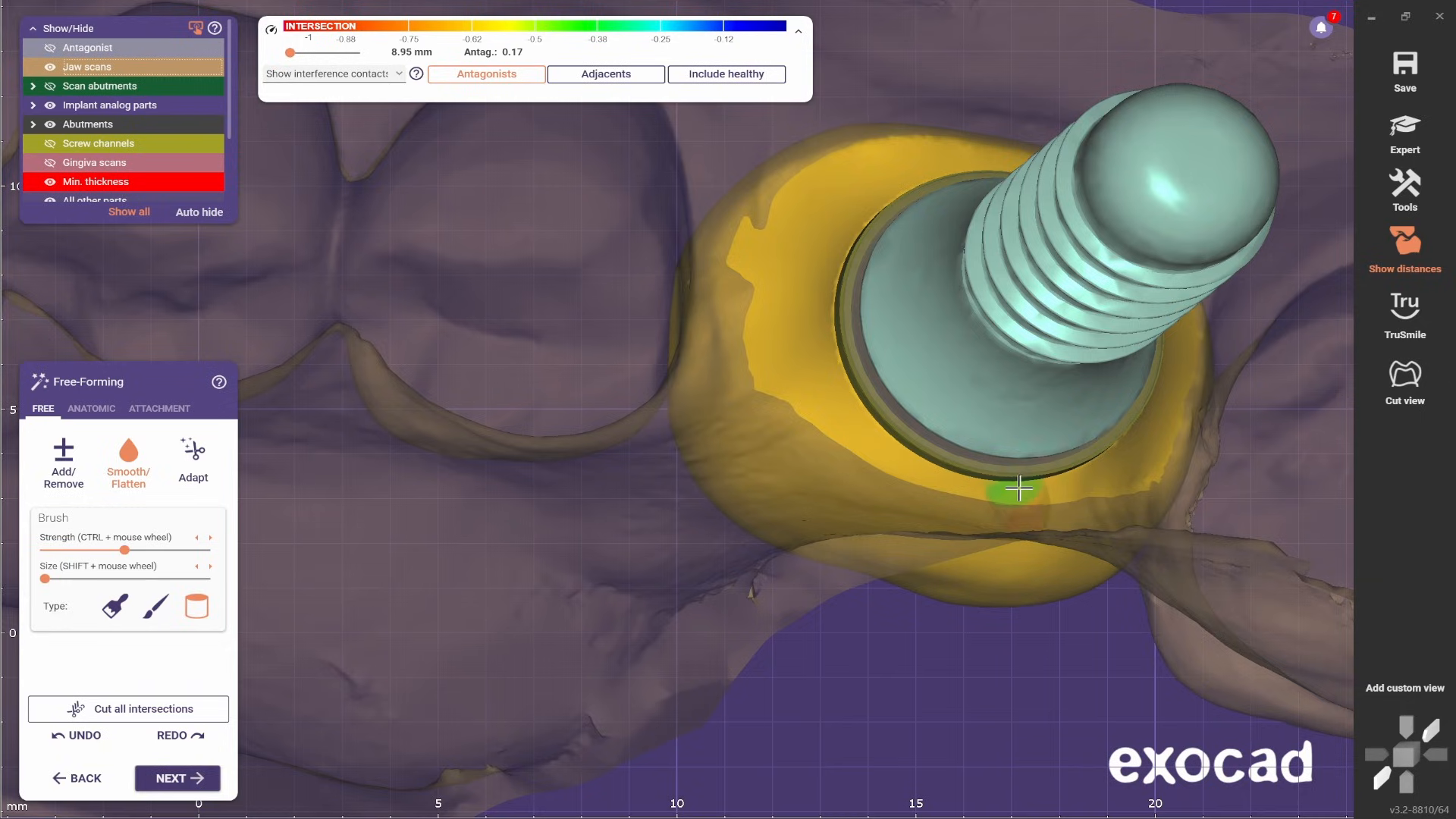
scroll(1138, 488, "down", 3)
right_click_drag(1012, 495, 864, 455)
scroll(865, 451, "up", 2)
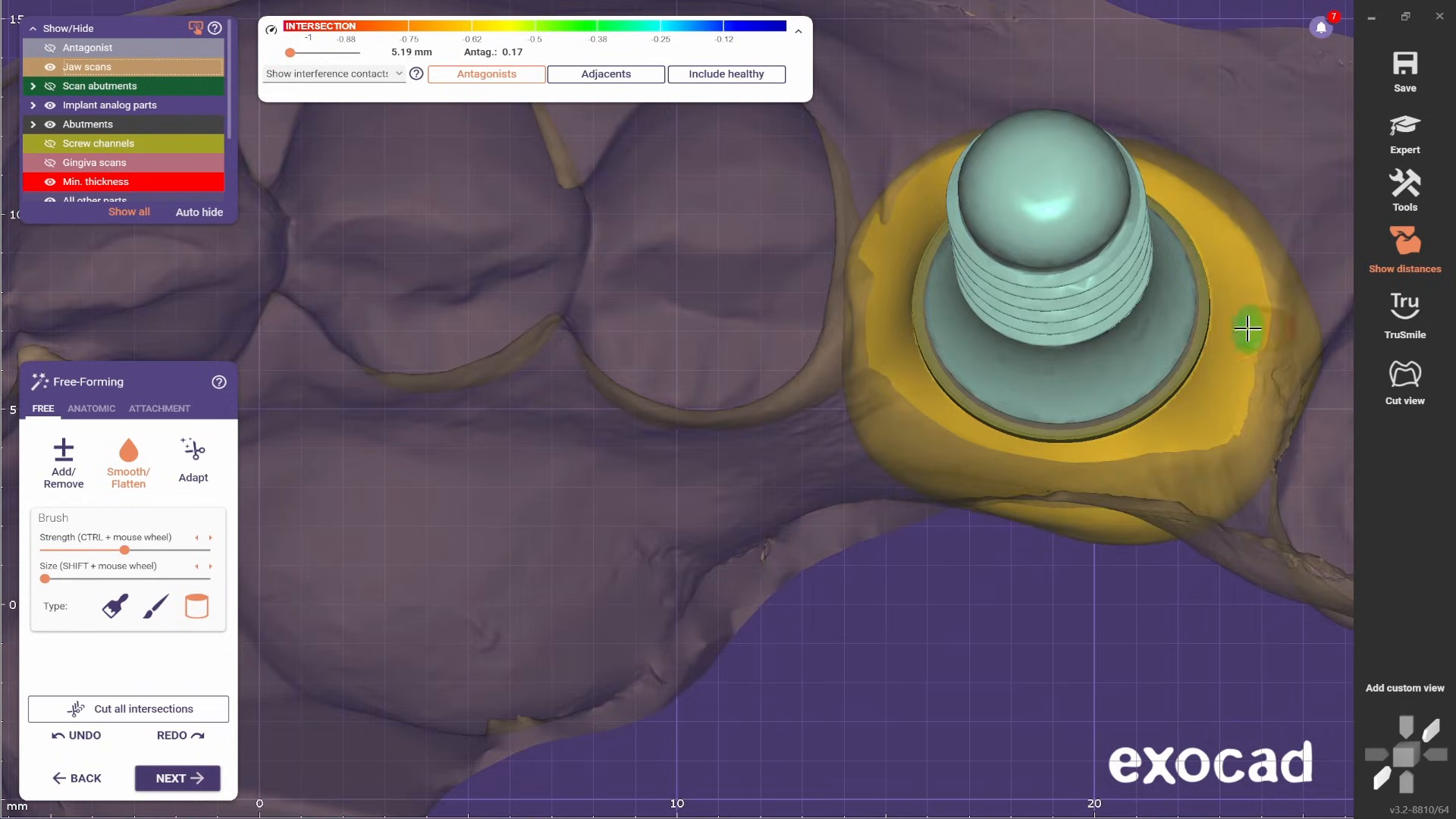
scroll(1248, 328, "down", 1)
mouse_move(944, 326)
right_mouse_down()
mouse_move(1030, 319)
mouse_move(884, 468)
right_mouse_up()
- Hide the jaw scans, switch to the broad brush type and smooth the crown's proximal sides with slightly higher strength
scroll(1030, 319, "down", 4)
left_click(50, 67)
scroll(922, 600, "up", 3)
left_click(115, 606)
scroll(1092, 551, "up", 1)
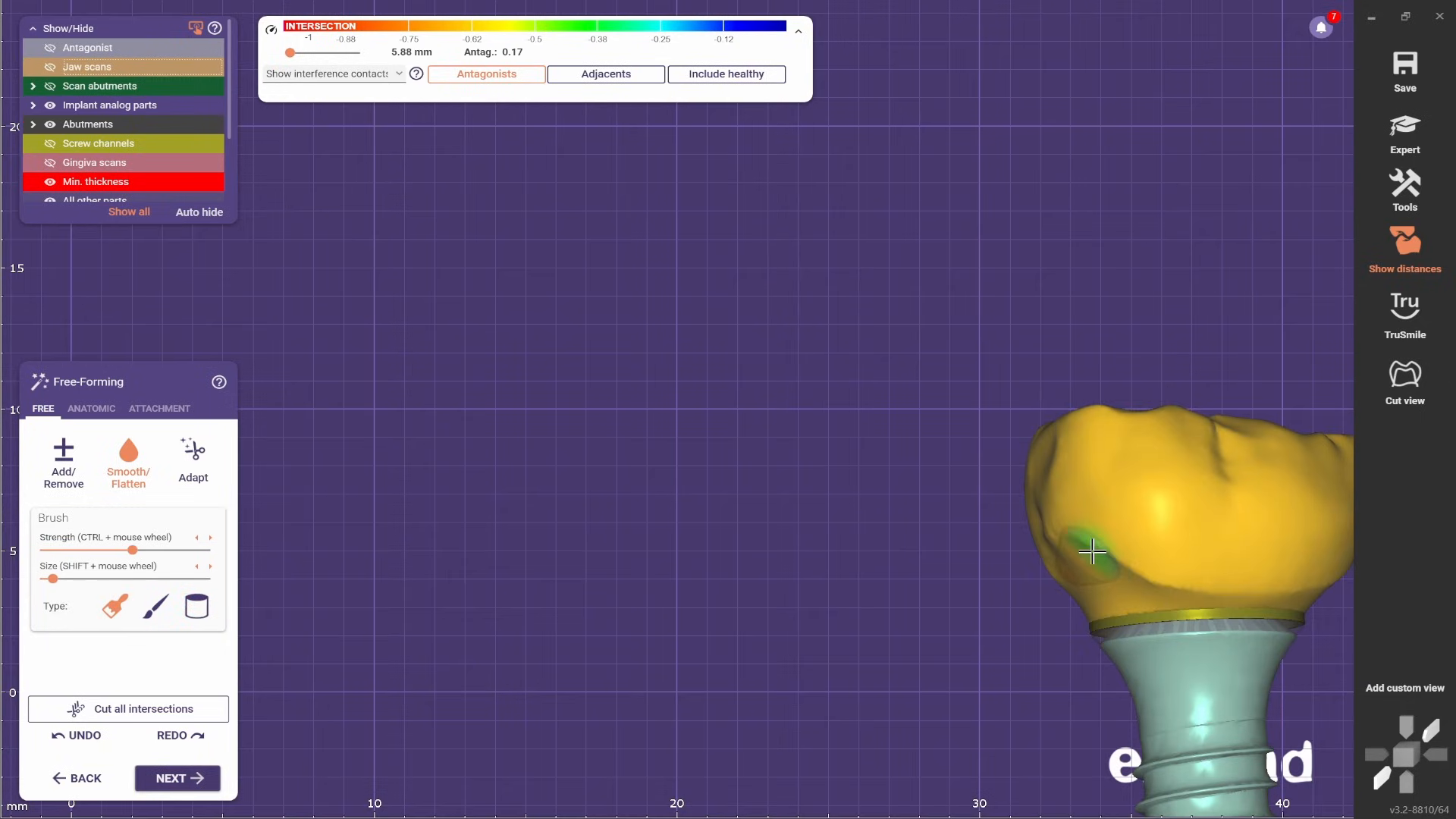
right_click_drag(1198, 582, 891, 565)
scroll(1138, 493, "up", 3)
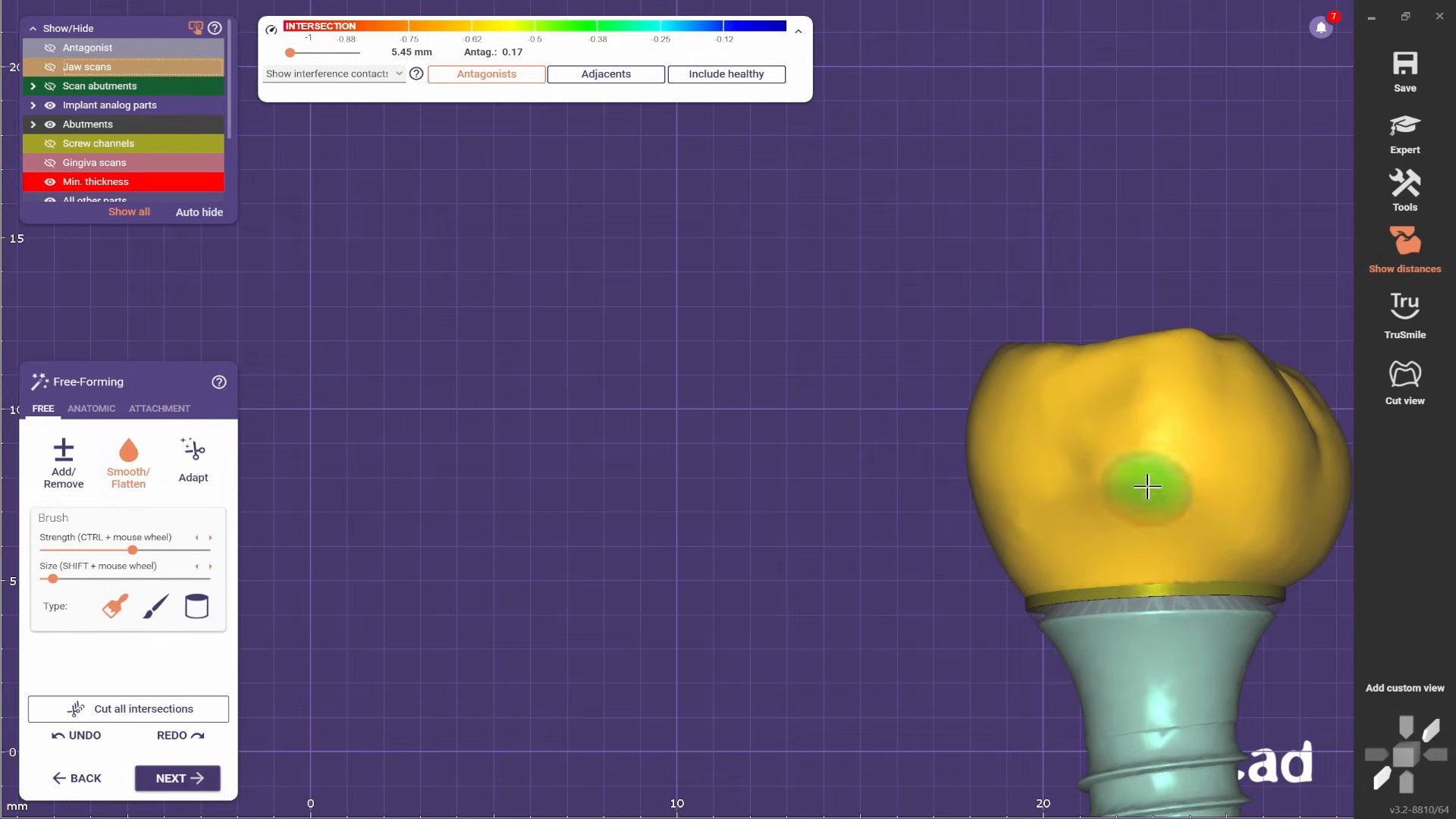
- Smooth the crown's outer walls all around, down to the abutment margin
scroll(1041, 544, "down", 4)
right_click_drag(1016, 554, 410, 634)
middle_click_drag(410, 634, 650, 588)
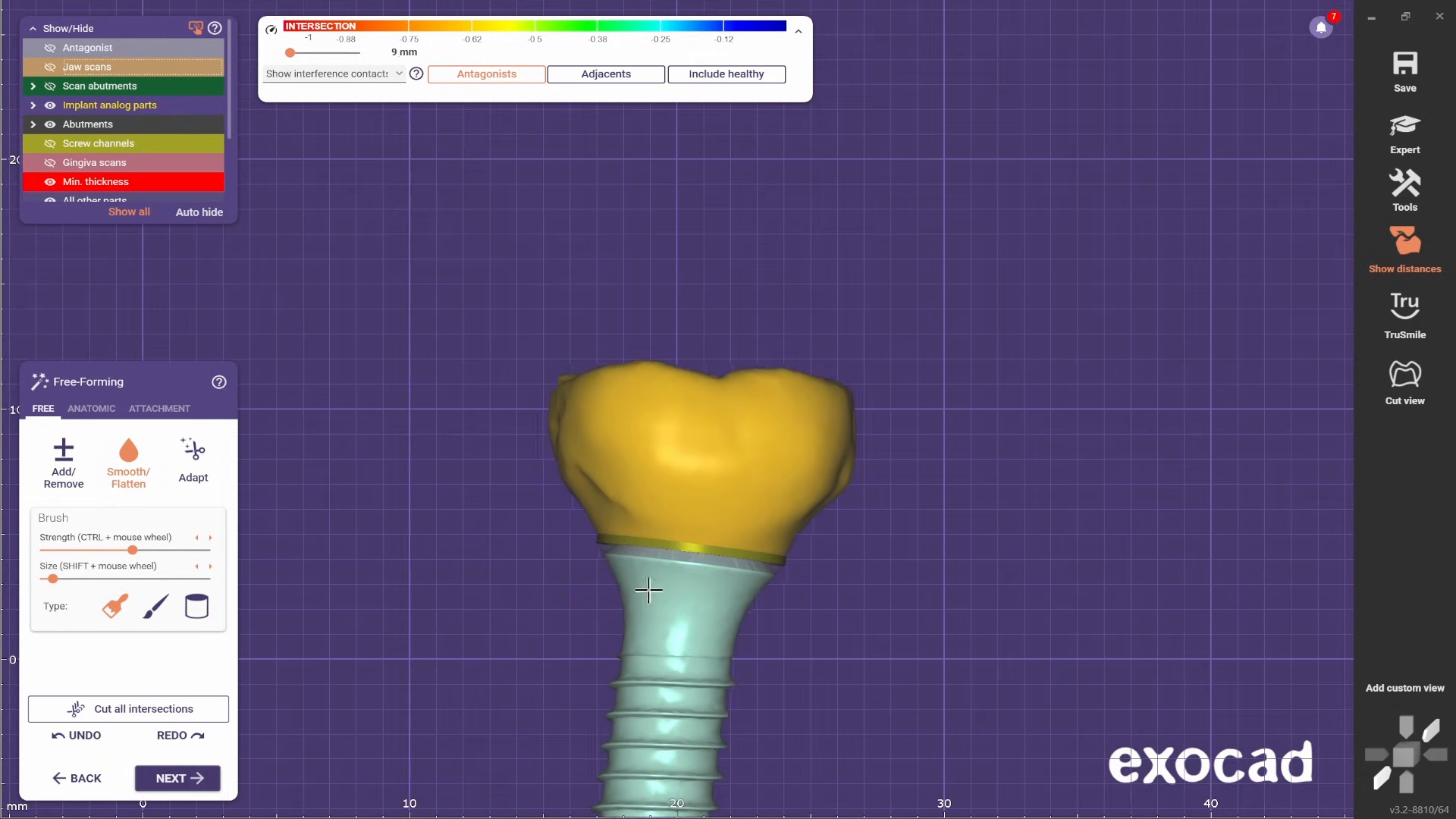
right_click_drag(650, 589, 633, 523)
right_click_drag(873, 524, 1016, 524)
middle_click_drag(1017, 523, 761, 497)
scroll(760, 496, "up", 2)
- Add material to the hollow on the crown's side wall, and return to Smooth/Flatten with a larger brush
left_click(64, 462)
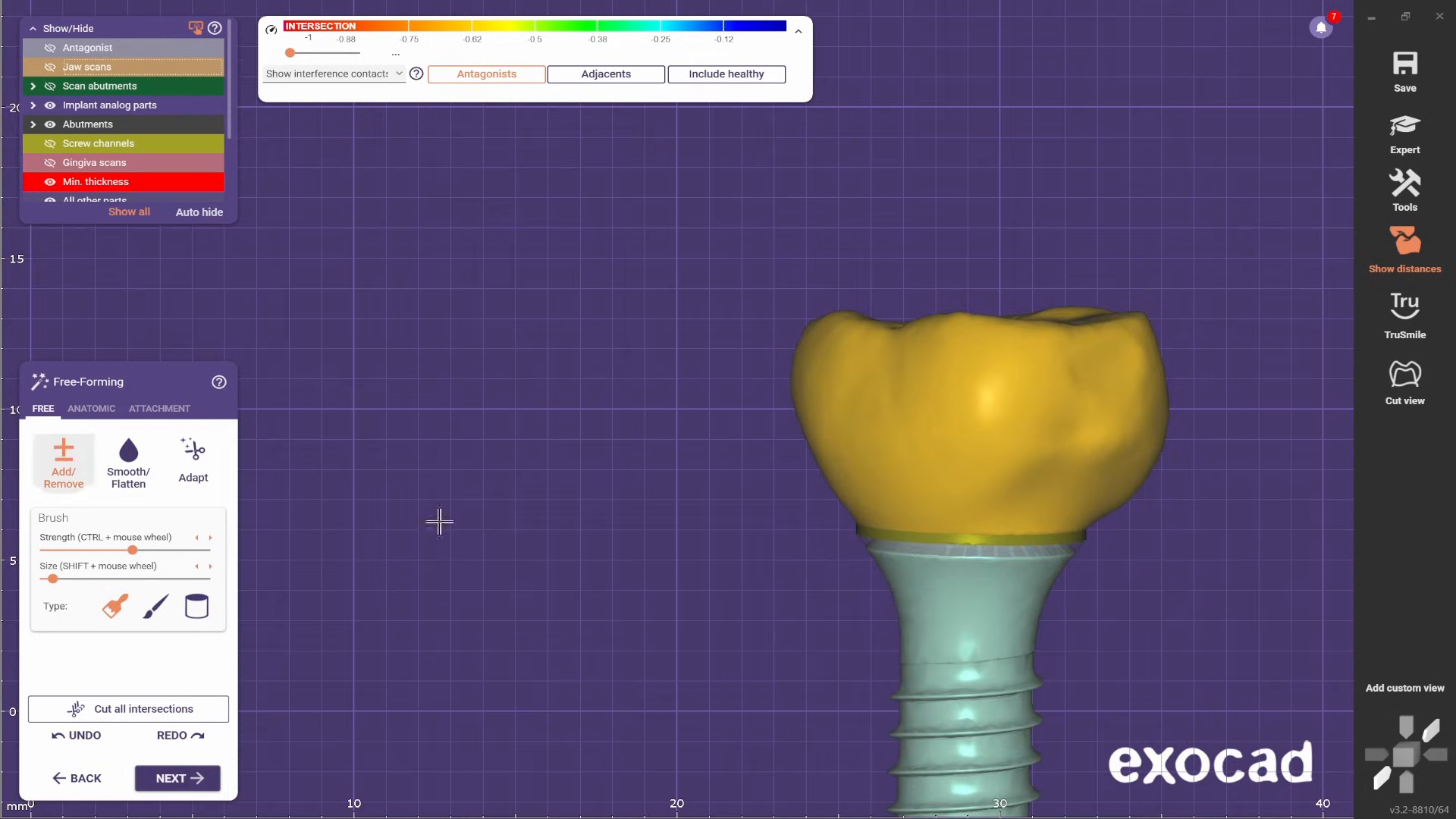
scroll(1113, 379, "down", 3)
right_click_drag(1114, 379, 637, 455)
key("s")
scroll(342, 317, "up", 3)
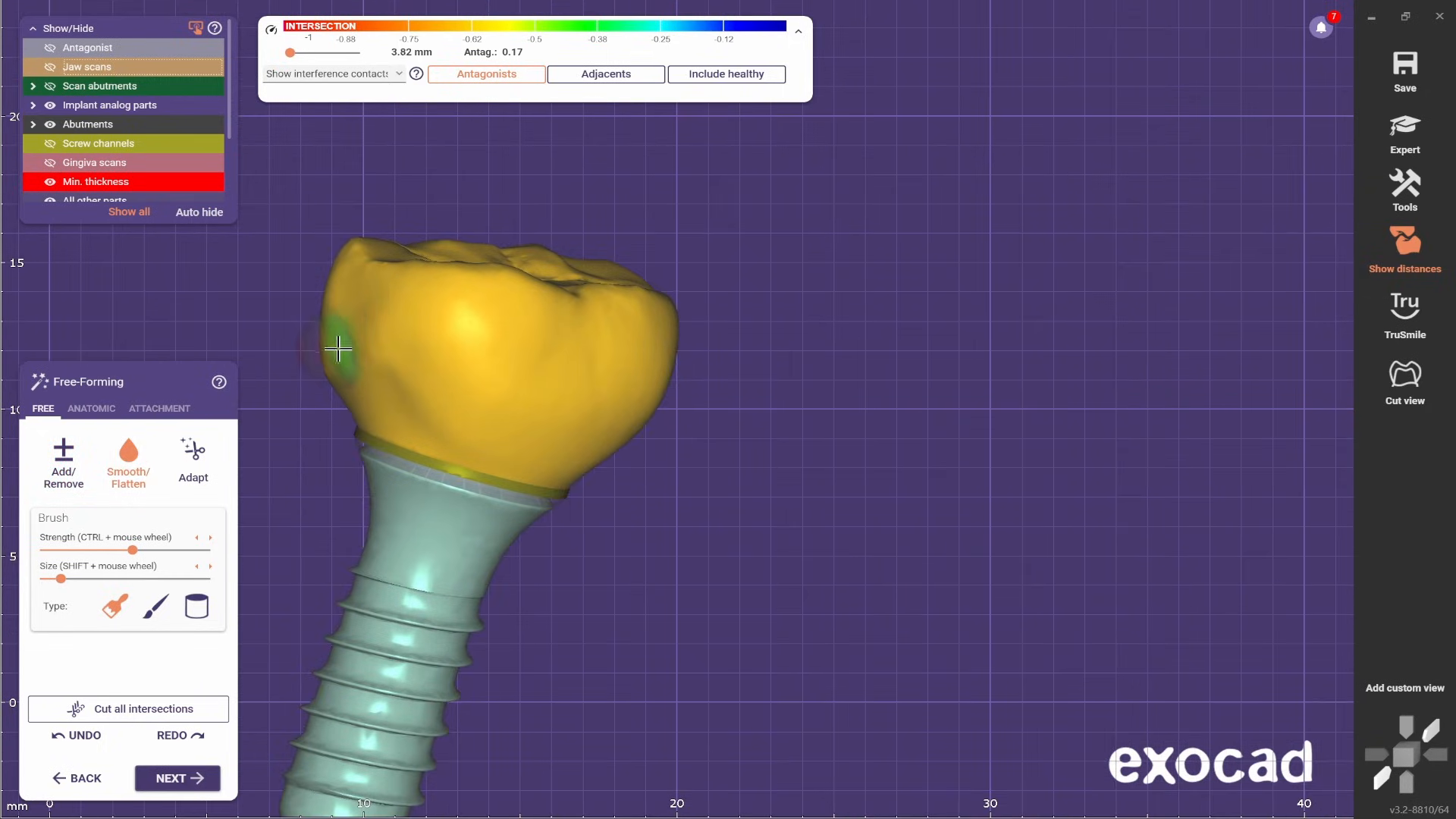
- Smooth the built-up side wall and blend it into the neighboring crown surfaces
scroll(409, 371, "down", 3)
right_click_drag(455, 383, 622, 430)
scroll(812, 387, "up", 3)
right_click_drag(925, 351, 715, 376)
scroll(1194, 242, "up", 2)
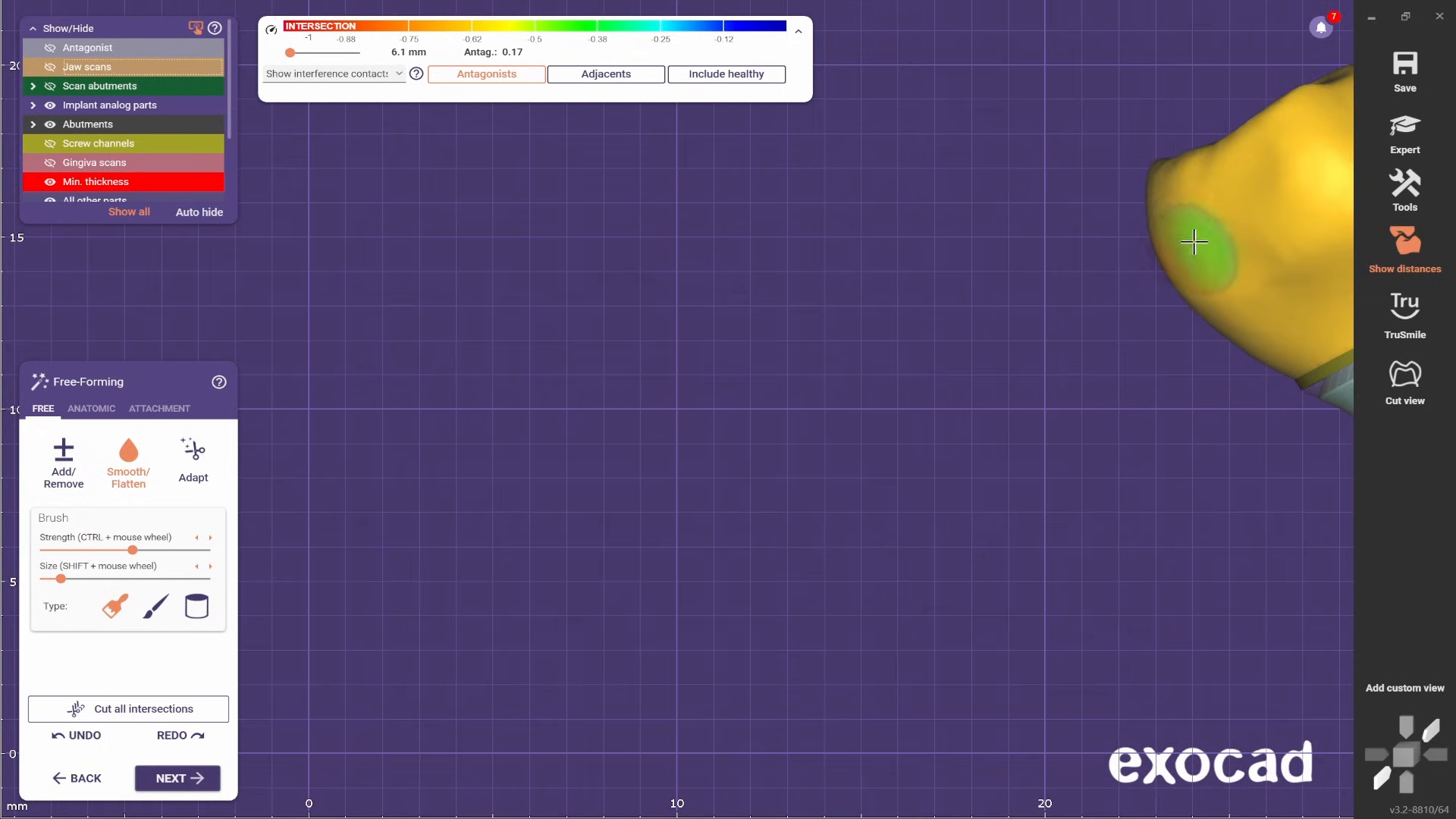
scroll(1235, 254, "down", 2)
right_click_drag(1235, 253, 791, 484)
- Toggle the jaw scans on and off to compare the crown's contour with the neighboring teeth
scroll(741, 403, "down", 2)
key("j")
key("j")
scroll(786, 354, "up", 2)
- Add material to the crown's side with the jaw scans hidden, and smooth the area with an enlarged brush
key("j")
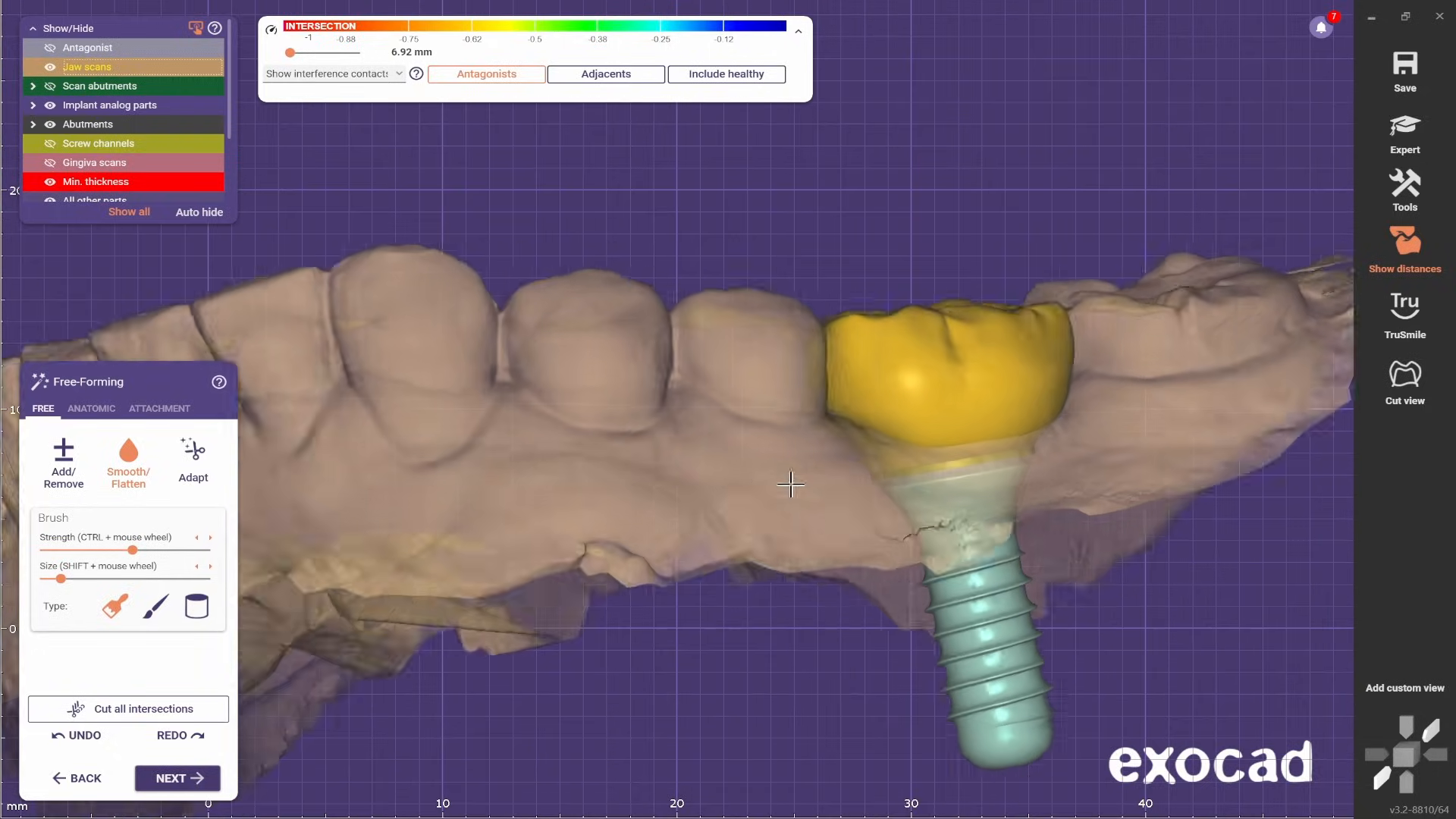
left_click(64, 462)
scroll(834, 478, "up", 4)
scroll(884, 384, "up", 1, "shift")
key("j")
right_click_drag(884, 384, 939, 390)
left_click(129, 461)
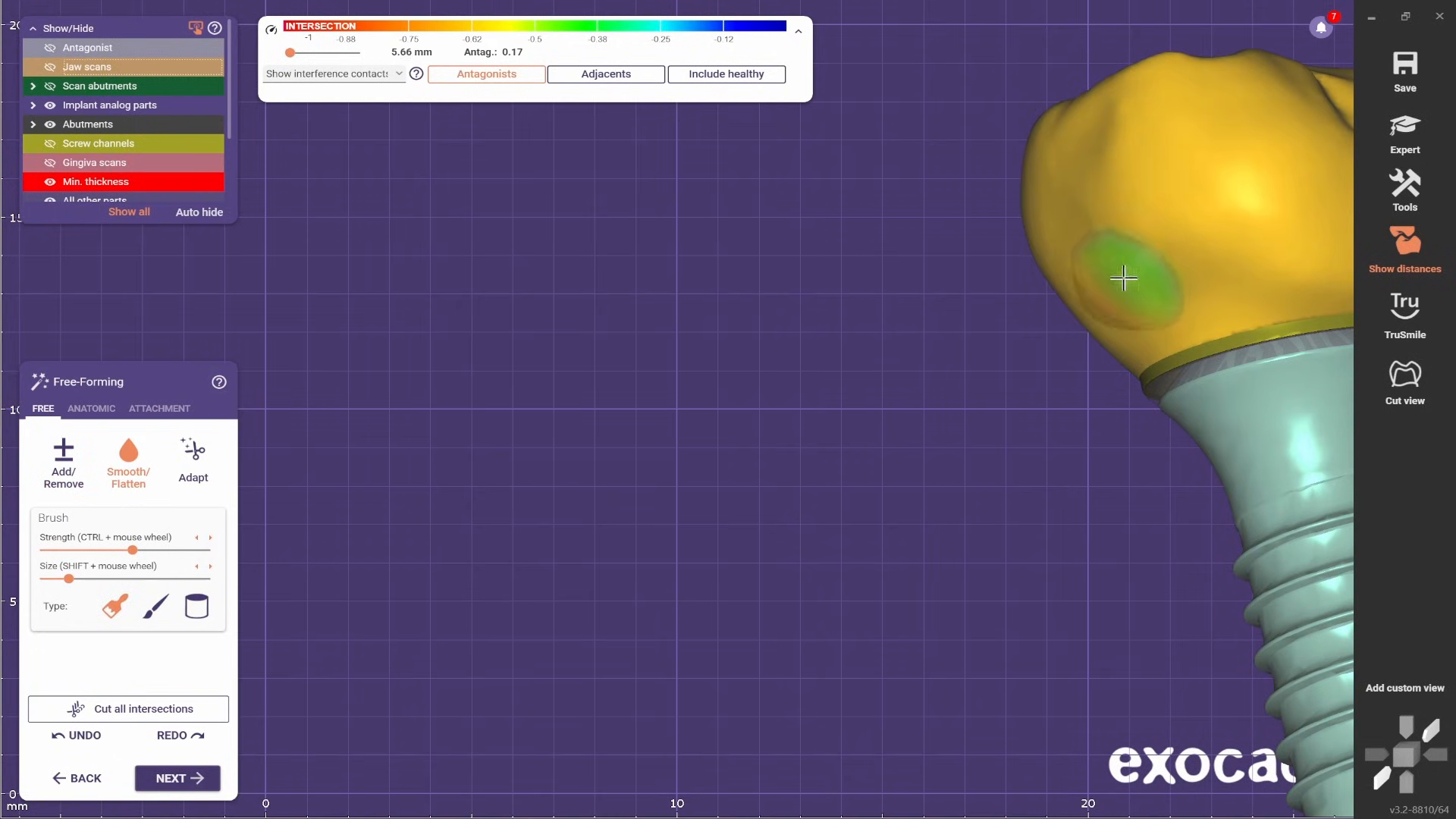
scroll(808, 395, "down", 2)
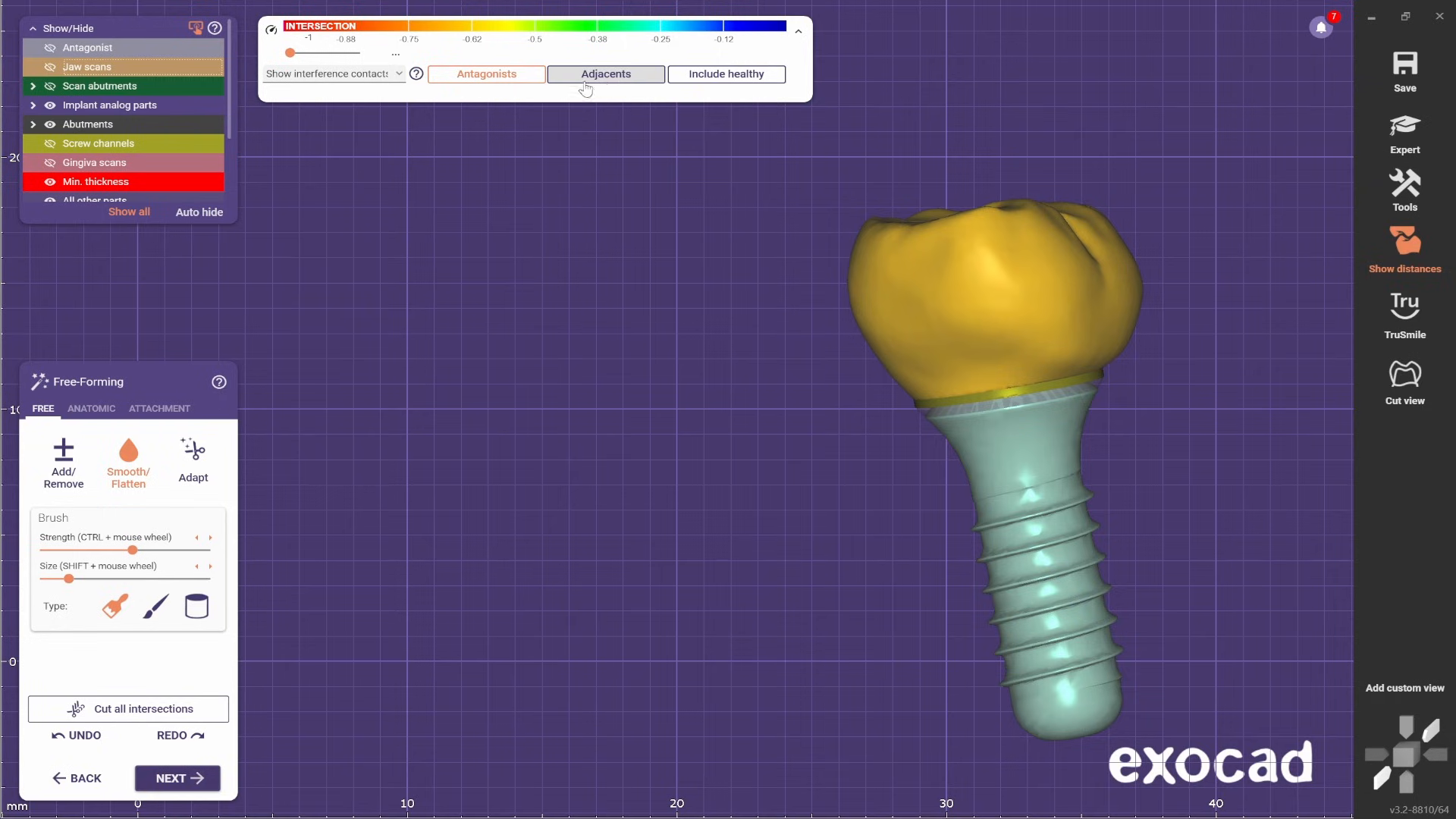
- Turn the adjacent contact display back on and examine the contact areas around the crown
scroll(781, 448, "down", 1)
right_click_drag(793, 474, 477, 345)
scroll(879, 394, "down", 1)
scroll(474, 414, "up", 2)
scroll(462, 390, "up", 1)
right_click_drag(600, 352, 568, 258)
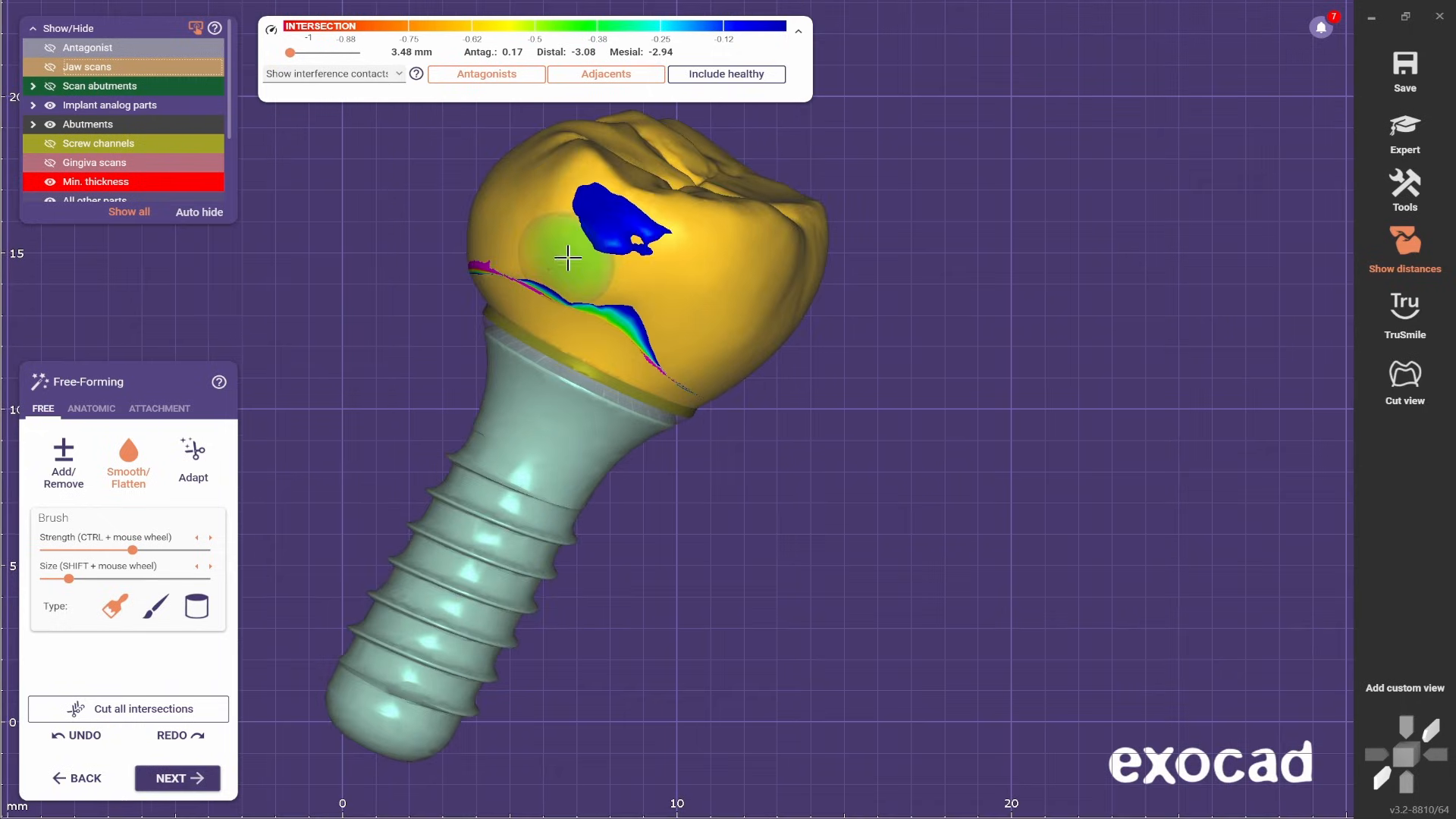
scroll(678, 249, "down", 2)
right_click_drag(678, 248, 1097, 254)
right_click_drag(1202, 253, 1020, 432)
middle_click_drag(1020, 431, 865, 441)
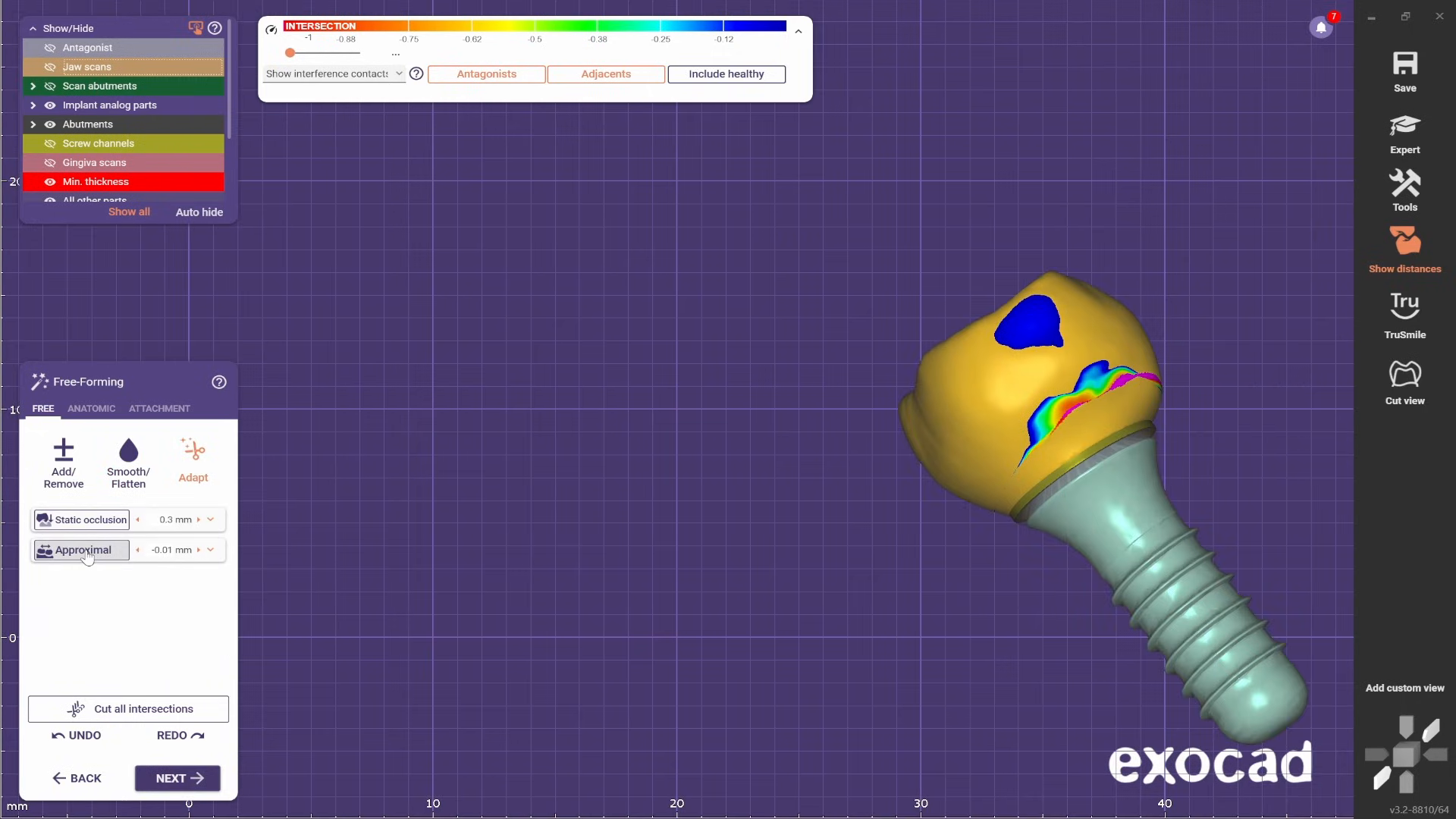
- Try the approximal adaptation at -0.01 mm and check the crown's mesial contact area
middle_click_drag(1121, 382, 737, 502)
left_click(91, 560)
scroll(819, 424, "up", 4)
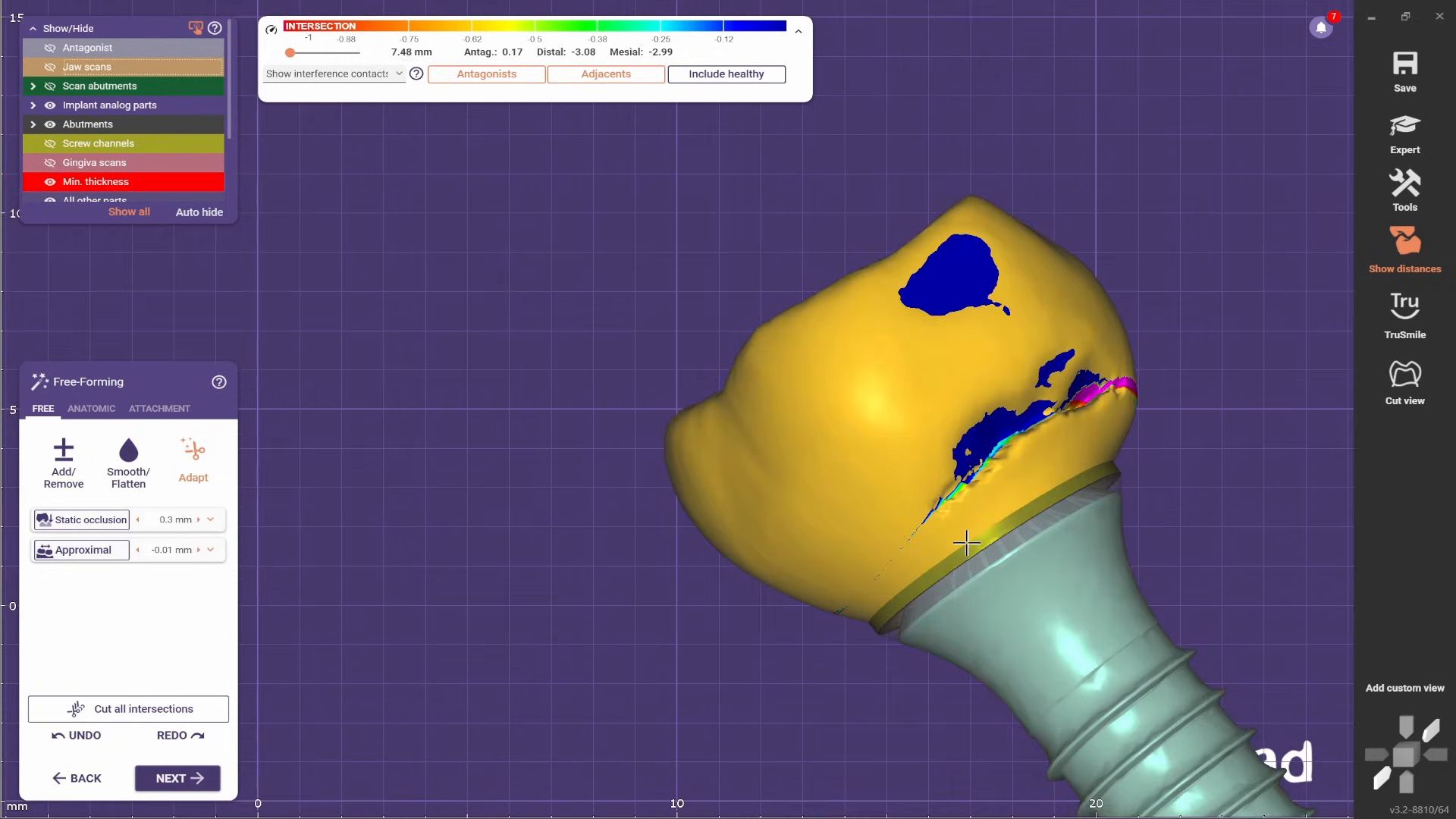
right_click_drag(903, 424, 972, 499)
scroll(973, 500, "down", 3)
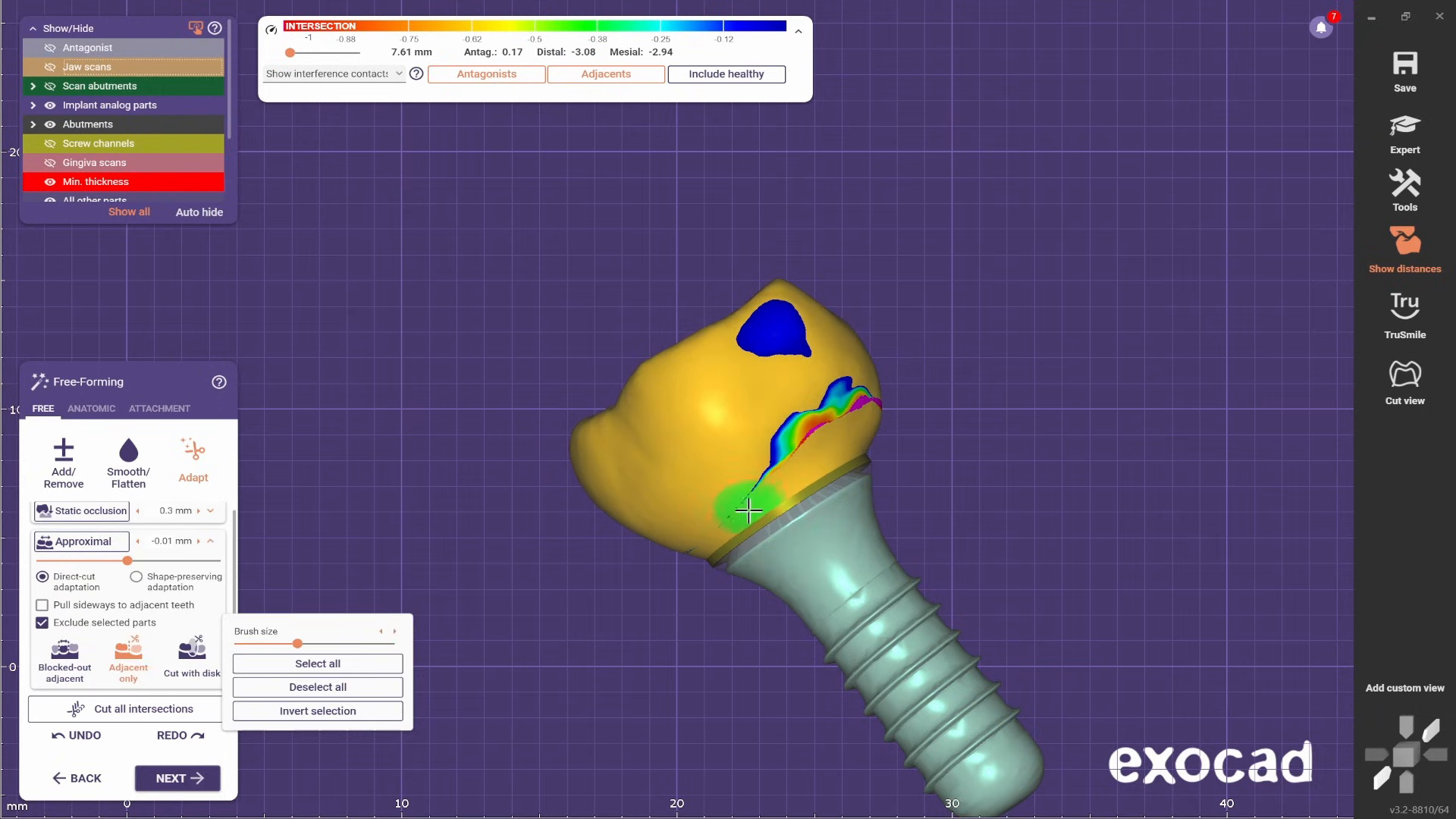
- Mark the cervical band around the crown with an enlarged brush to exclude it from the approximal adaptation
left_click_drag(820, 429, 851, 424)
scroll(965, 465, "down", 2)
right_click_drag(965, 464, 857, 386)
scroll(854, 367, "up", 2)
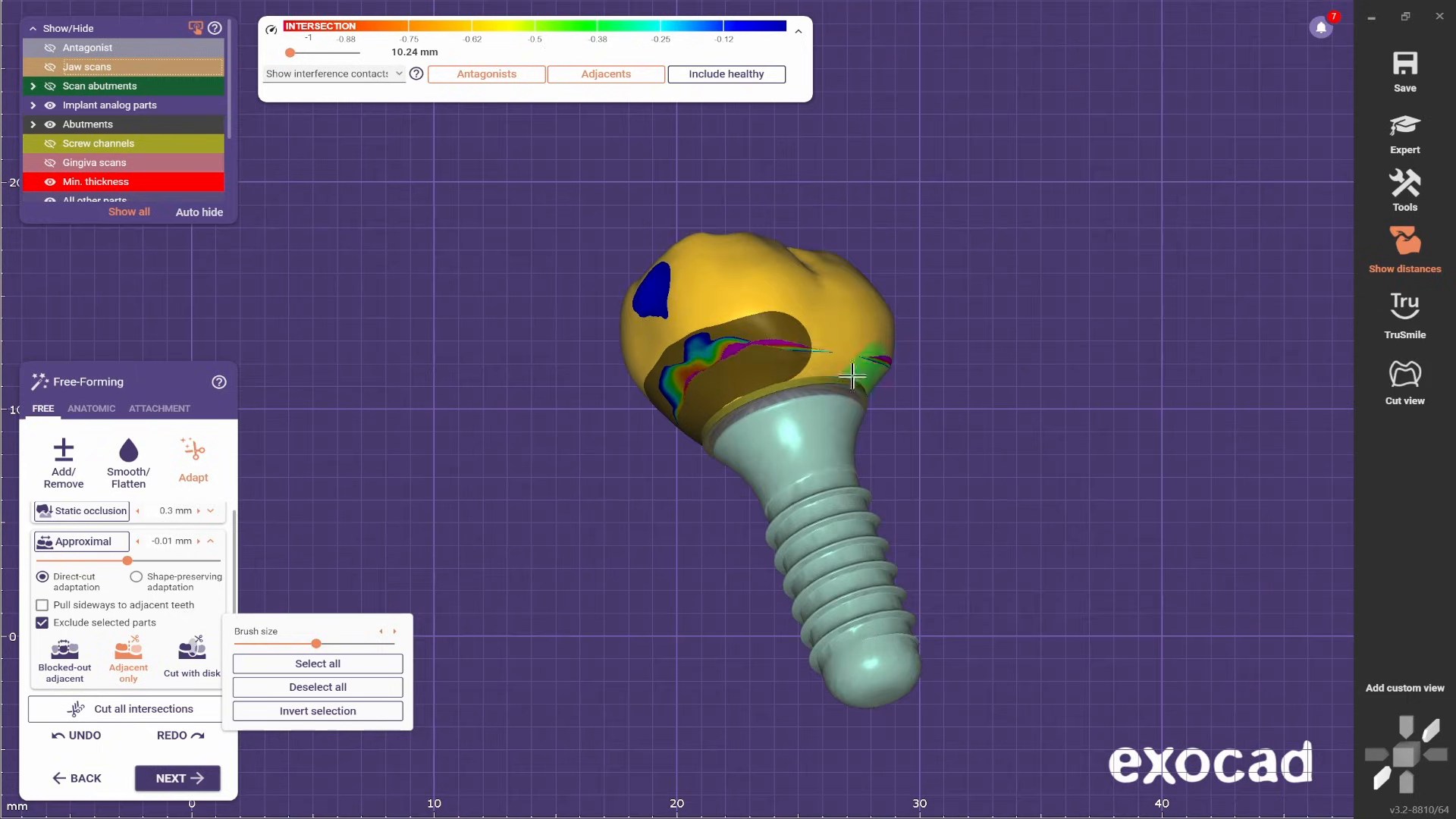
left_click_drag(854, 367, 827, 355)
mouse_move(826, 355)
right_mouse_down()
mouse_move(956, 459)
mouse_move(576, 387)
right_mouse_up()
scroll(523, 367, "up", 1)
left_click_drag(522, 367, 641, 402)
mouse_move(640, 402)
right_mouse_down()
mouse_move(698, 514)
mouse_move(576, 485)
right_mouse_up()
left_click_drag(406, 409, 303, 387)
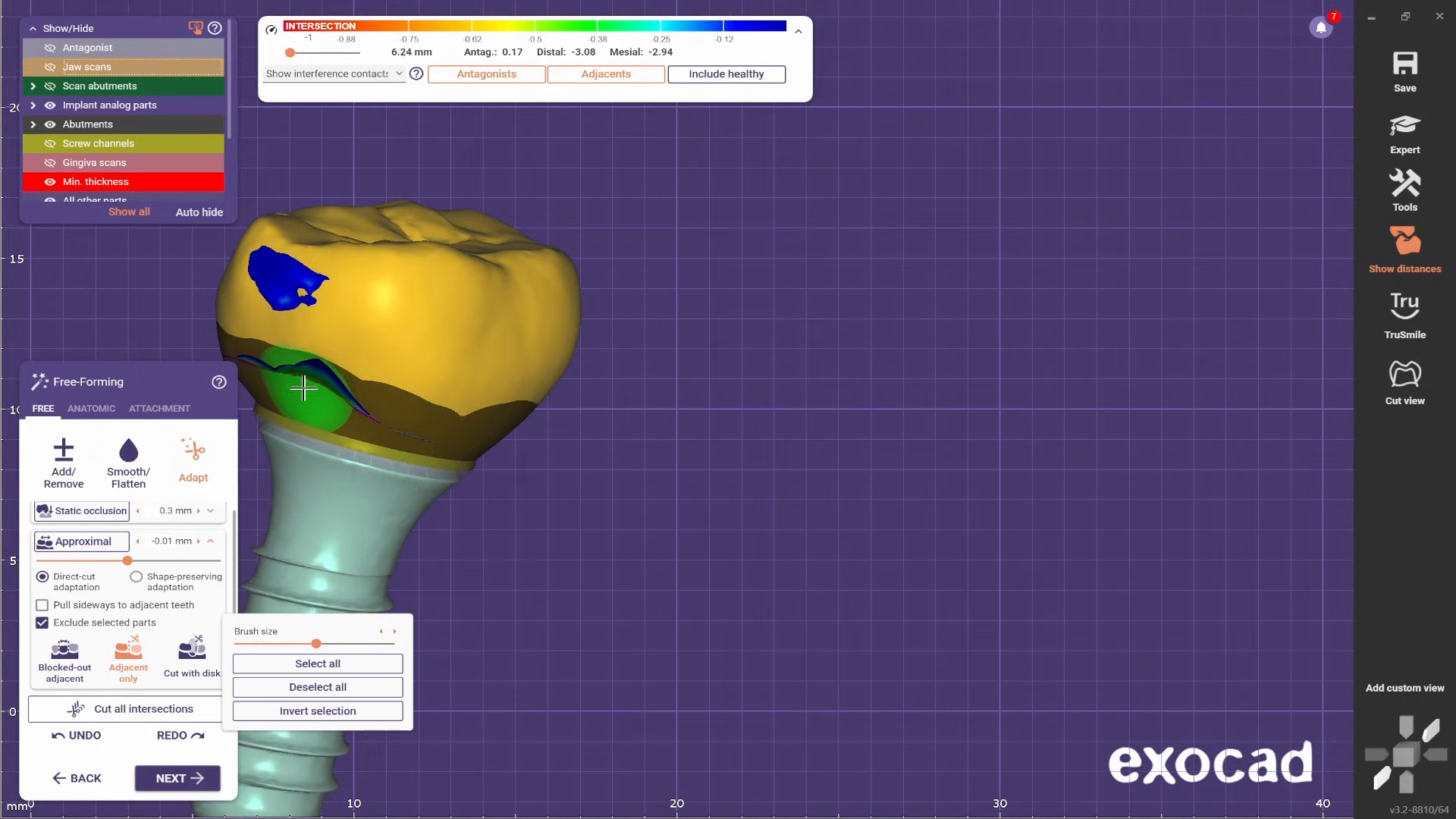
- Apply the direct-cut approximal adaptation at -0.01 mm to the unmarked crown surface and check the contact
right_click_drag(302, 387, 20, 538)
left_click(84, 545)
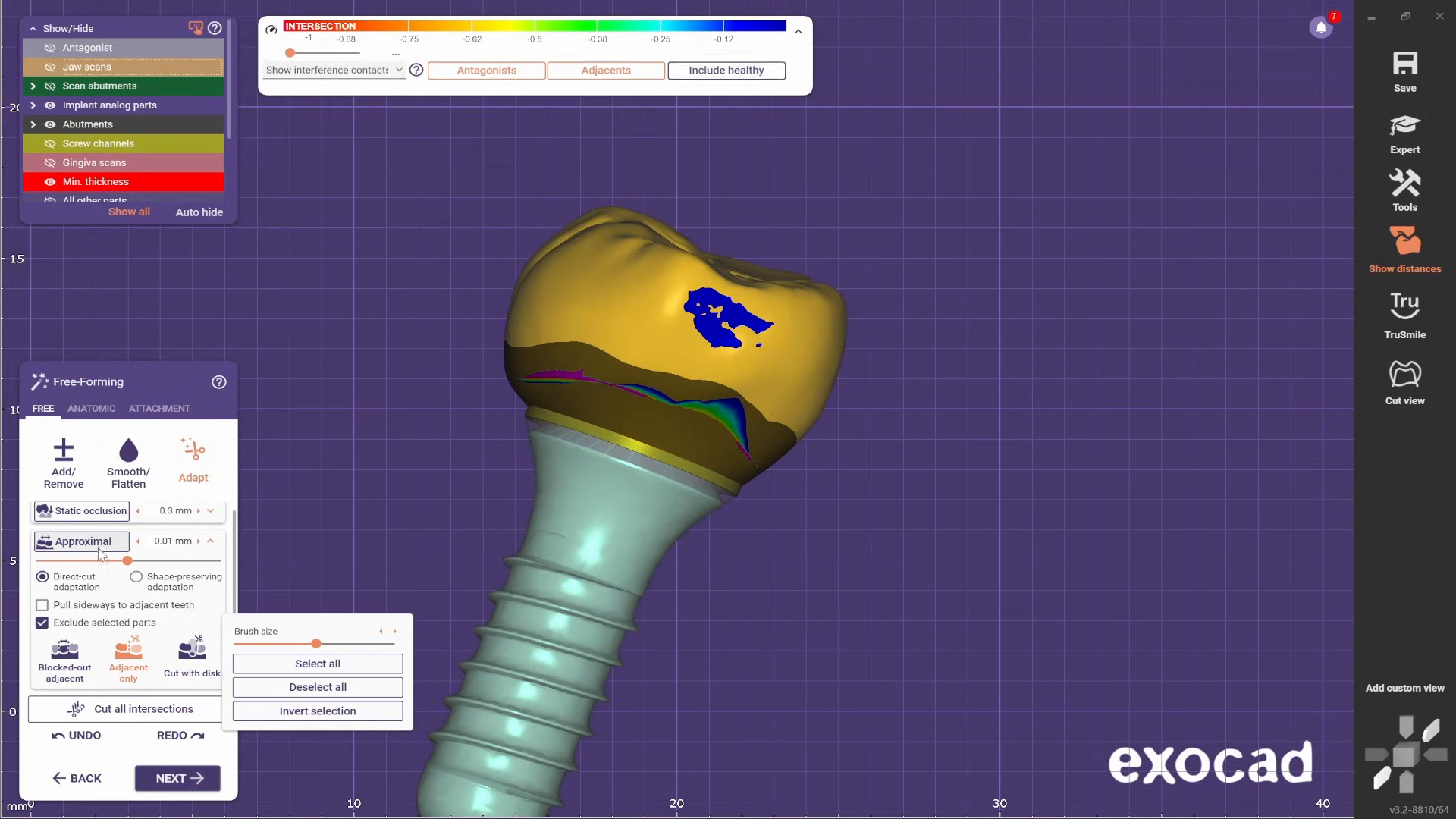
scroll(744, 344, "down", 2)
right_click_drag(744, 344, 946, 452)
scroll(928, 382, "up", 2)
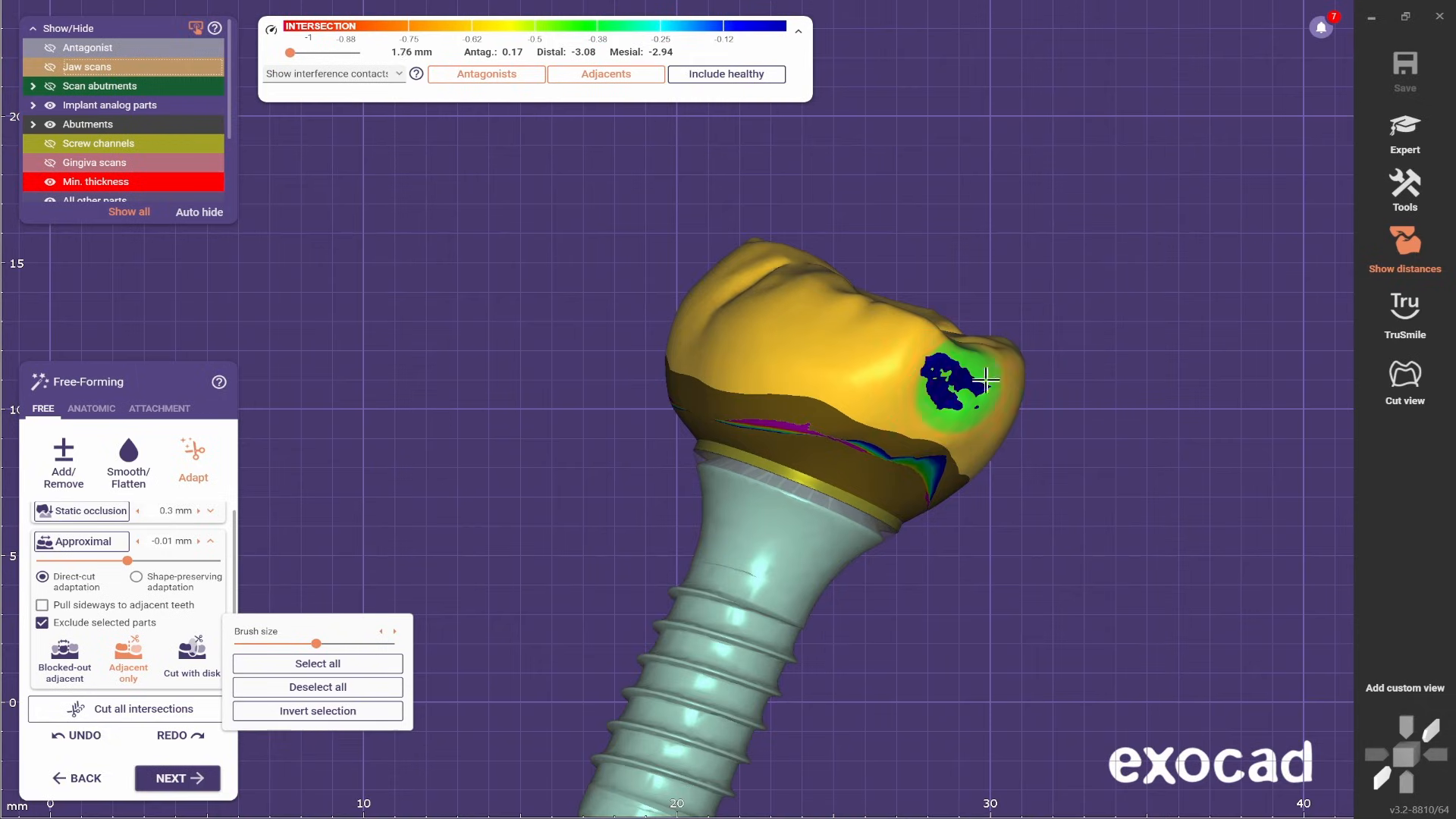
- Compare the contact areas on both sides of the crown and reapply the approximal adaptation
scroll(956, 398, "down", 2)
right_click_drag(957, 398, 1123, 440)
right_click_drag(715, 503, 1062, 493)
right_click_drag(672, 482, 966, 481)
scroll(975, 478, "up", 2)
scroll(948, 474, "down", 2)
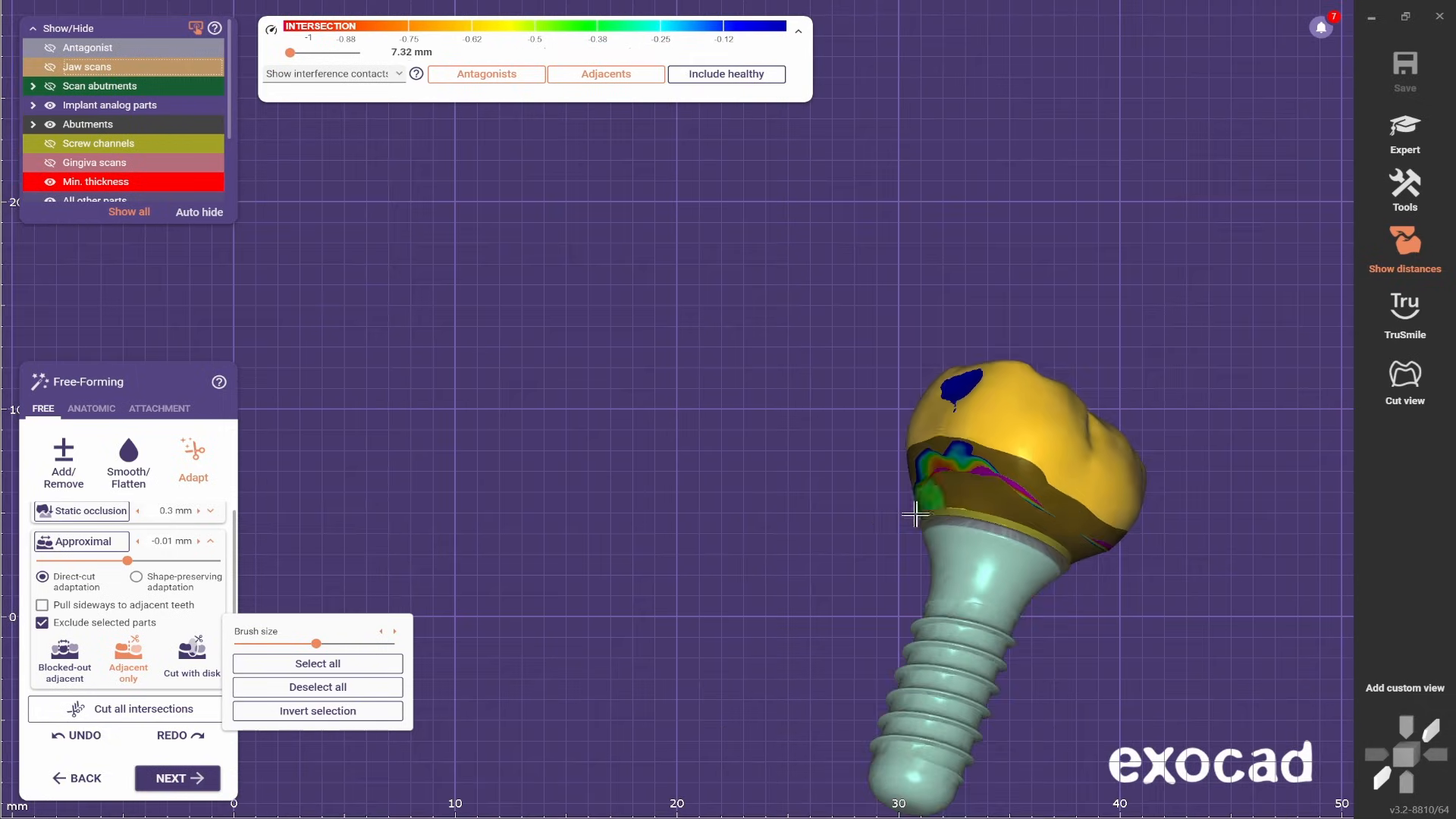
right_click_drag(660, 516, 811, 500)
scroll(849, 459, "up", 2)
scroll(827, 425, "down", 2)
left_click(104, 543)
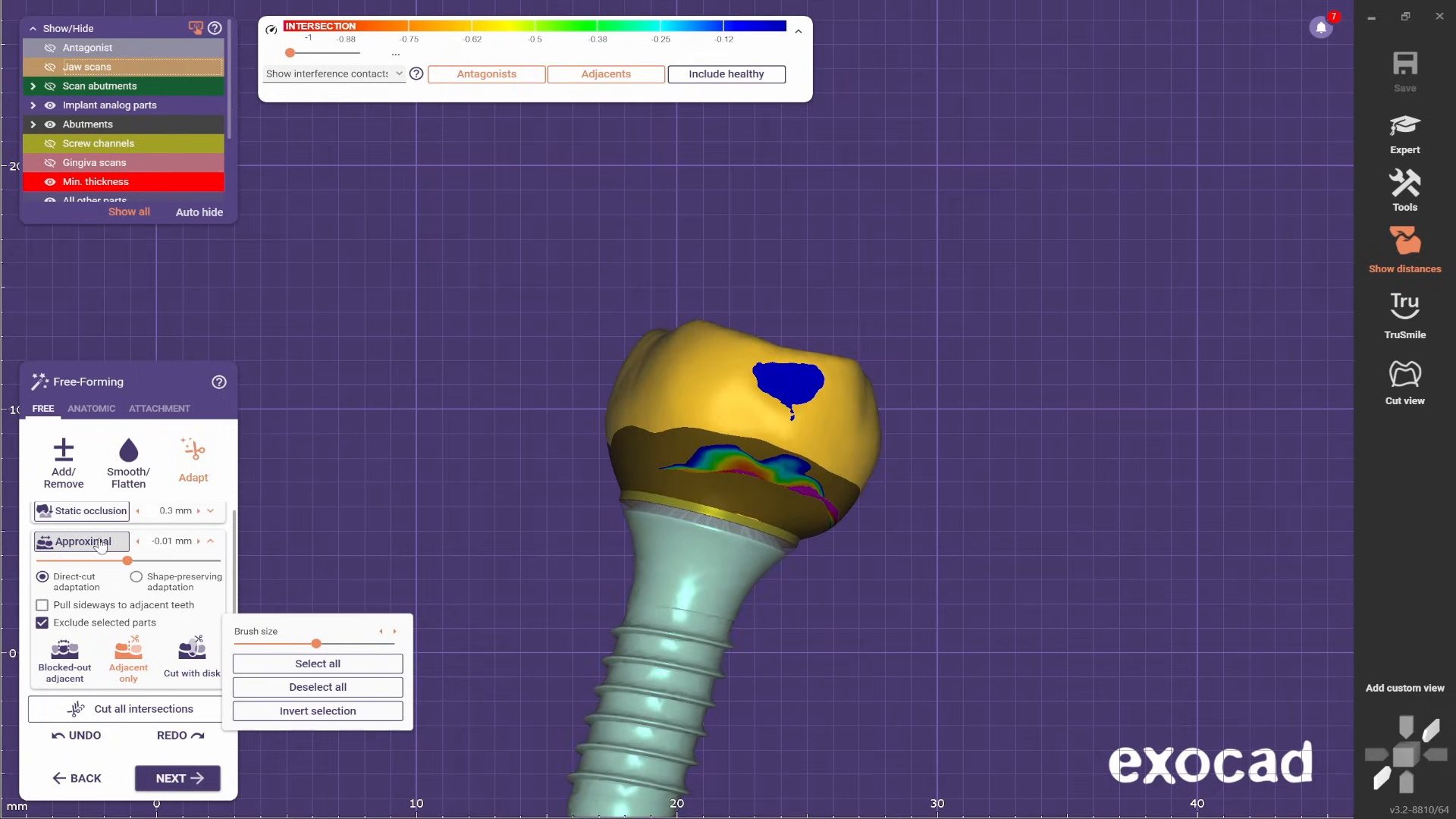
- Close the approximal settings, turn off the adjacent contact display, and show the jaw scans
left_click(210, 541)
scroll(548, 137, "down", 1)
mouse_move(410, 182)
right_mouse_down()
mouse_move(547, 136)
mouse_move(591, 351)
mouse_move(558, 525)
mouse_move(529, 365)
mouse_move(558, 384)
mouse_move(497, 504)
mouse_move(809, 558)
right_mouse_up()
scroll(578, 106, "down", 2)
key("j")
right_click_drag(713, 468, 751, 319)
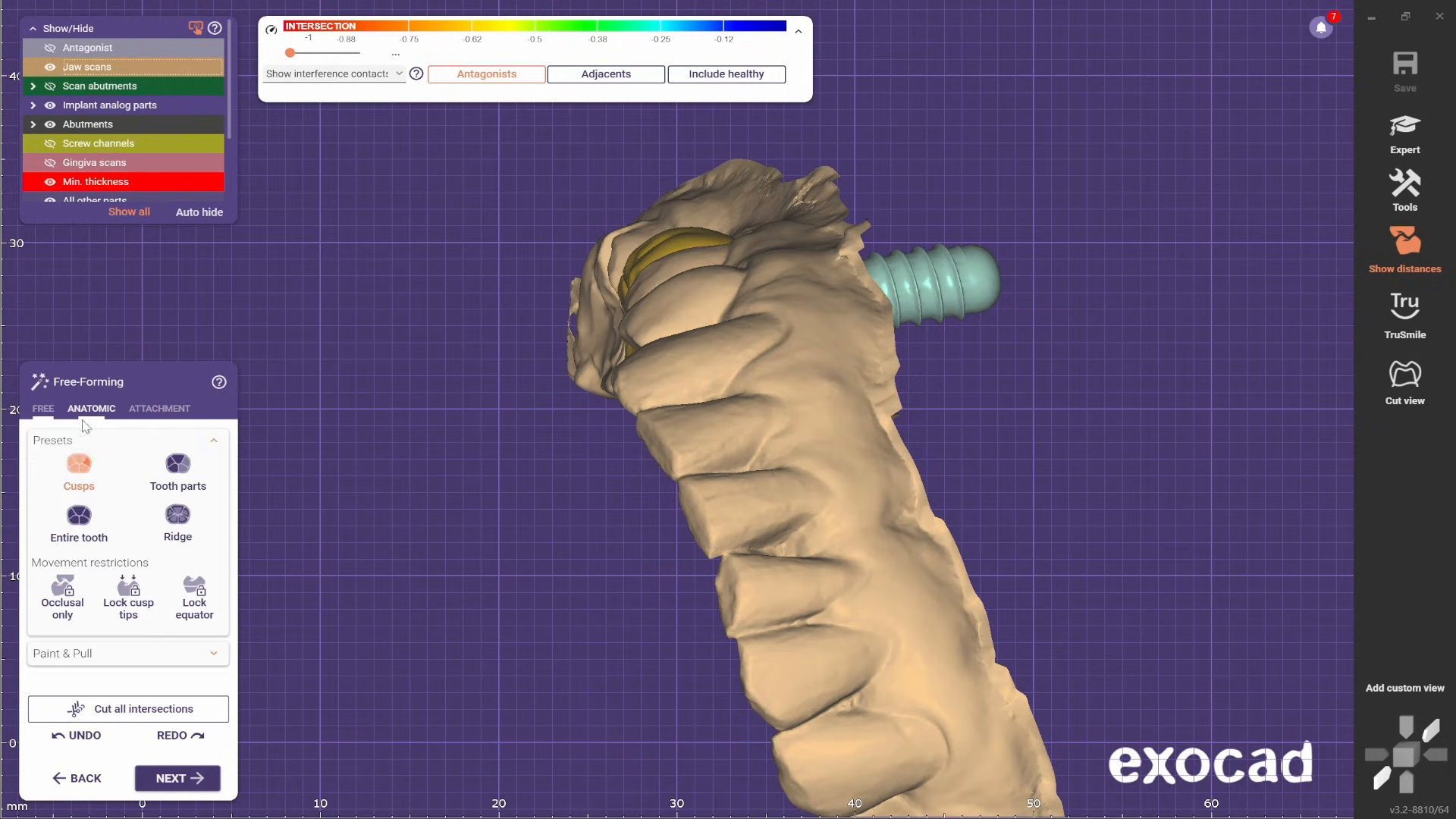
- Choose the Ridge preset for anatomic free-forming and view the crown's occlusal surface beside the neighboring teeth
scroll(531, 318, "down", 2)
right_click_drag(531, 318, 572, 276)
scroll(741, 195, "up", 4)
left_click(177, 524)
scroll(686, 228, "up", 3)
scroll(719, 231, "up", 2)
scroll(856, 382, "down", 5)
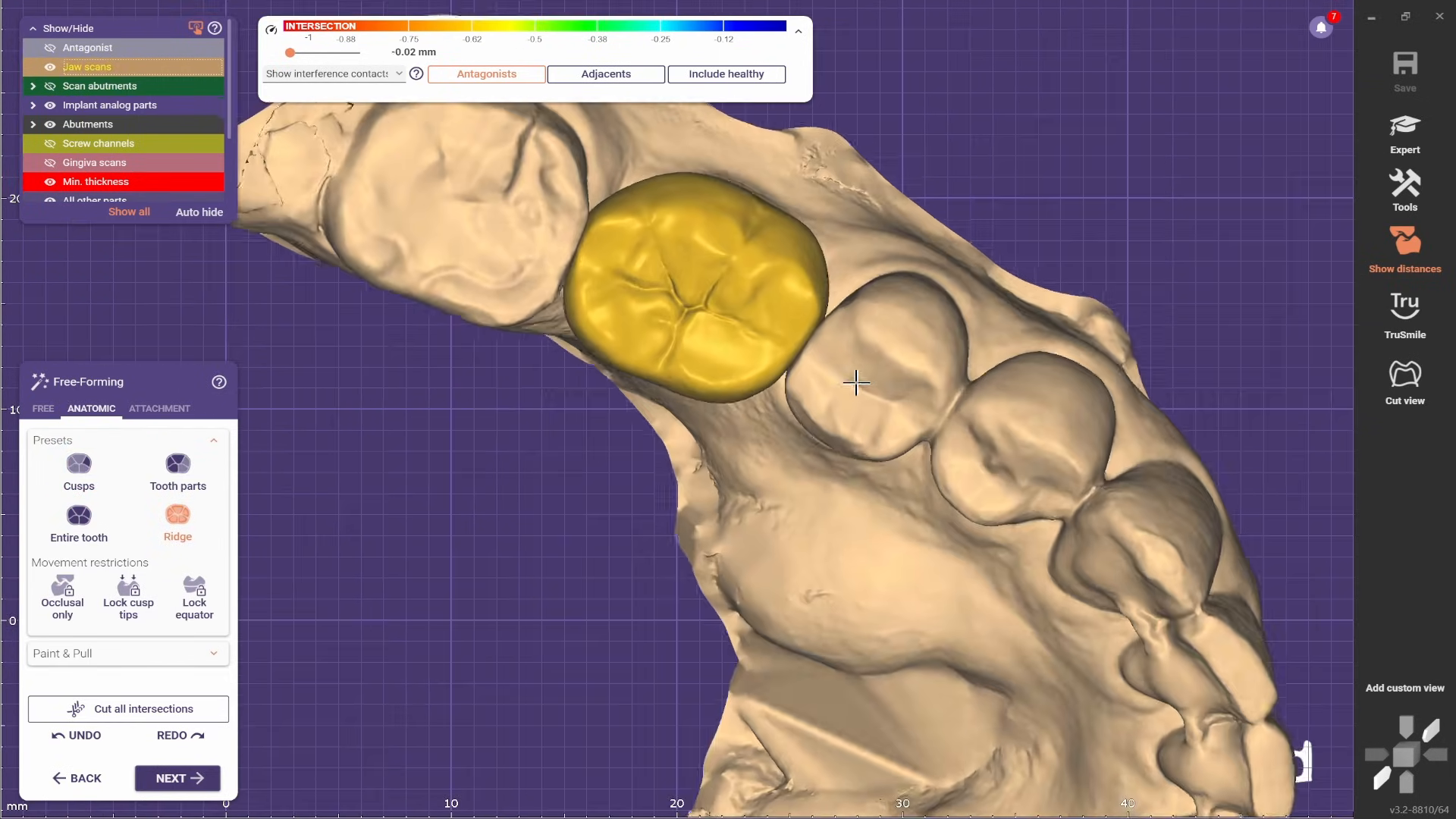
- Inspect the crown's ridges, hide the jaw scans, and return to Smooth/Flatten to examine the cervical edge
scroll(677, 410, "up", 2)
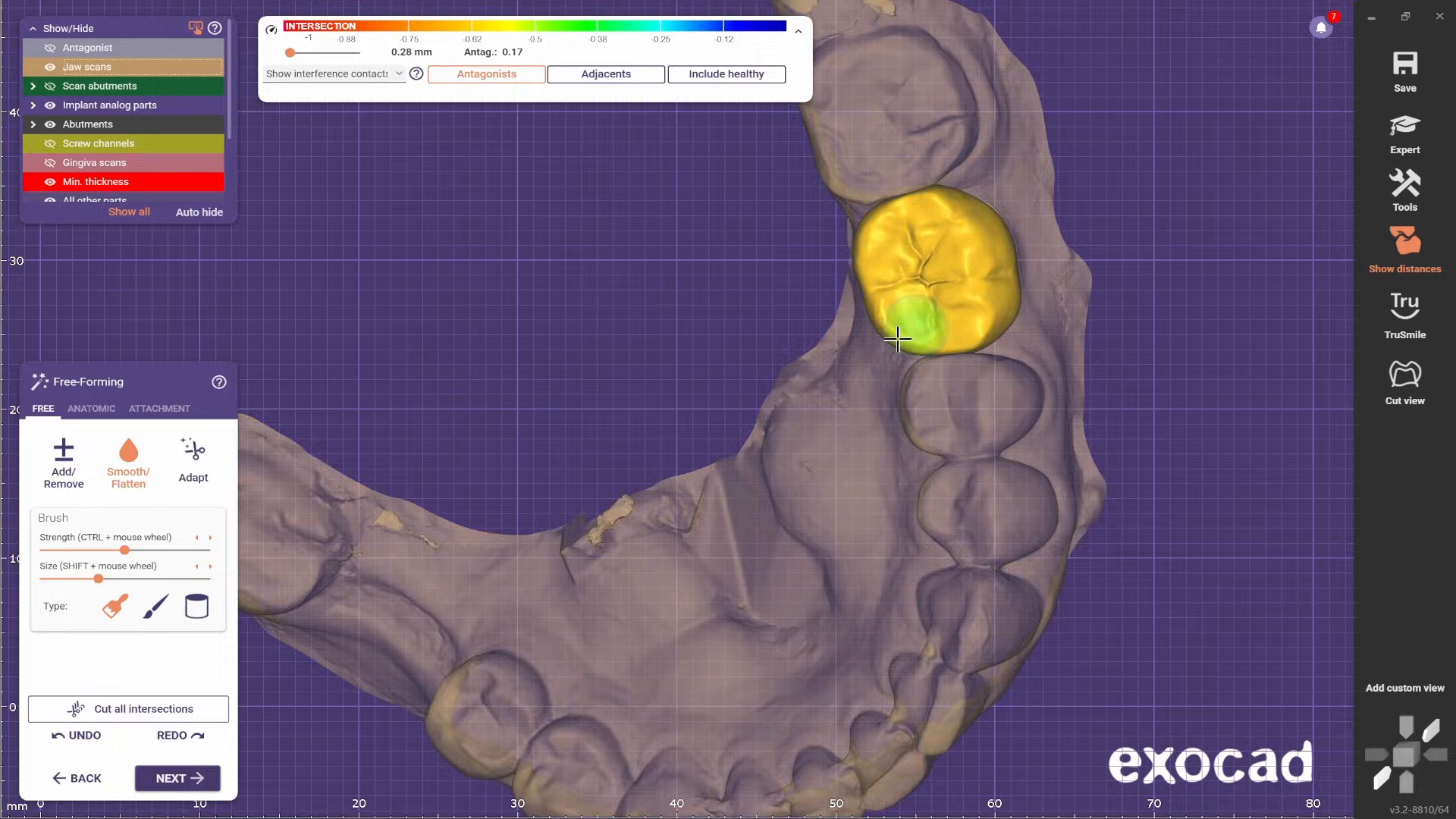
right_click_drag(917, 324, 758, 279)
scroll(726, 510, "up", 3)
scroll(822, 438, "up", 4, "ctrl+shift")
scroll(803, 457, "up", 3)
scroll(802, 457, "up", 3)
scroll(822, 387, "up", 4)
scroll(718, 228, "down", 3)
right_click_drag(718, 228, 715, 634)
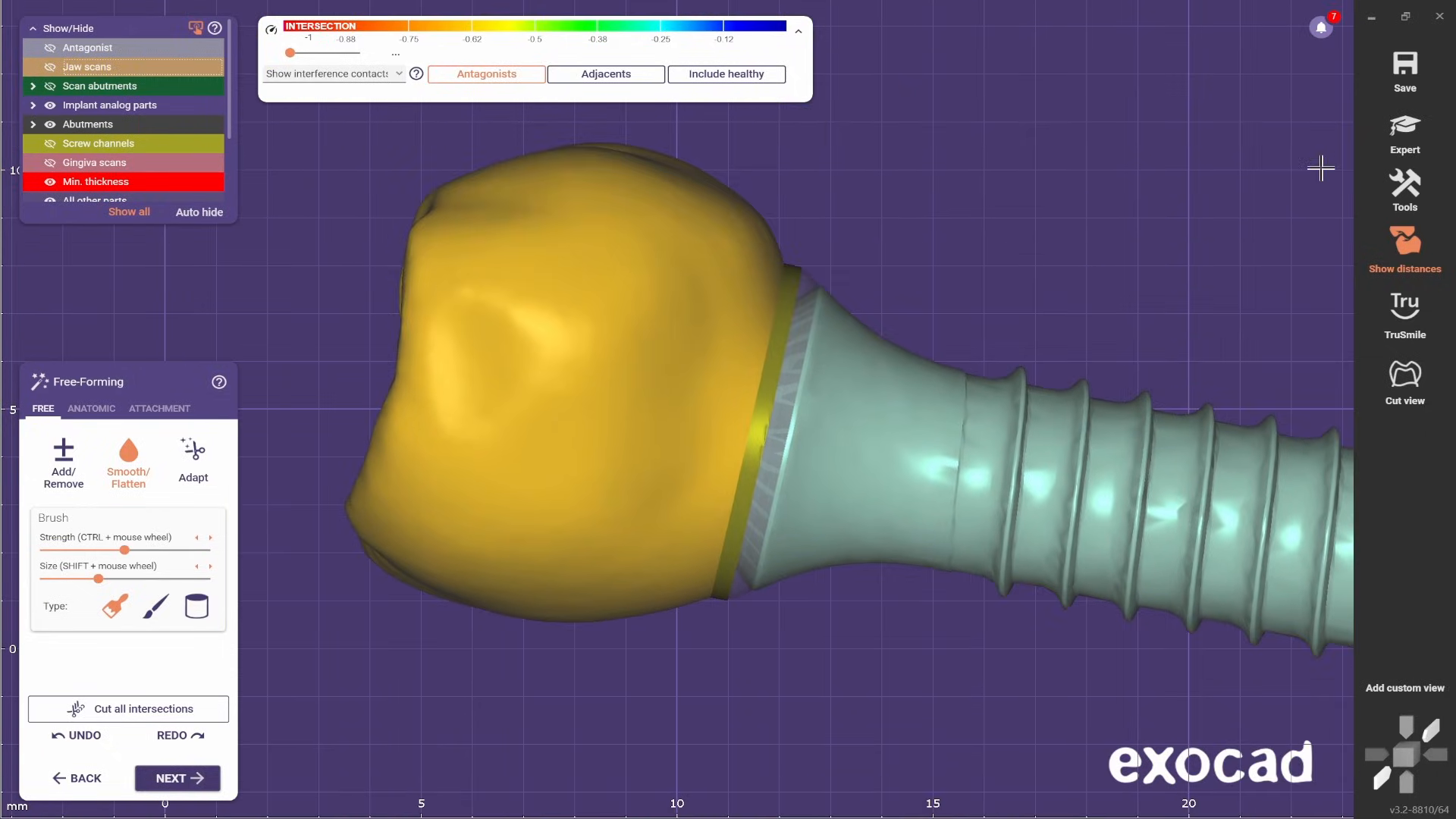
- Switch to expert mode and open the Abutment Bottoms editor for tooth 36
left_click(1406, 132)
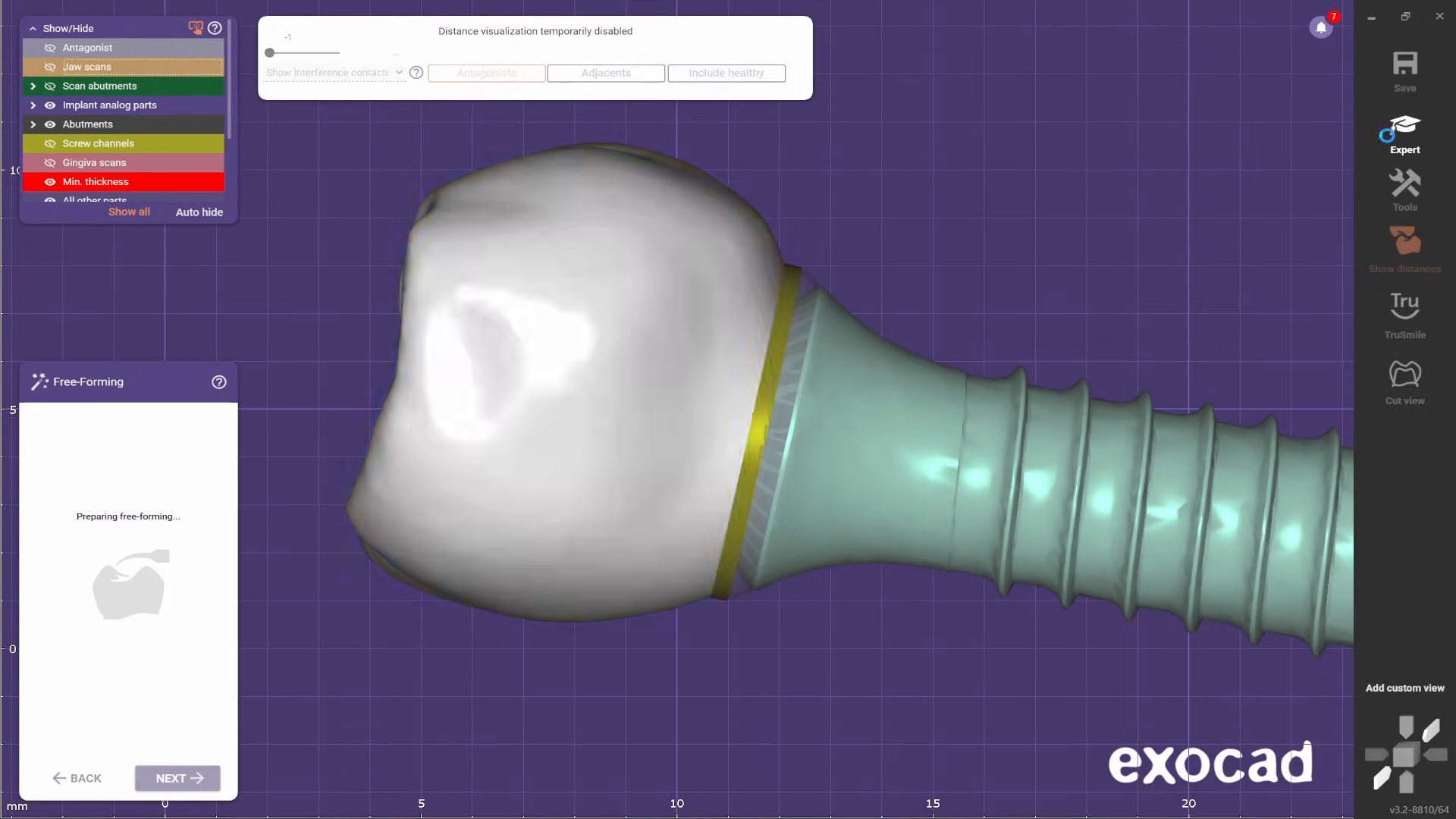
left_click(638, 374)
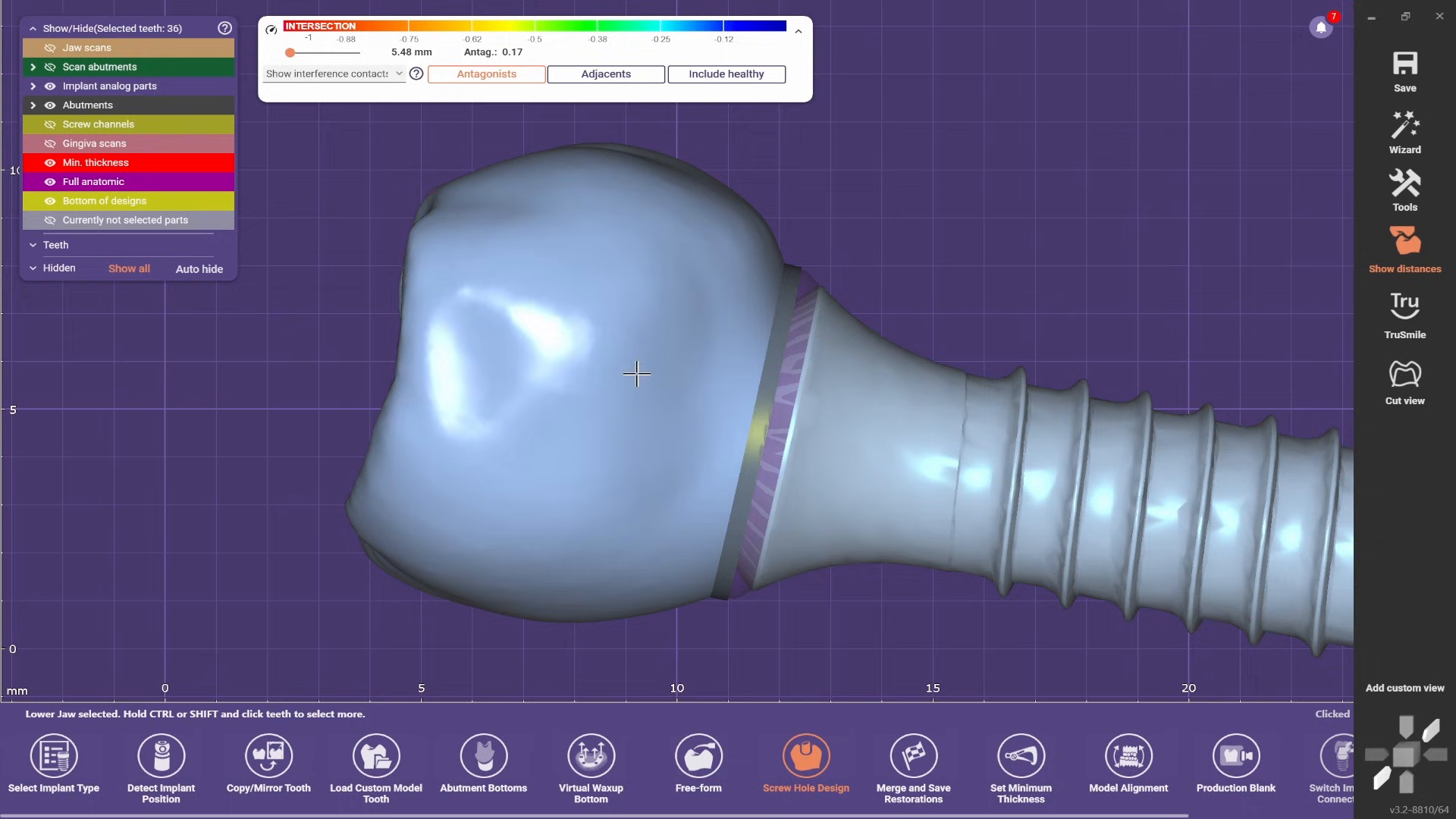
right_click(591, 406)
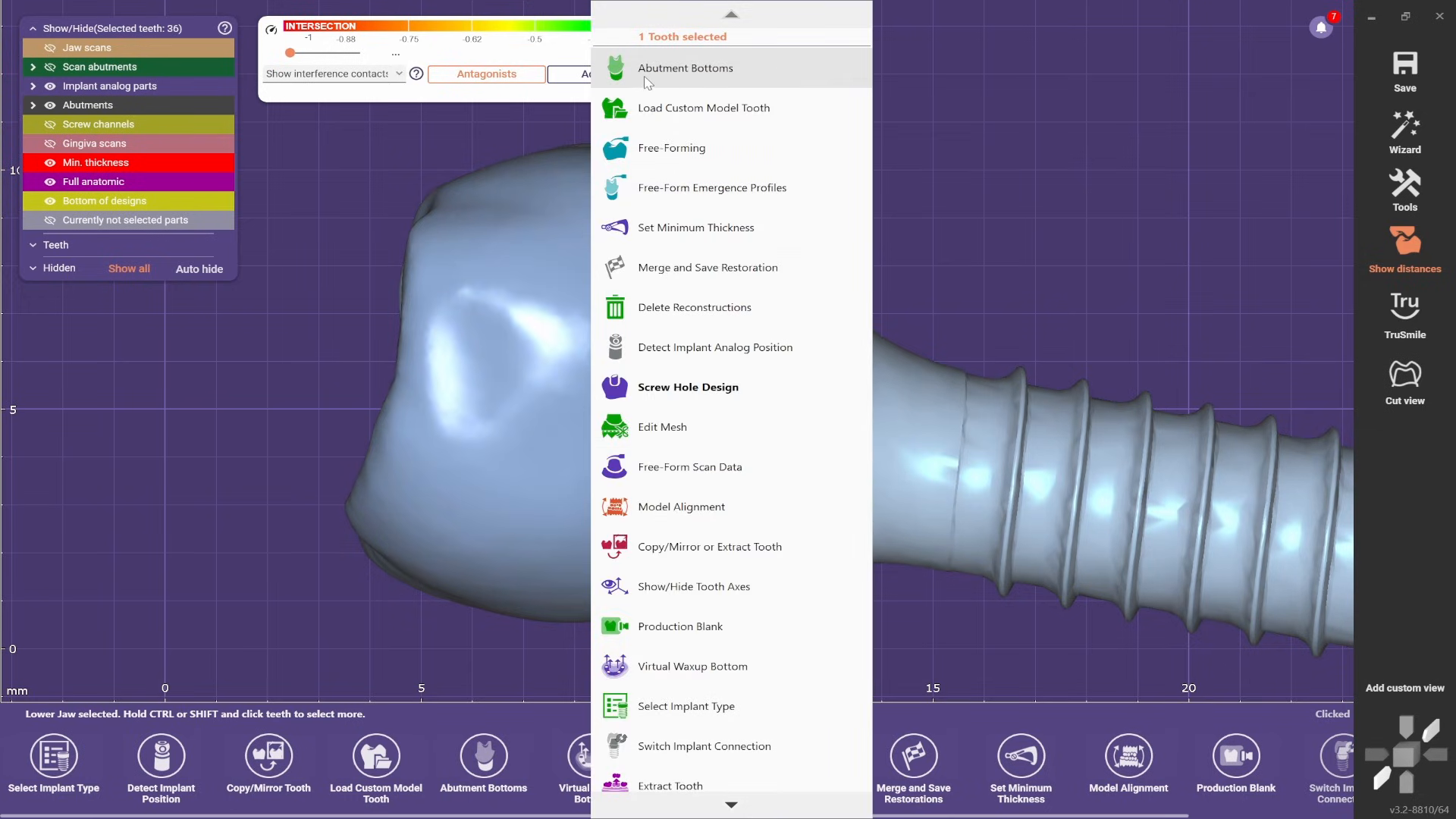
left_click(703, 73)
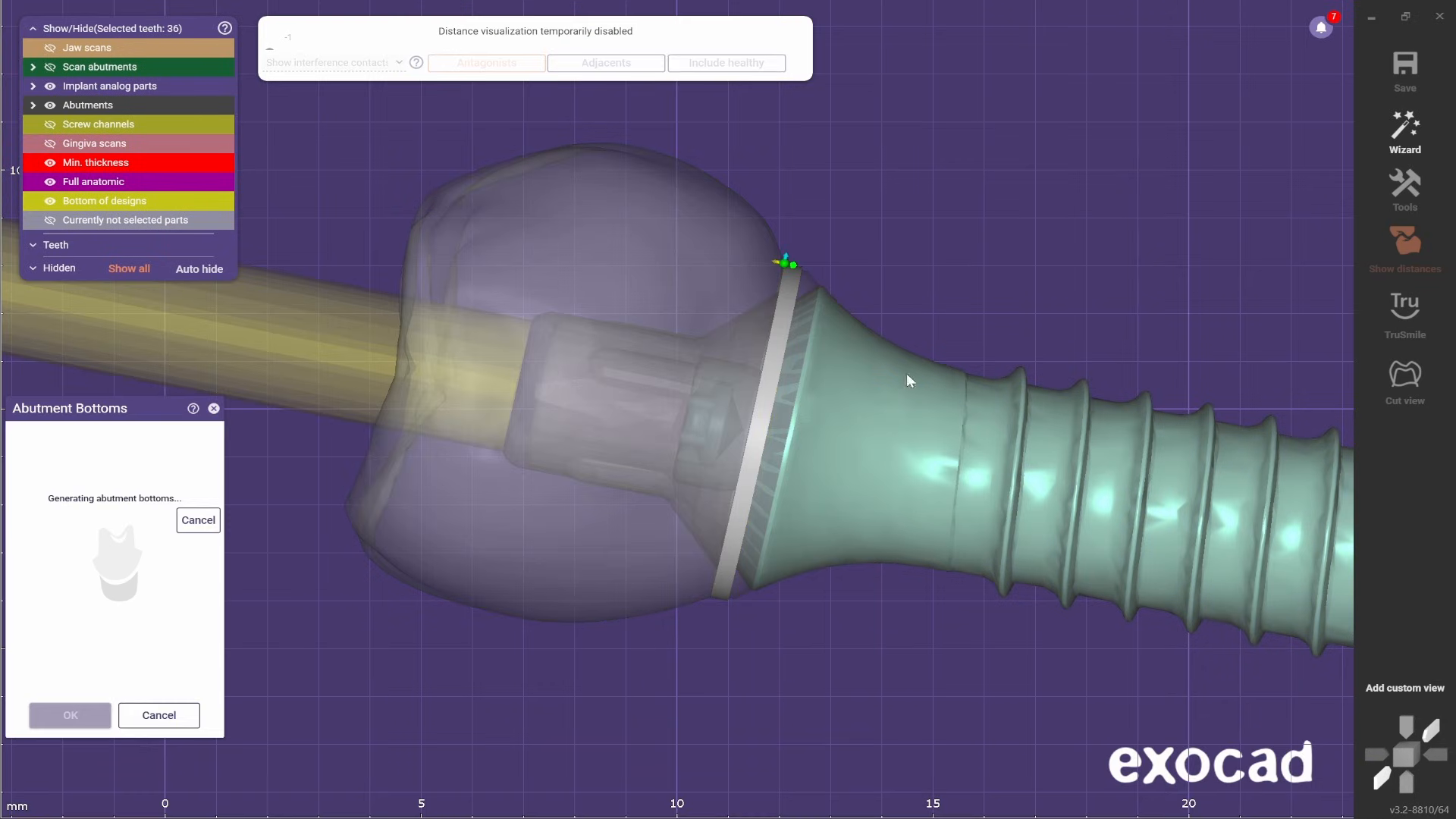
- Reduce the abutment bottom's top and bottom angles to their minimum while checking its margin profile
scroll(748, 409, "up", 2)
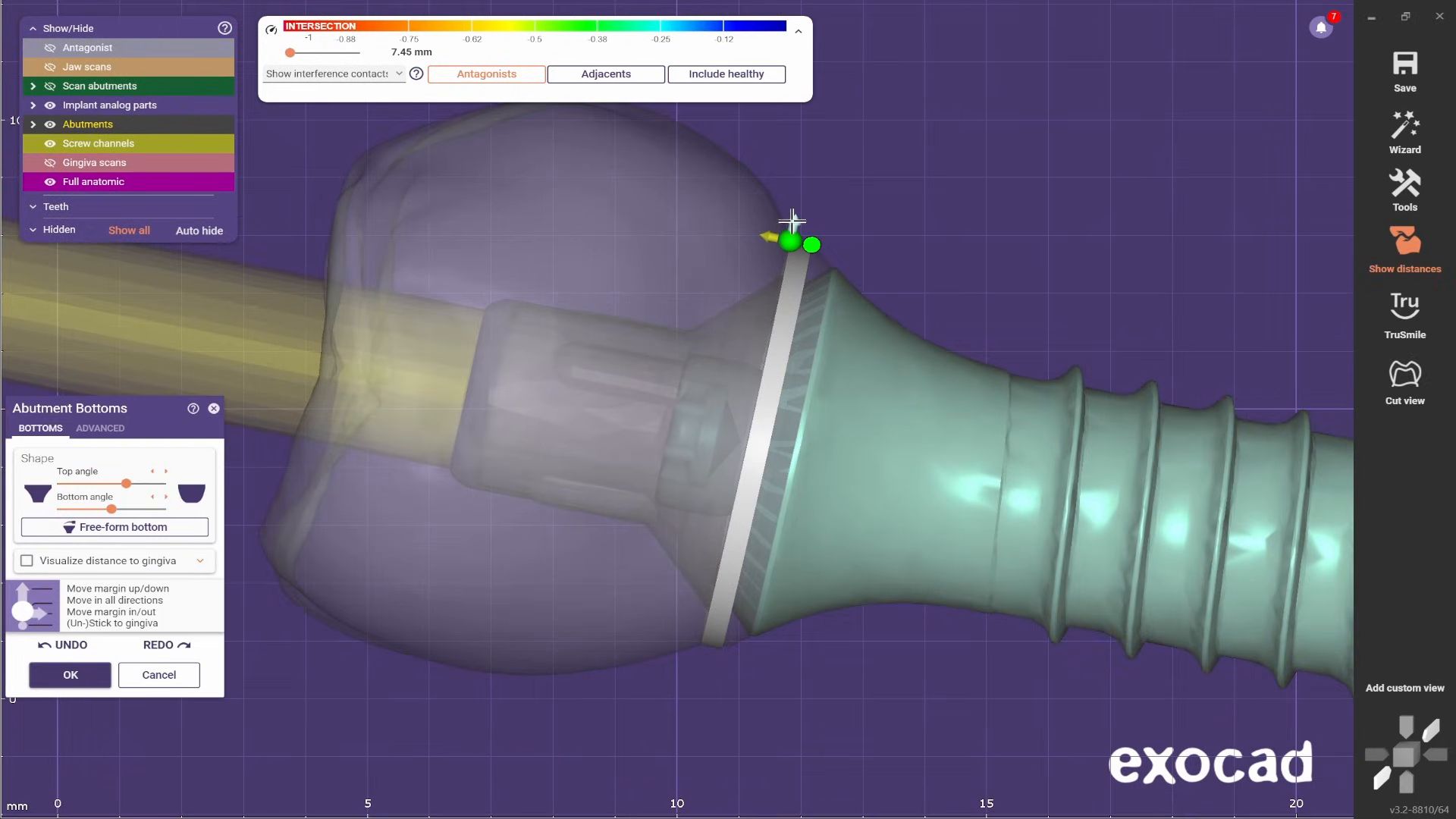
scroll(793, 221, "up", 2)
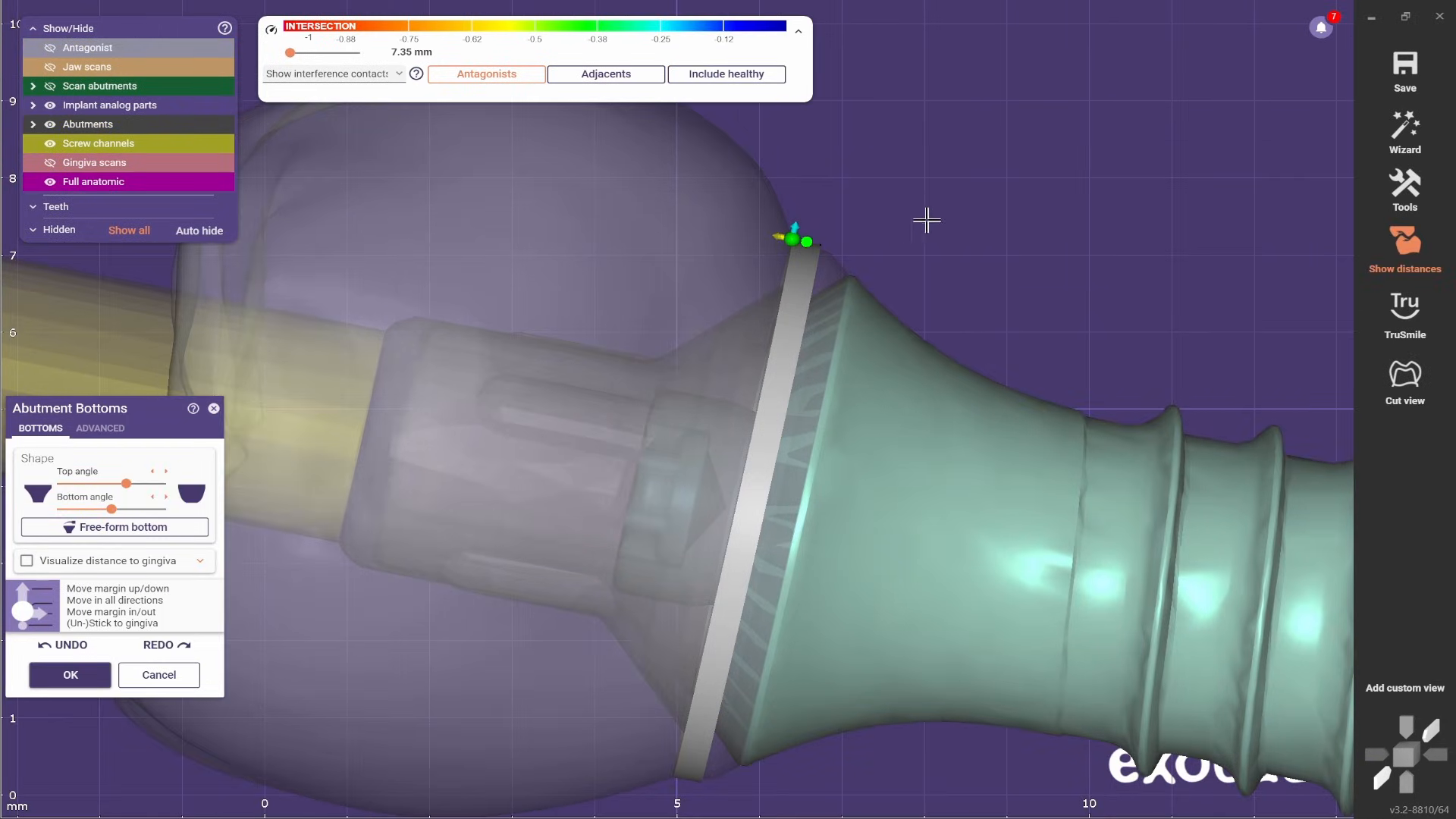
scroll(884, 341, "down", 2)
scroll(724, 683, "up", 4)
scroll(755, 532, "down", 2)
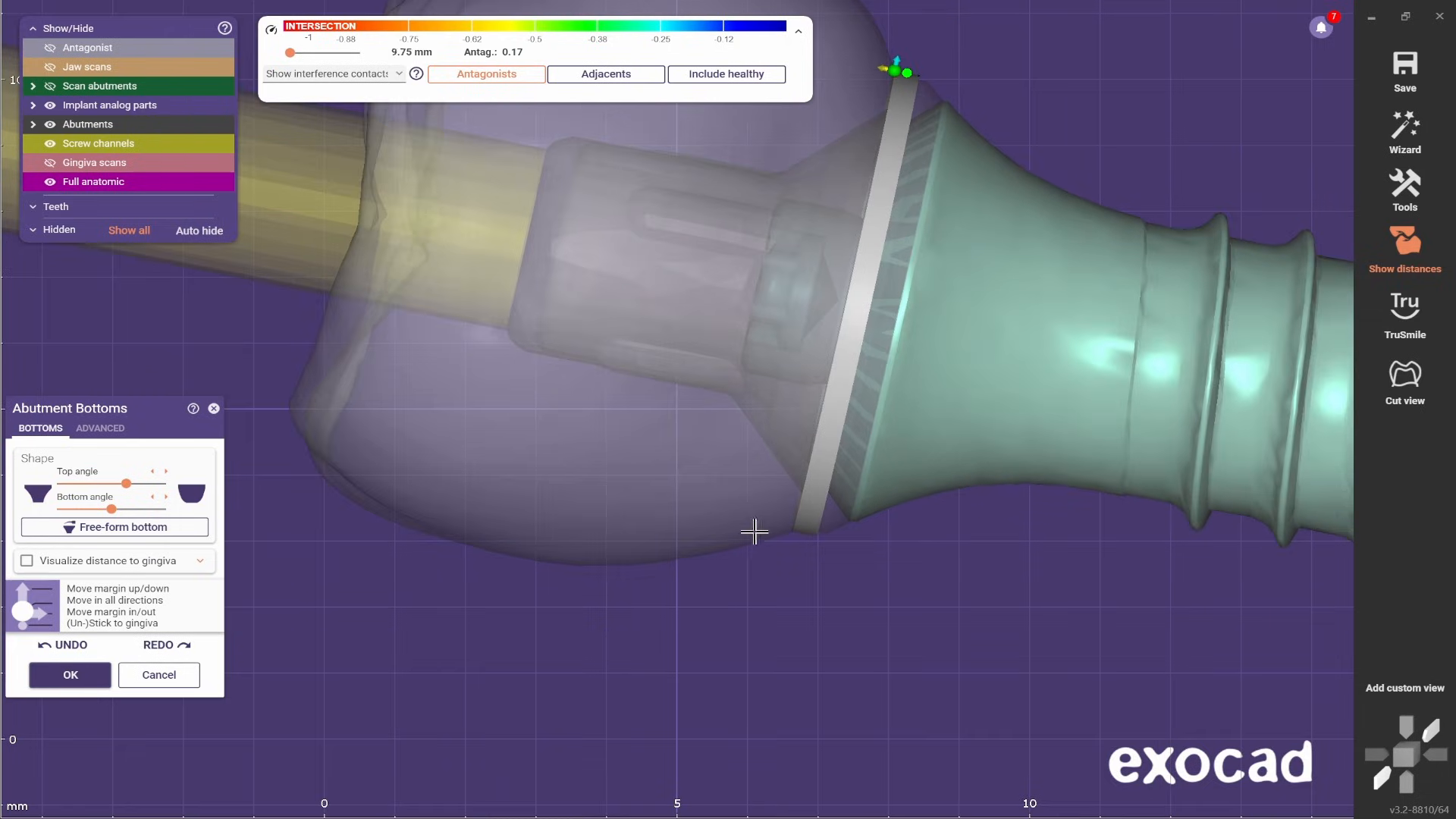
middle_click_drag(1004, 69, 997, 153)
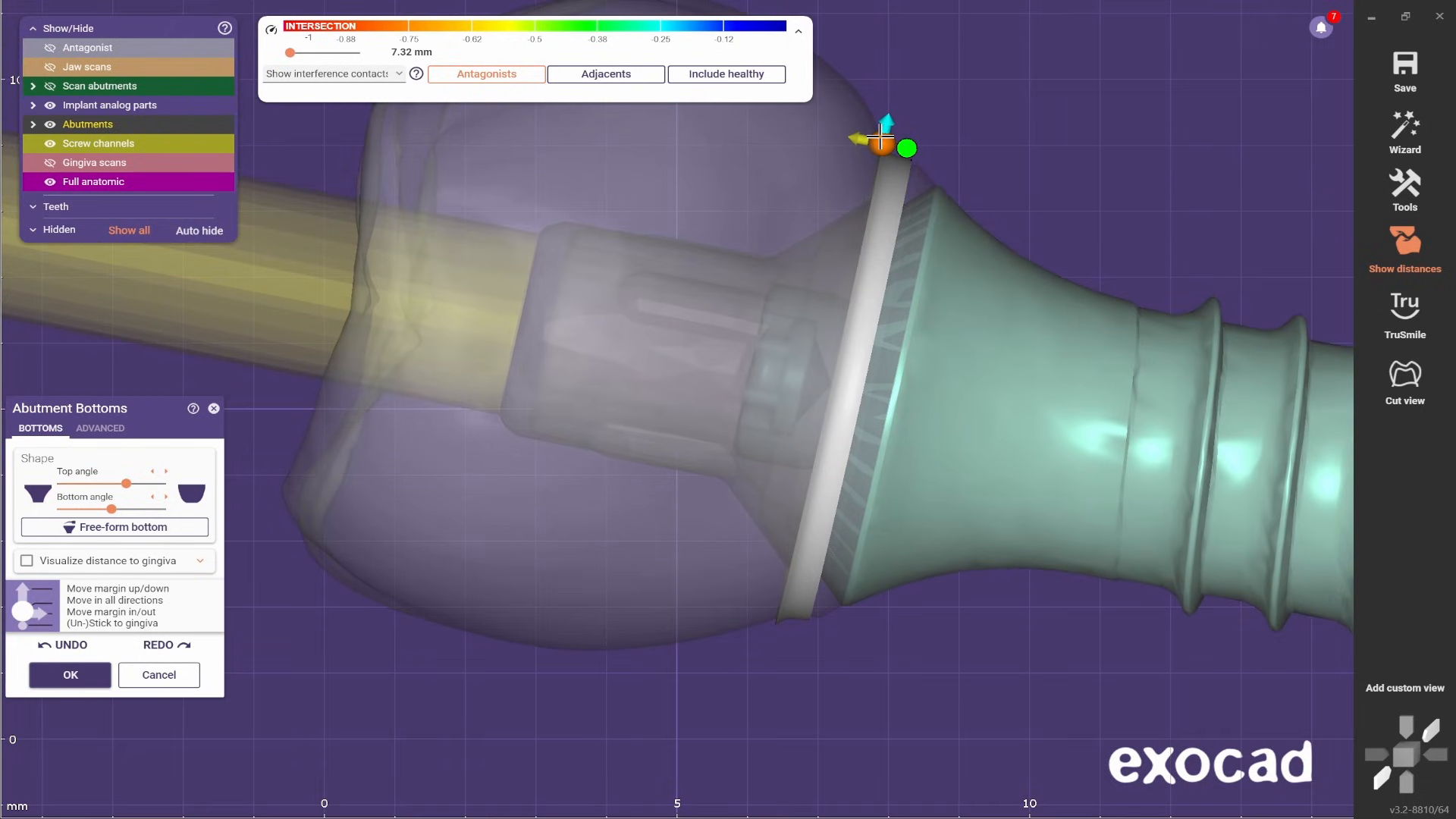
scroll(1183, 167, "down", 3)
mouse_move(1183, 167)
right_mouse_down()
mouse_move(1007, 205)
mouse_move(1183, 159)
right_mouse_up()
scroll(1183, 160, "up", 4)
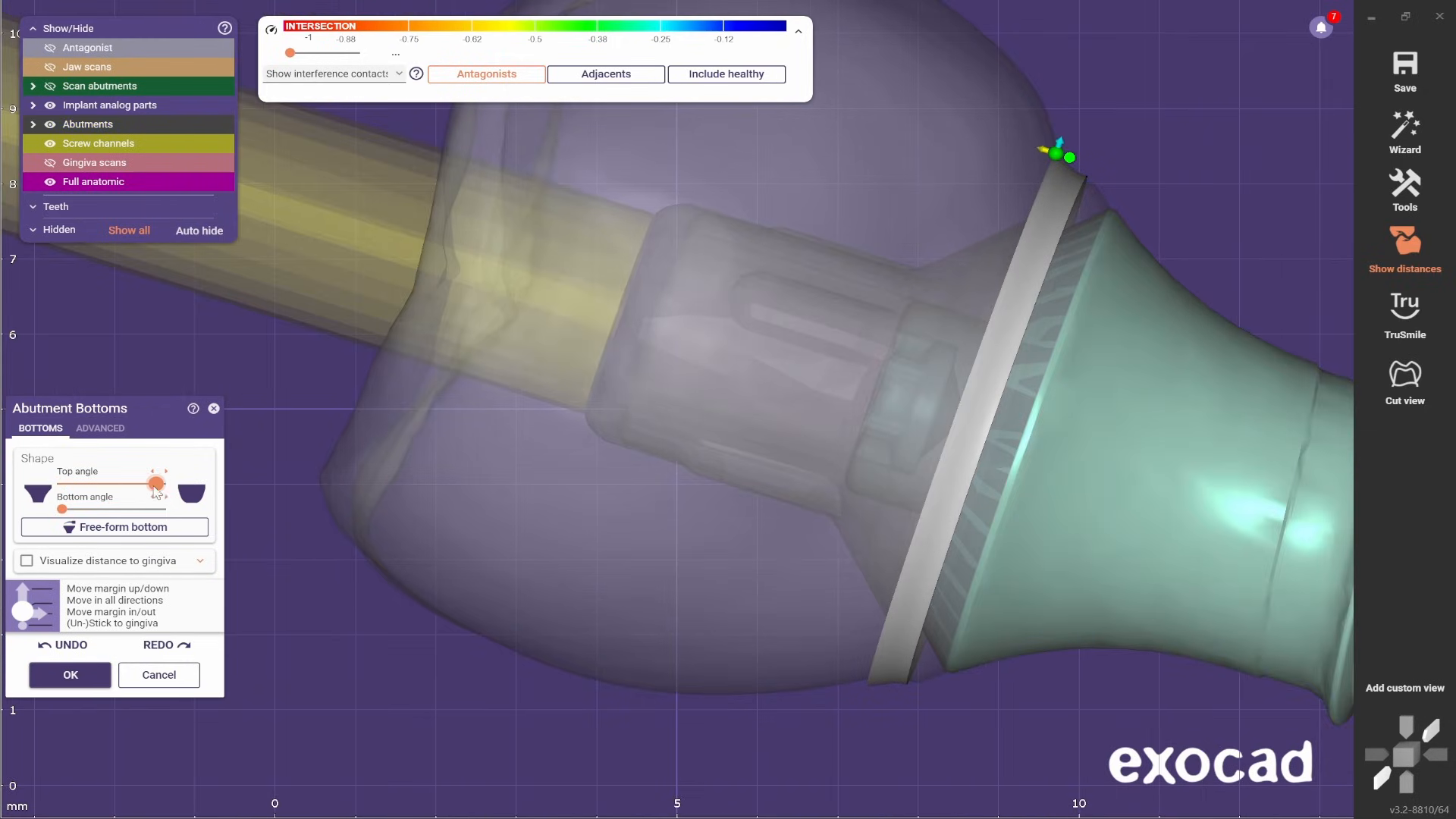
- Show the jaw scans and add a second control point on the abutment margin opposite the existing one
key("ctrl+j")
scroll(1098, 253, "down", 4)
right_click_drag(1098, 254, 1011, 266)
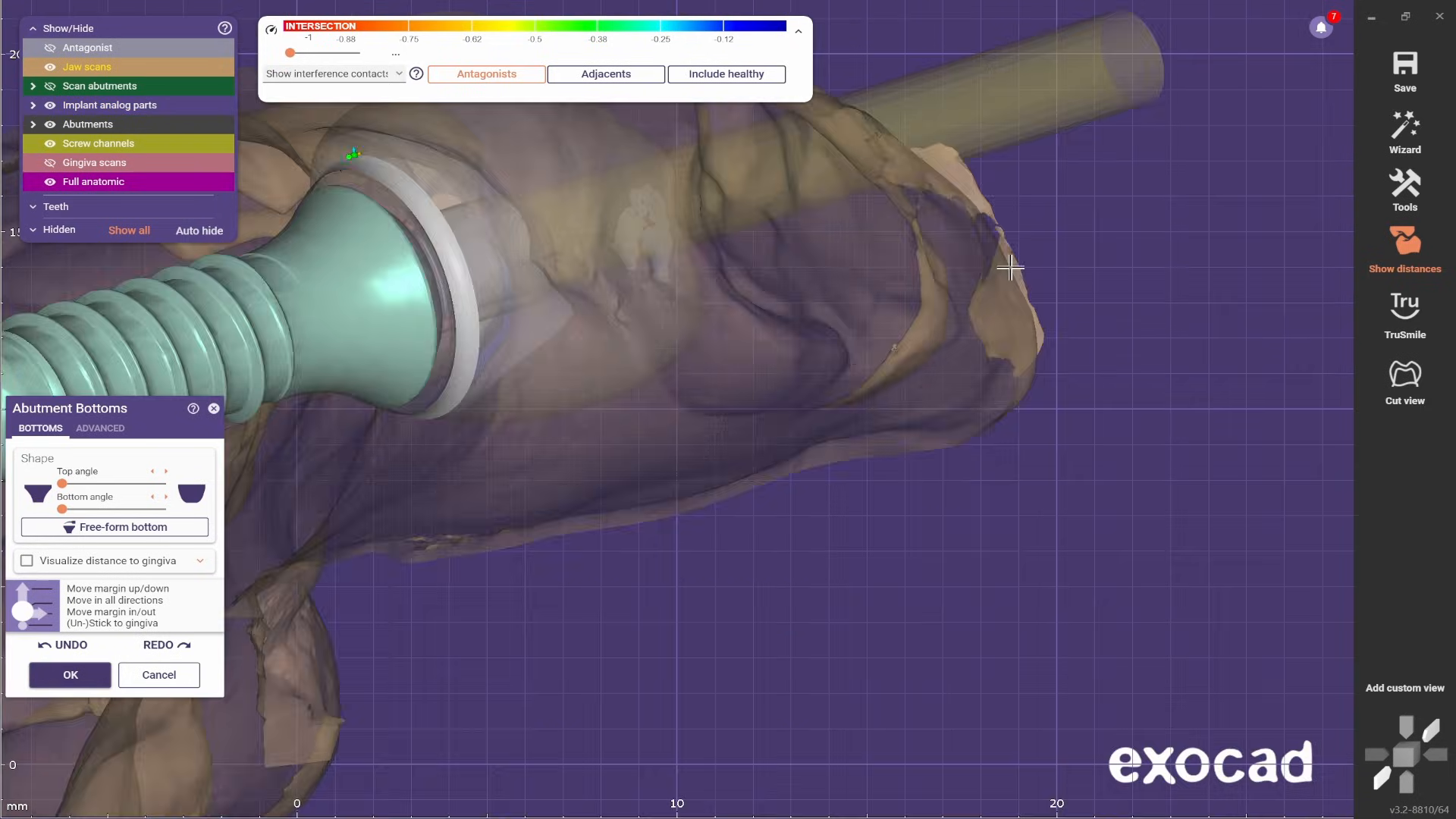
scroll(485, 144, "up", 3)
scroll(439, 179, "down", 3)
right_click_drag(439, 179, 559, 498)
scroll(558, 497, "up", 4)
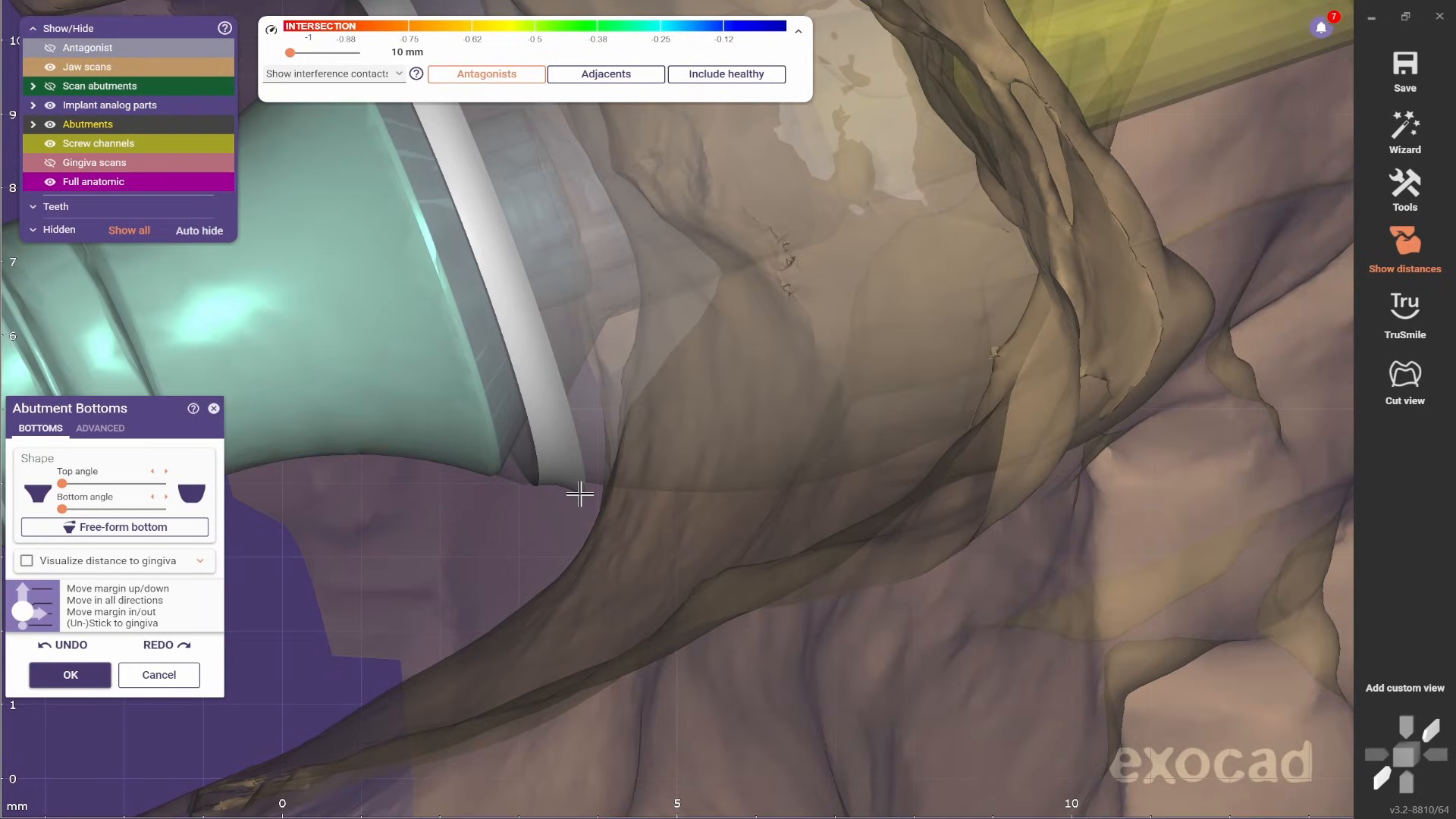
left_click(574, 504, "ctrl")
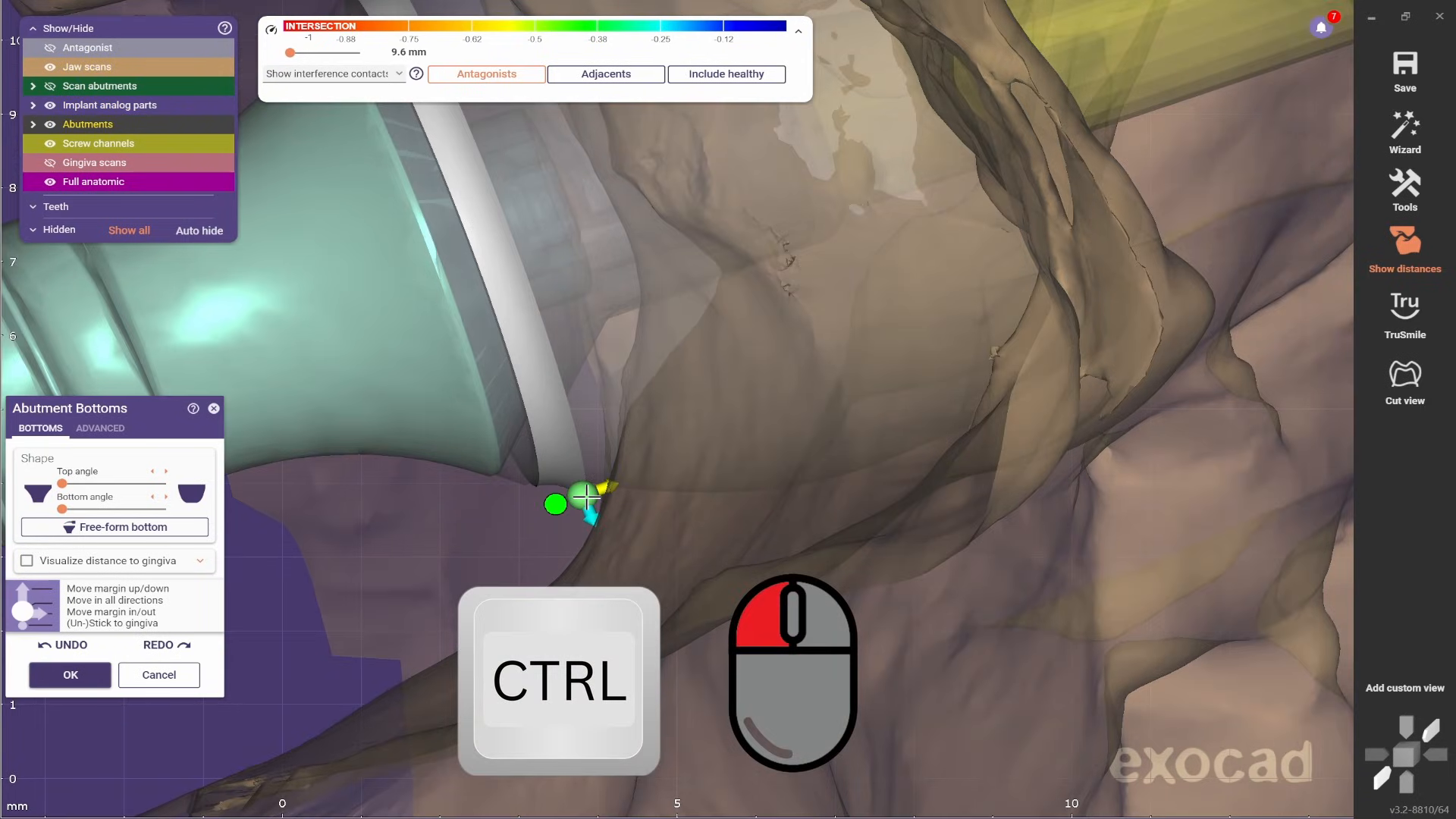
right_click_drag(586, 497, 712, 435)
scroll(584, 512, "down", 3)
scroll(712, 435, "up", 3)
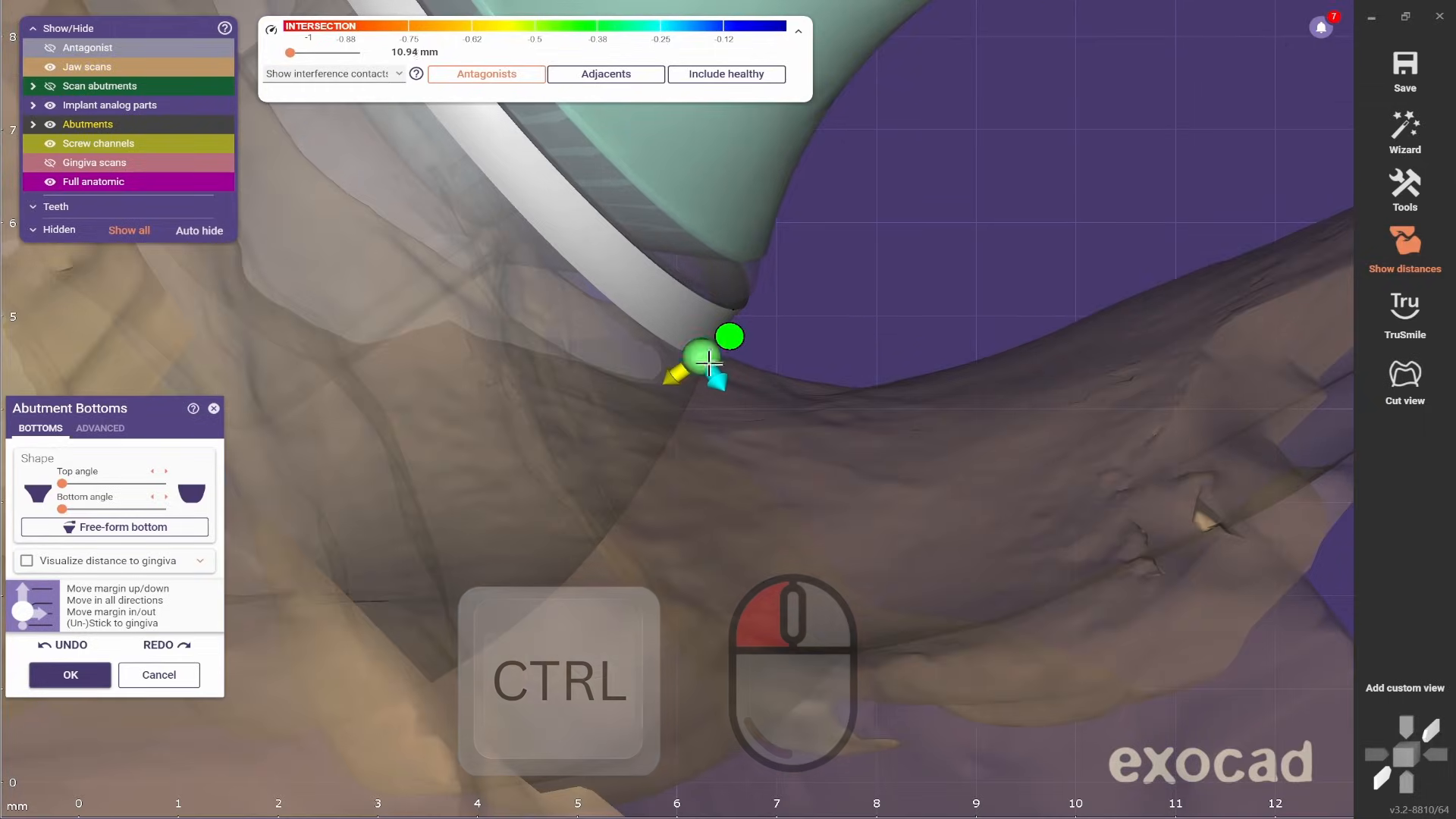
- Hide the jaw scans and check the new margin control point against the crown's outer contour
scroll(703, 357, "down", 3)
right_click_drag(702, 357, 598, 531)
scroll(718, 471, "down", 3, "ctrl")
scroll(552, 304, "up", 3)
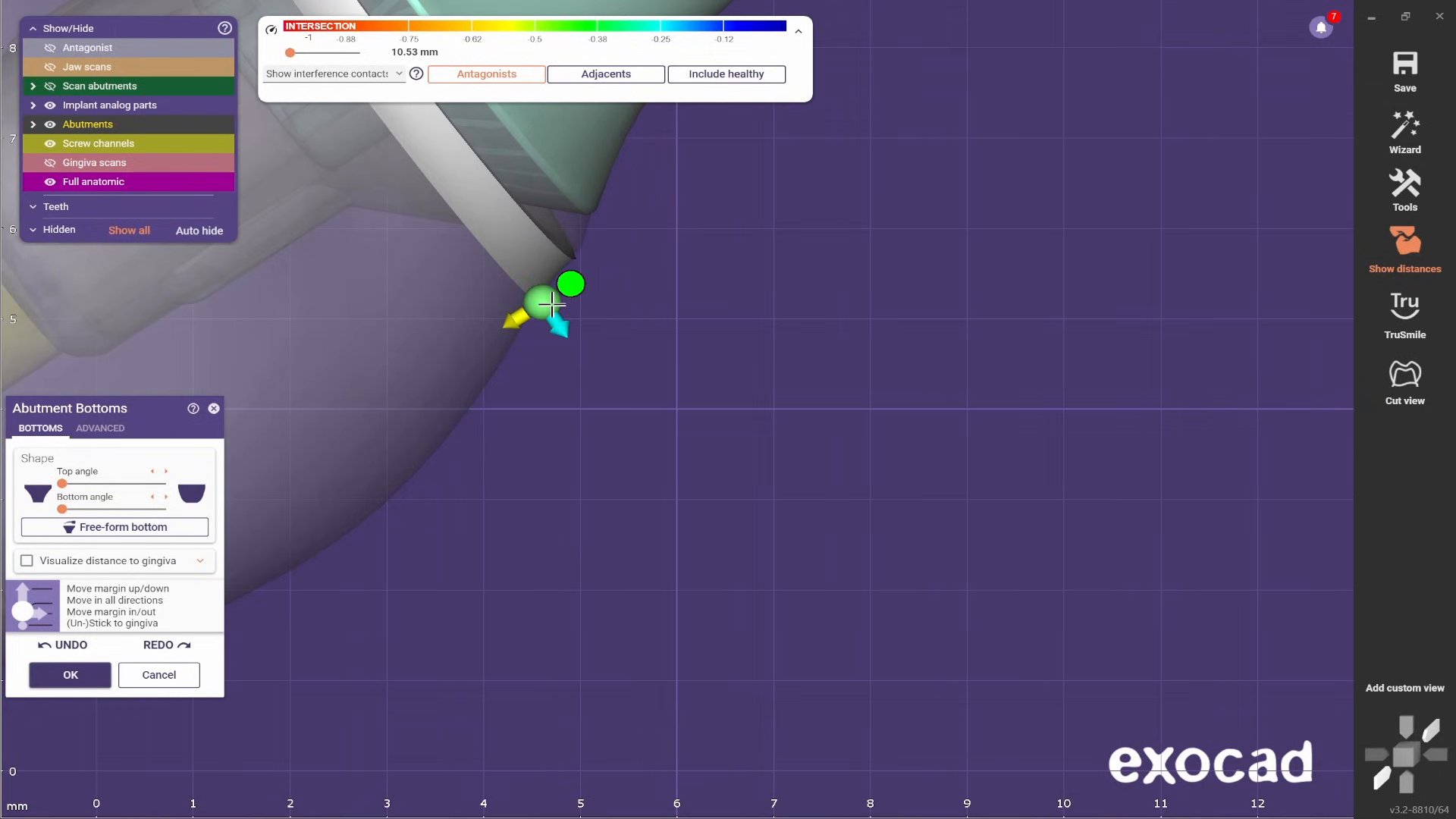
scroll(640, 527, "down", 5)
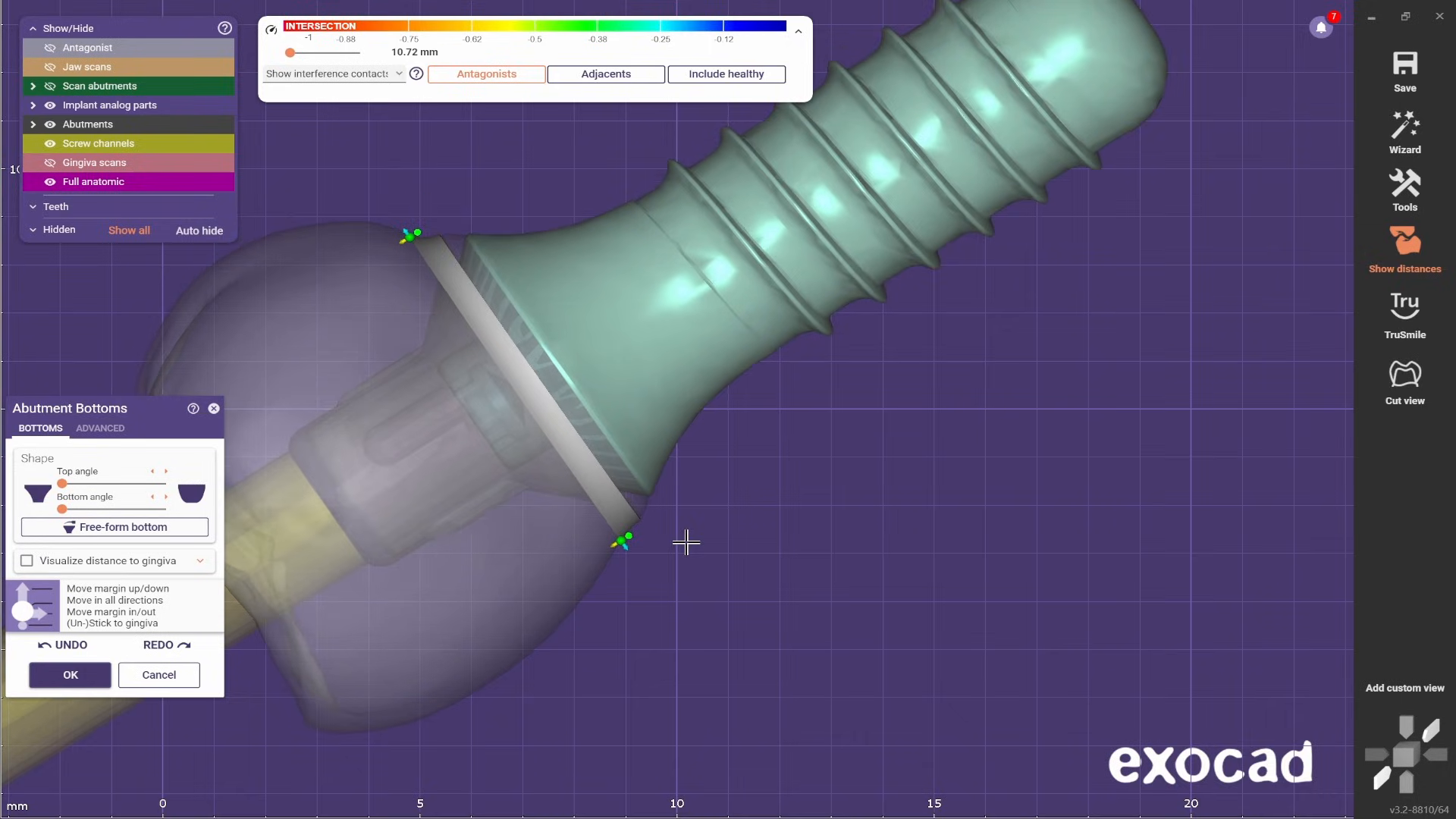
- Examine the transition between the abutment margin and the crown from all sides, including from below
scroll(485, 239, "down", 3)
right_click_drag(688, 440, 679, 436)
scroll(734, 348, "up", 4)
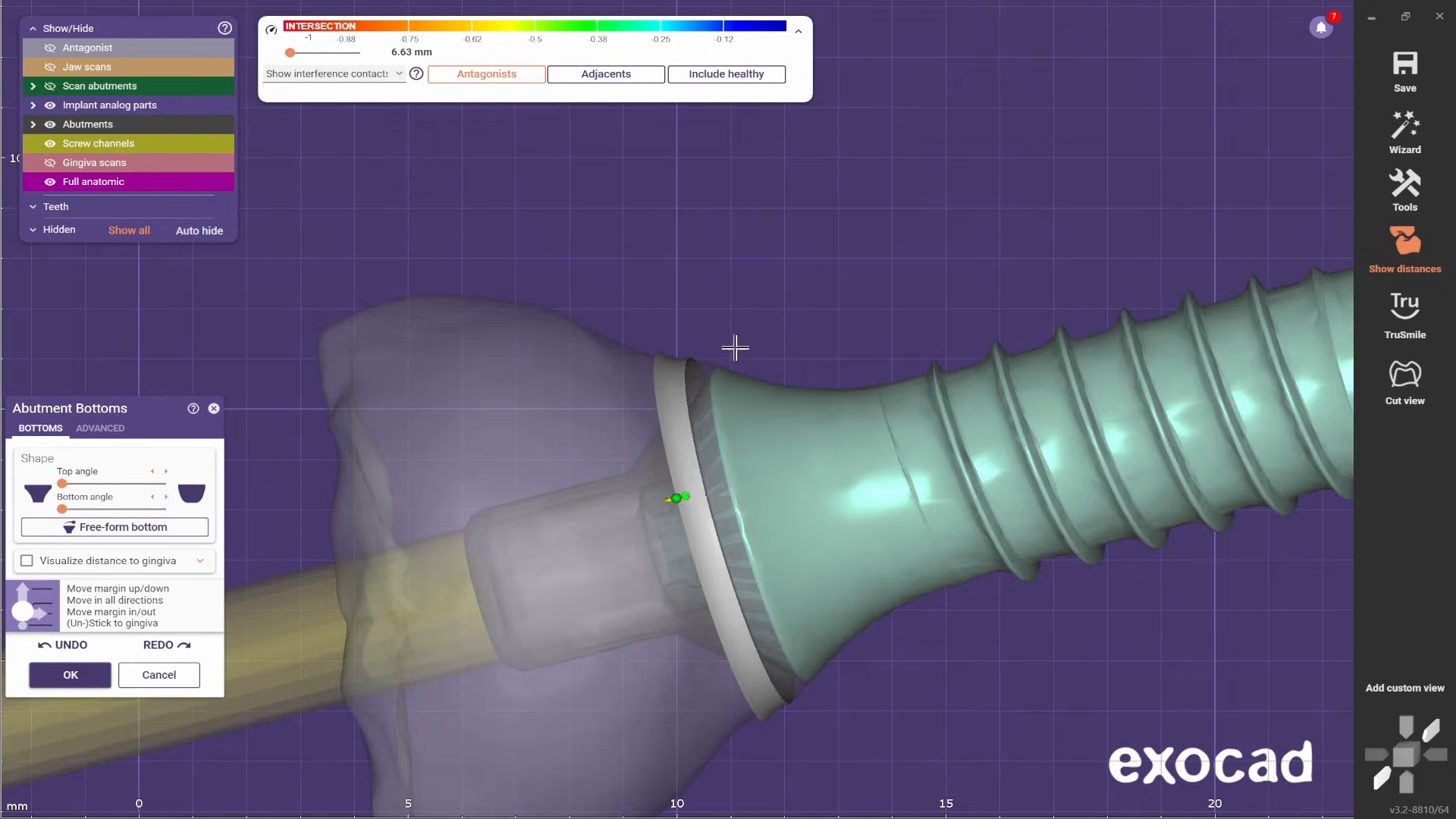
right_click_drag(734, 348, 746, 390)
scroll(841, 458, "up", 3)
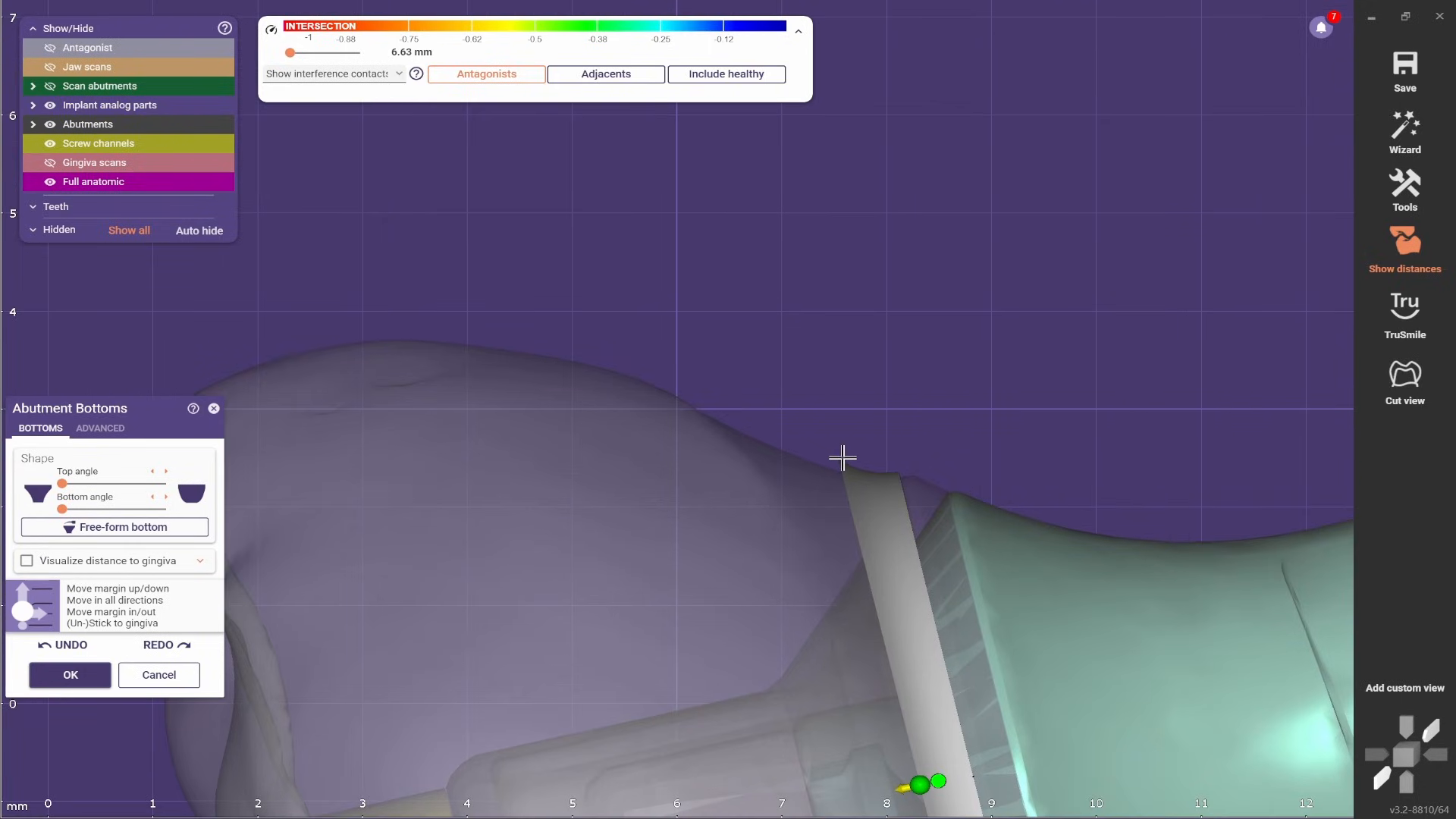
scroll(826, 427, "down", 4)
right_click_drag(848, 409, 651, 423)
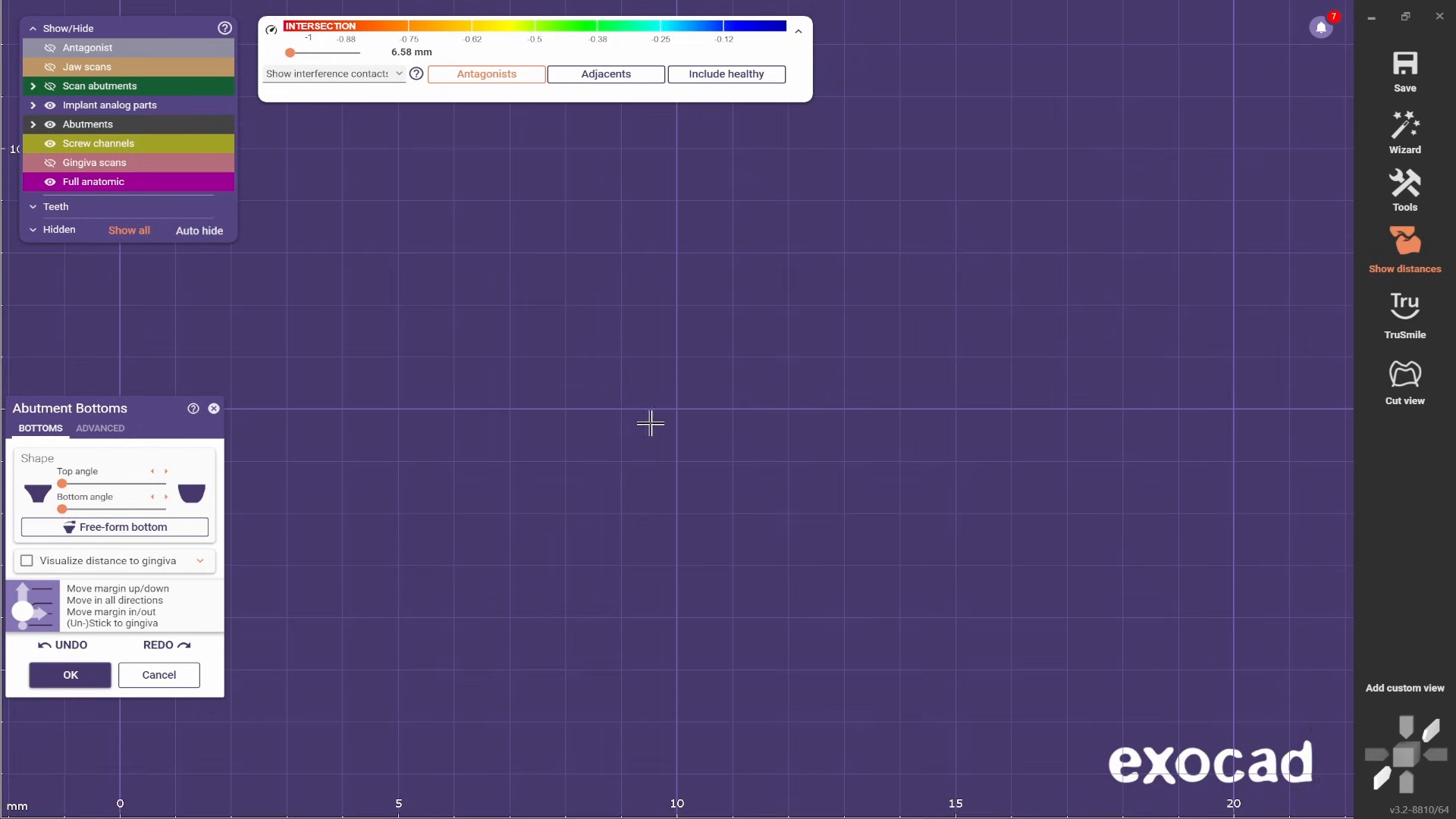
scroll(724, 329, "down", 2)
right_click_drag(725, 329, 832, 315)
scroll(832, 315, "down", 3)
scroll(433, 566, "up", 3)
scroll(471, 331, "up", 3)
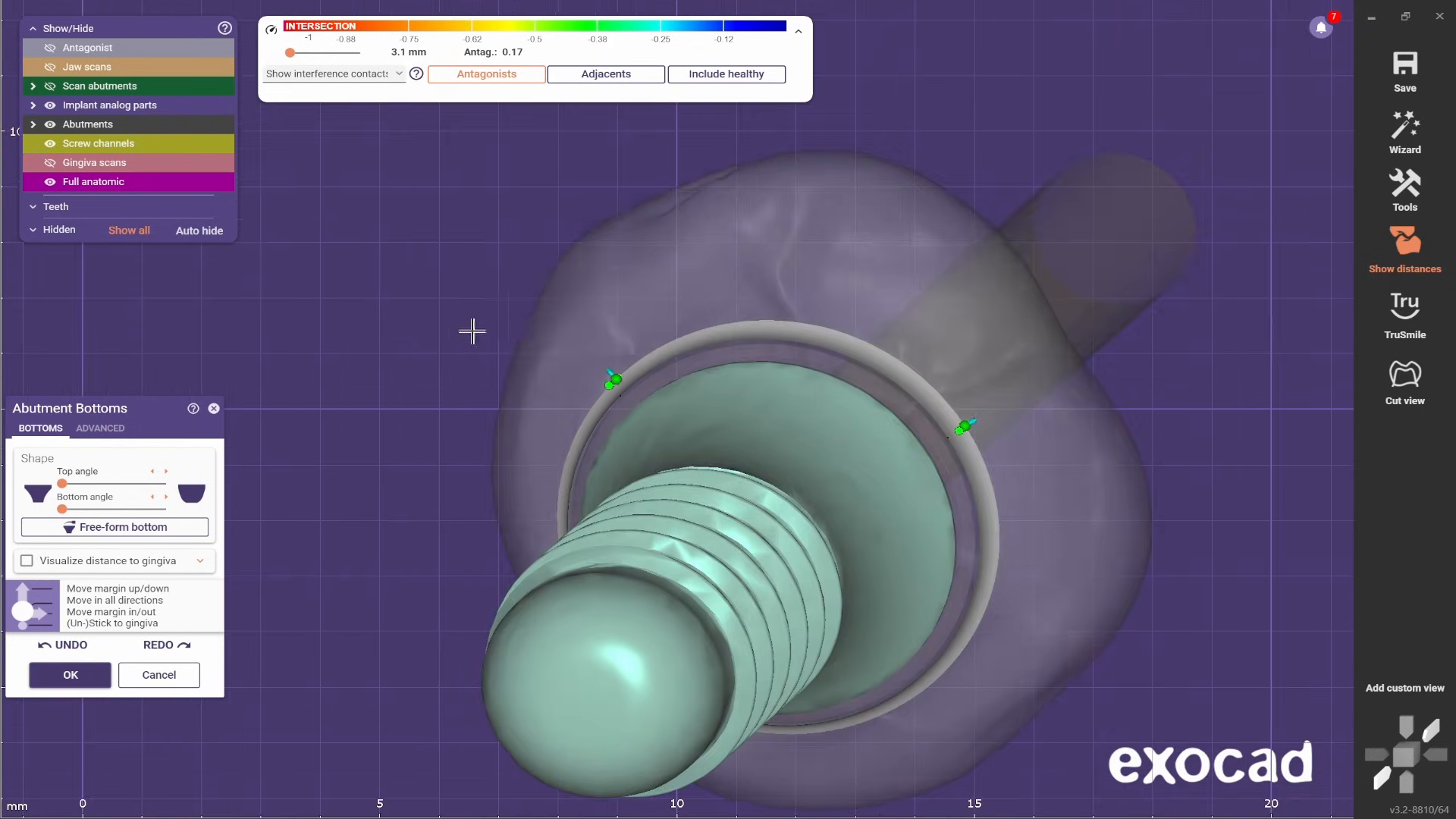
scroll(594, 362, "up", 3)
right_click_drag(595, 361, 904, 255)
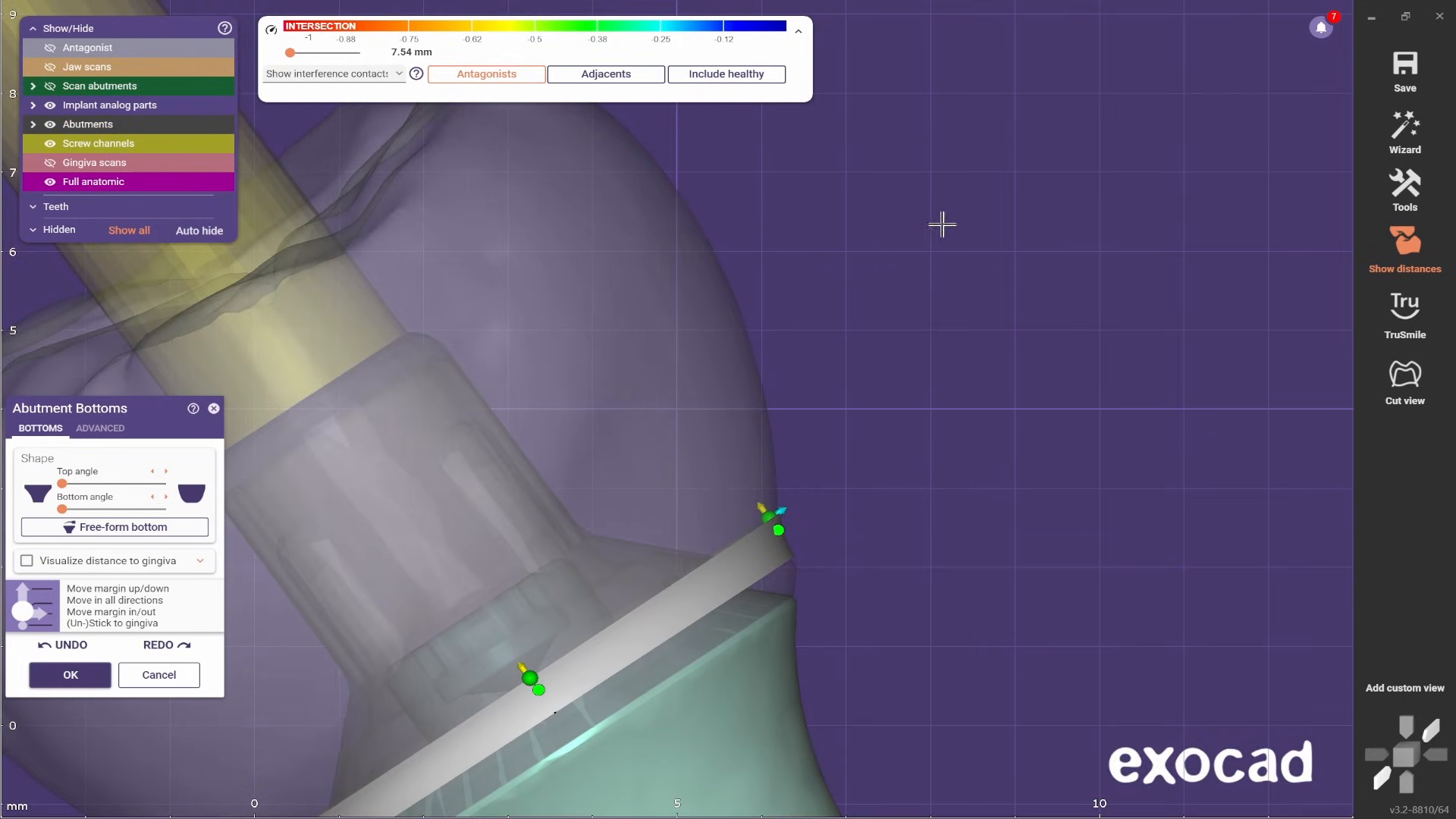
- Accept the abutment bottom changes and return to free-forming in wizard mode
left_click(85, 677)
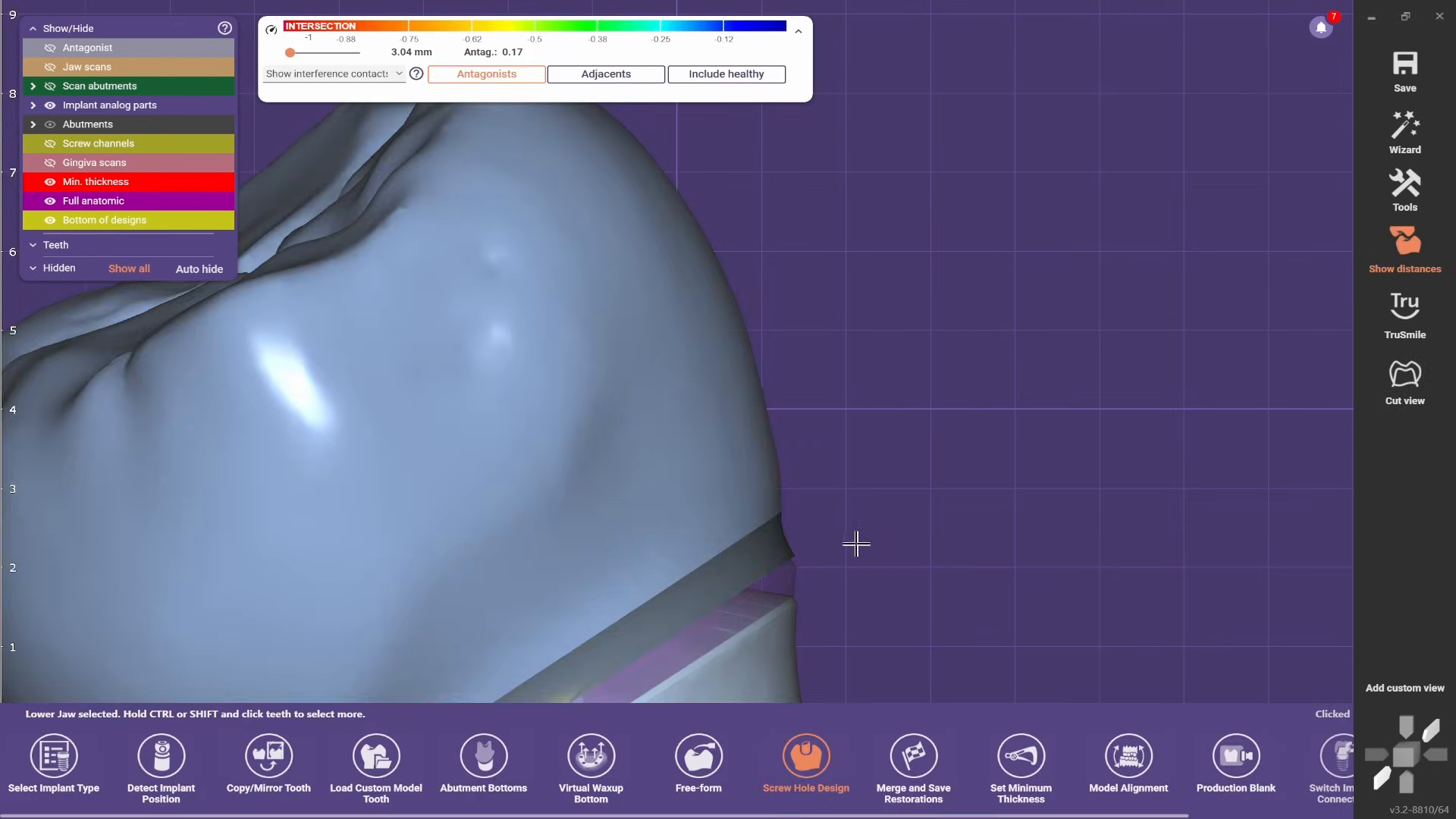
scroll(949, 500, "up", 4)
scroll(953, 504, "down", 2)
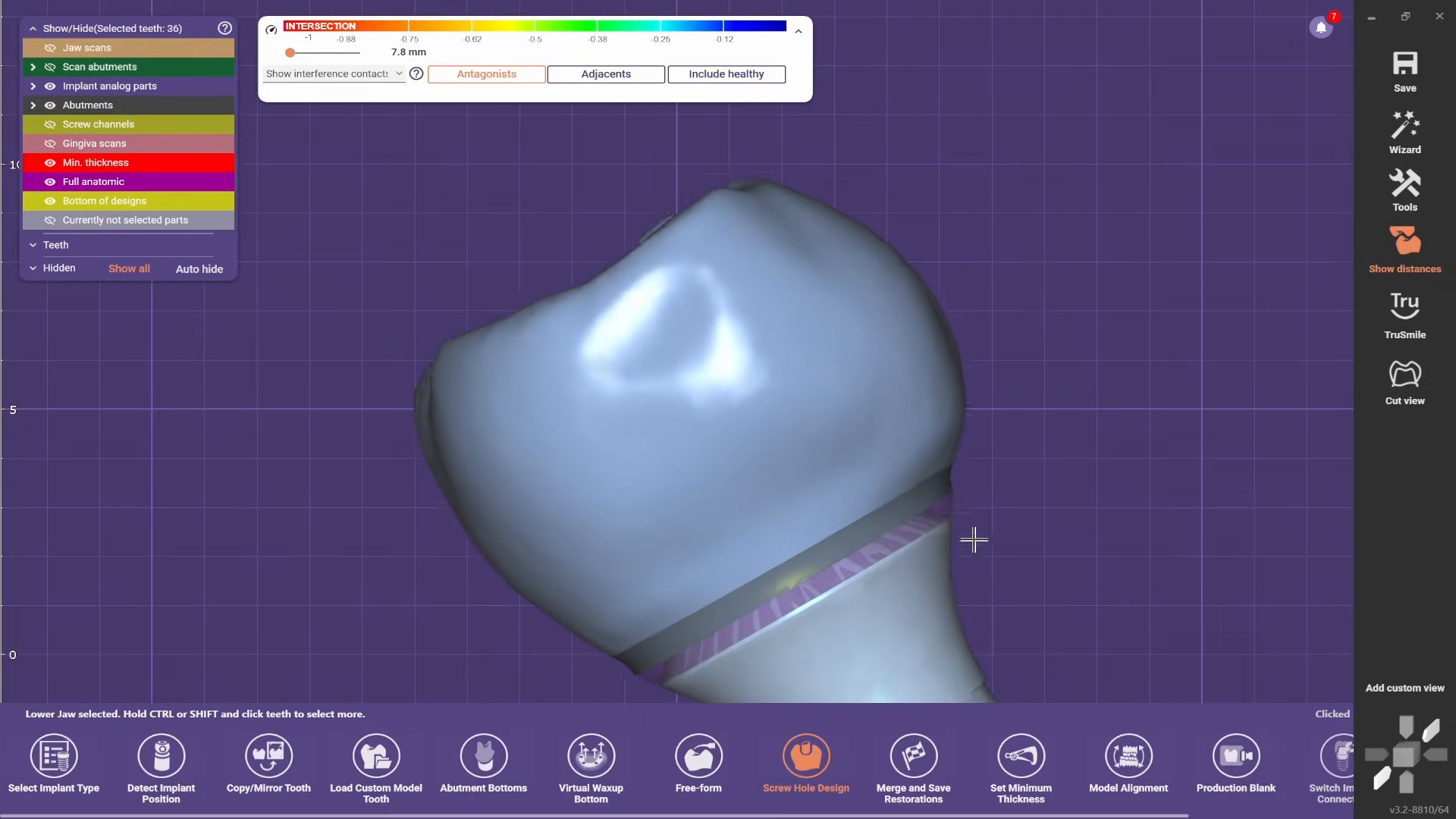
left_click(1128, 435)
left_click(1382, 152)
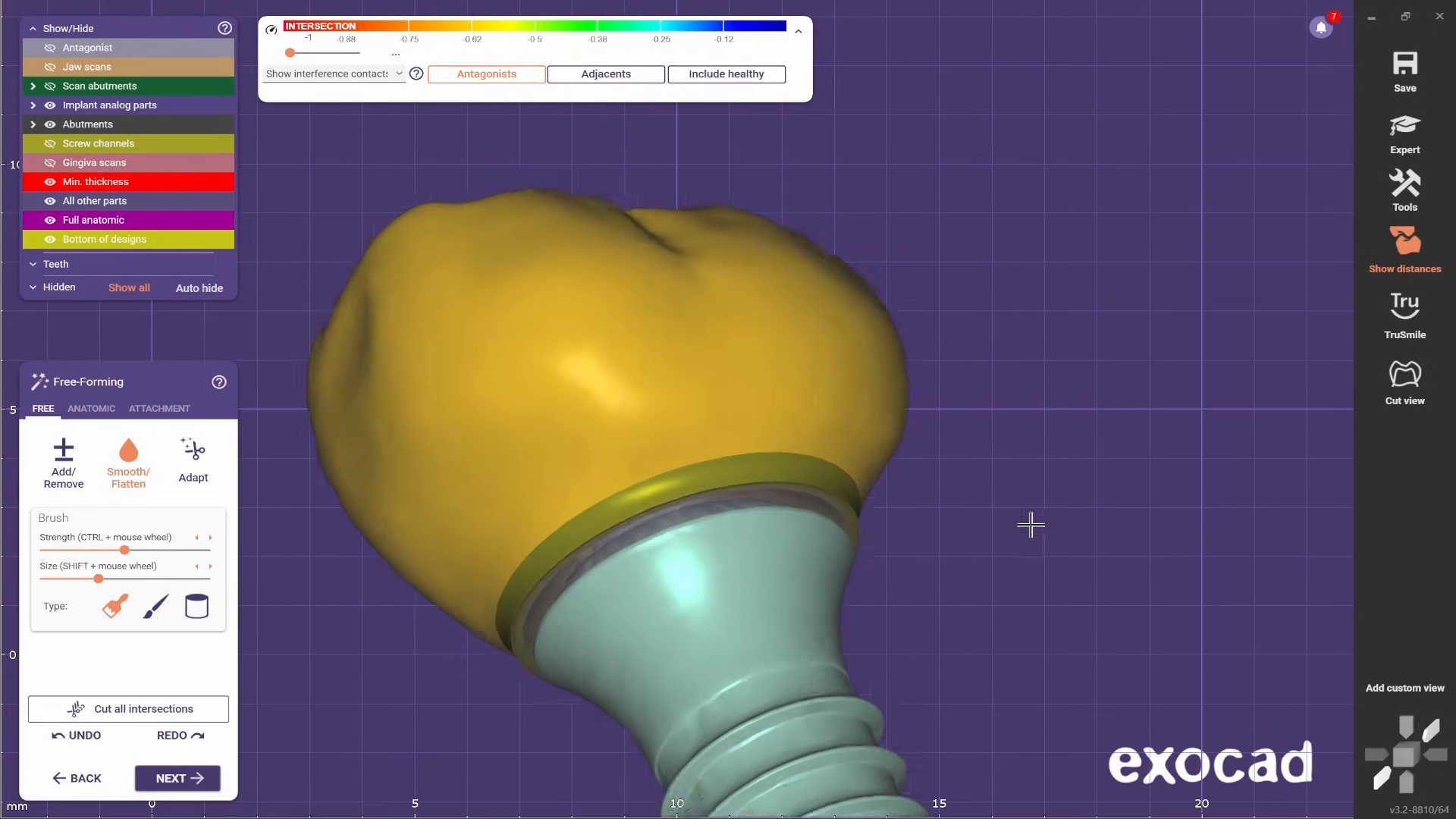
- Reduce the smoothing brush to its smallest size and review the crown's cervical edge along the adjusted margin
scroll(641, 530, "up", 2)
scroll(614, 488, "down", 5, "shift")
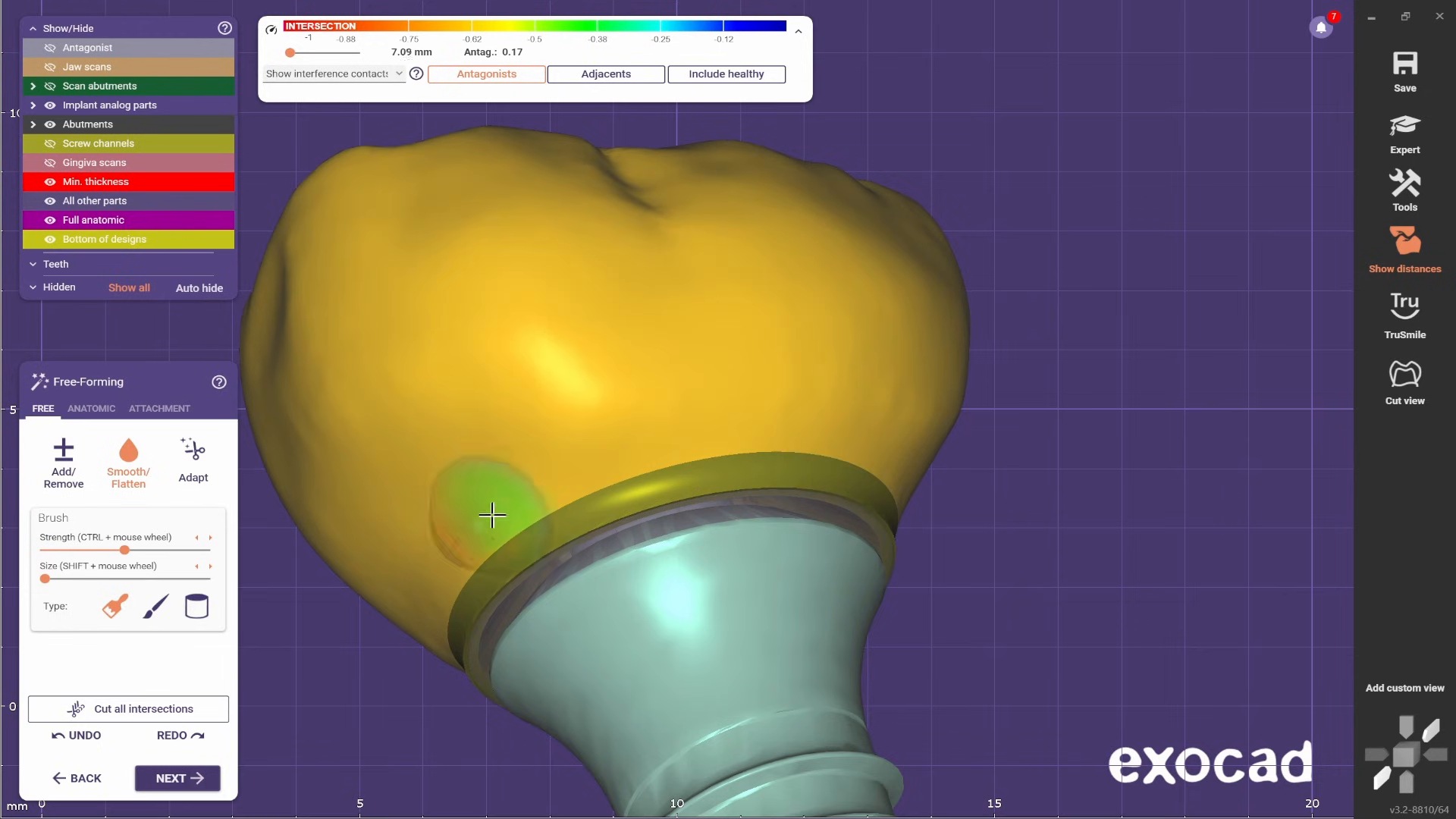
right_click_drag(433, 619, 692, 624)
scroll(692, 625, "down", 3)
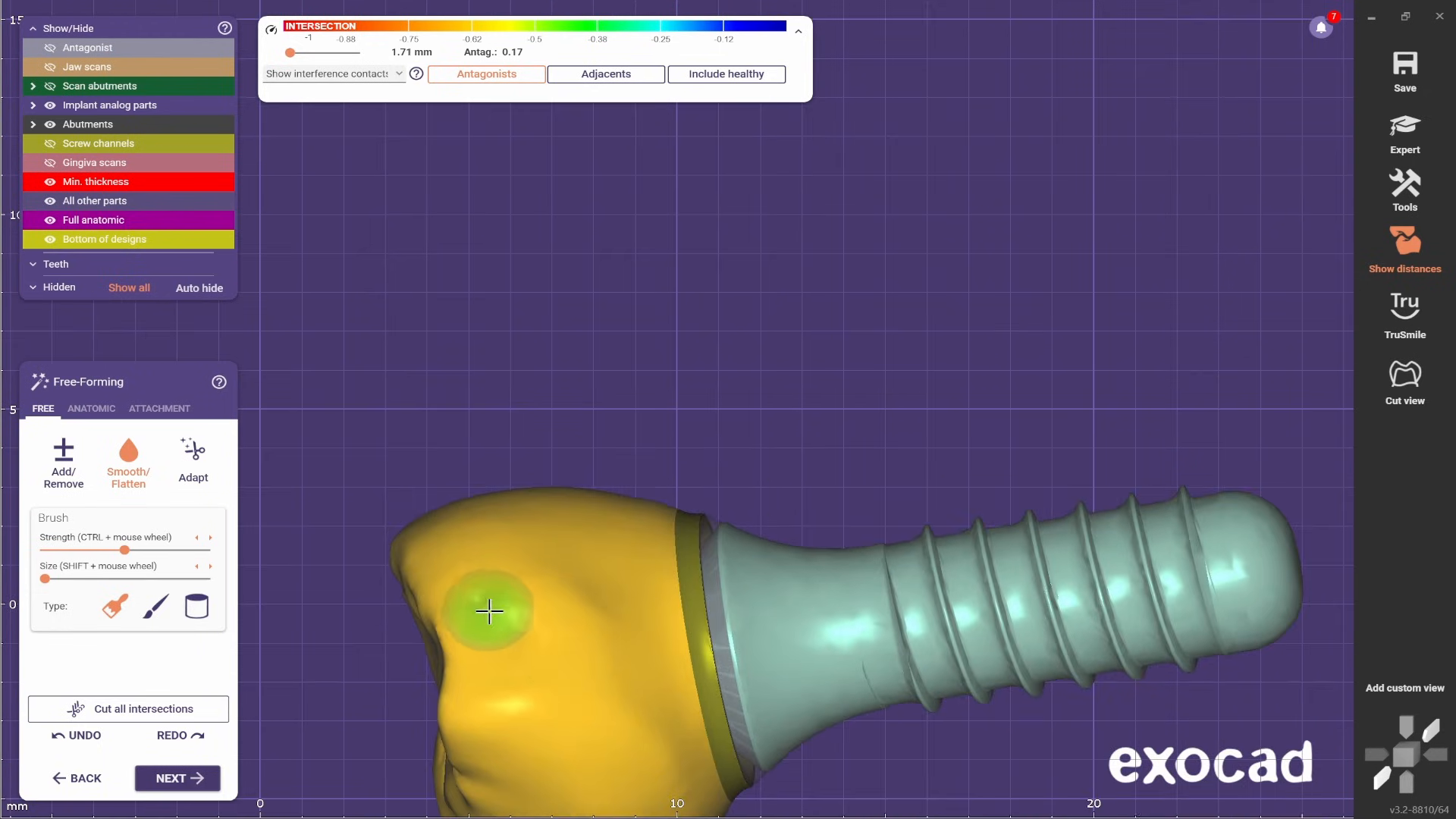
scroll(488, 608, "down", 2)
right_click_drag(488, 607, 839, 736)
- Proceed to the screw hole design, check the channel opening on the crown, and merge and save the restoration
left_click(191, 779)
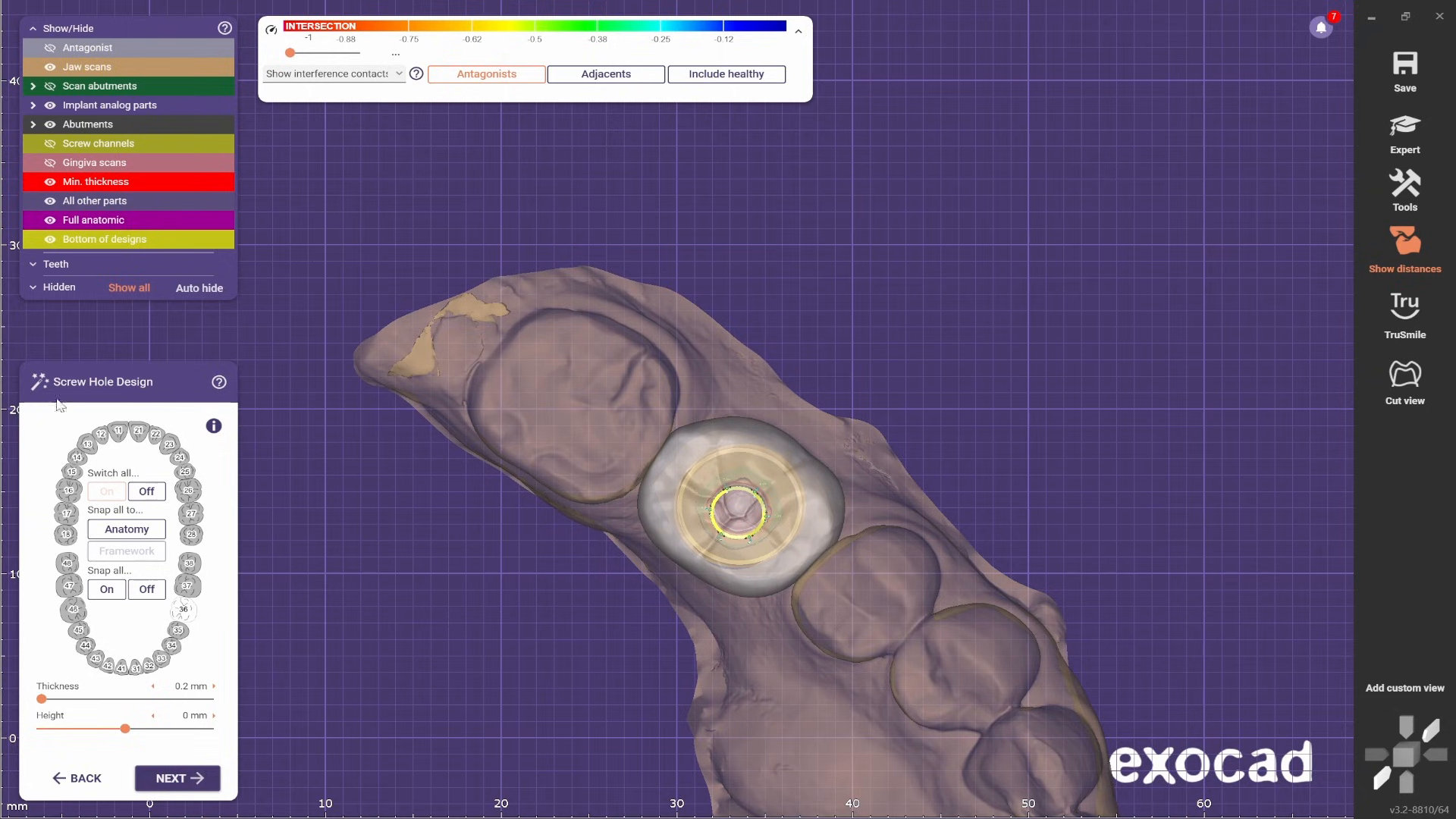
scroll(800, 567, "up", 5)
right_click_drag(653, 647, 649, 621)
scroll(664, 426, "up", 2)
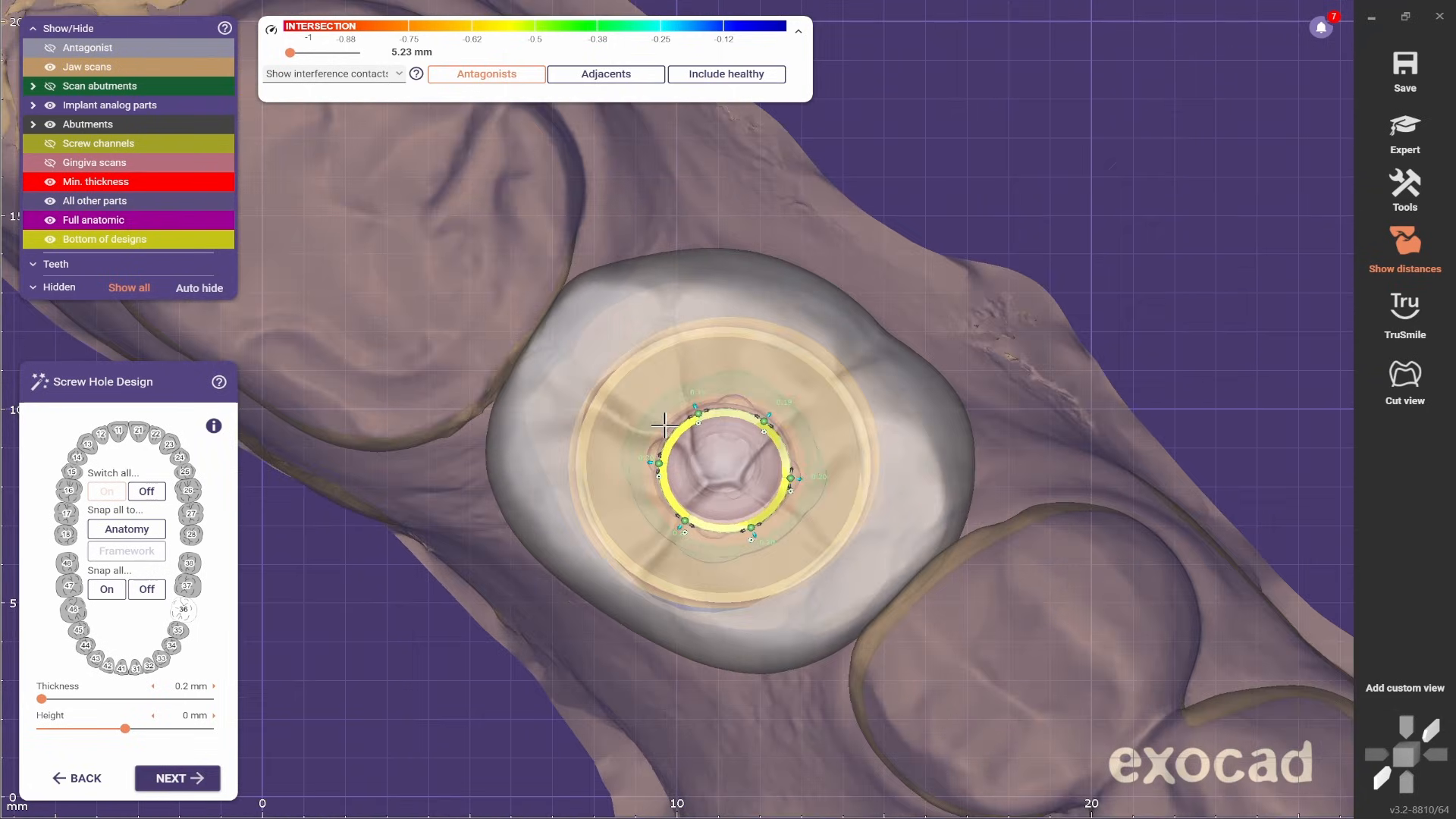
right_click_drag(713, 494, 601, 635)
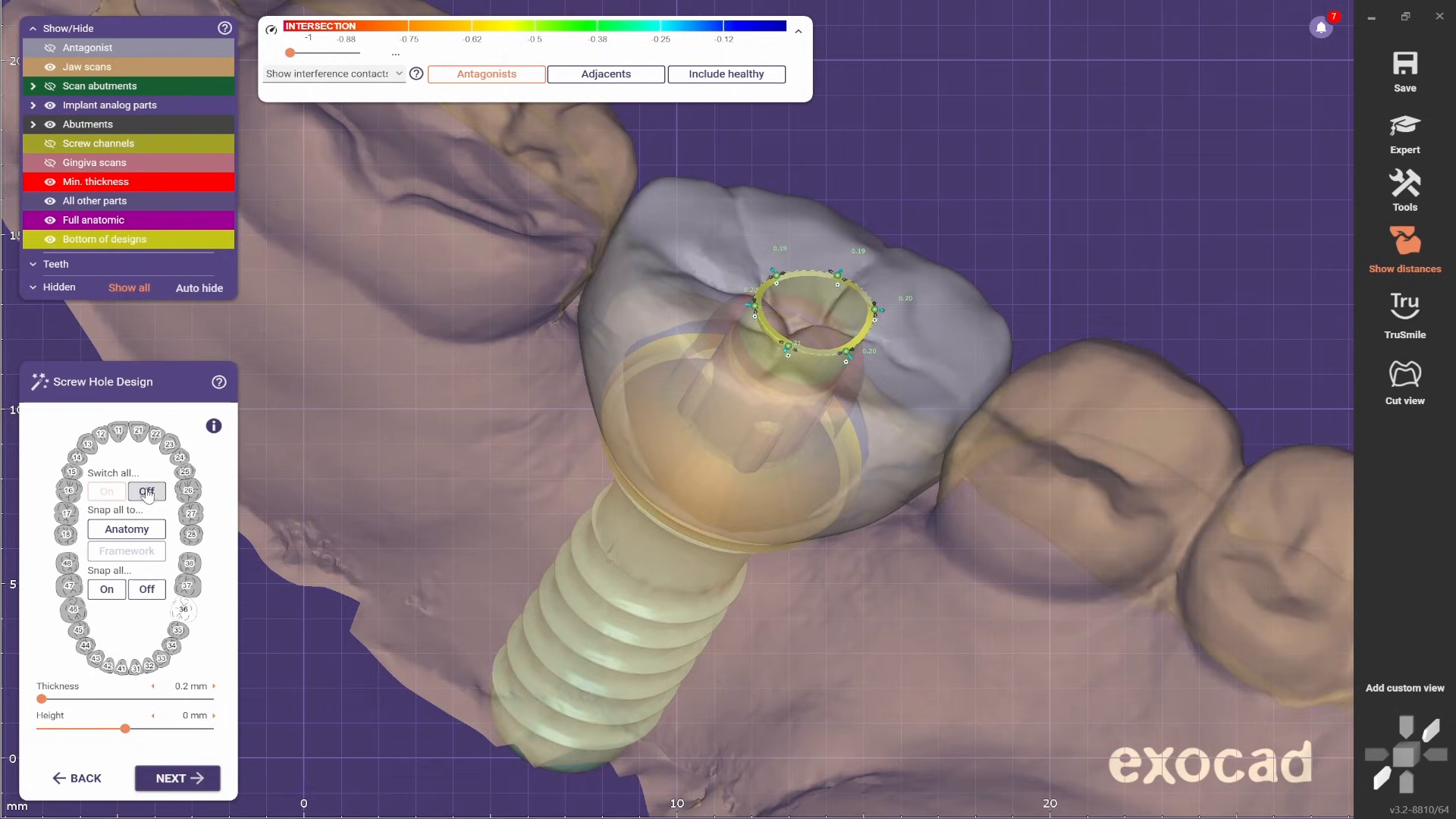
left_click(167, 777)
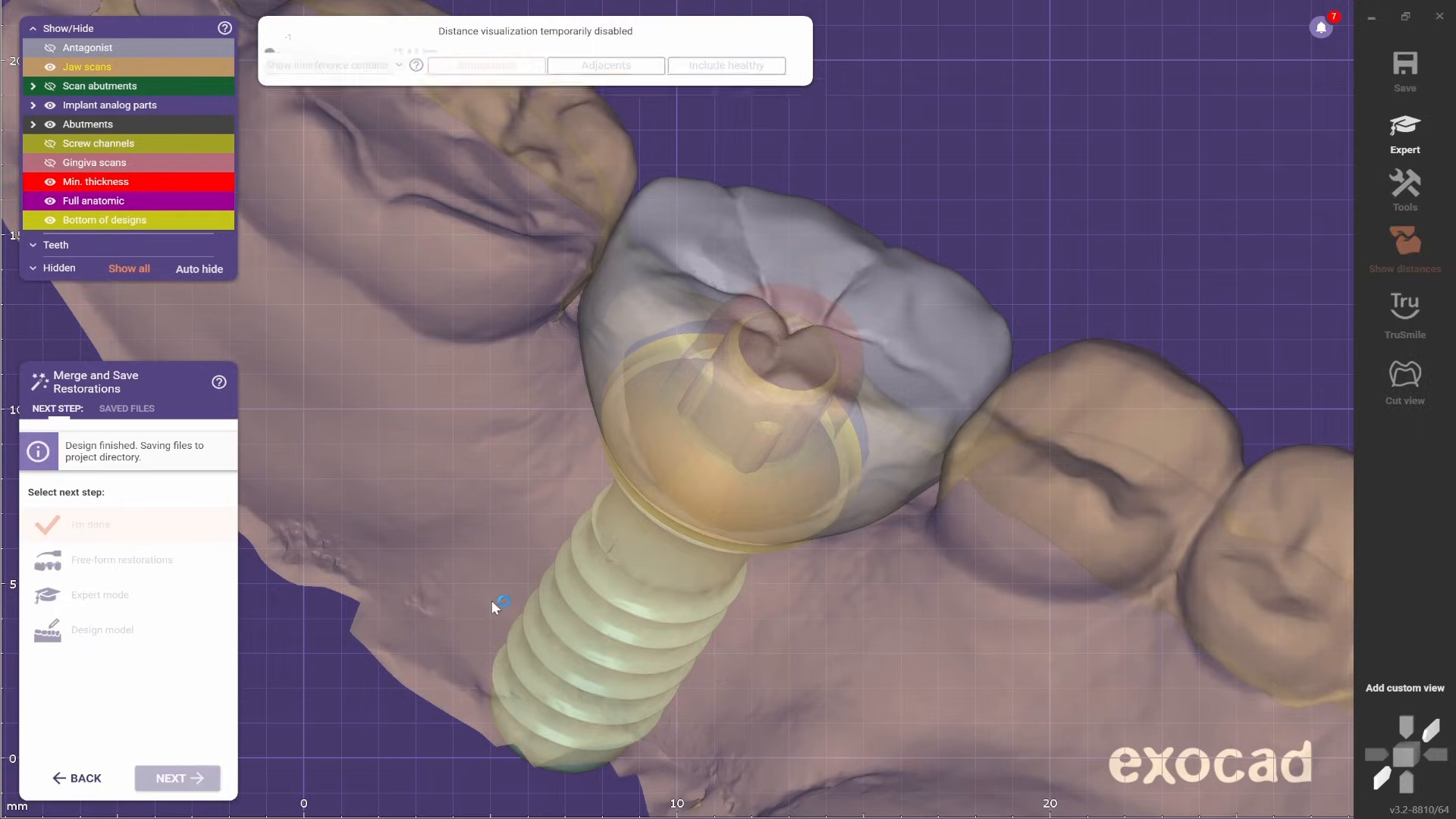